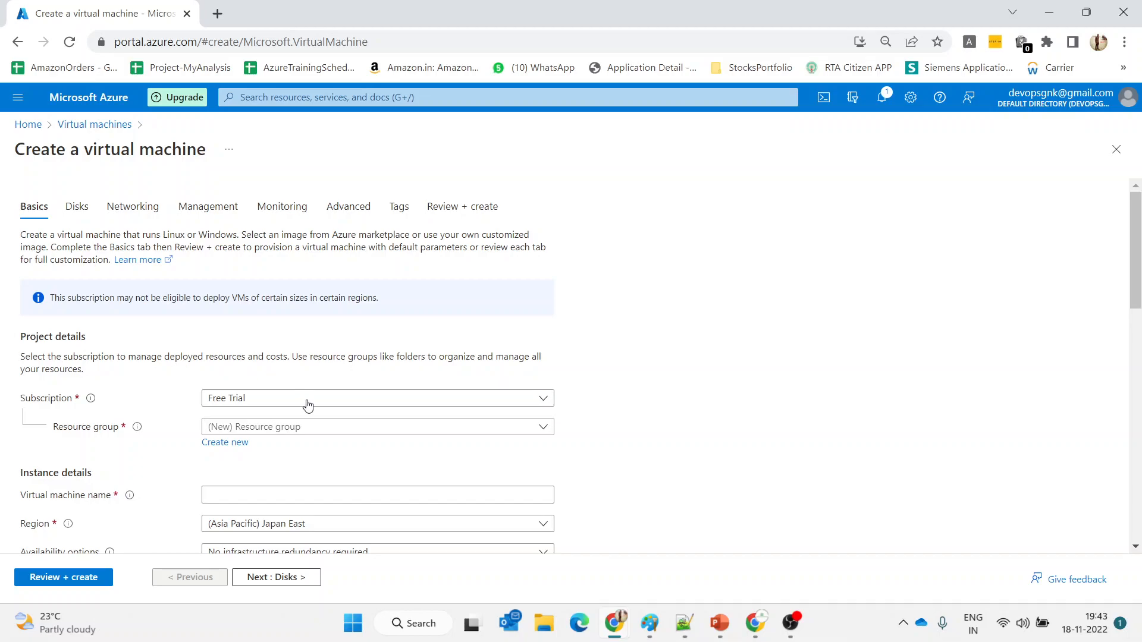
Create a new resource group named vnetpeering for the VM
left_click(233, 449)
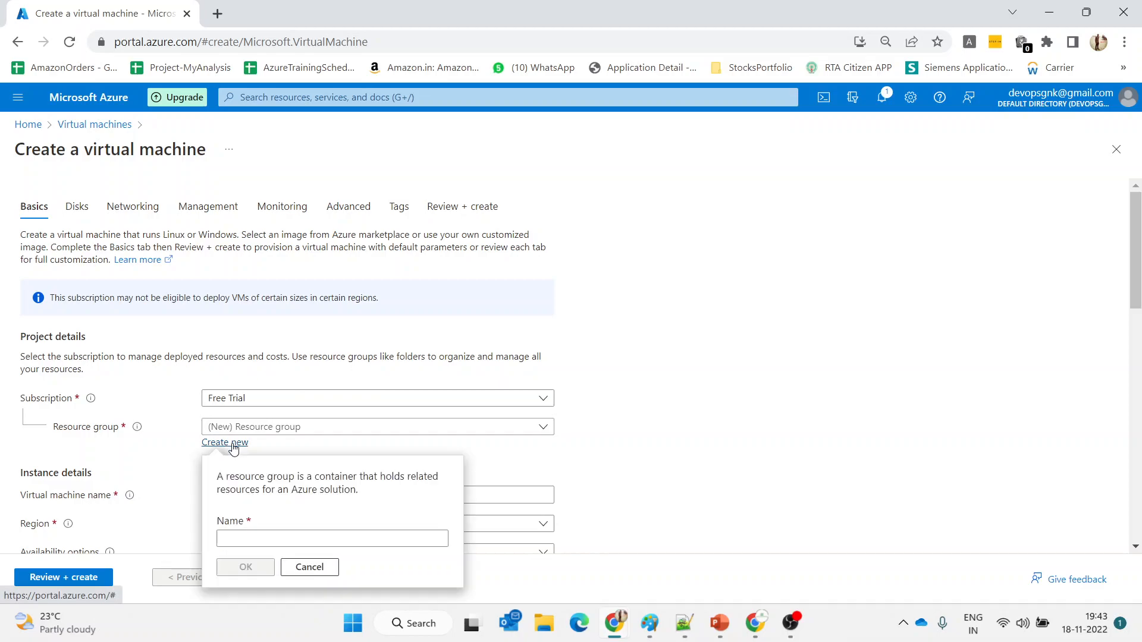
type("vn")
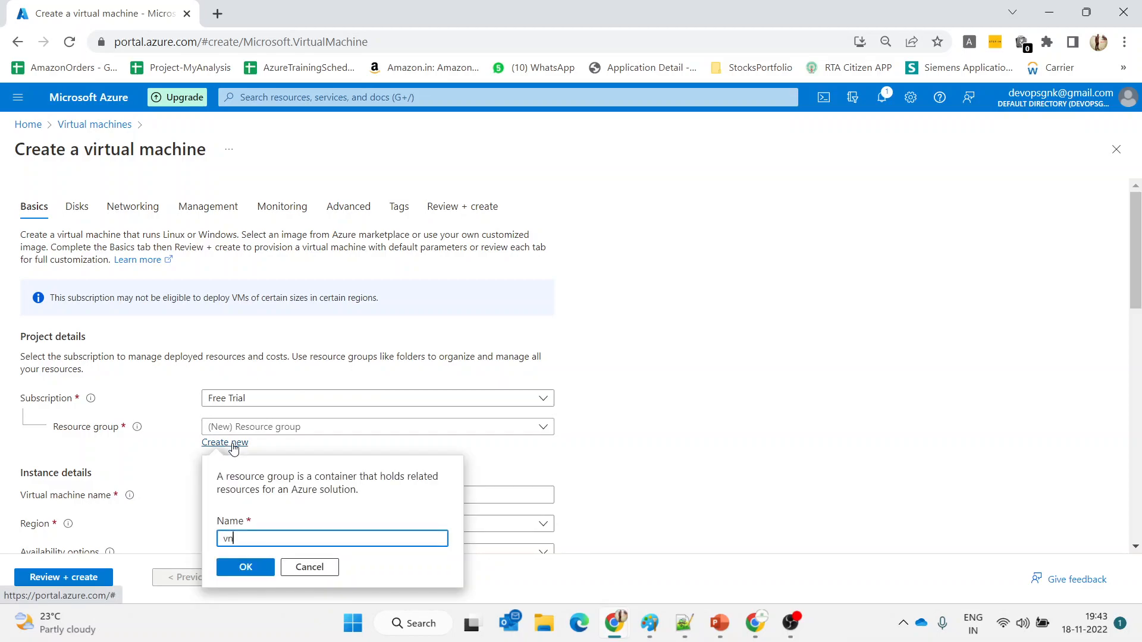
type("etpeering")
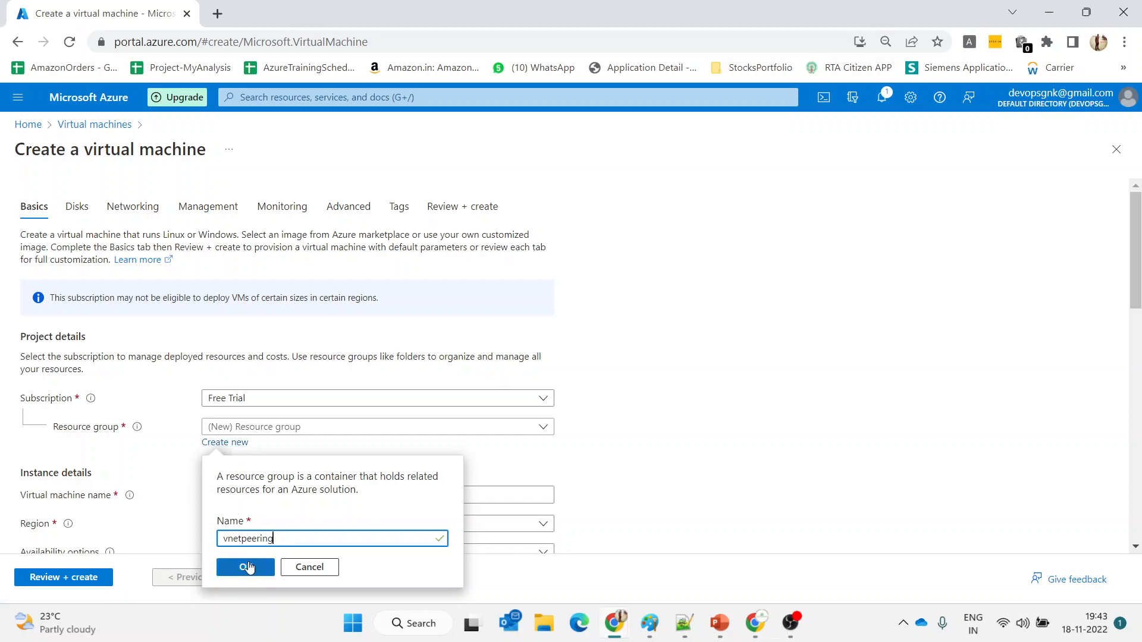
left_click(246, 567)
Name the virtual machine vm1 and set its region to (US) East US
scroll(528, 454, "down", 2)
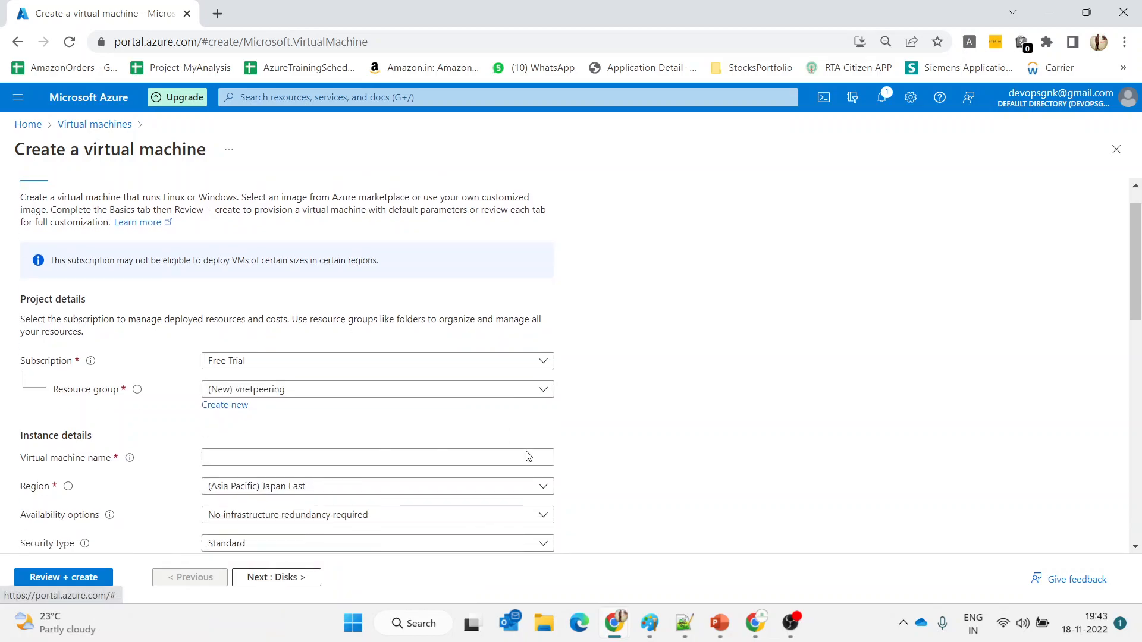
left_click(347, 357)
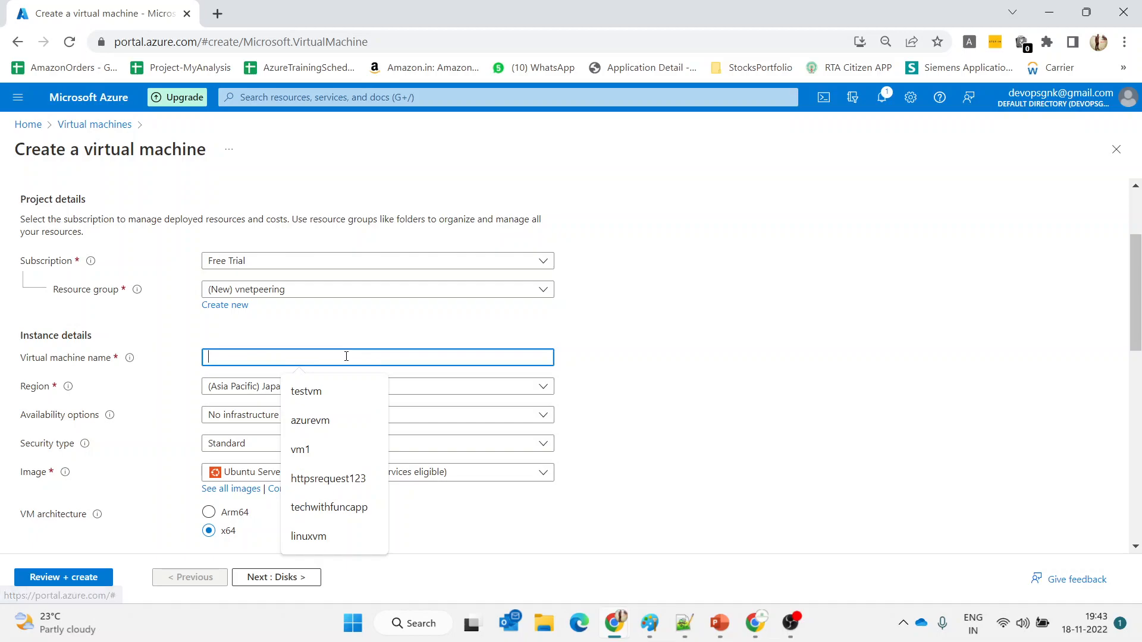
type("vm1")
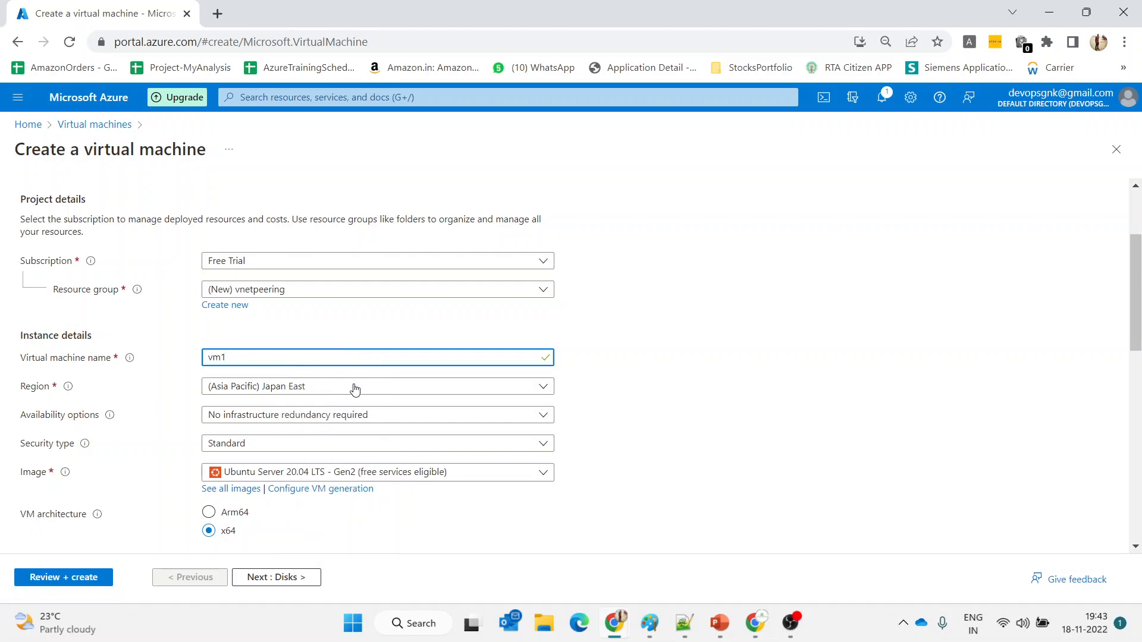
left_click(345, 384)
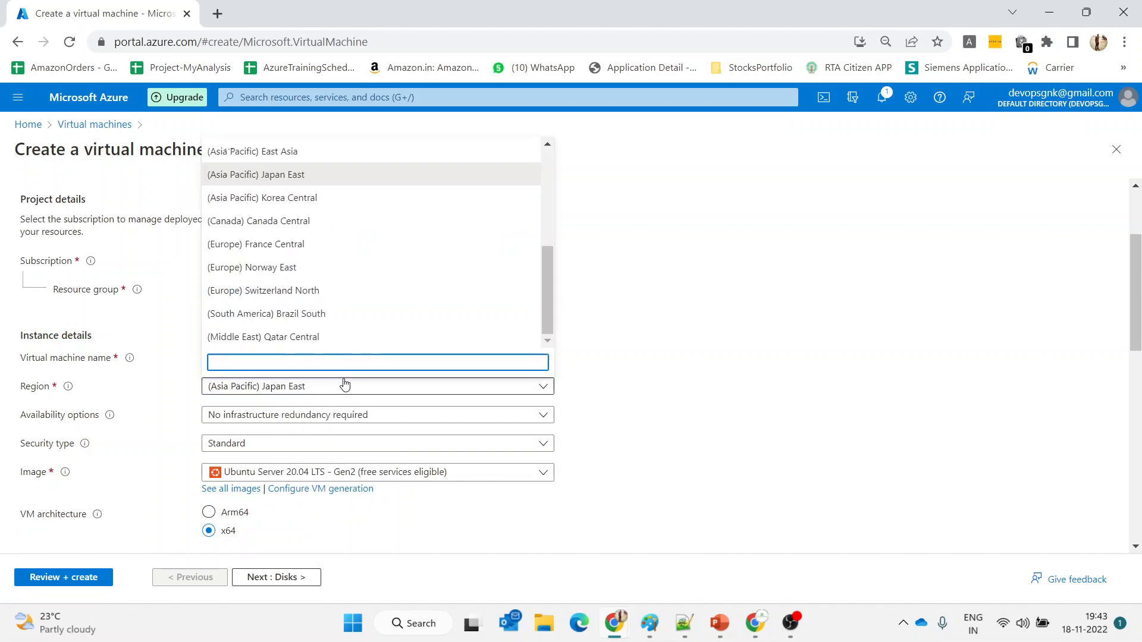
type("eas")
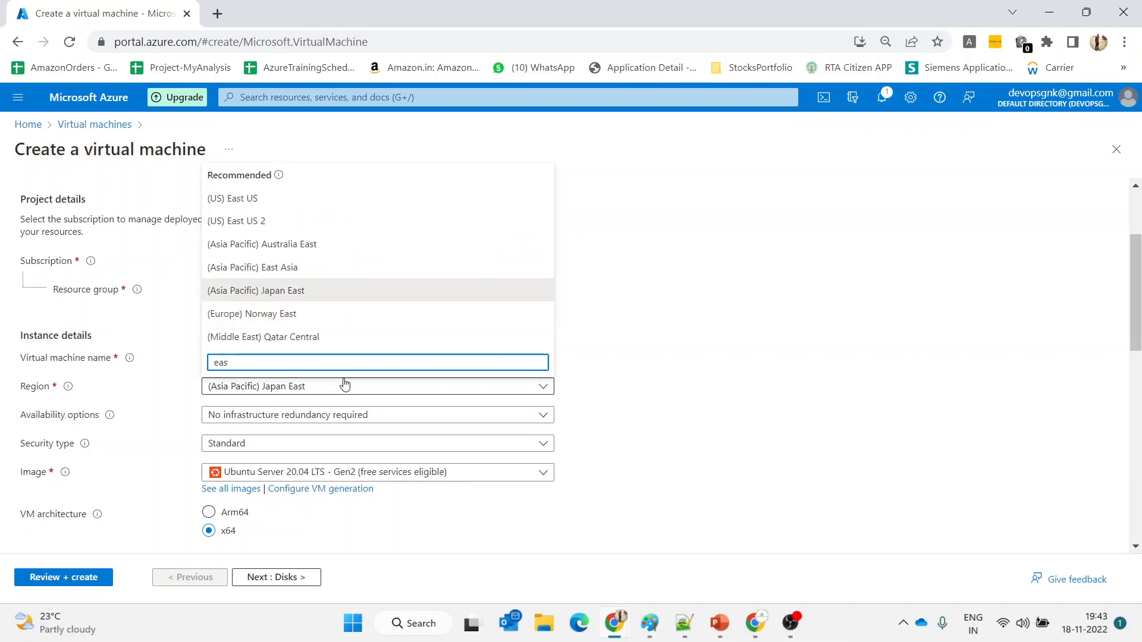
left_click(275, 201)
scroll(616, 375, "down", 2)
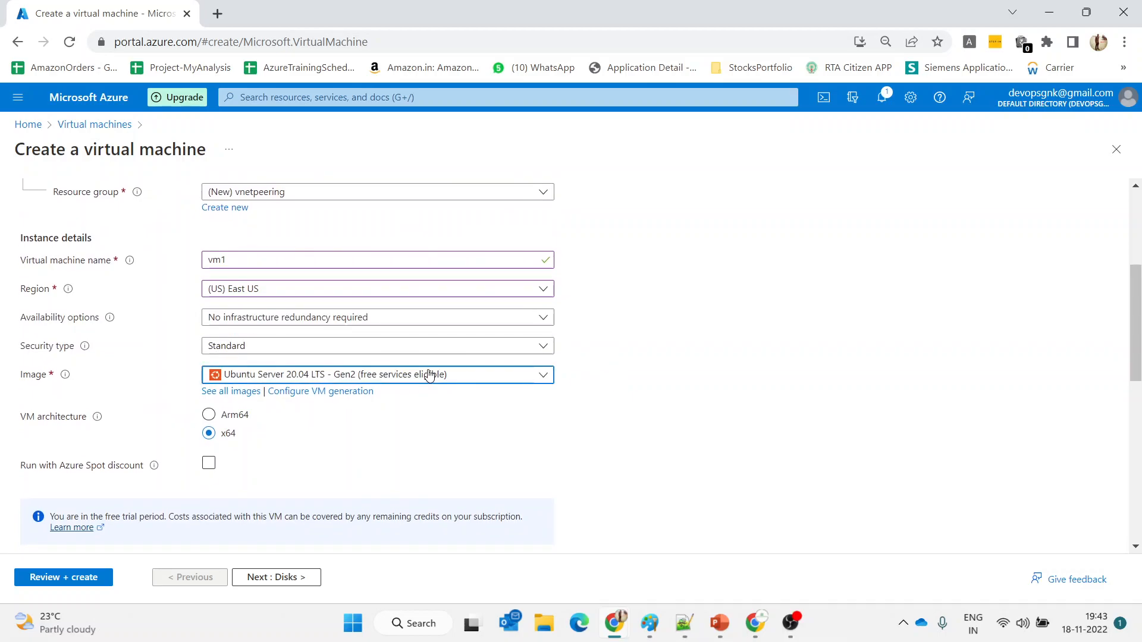
Choose the Windows Server 2019 Datacenter image for the VM
left_click(433, 375)
left_click(285, 171)
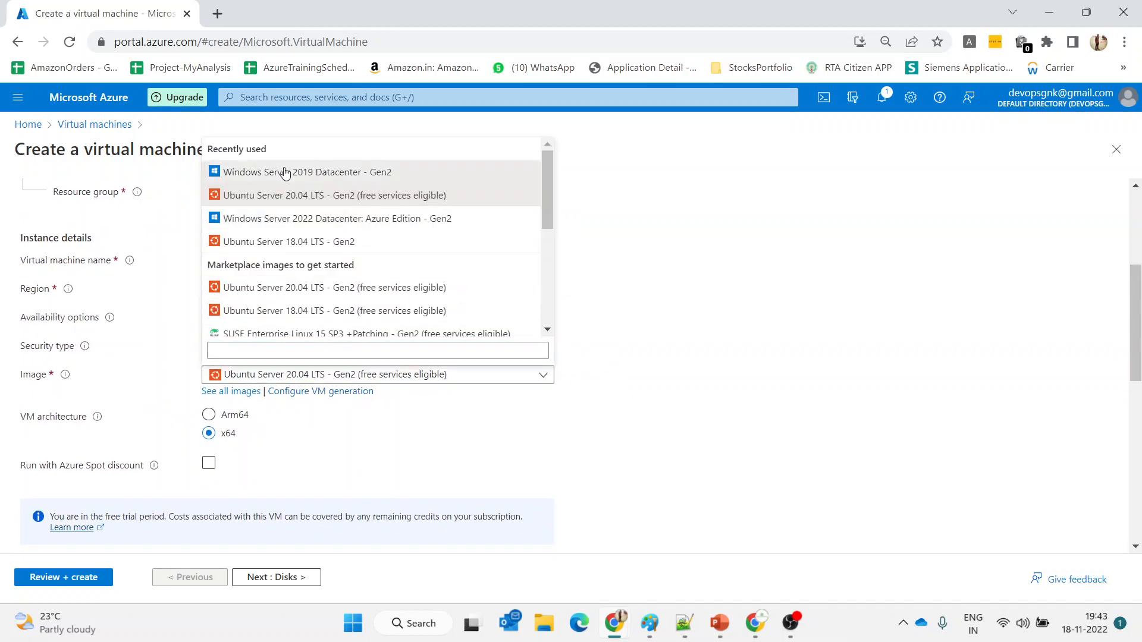
scroll(297, 422, "down", 4)
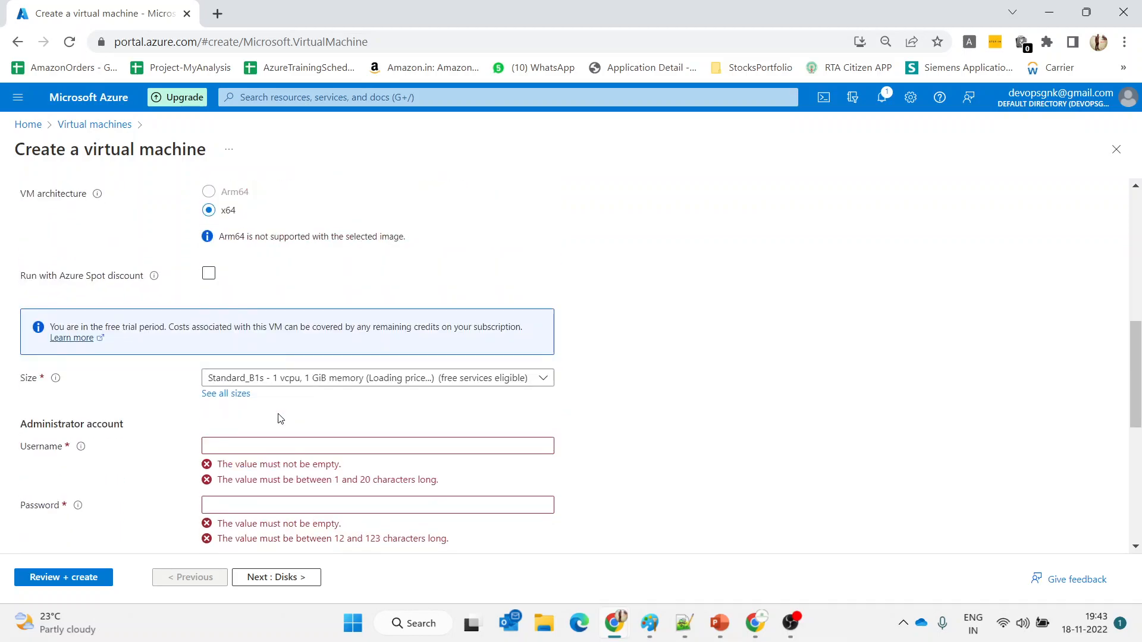
Set administrator username adminuser and enter the password and its confirmation
left_click(319, 452)
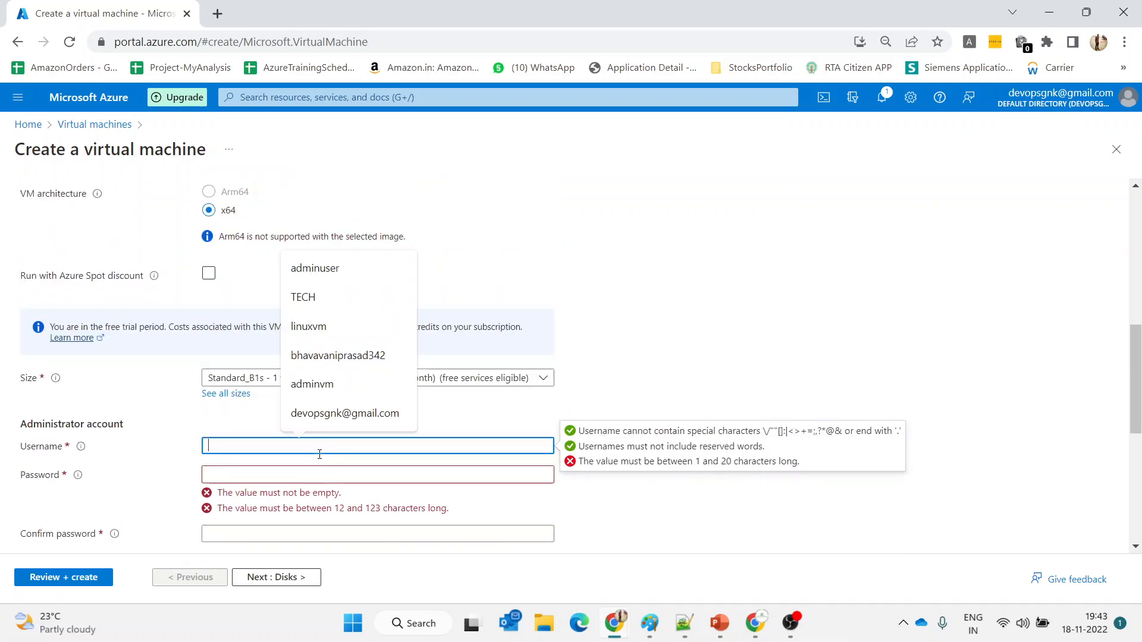
type("adminuser")
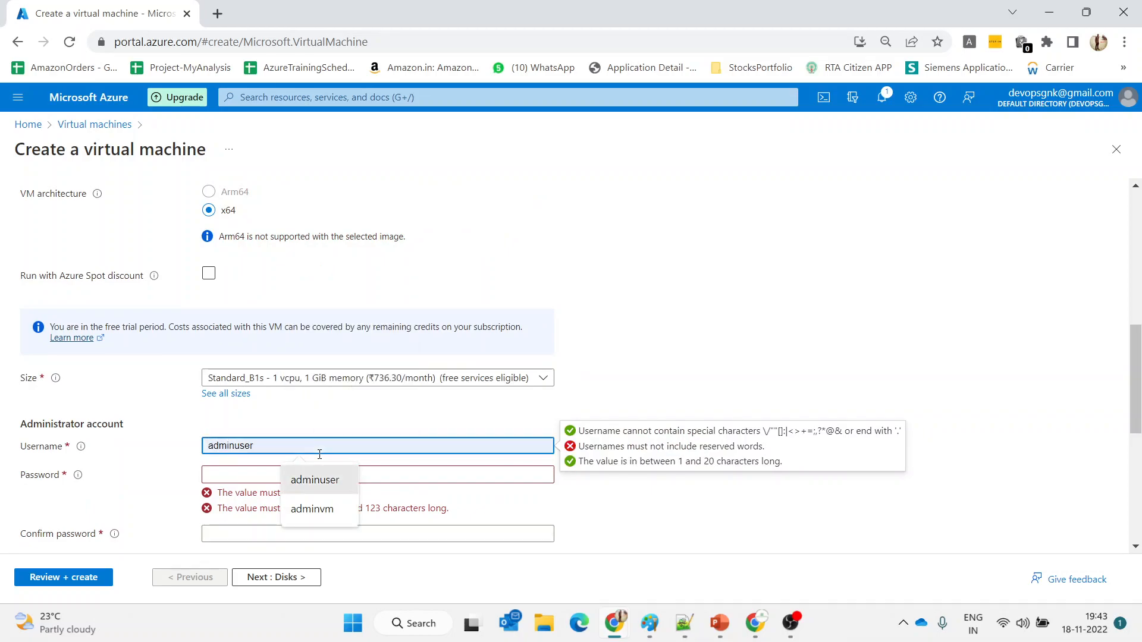
left_click(326, 480)
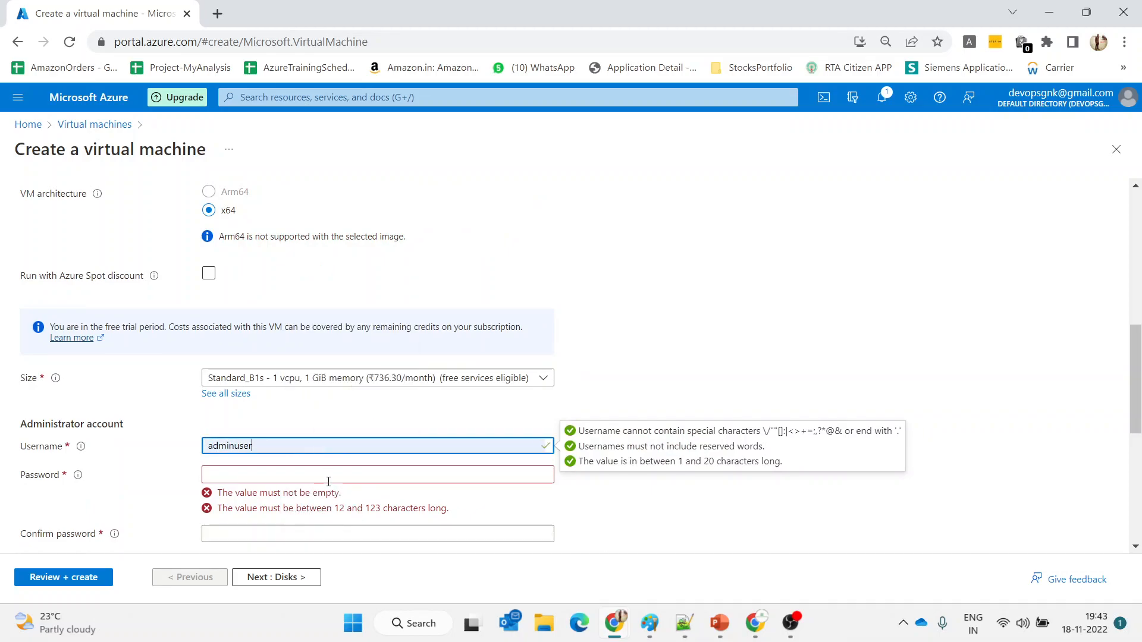
left_click(328, 479)
type("•")
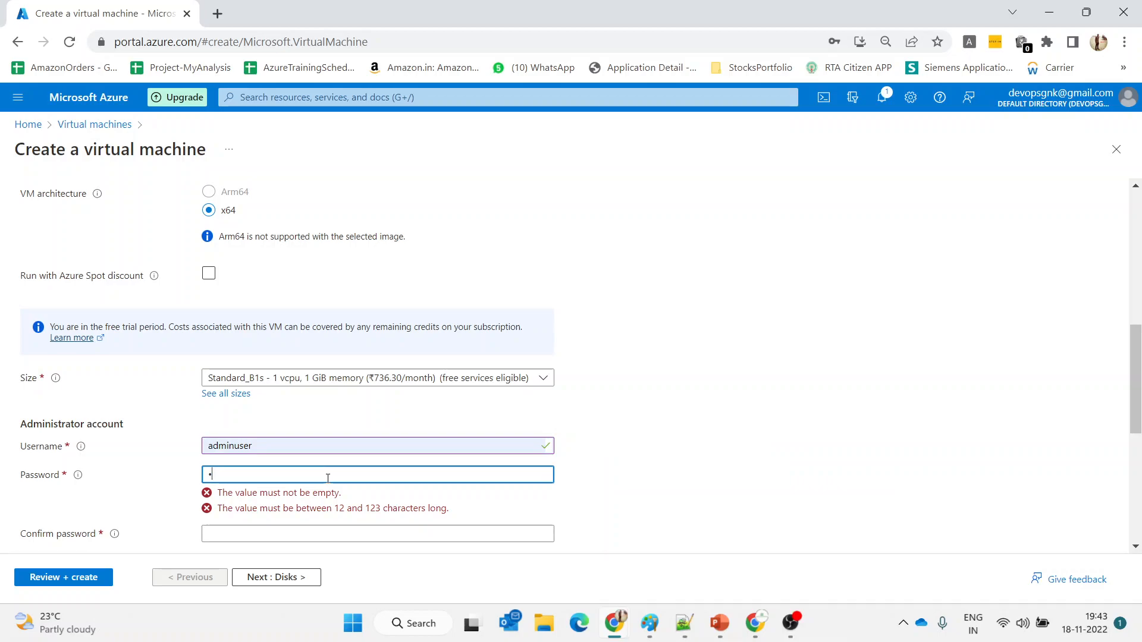
type("•••")
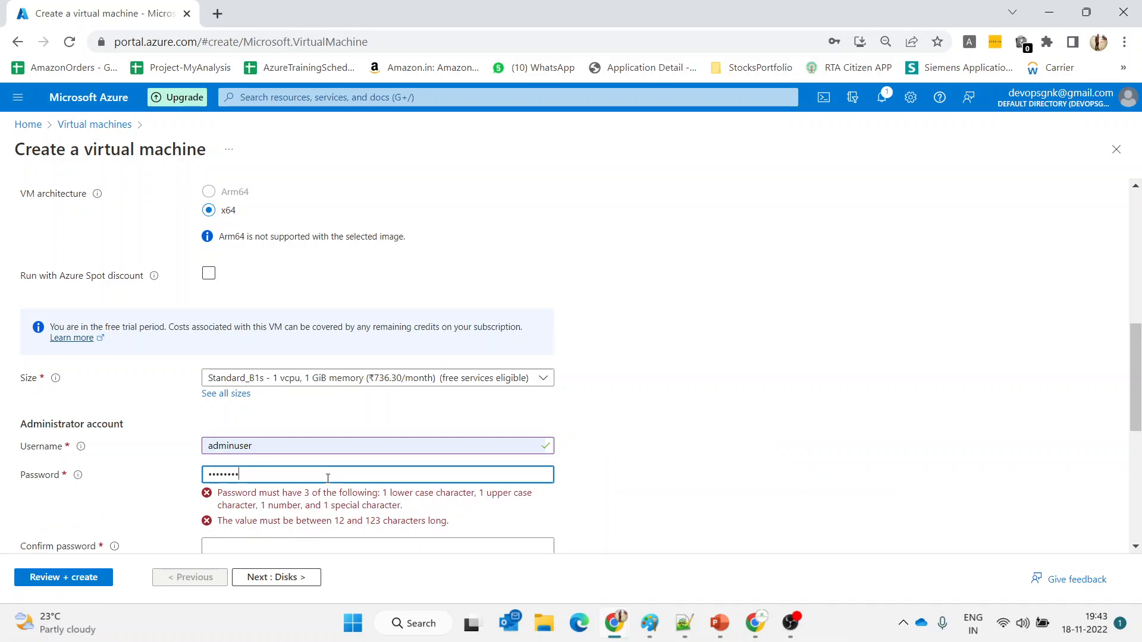
type("•••••••••")
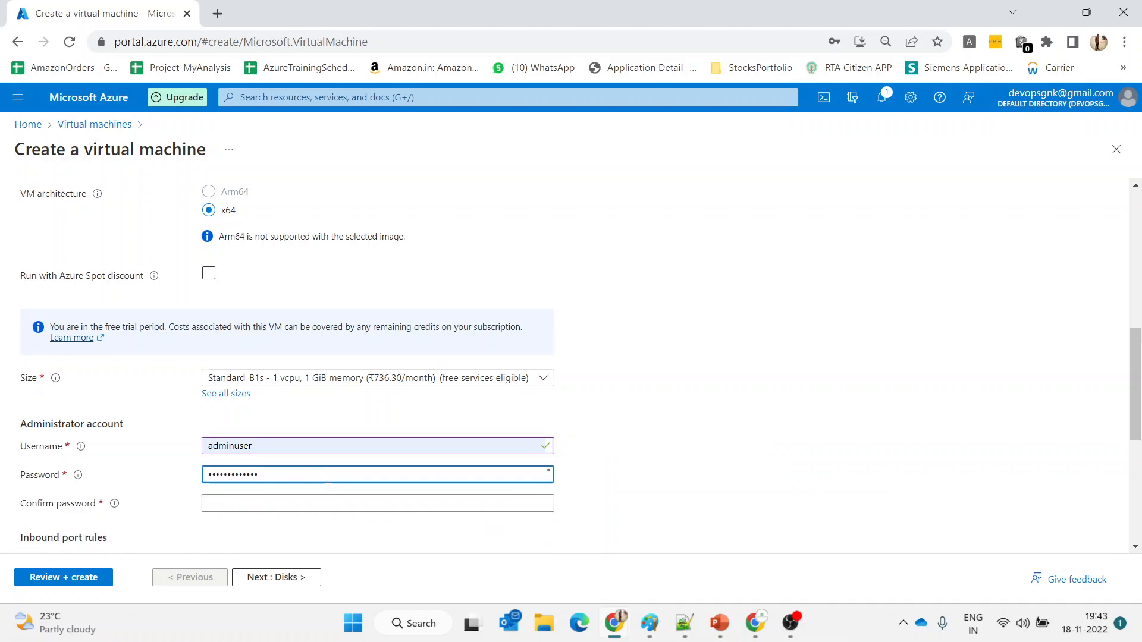
left_click(327, 509)
type("•")
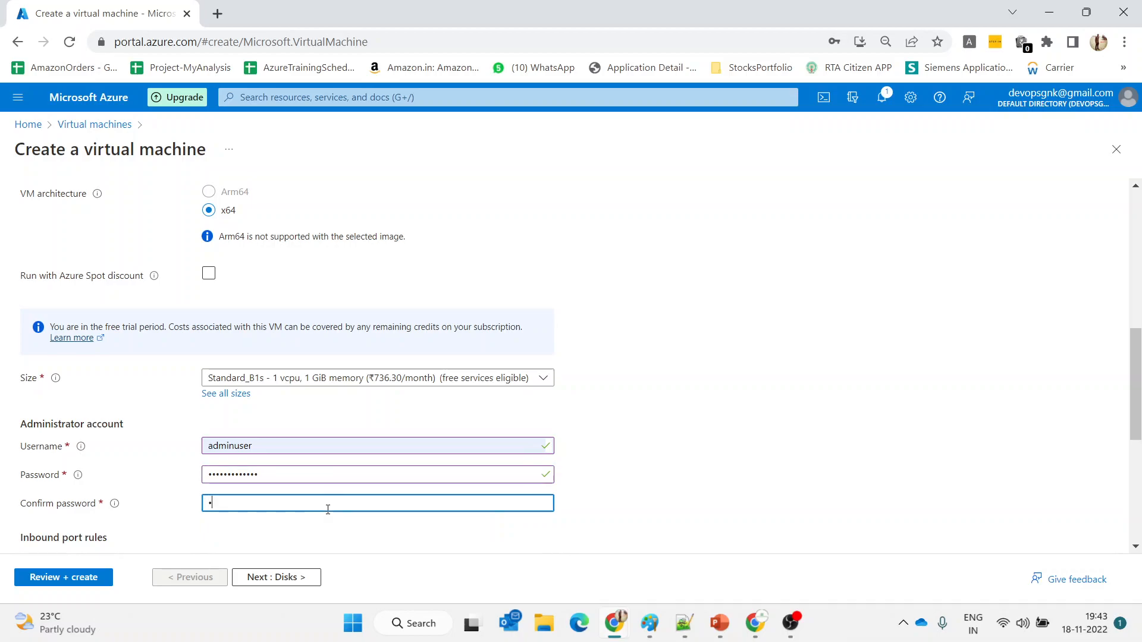
type("••")
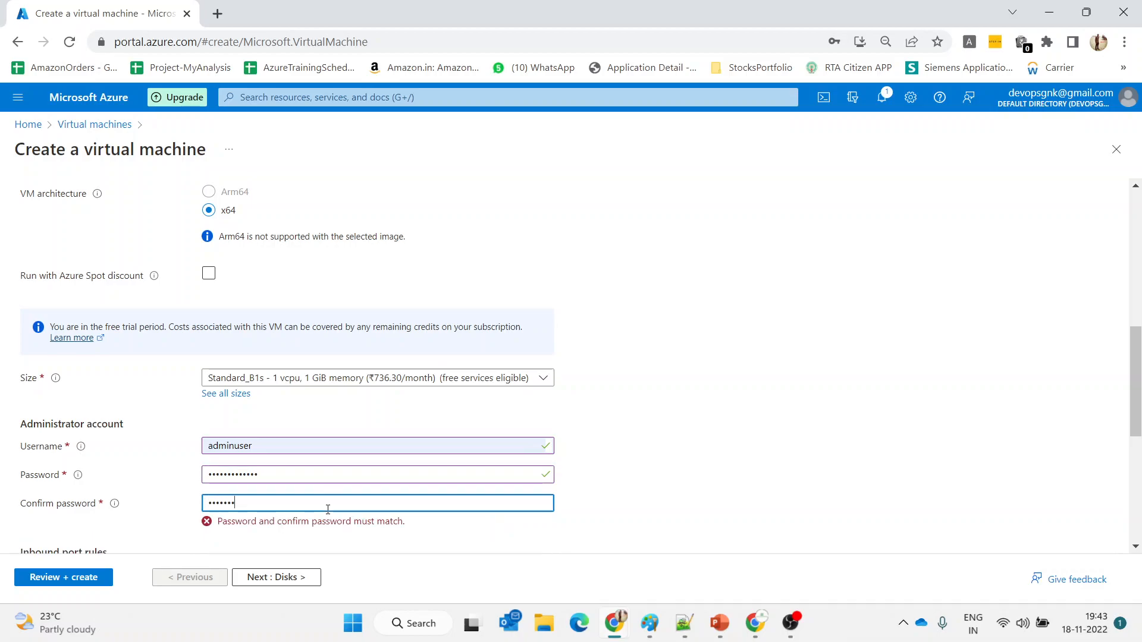
type("••••••••••")
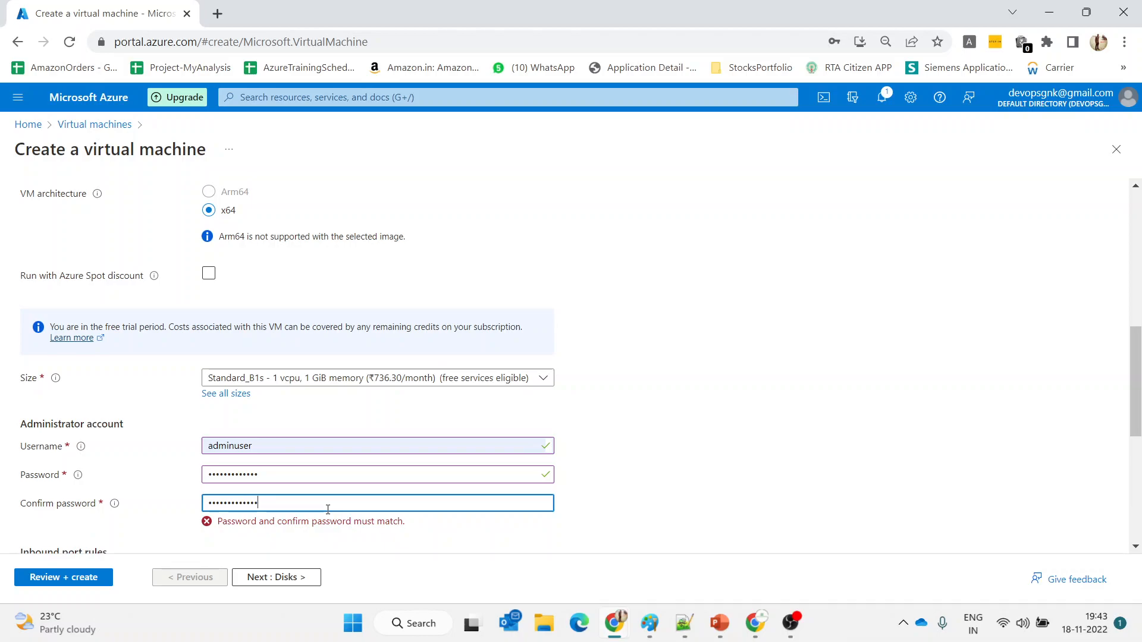
left_click(594, 486)
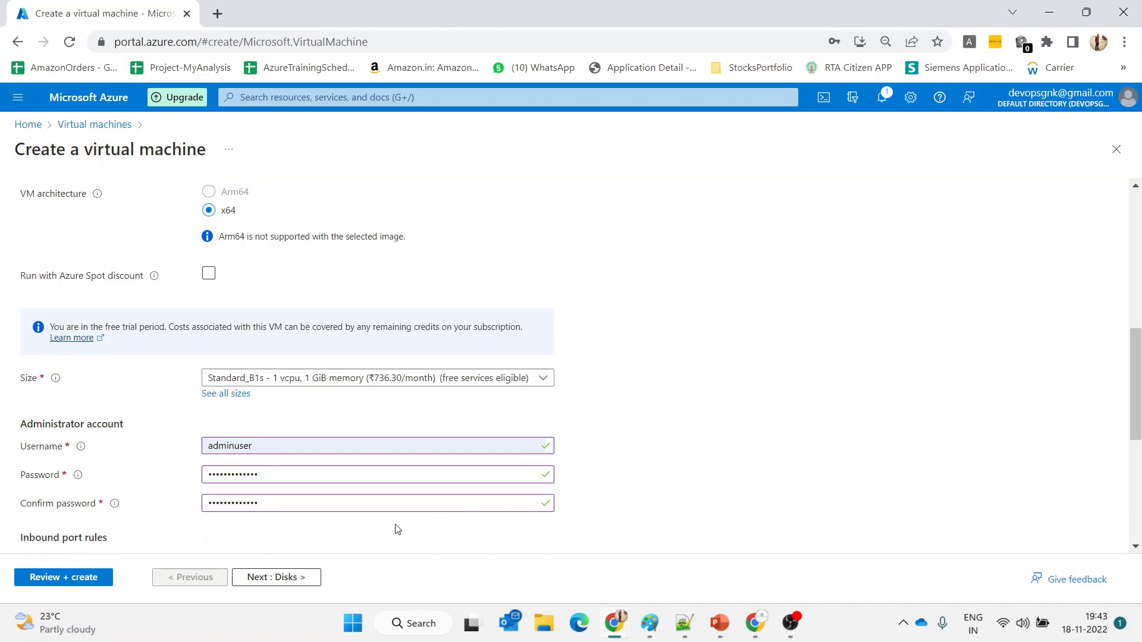
Make Standard SSD the OS disk type and move on to the Networking step
left_click(302, 577)
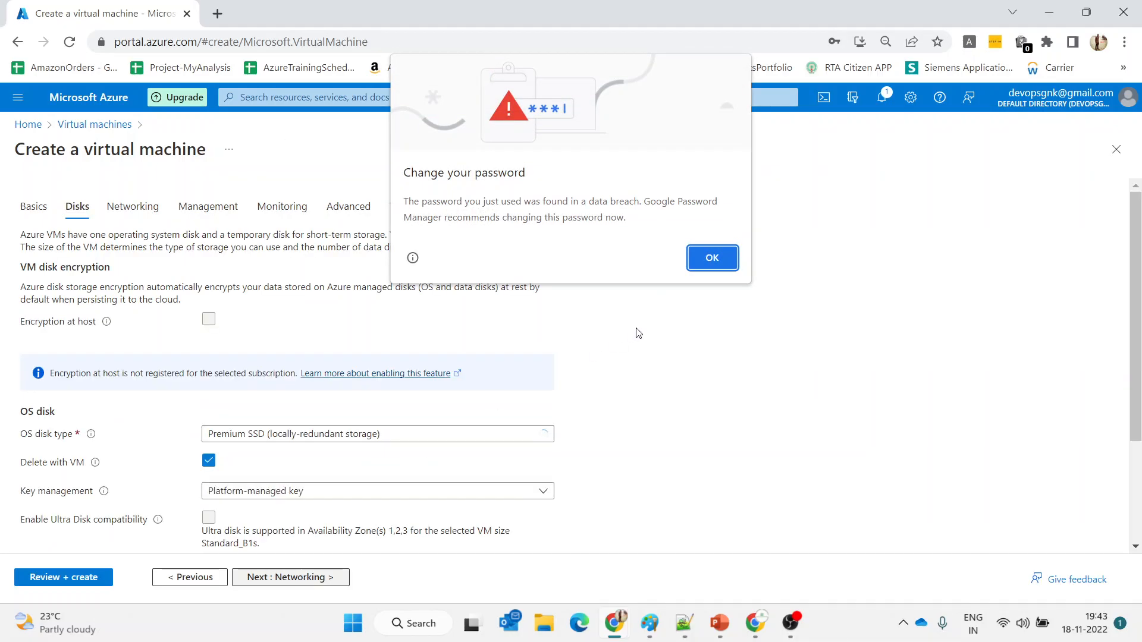
left_click(702, 263)
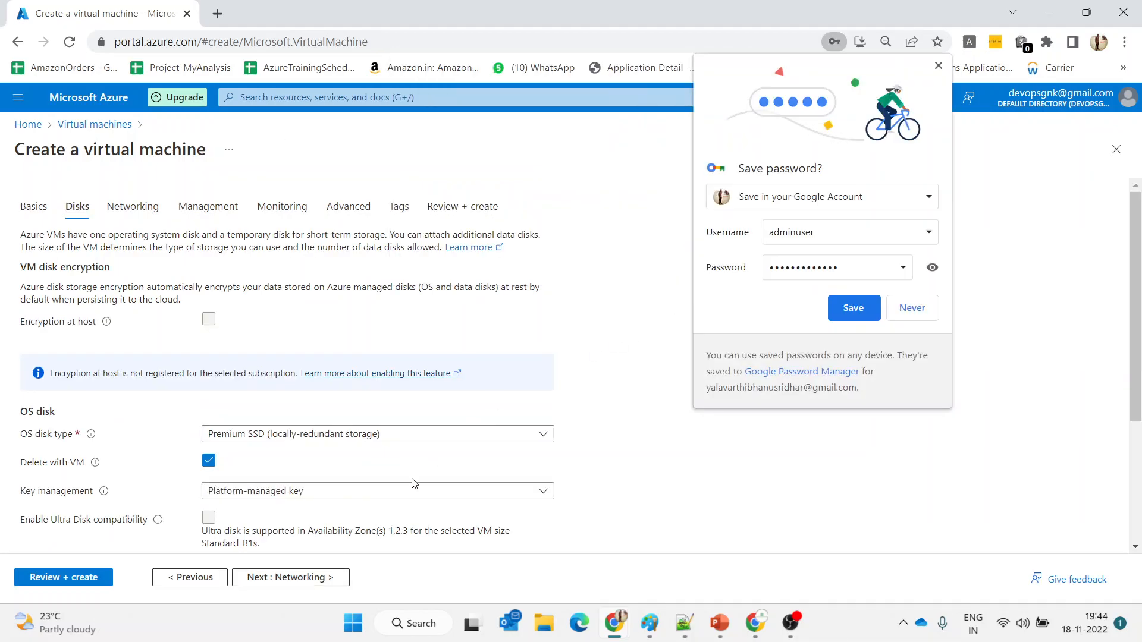
left_click(377, 436)
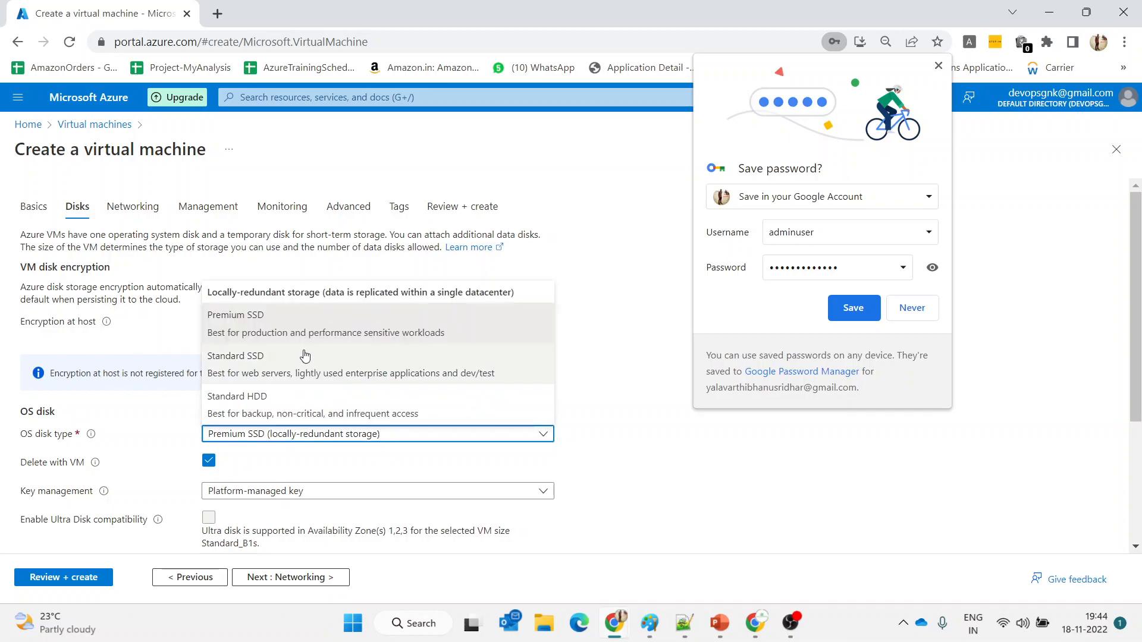
left_click(279, 363)
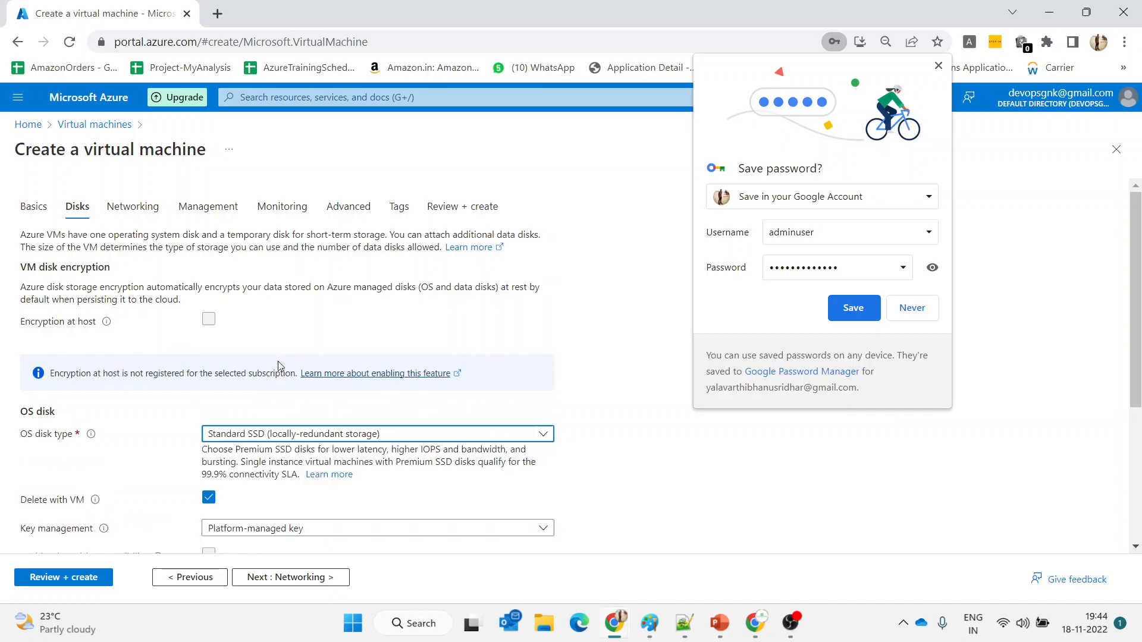
left_click(277, 576)
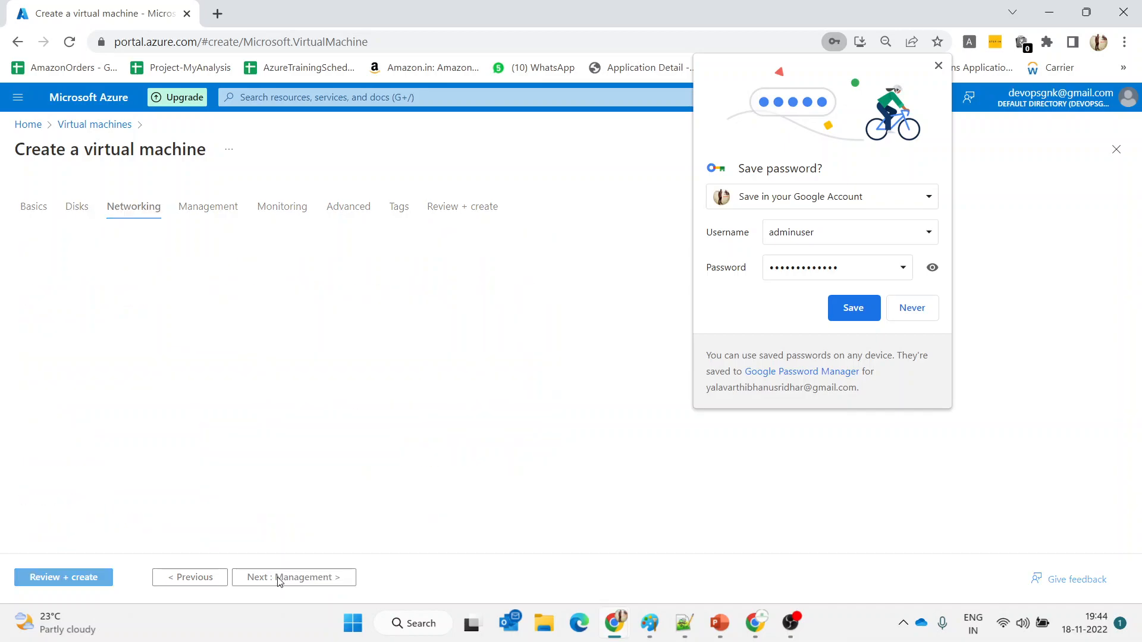
left_click(937, 67)
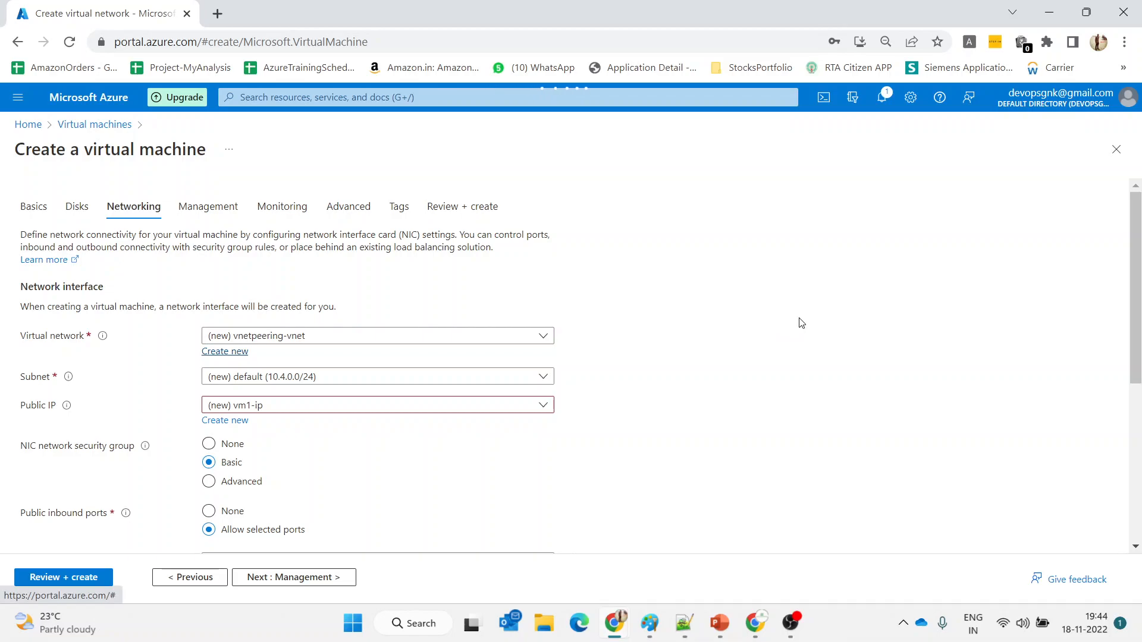
Rename the virtual network to vnet1 and change its address range to 10.41.0.0/16
left_click(643, 234)
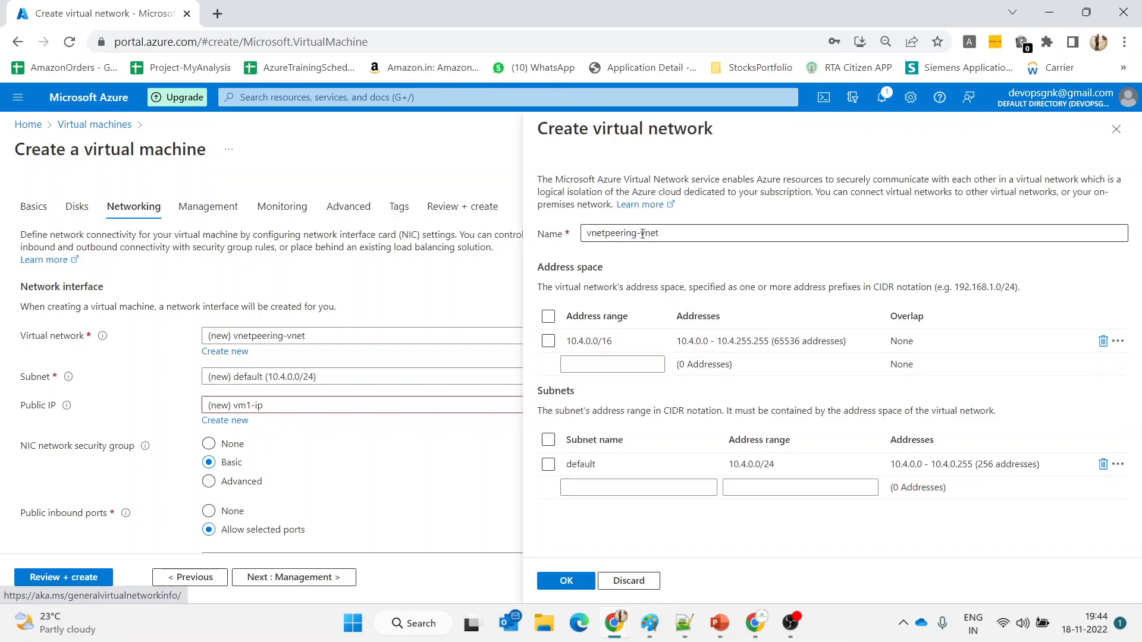
left_click_drag(643, 233, 576, 235)
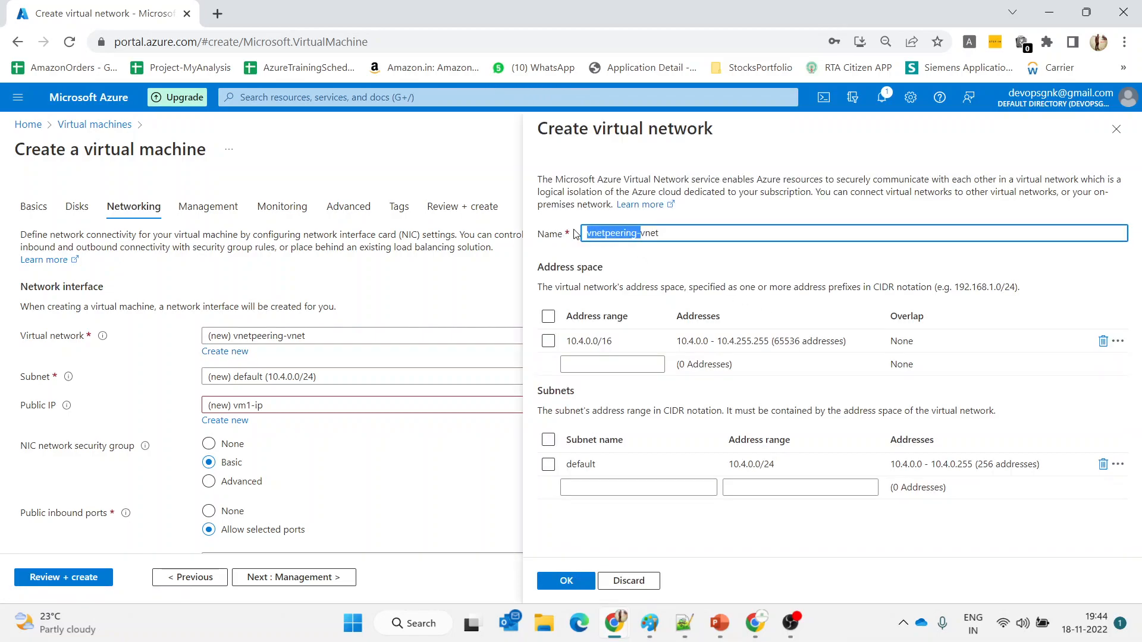
key("BackSpace")
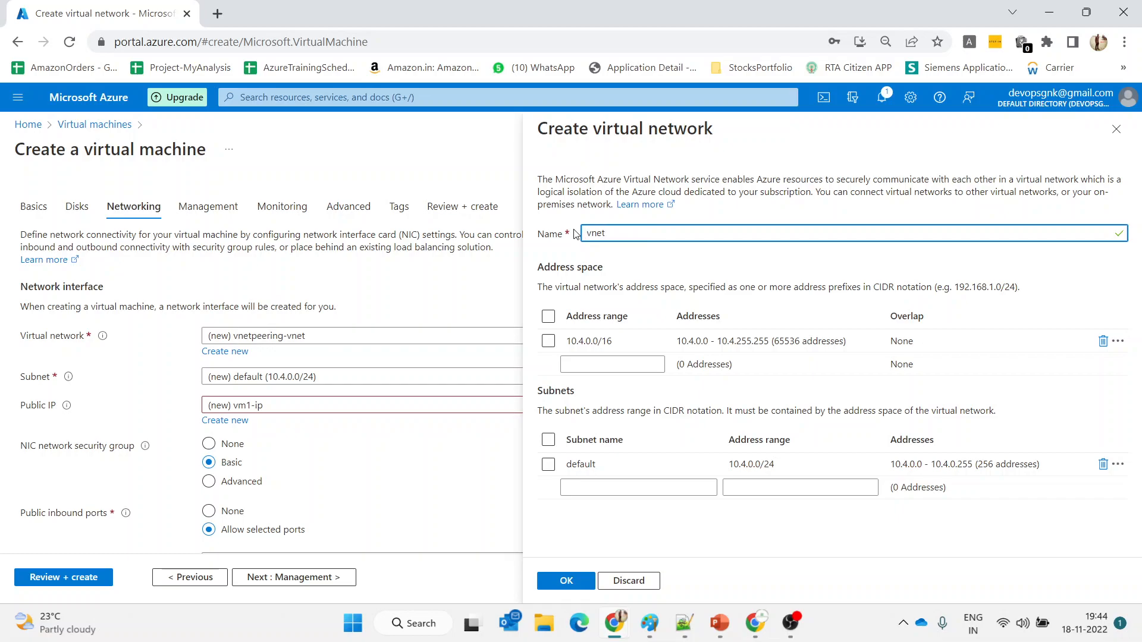
type("1")
left_click(585, 338)
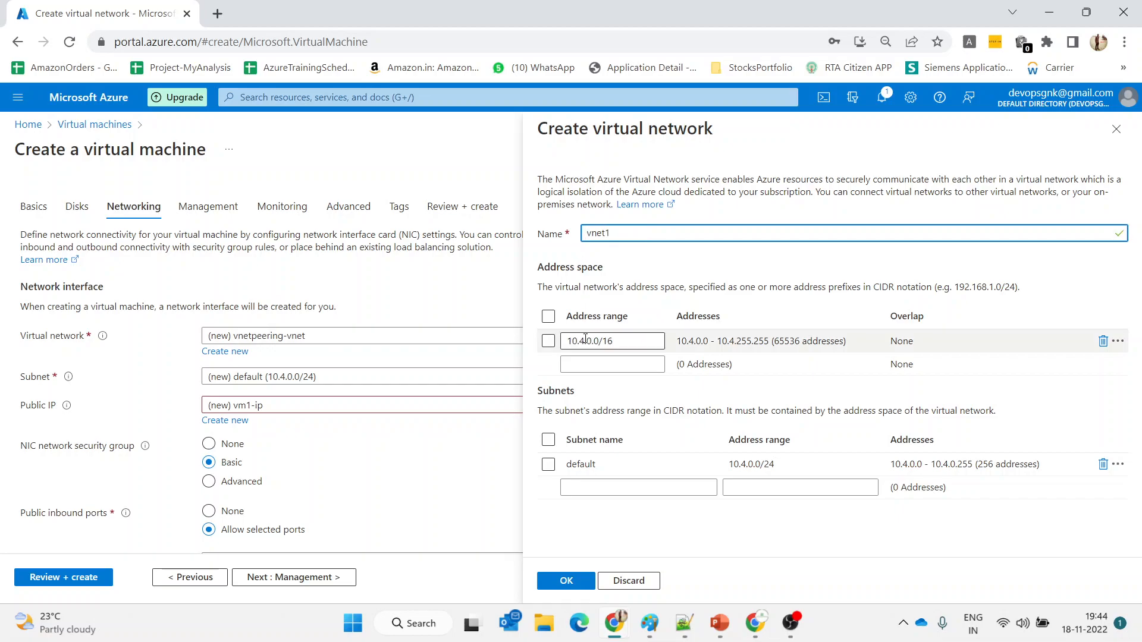
left_click(585, 339)
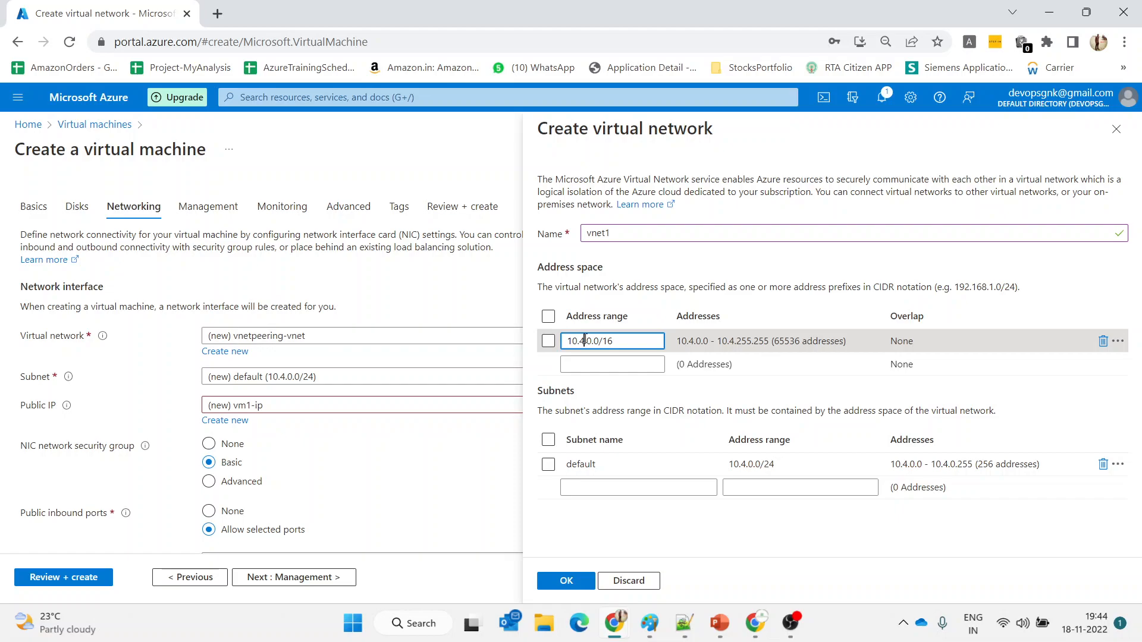
type("1")
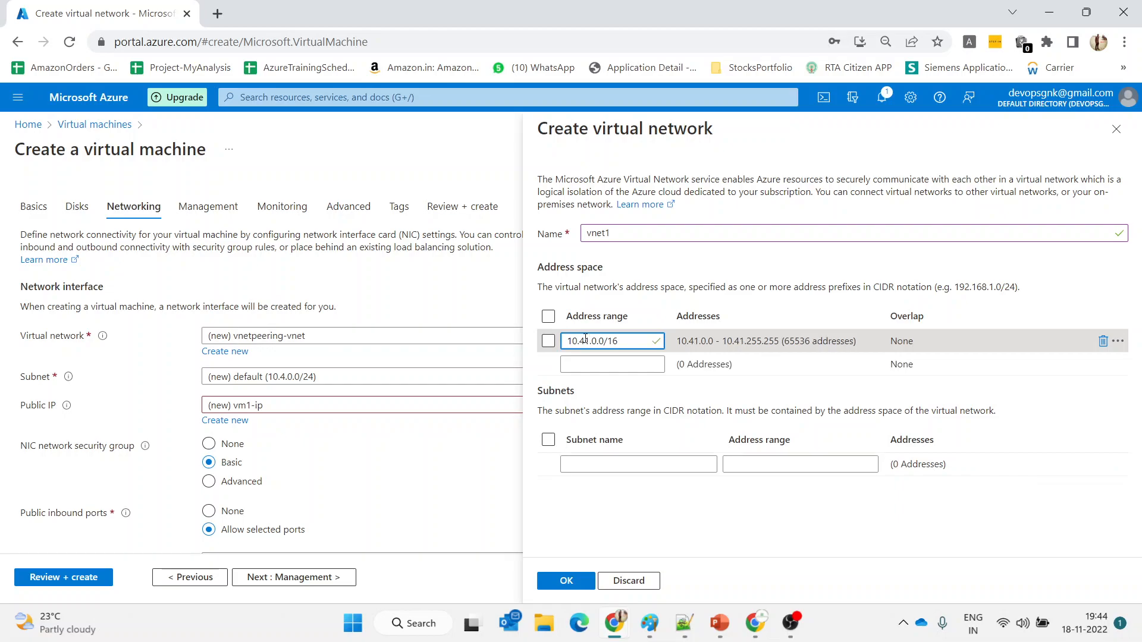
left_click(627, 349)
Add a subnet named 'subnet' with address range 10.41.0.0/24
left_click(602, 467)
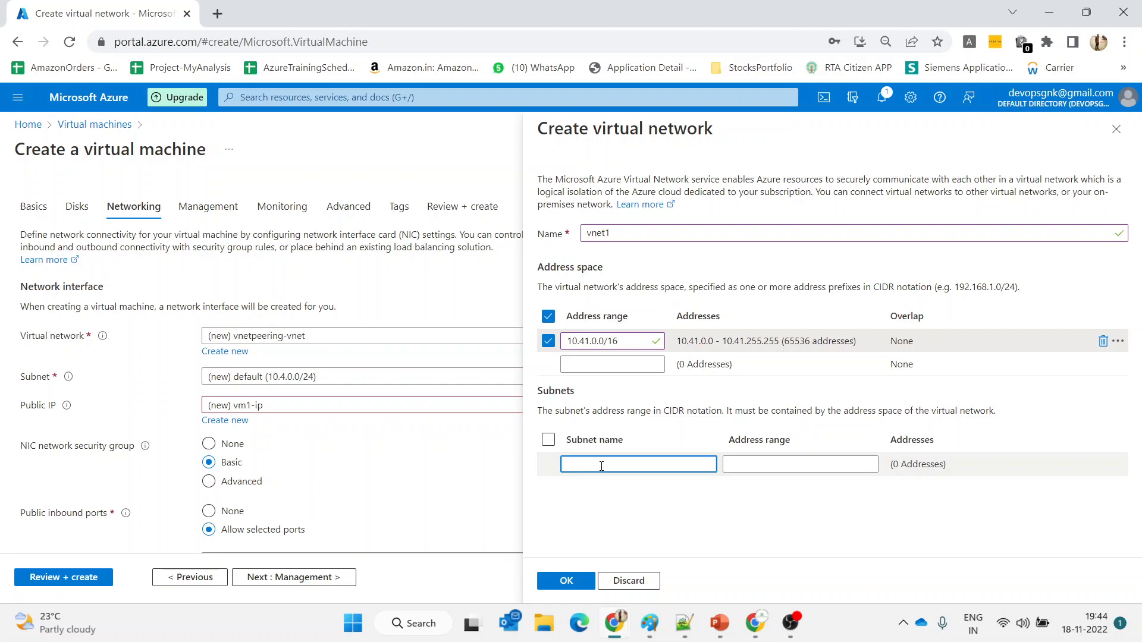
type("subnet1")
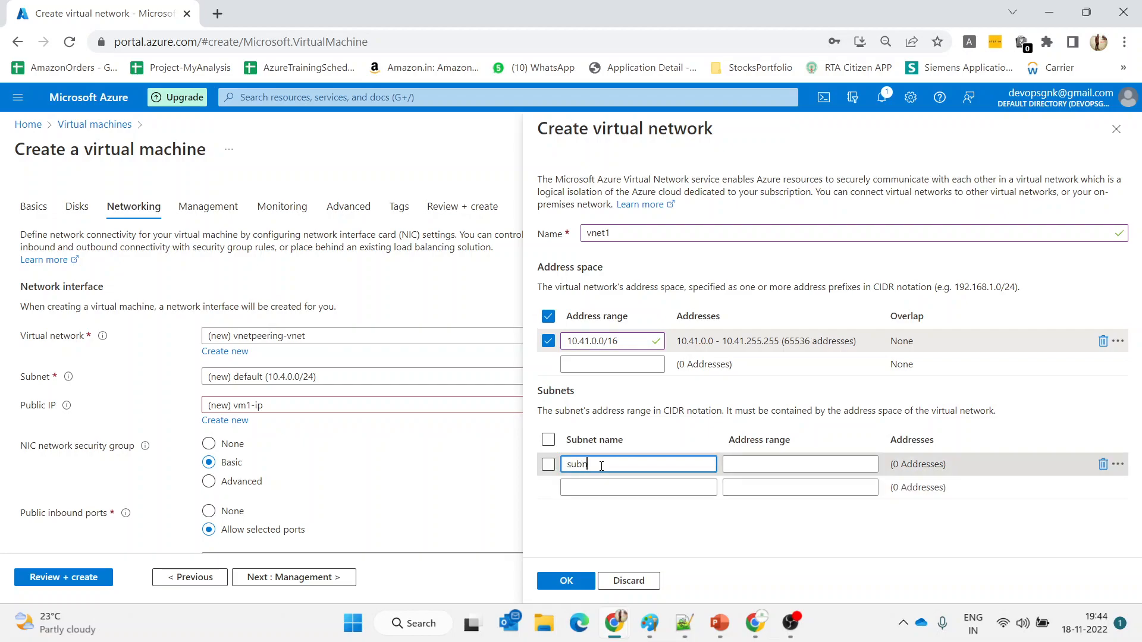
left_click(733, 467)
type("10.0.0.55")
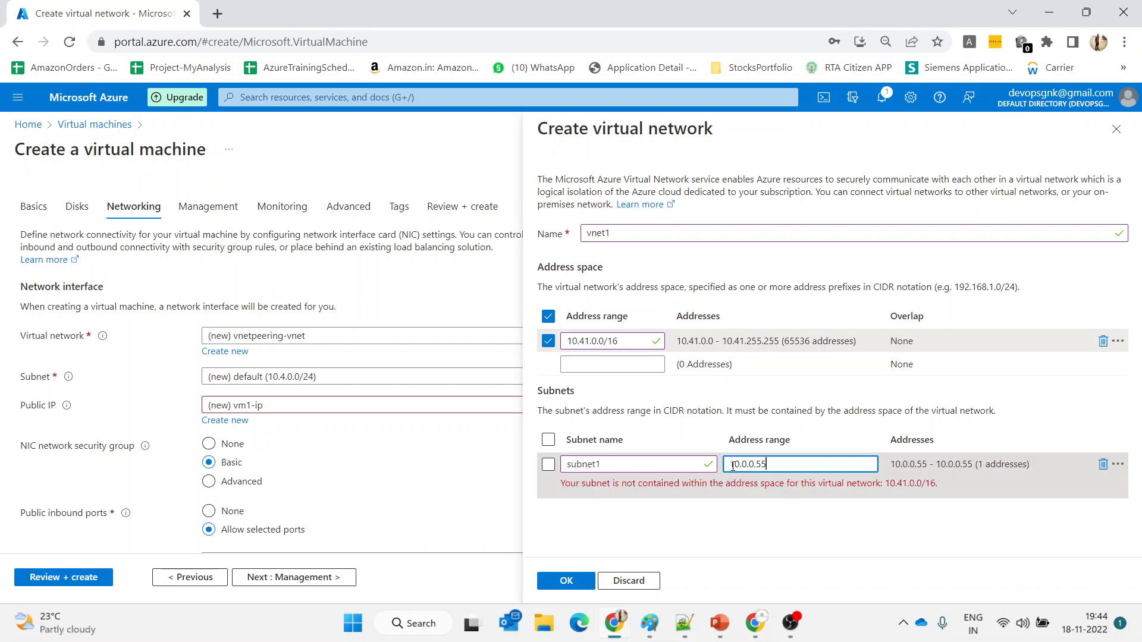
key("BackSpace")
key("BackSpace")
key("BackSpace")
key("BackSpace")
key("BackSpace")
key("BackSpace")
key("BackSpace")
key("BackSpace")
key("BackSpace")
type("10")
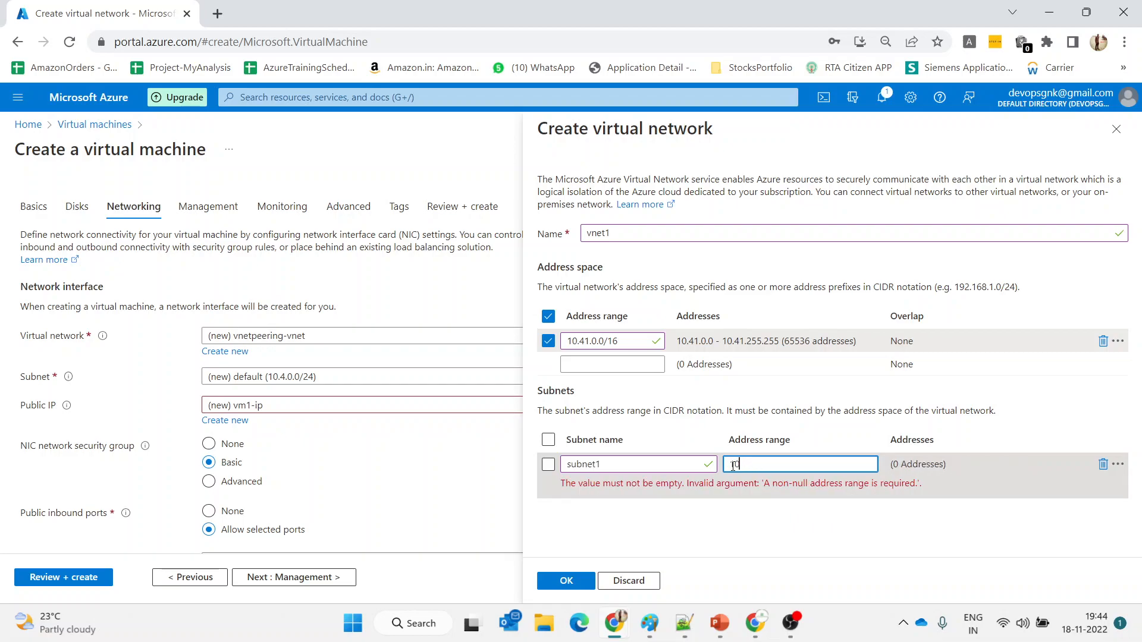
type(".41.")
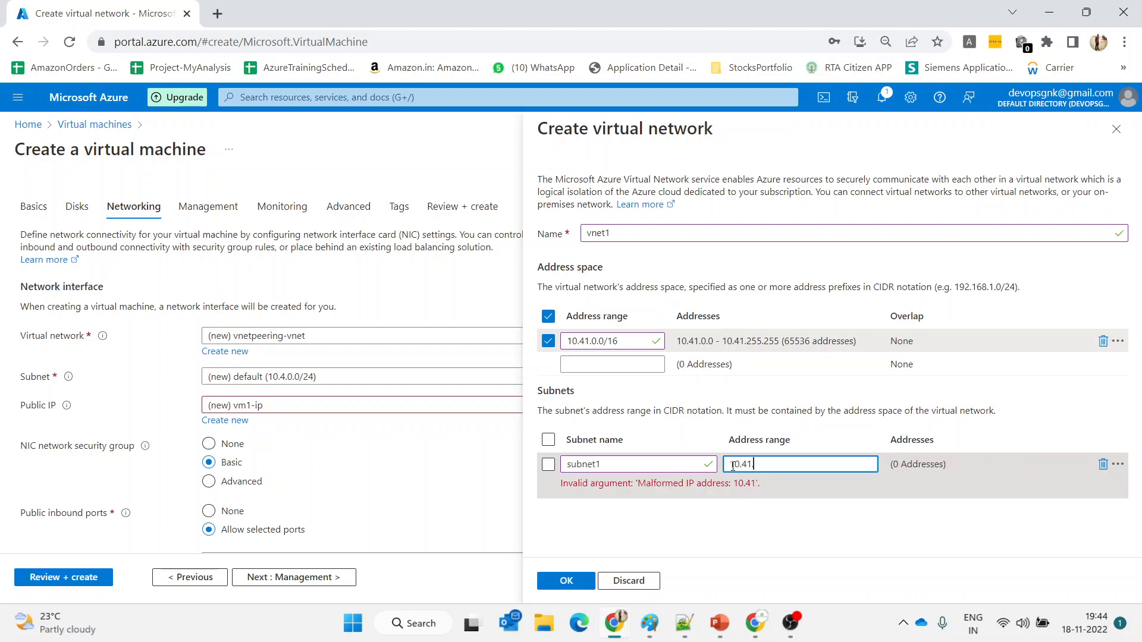
type("0.0/24")
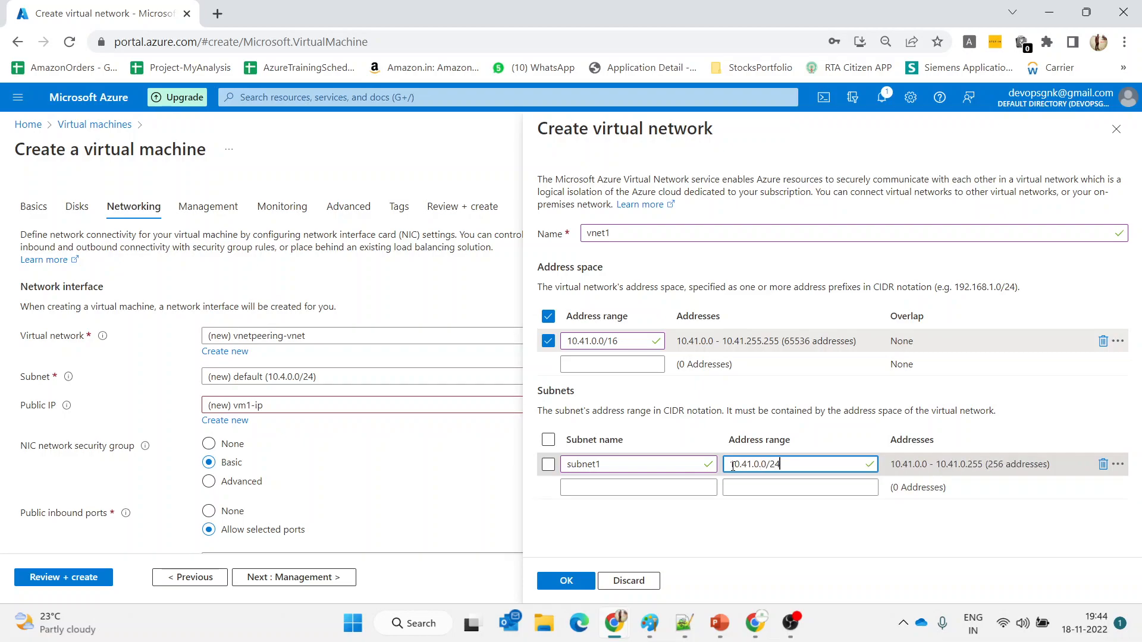
Narrow the address space to 10.41.0.0/22 and define subnet1 as 10.41.0.0/24
left_click(643, 347)
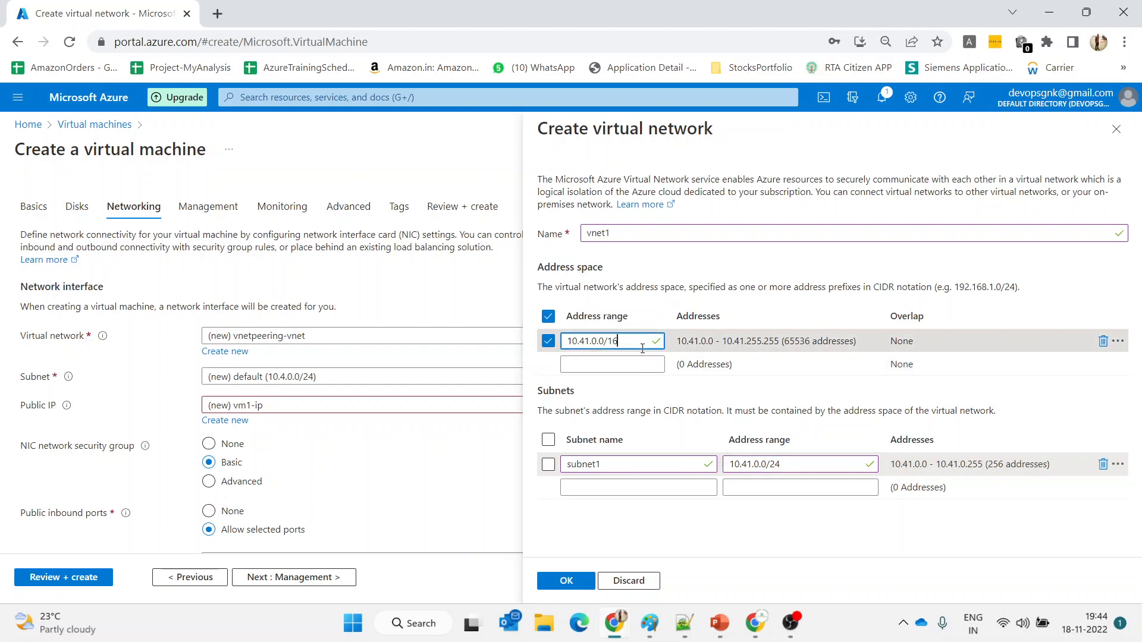
key("BackSpace")
key("BackSpace")
type("22")
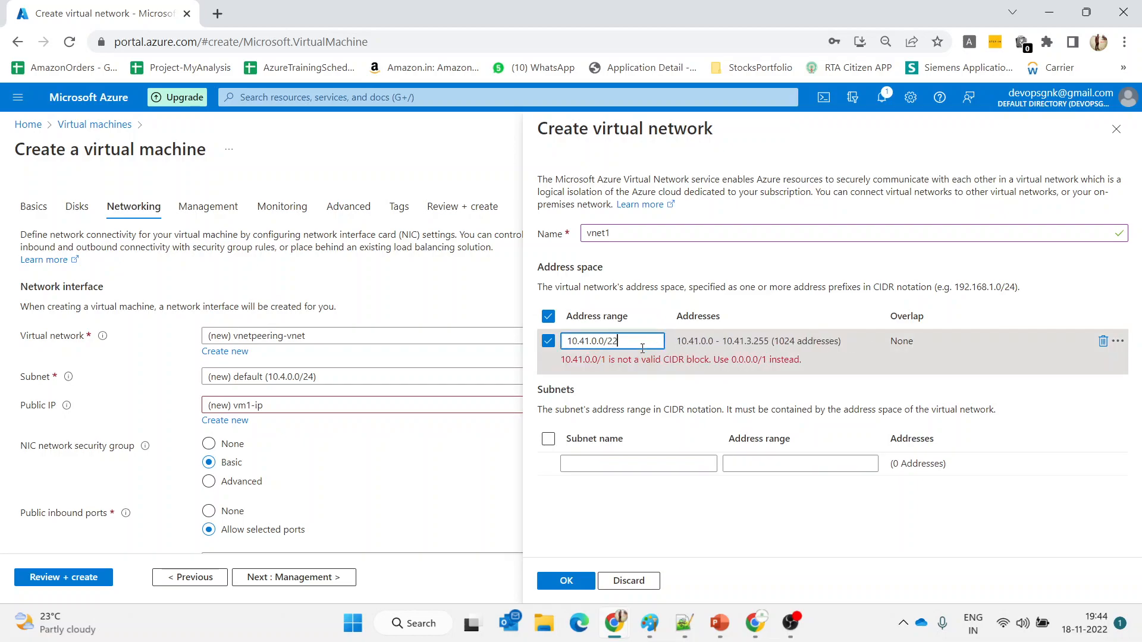
left_click(640, 465)
type("subnet1")
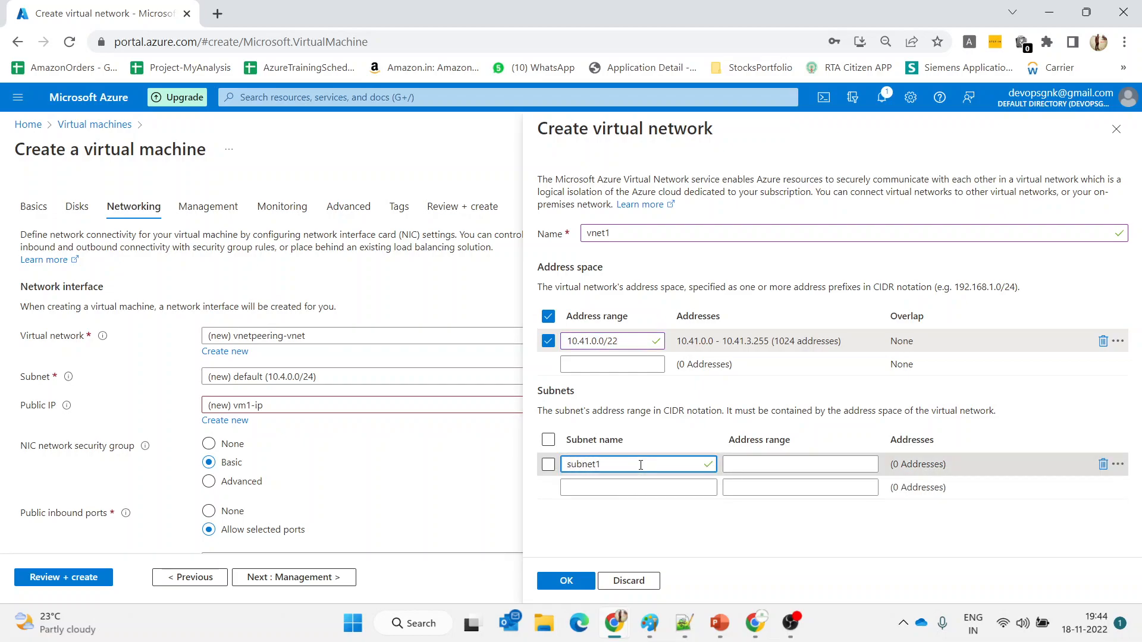
left_click(735, 465)
type("10")
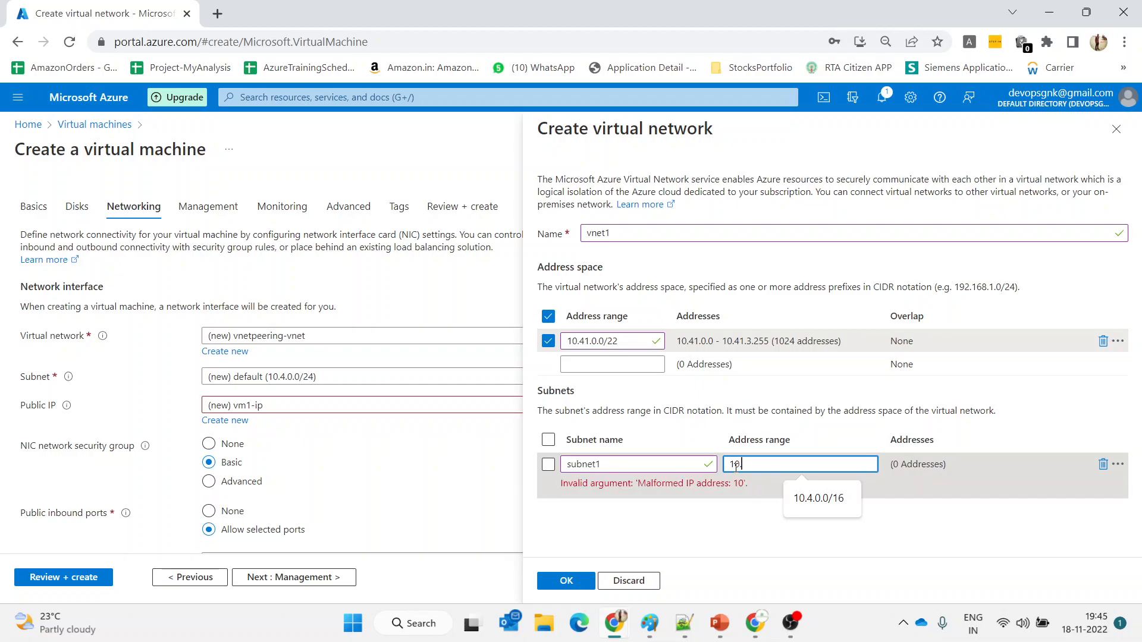
type(".41")
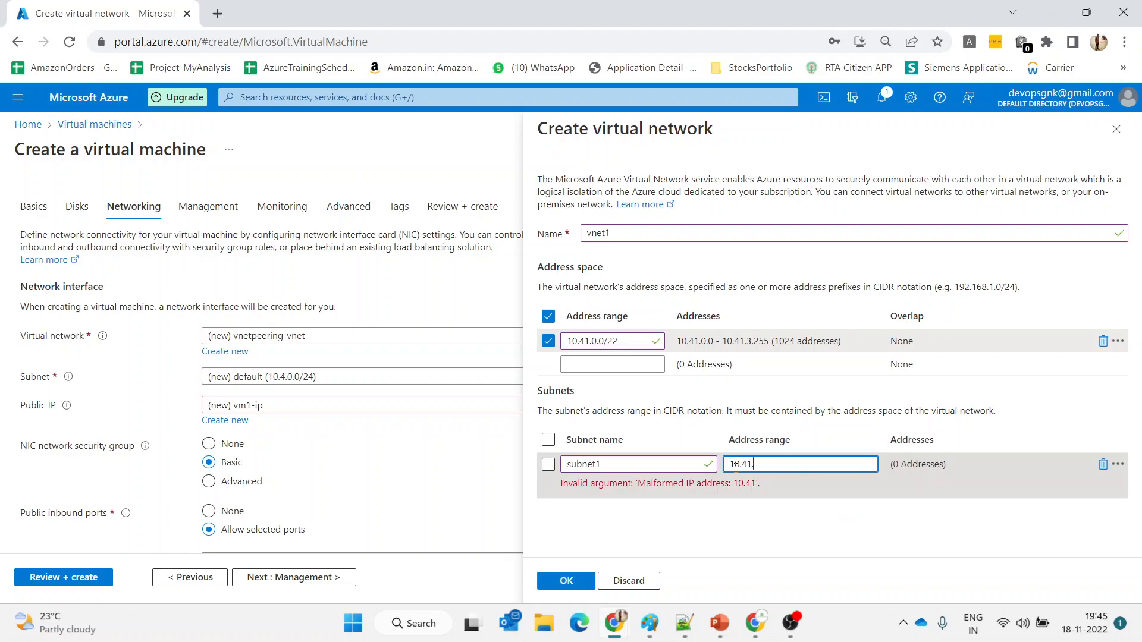
type(".0.0/")
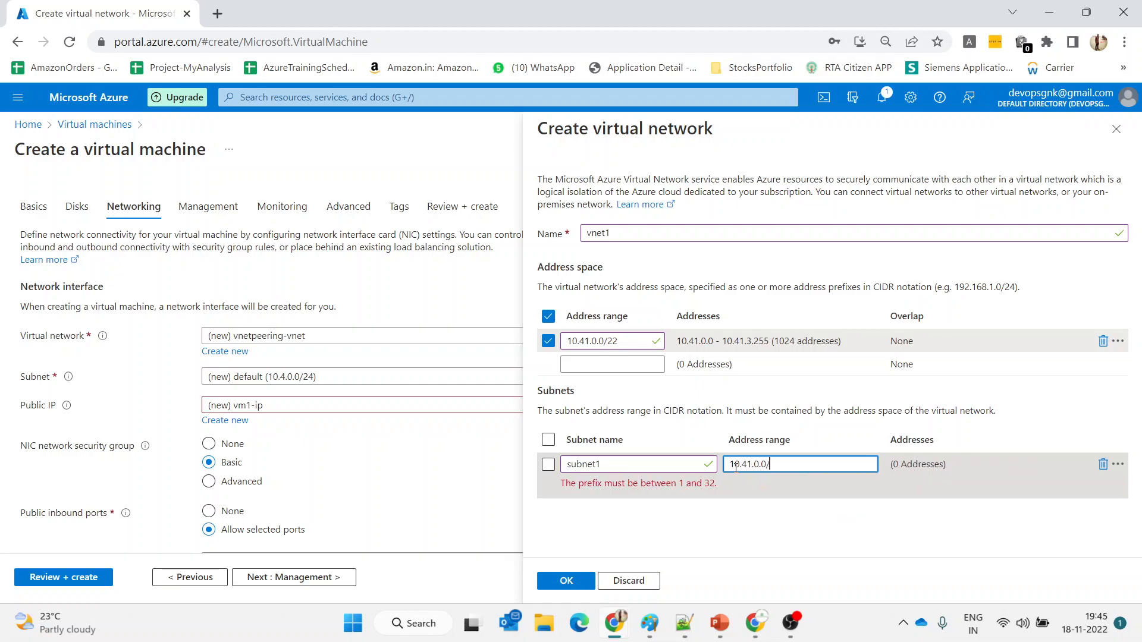
type("24")
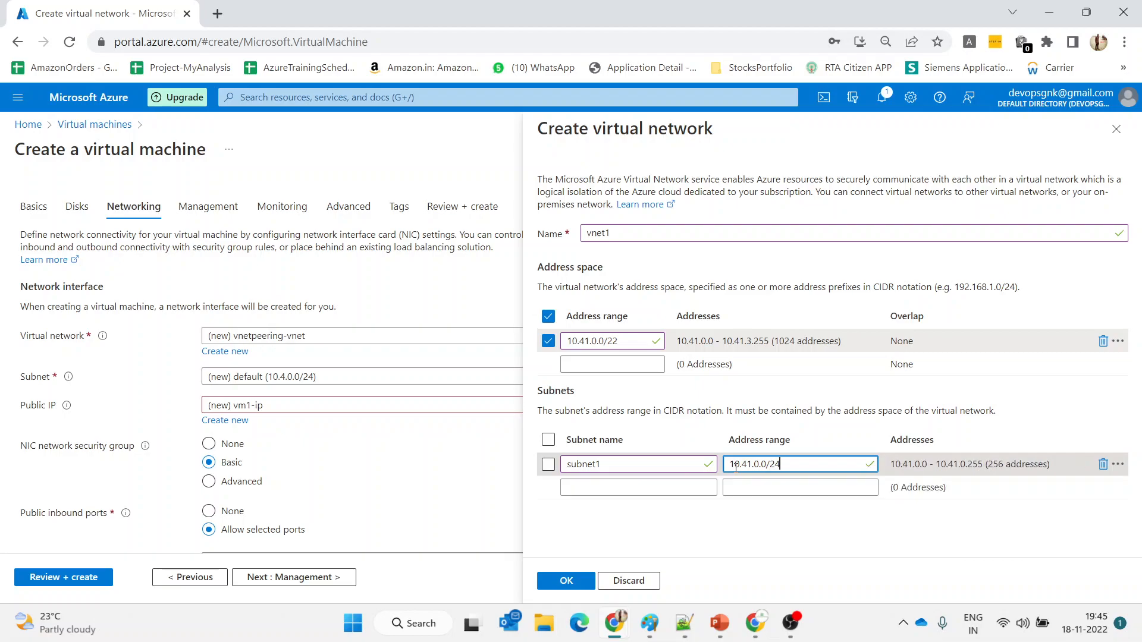
Apply vnet1 to the VM, disable boot diagnostics, and proceed to Review + create
left_click(566, 583)
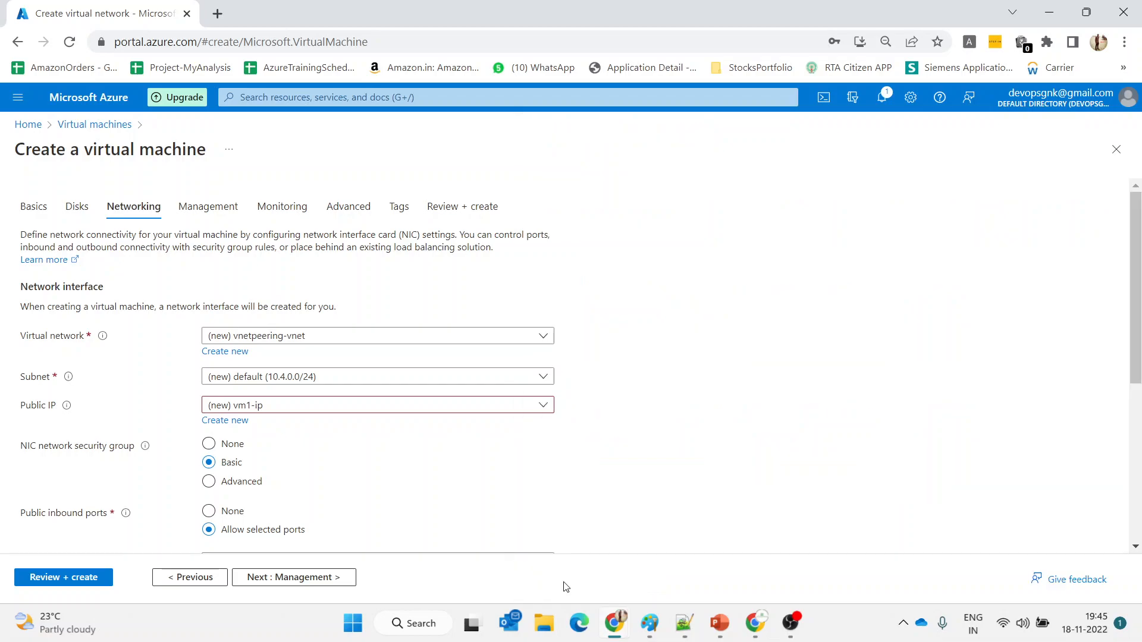
scroll(413, 517, "down", 3)
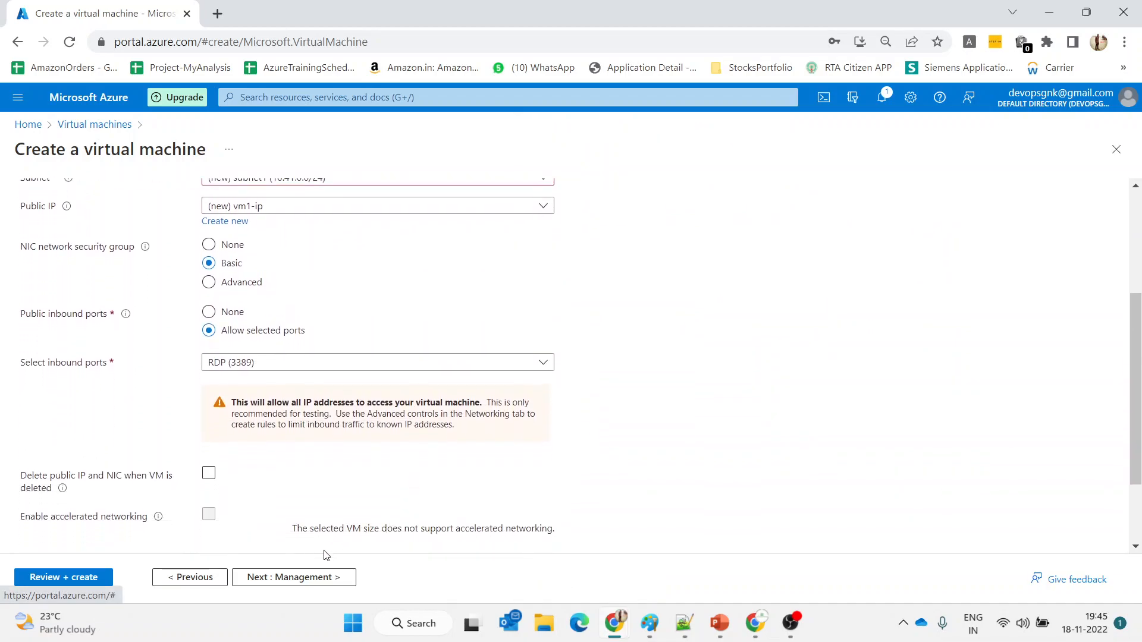
left_click(303, 577)
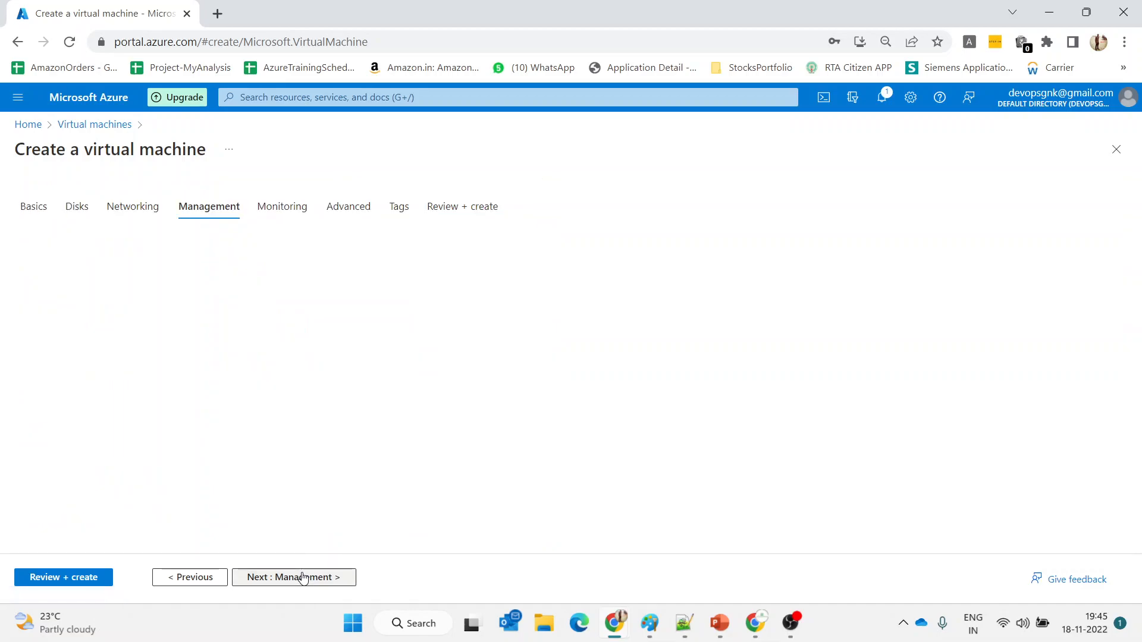
left_click(304, 577)
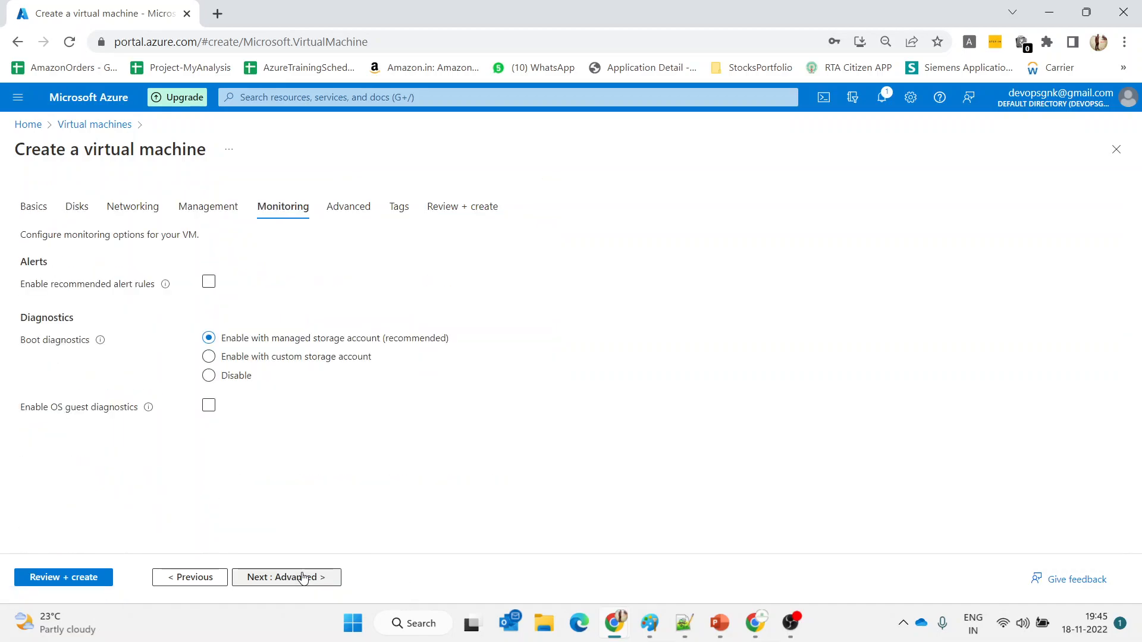
left_click(208, 375)
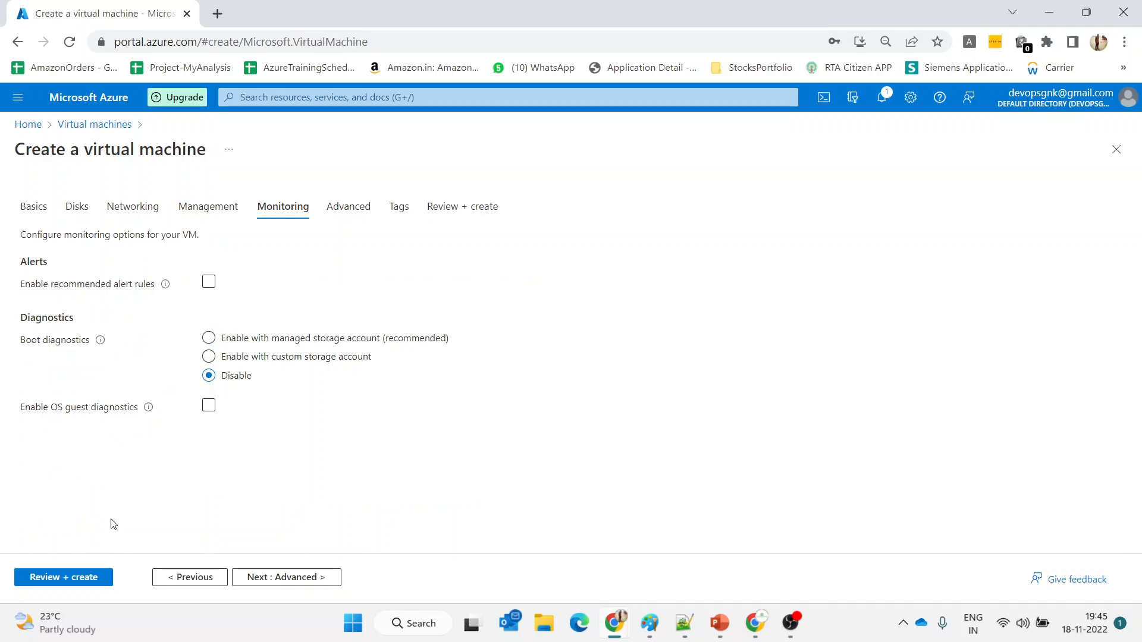
left_click(66, 580)
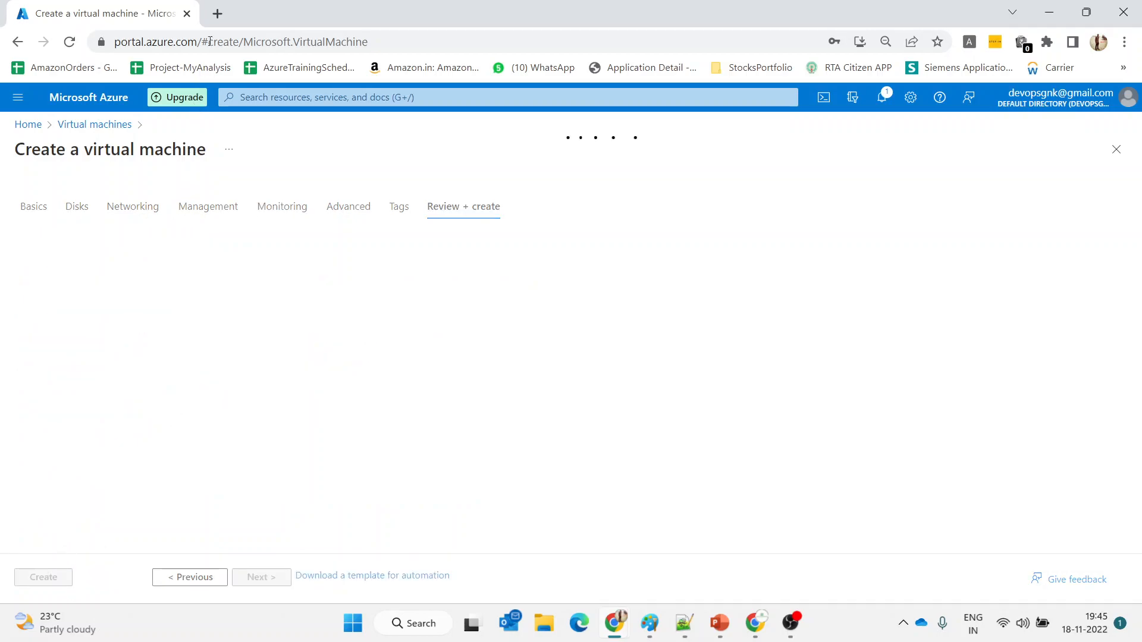
Open two extra tabs loading portal.azure.com, then return to the VM review tab
left_click(213, 6)
type("po")
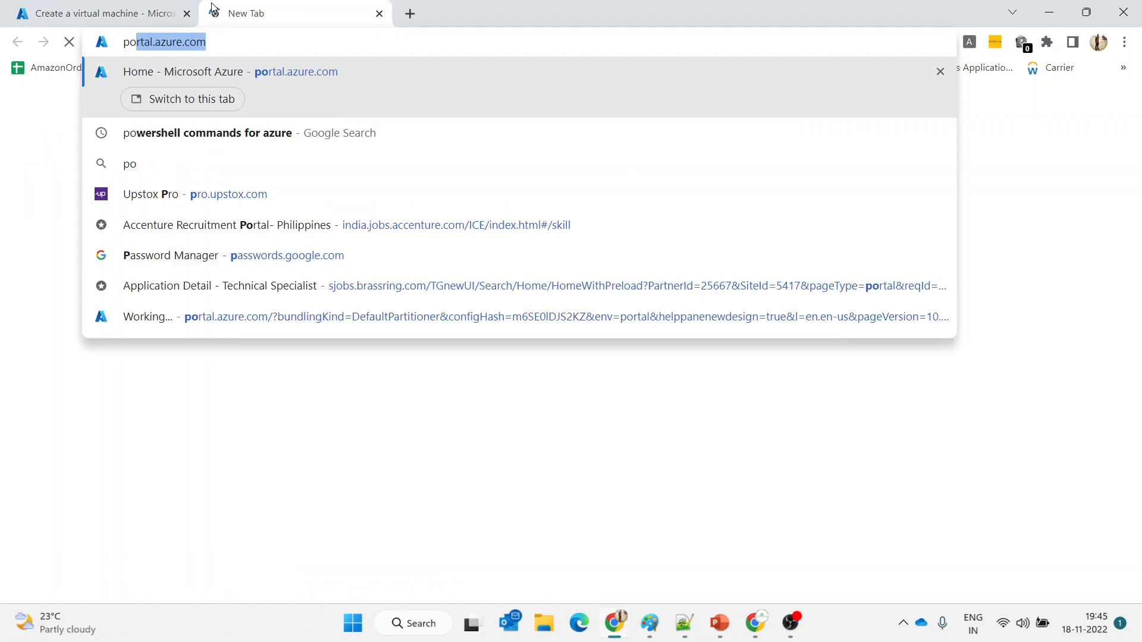
key("Return")
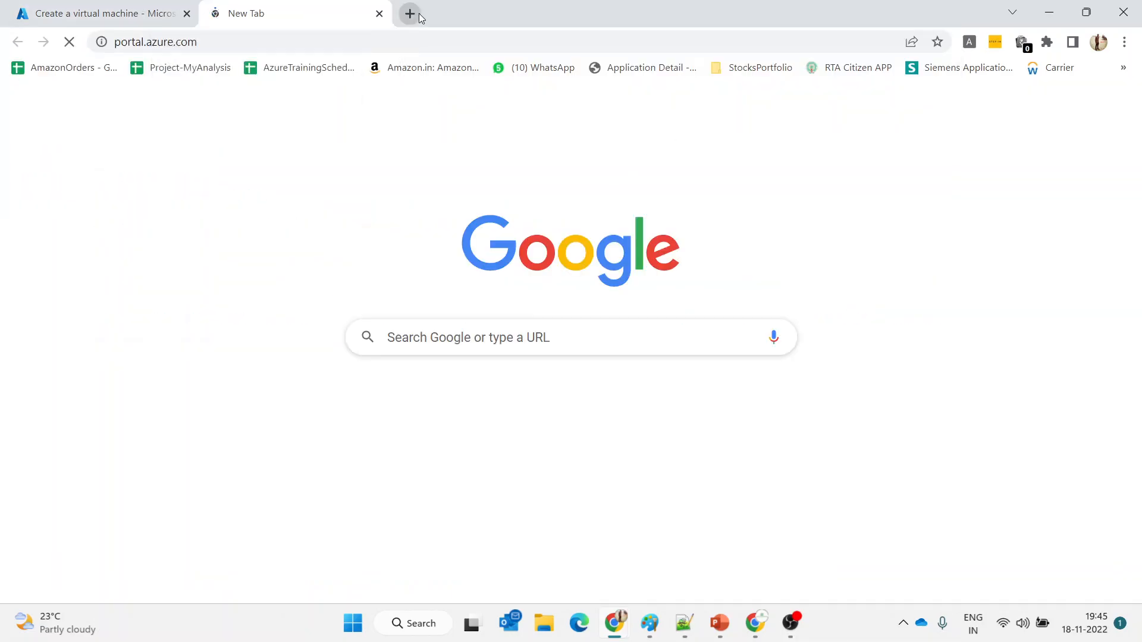
left_click(419, 15)
type("portal.azure.com")
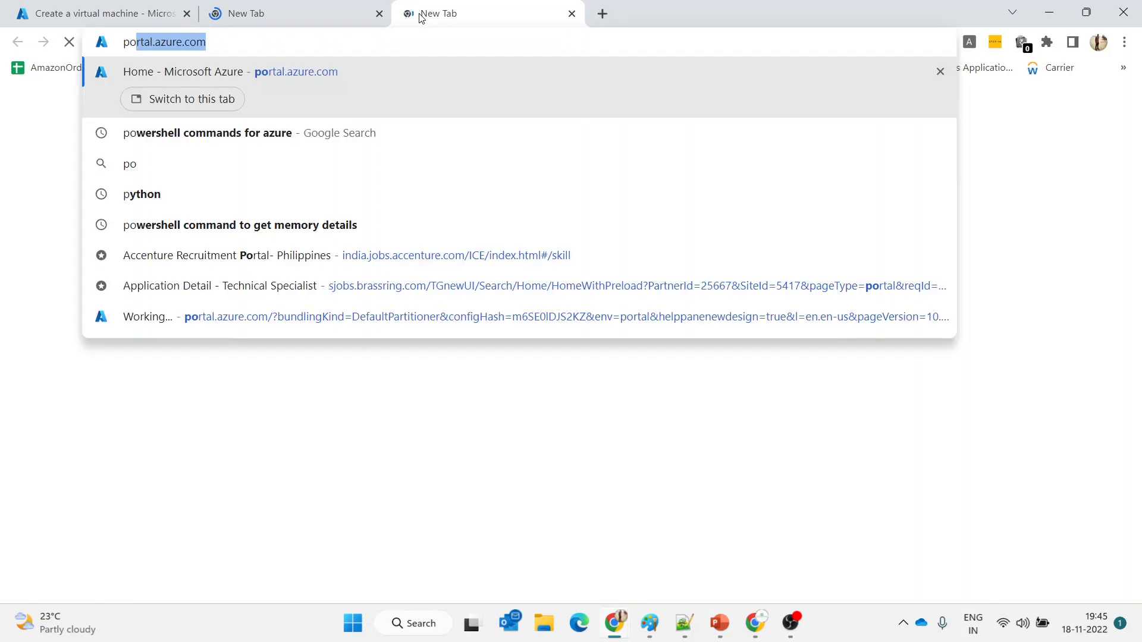
key("Return")
left_click(119, 5)
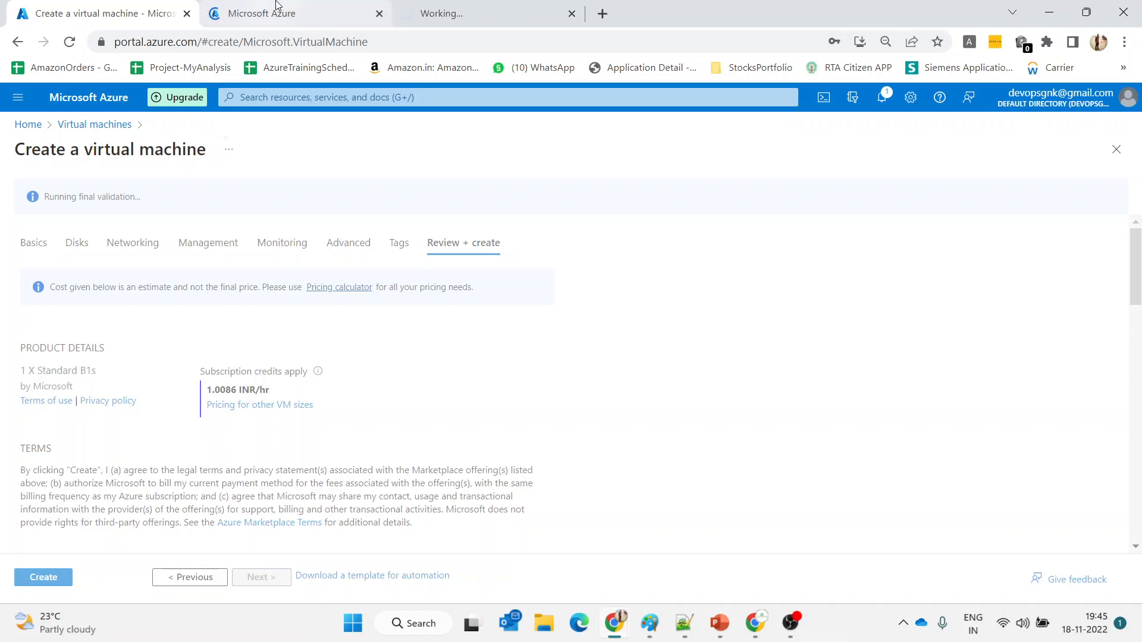
Launch creation of the reviewed vm1 virtual machine
left_click(253, 12)
left_click(475, 6)
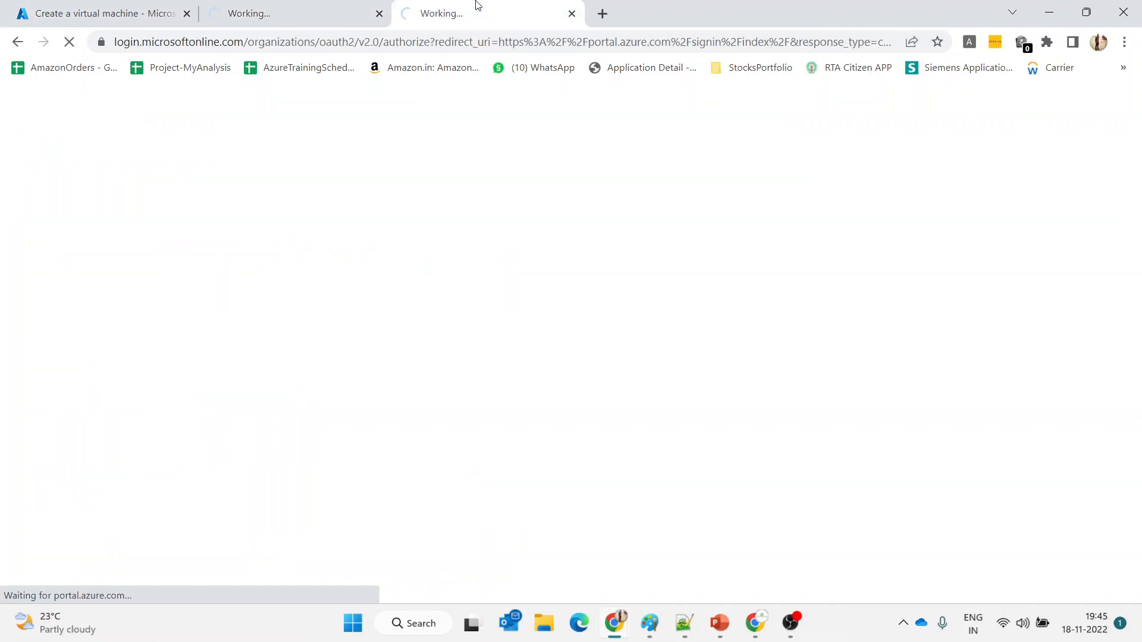
left_click(132, 5)
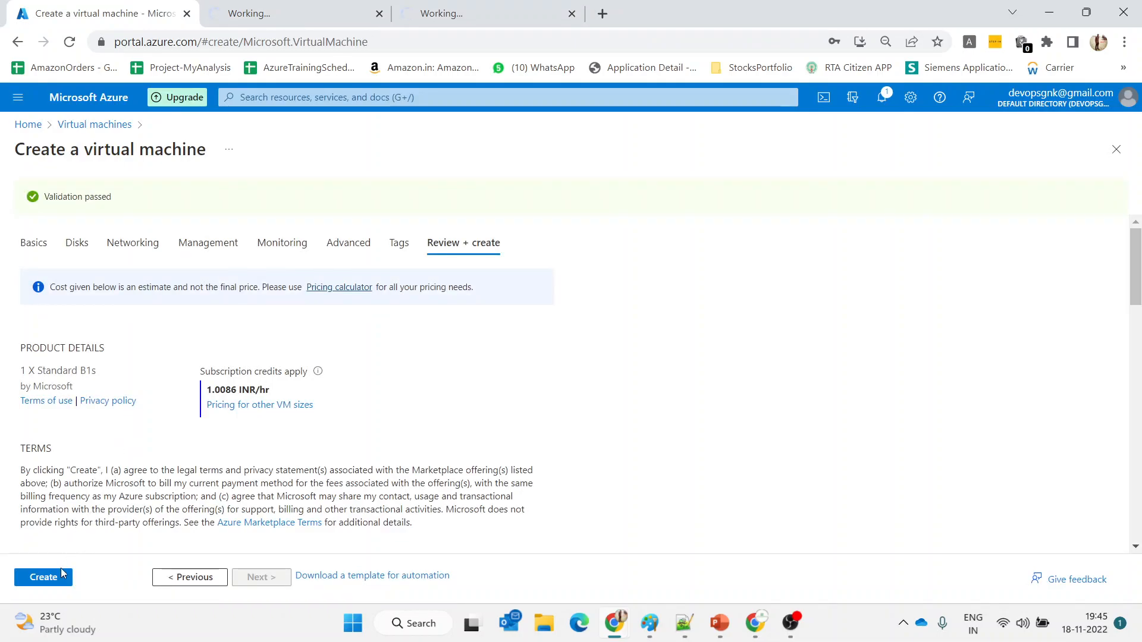
left_click(46, 581)
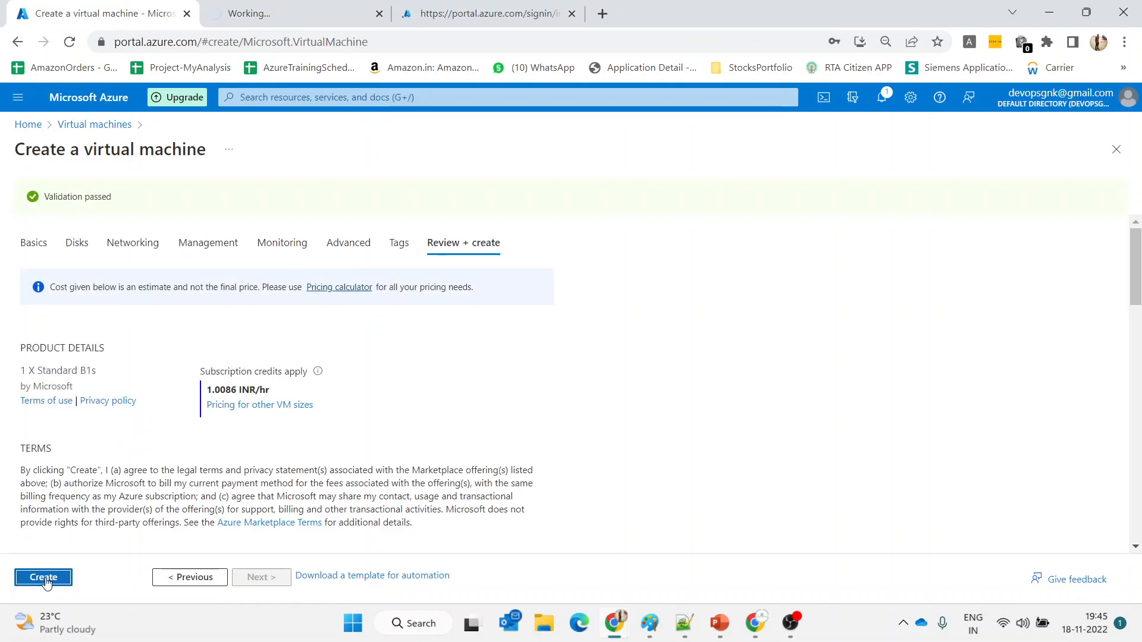
Check the sign-in pages in the other tabs, then go back to the Virtual machines list
left_click(248, 8)
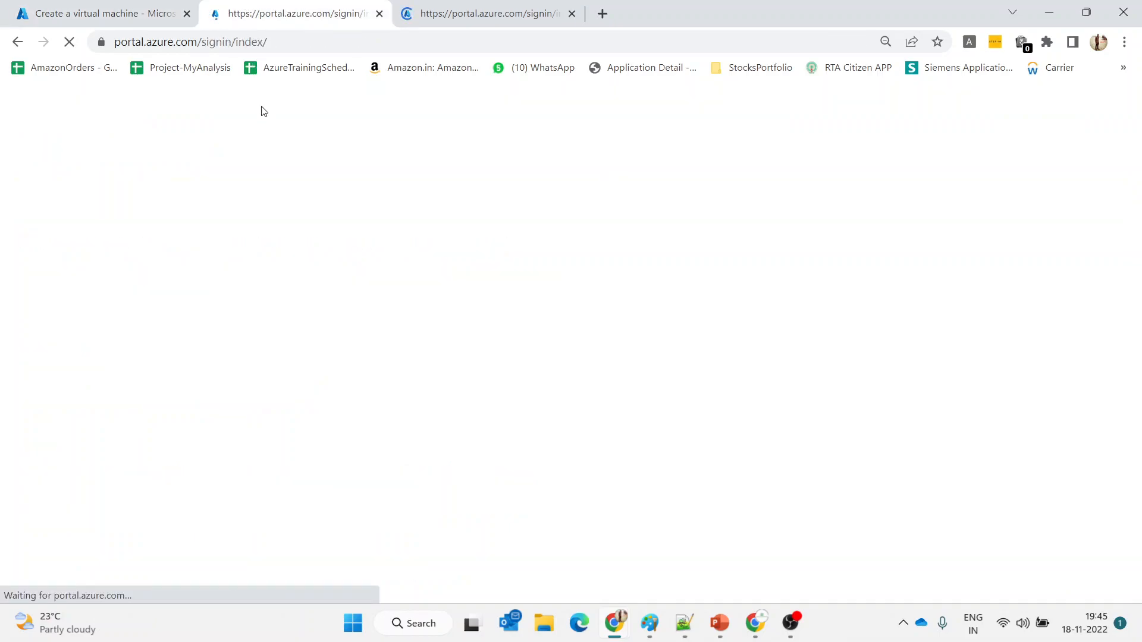
left_click(478, 5)
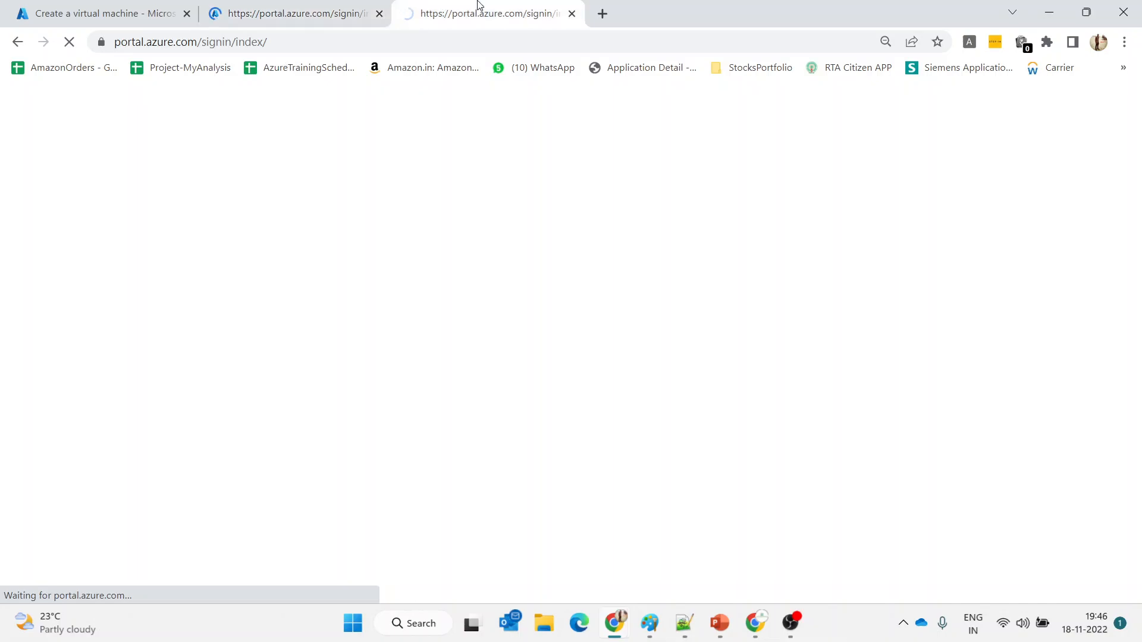
left_click(298, 6)
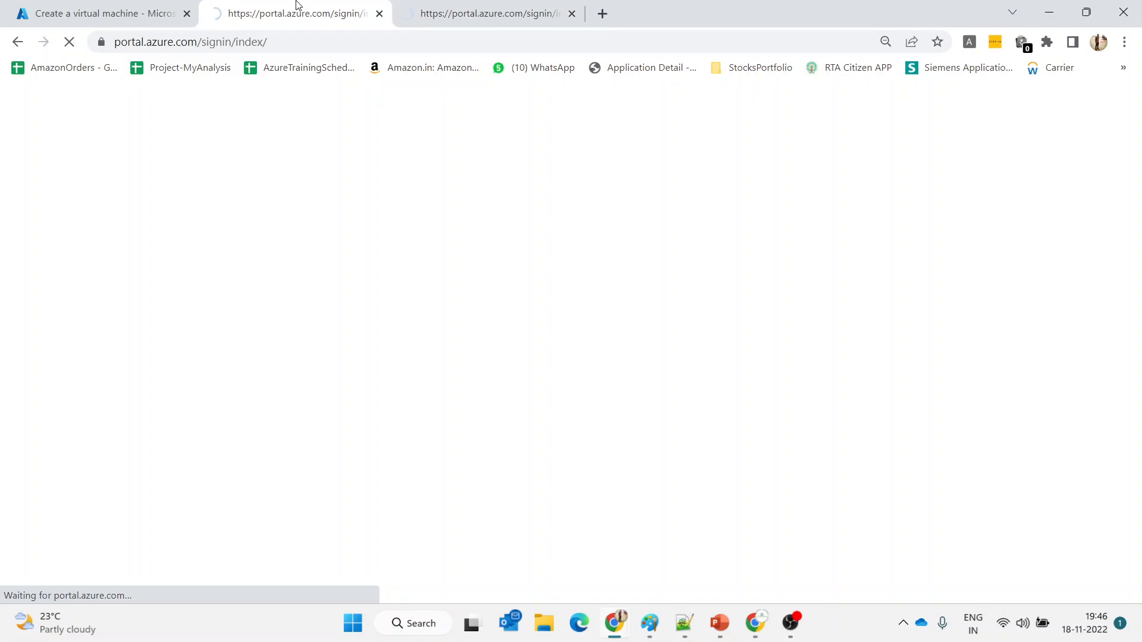
left_click(141, 5)
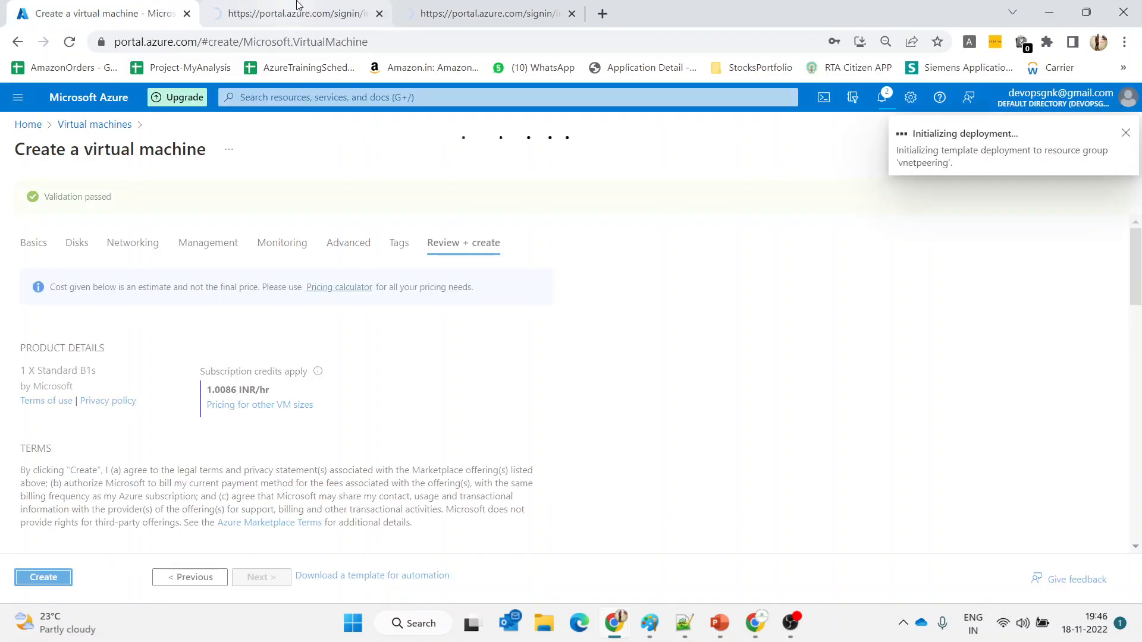
left_click(103, 125)
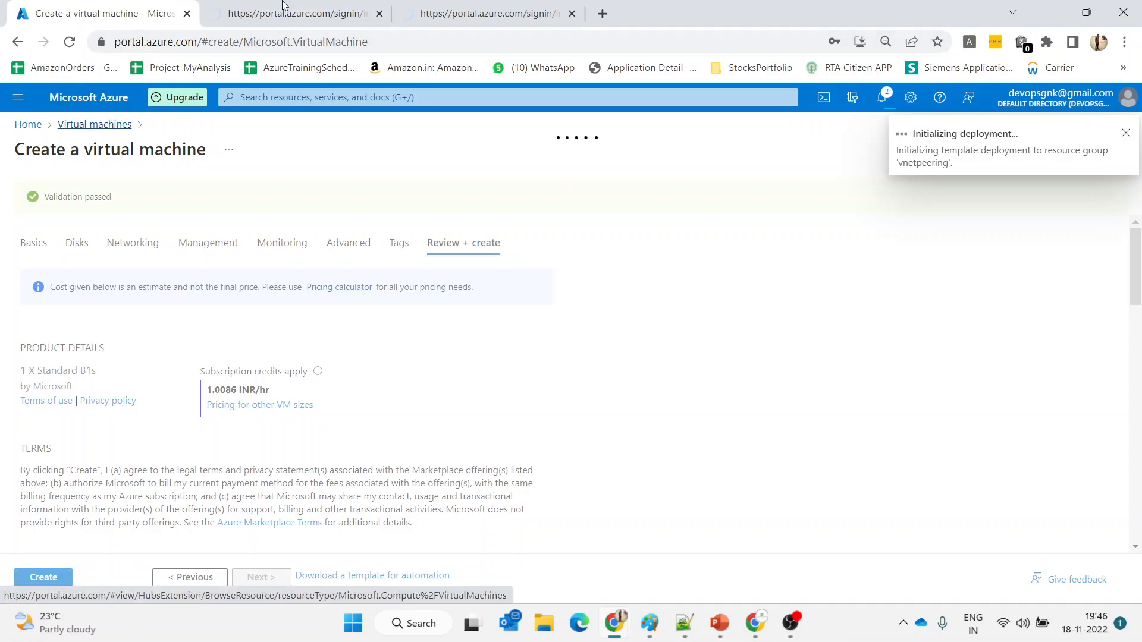
left_click(297, 12)
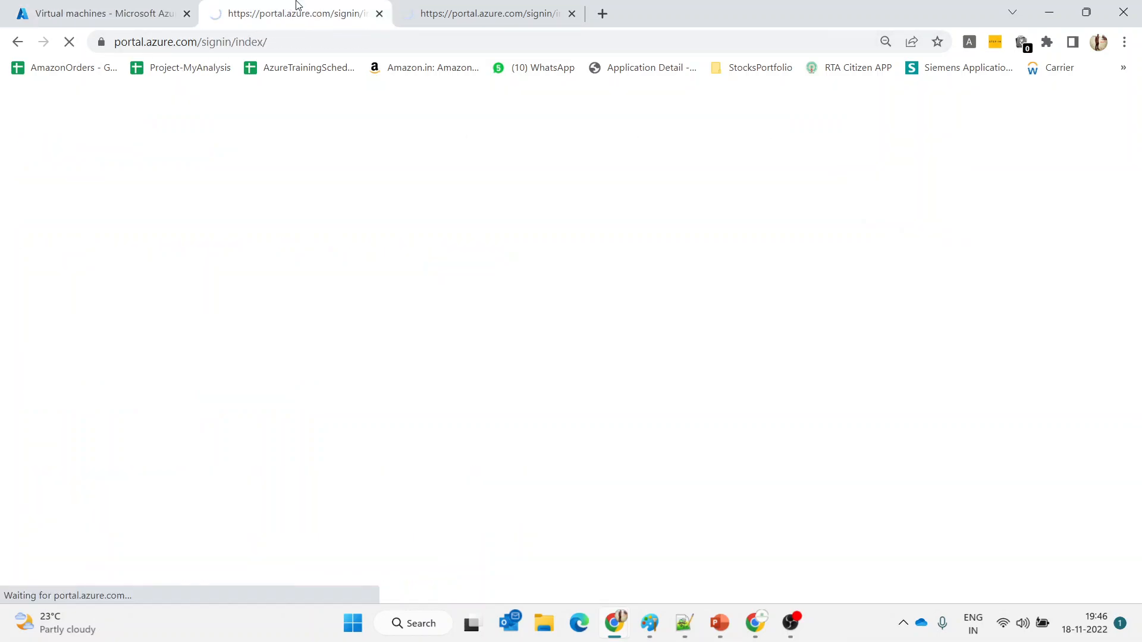
left_click(123, 9)
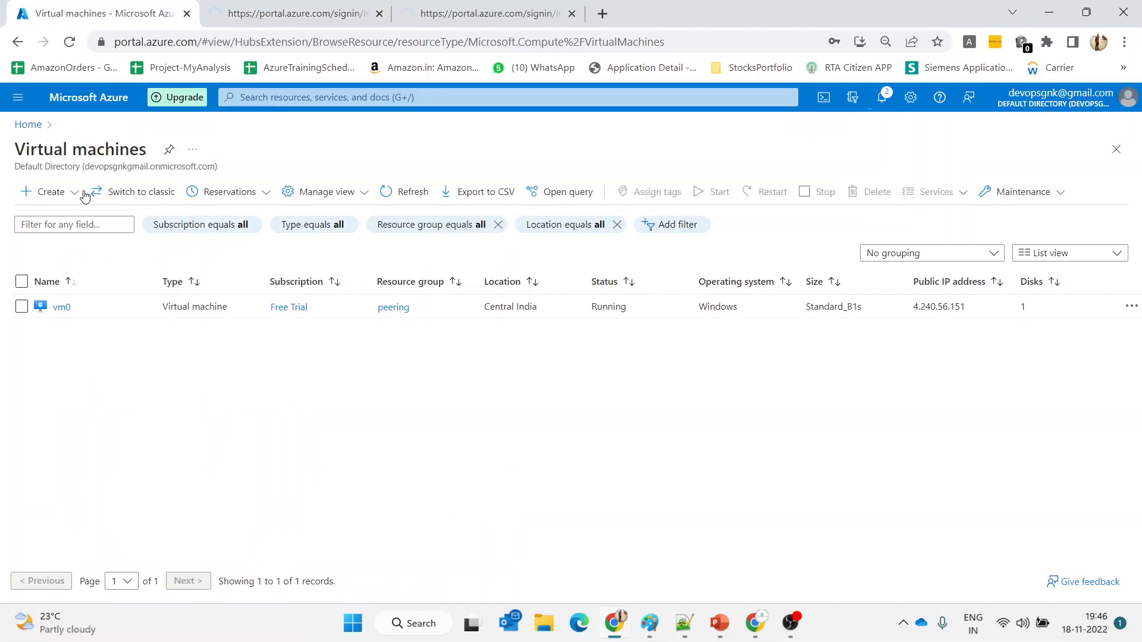
Start a new Azure virtual machine form and close the unused sign-in tab
left_click(45, 193)
left_click(44, 222)
left_click(571, 13)
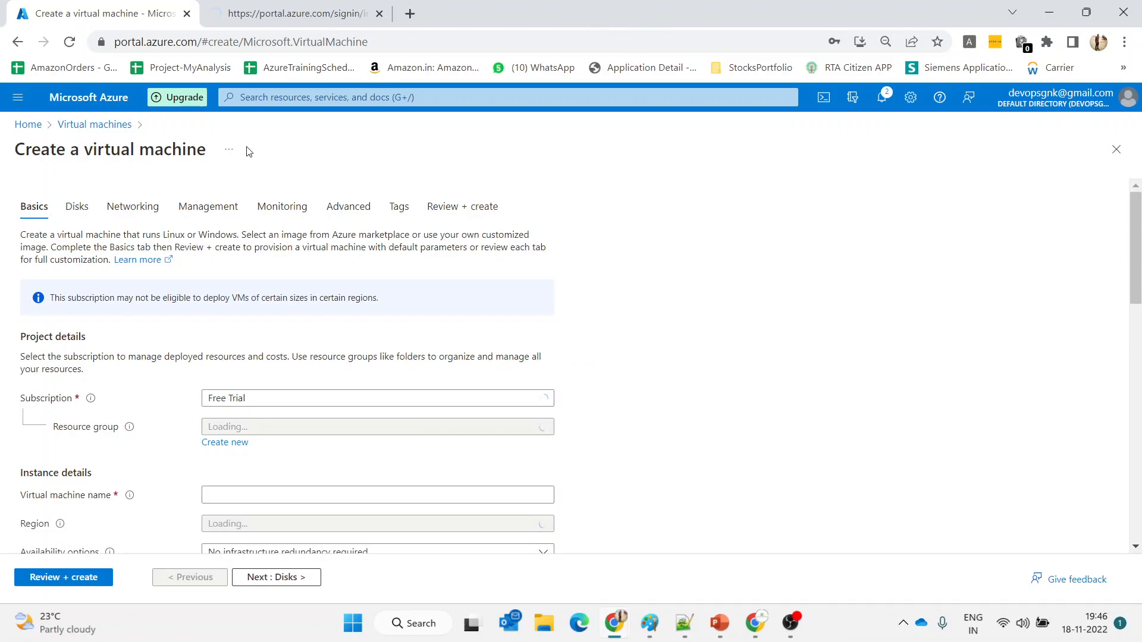
scroll(408, 409, "down", 2)
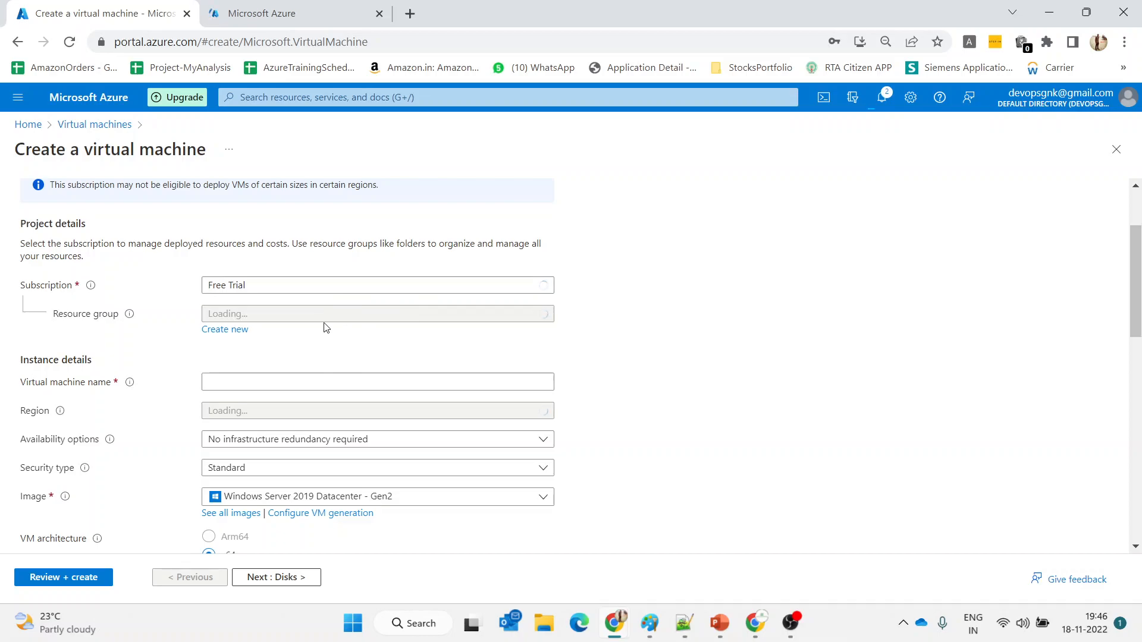
left_click(267, 5)
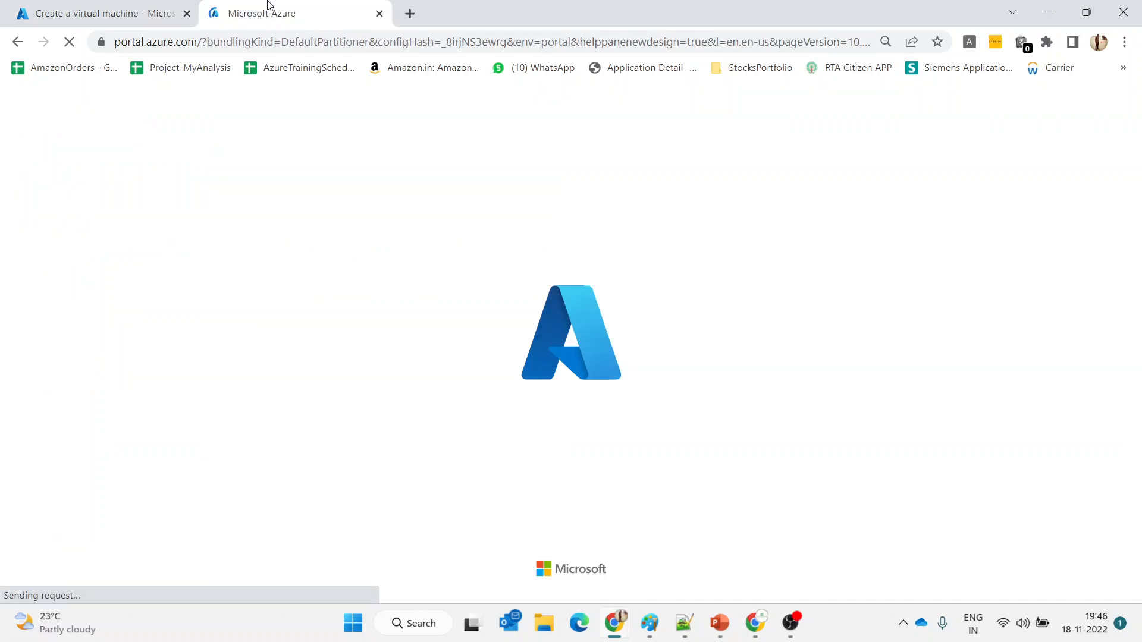
left_click(132, 8)
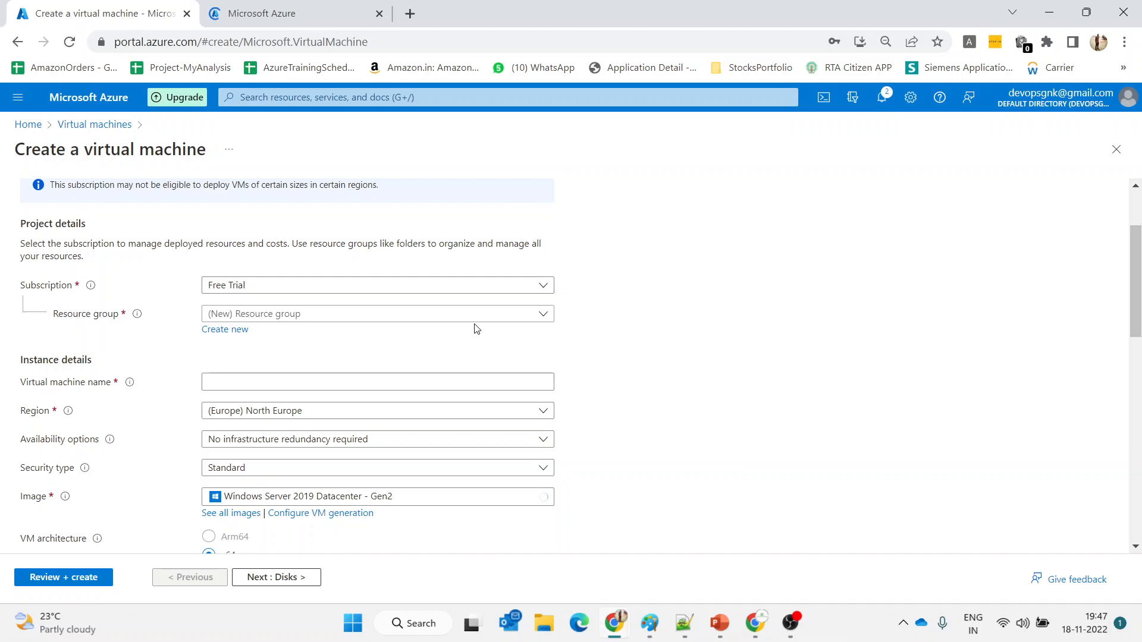
Select the vnetpeering resource group and enter the VM name vm2
left_click(464, 318)
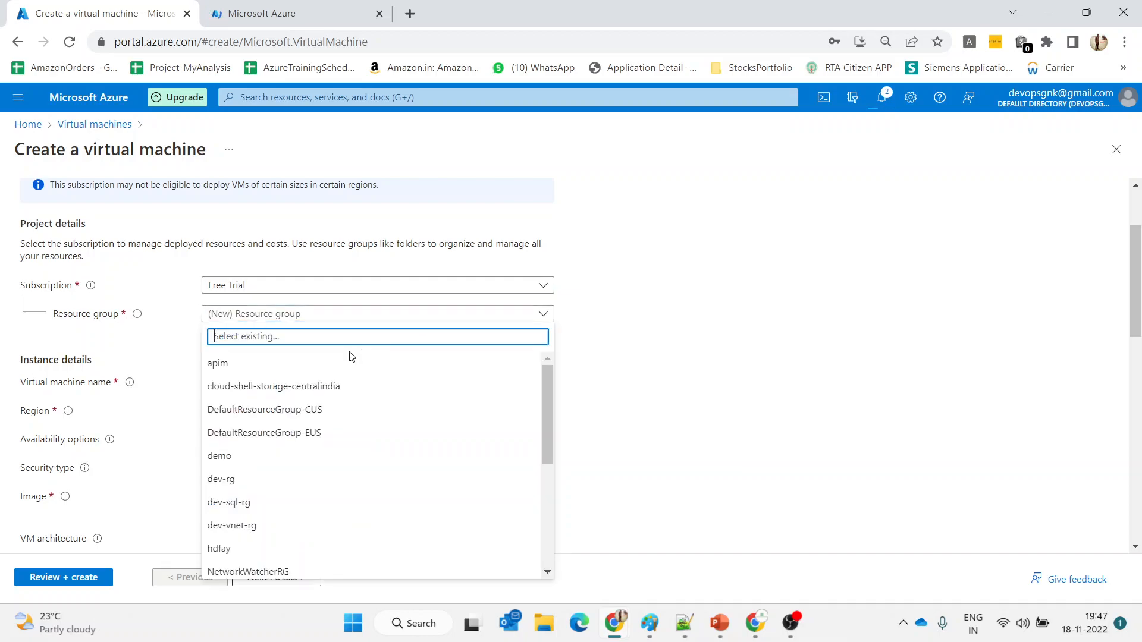
type("vne")
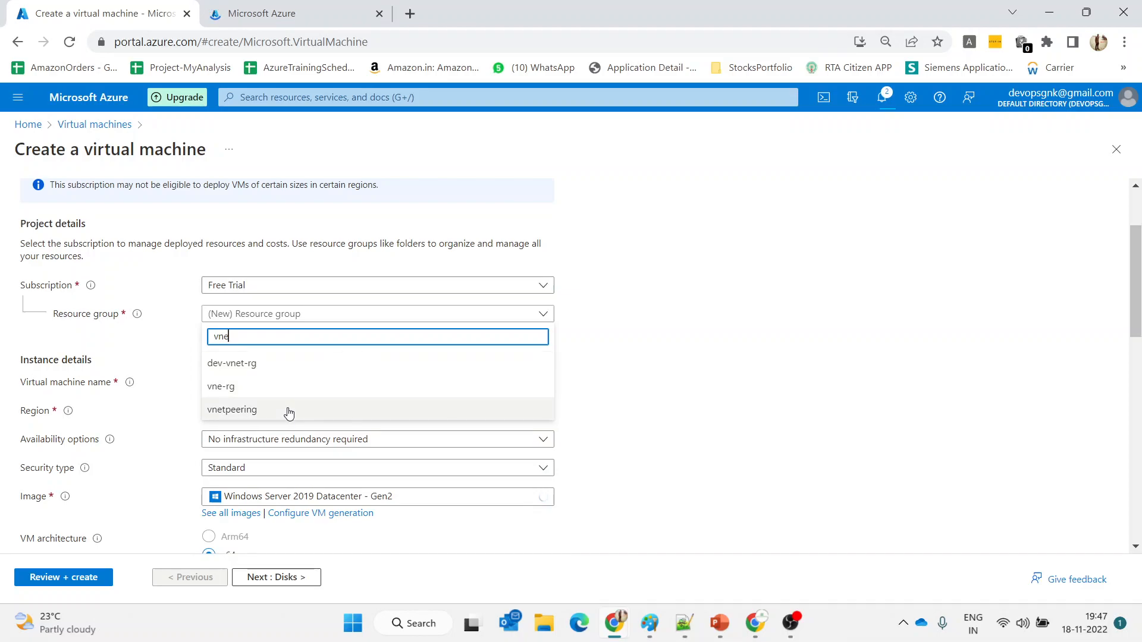
left_click(289, 414)
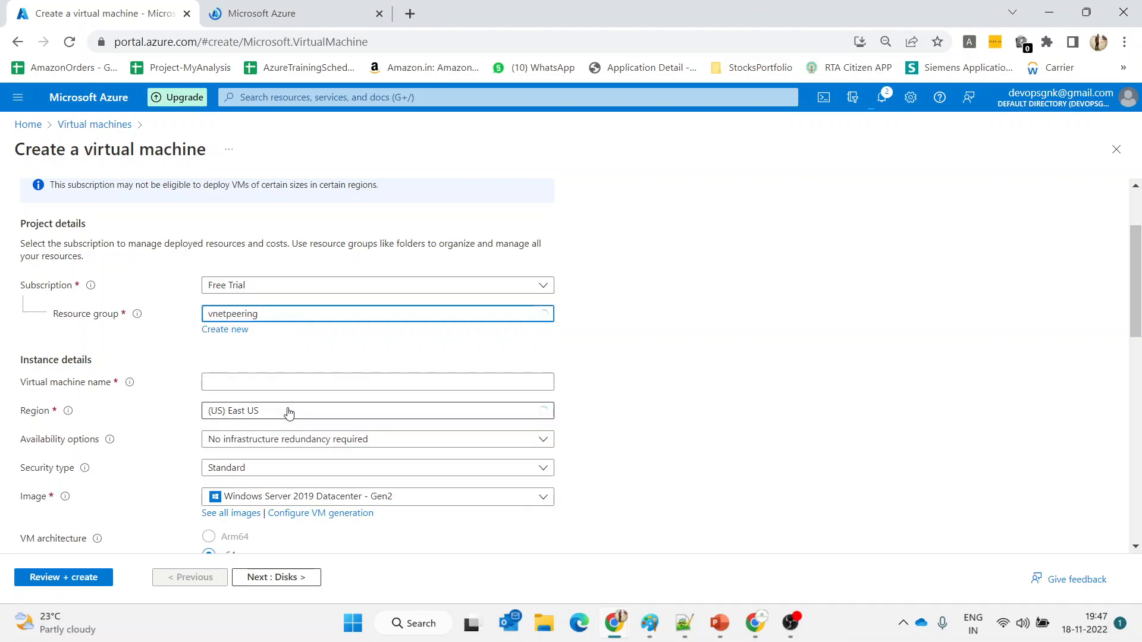
left_click(260, 384)
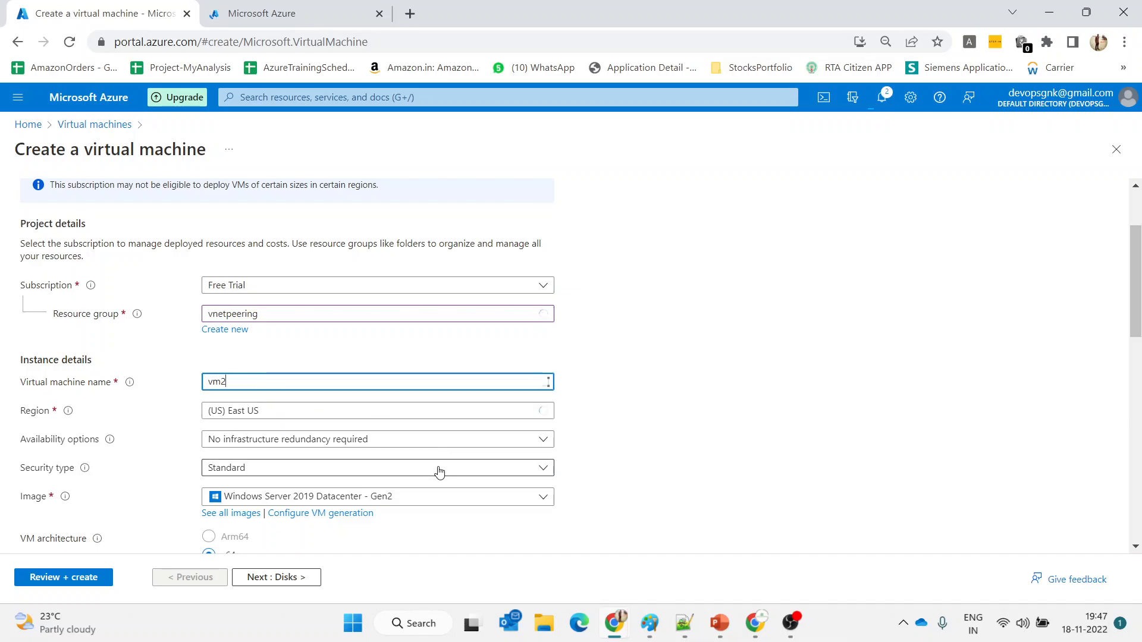
scroll(439, 472, "down", 6)
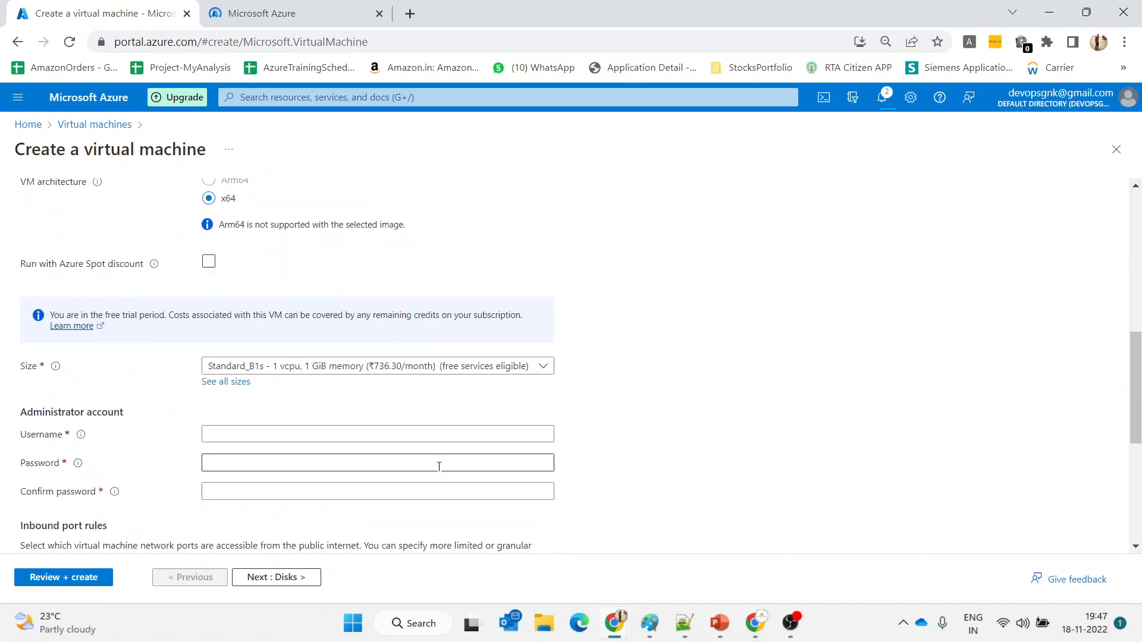
Fill in administrator username adminuser with the password and confirmation, then go to Disks
left_click(310, 427)
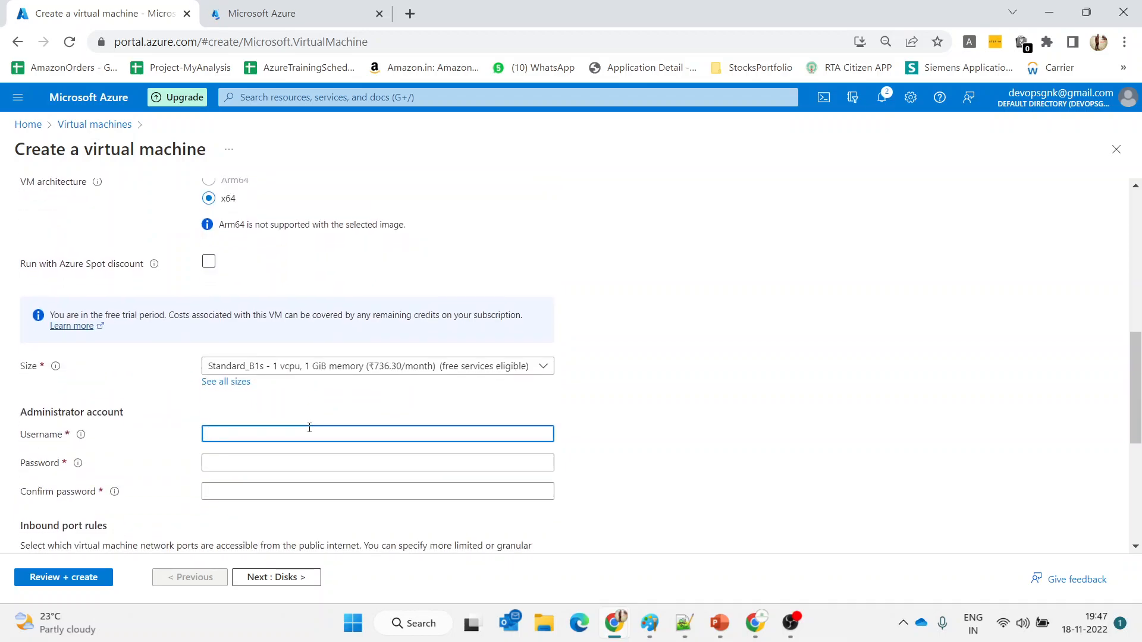
type("adminuser")
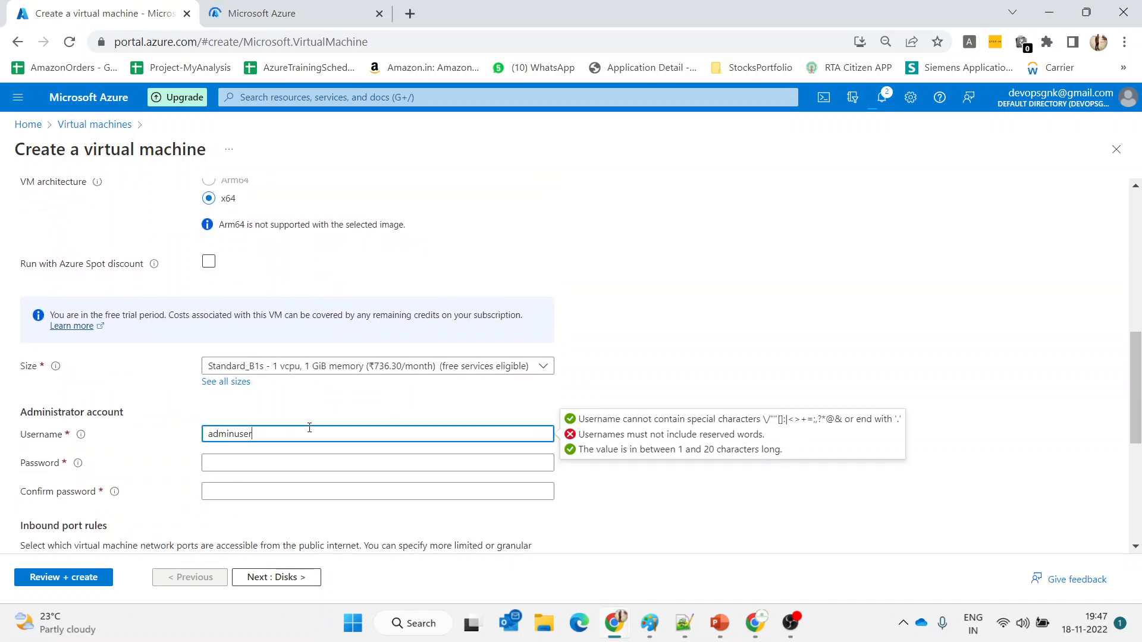
left_click(292, 466)
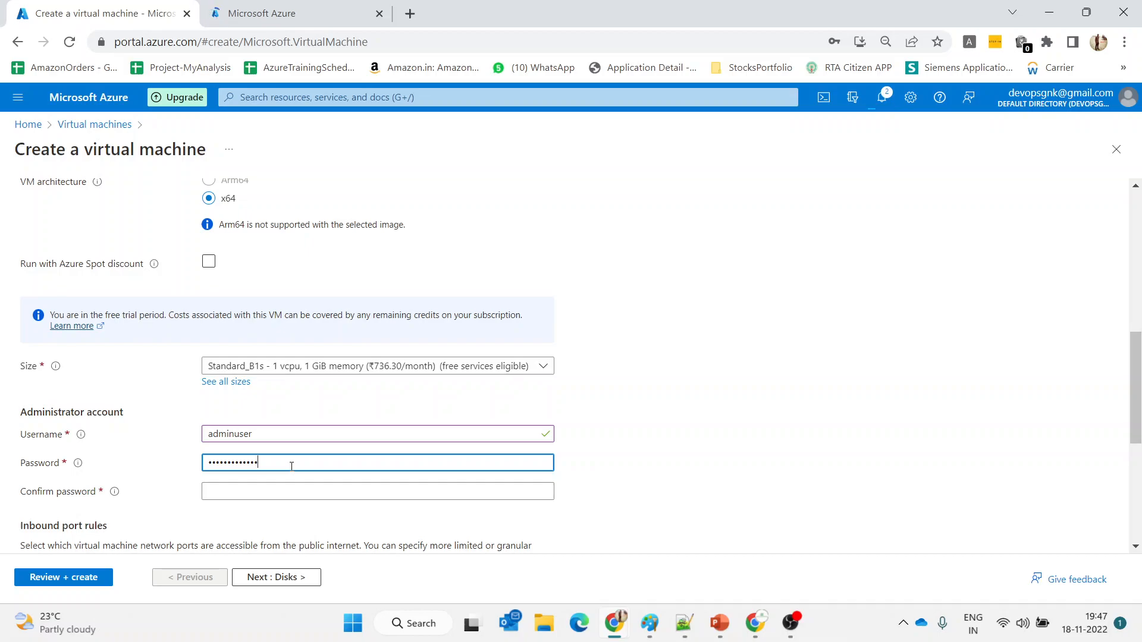
left_click(291, 489)
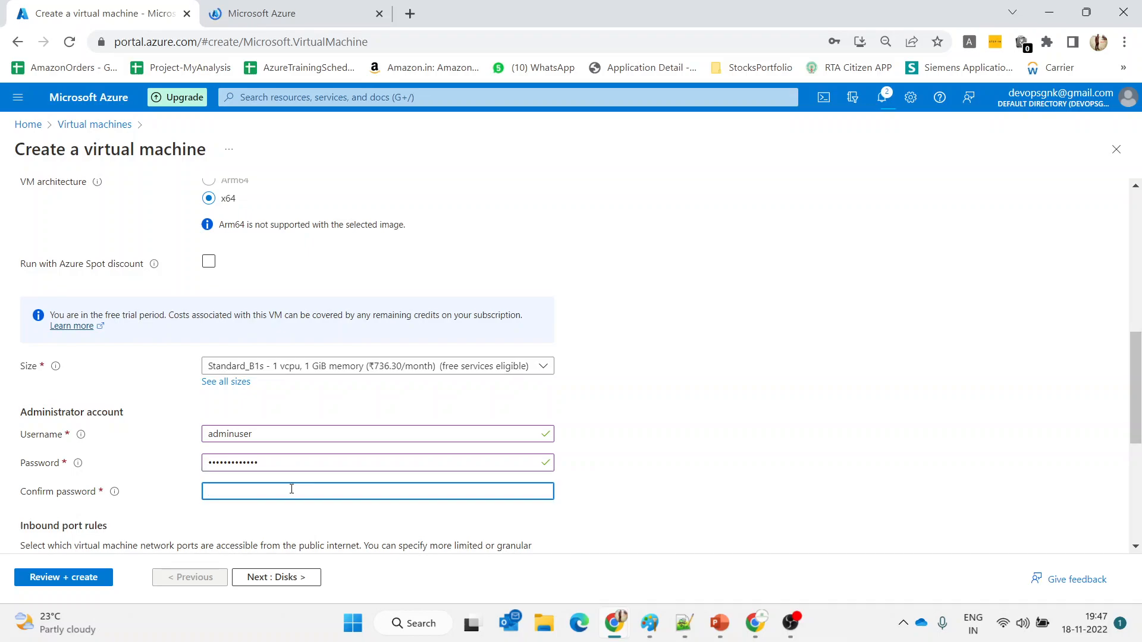
type("••")
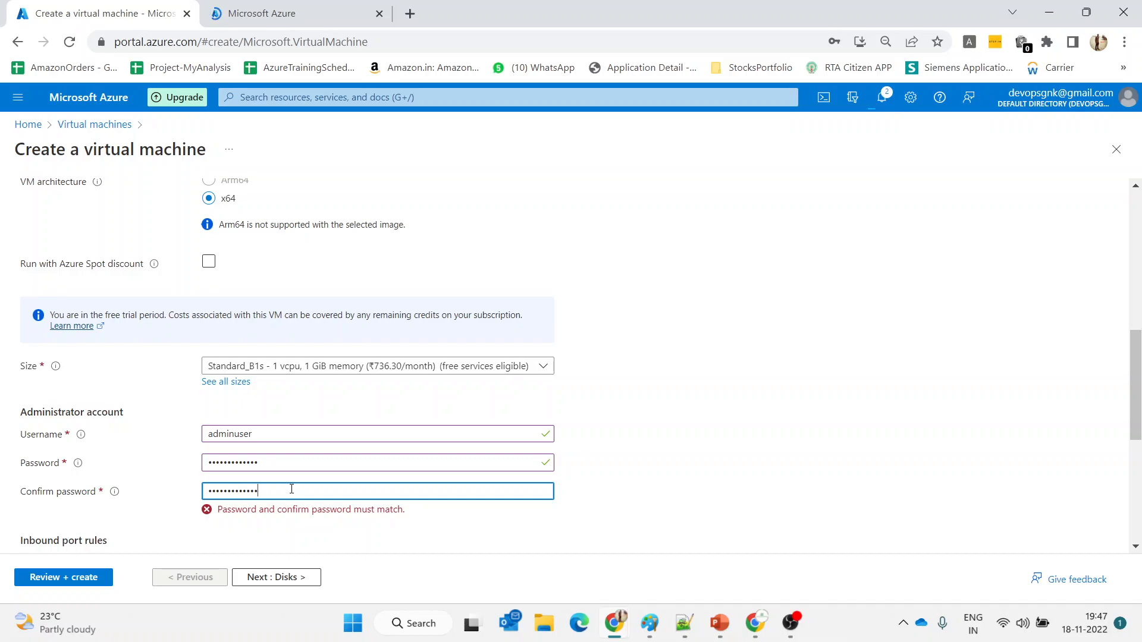
type("•")
left_click(292, 575)
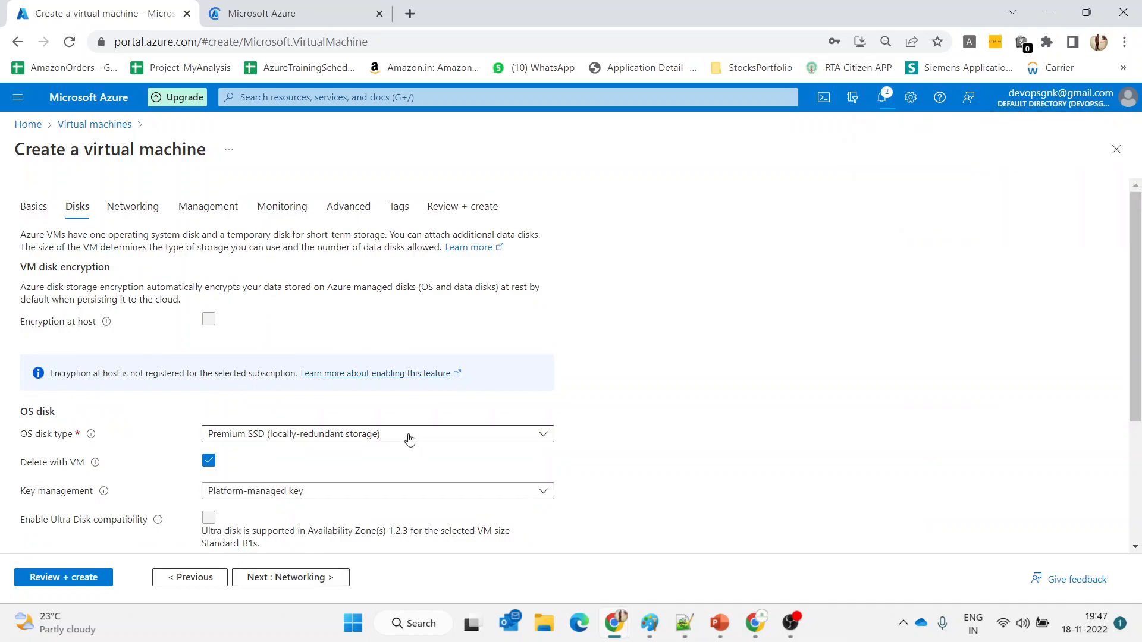
Choose Standard SSD for the OS disk and dismiss the browser and discard-edits prompts
left_click(408, 434)
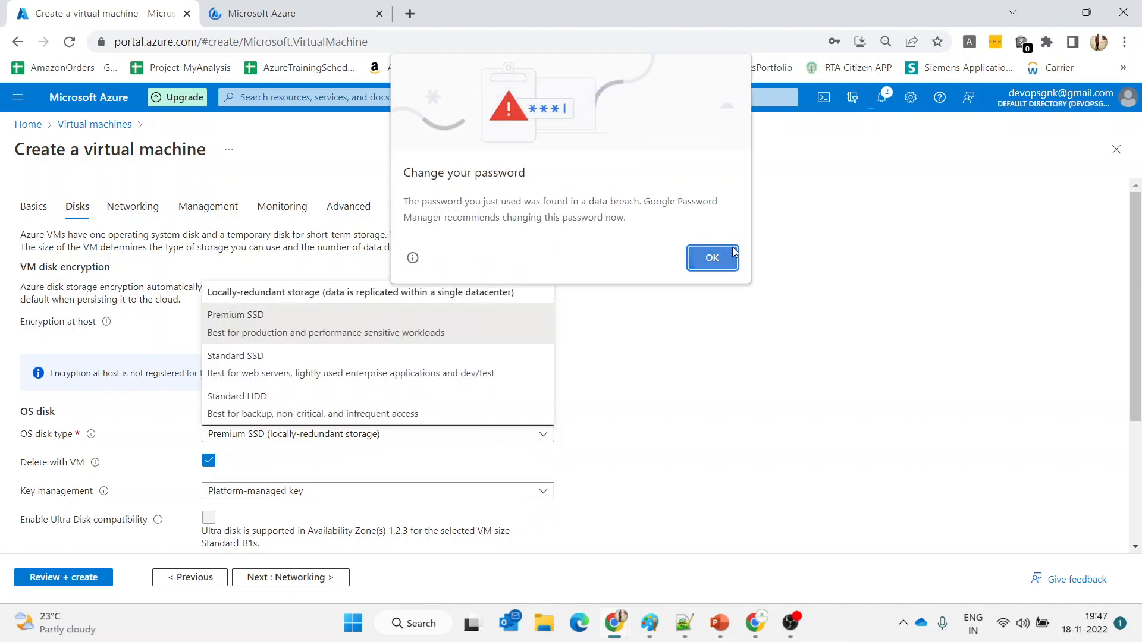
left_click(712, 258)
left_click(310, 369)
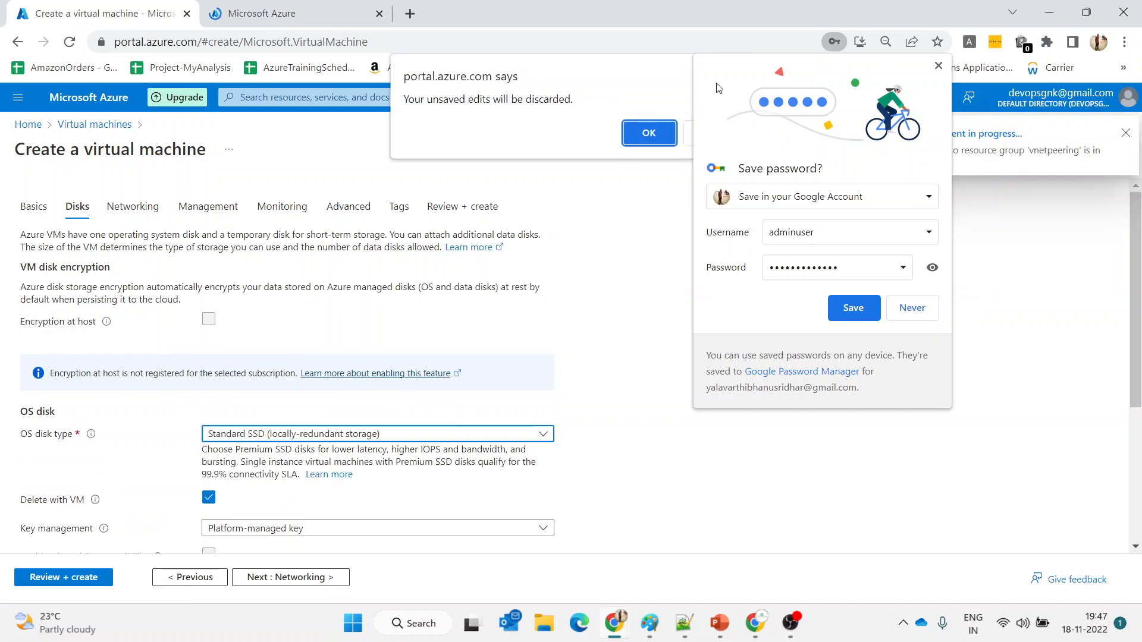
left_click(652, 131)
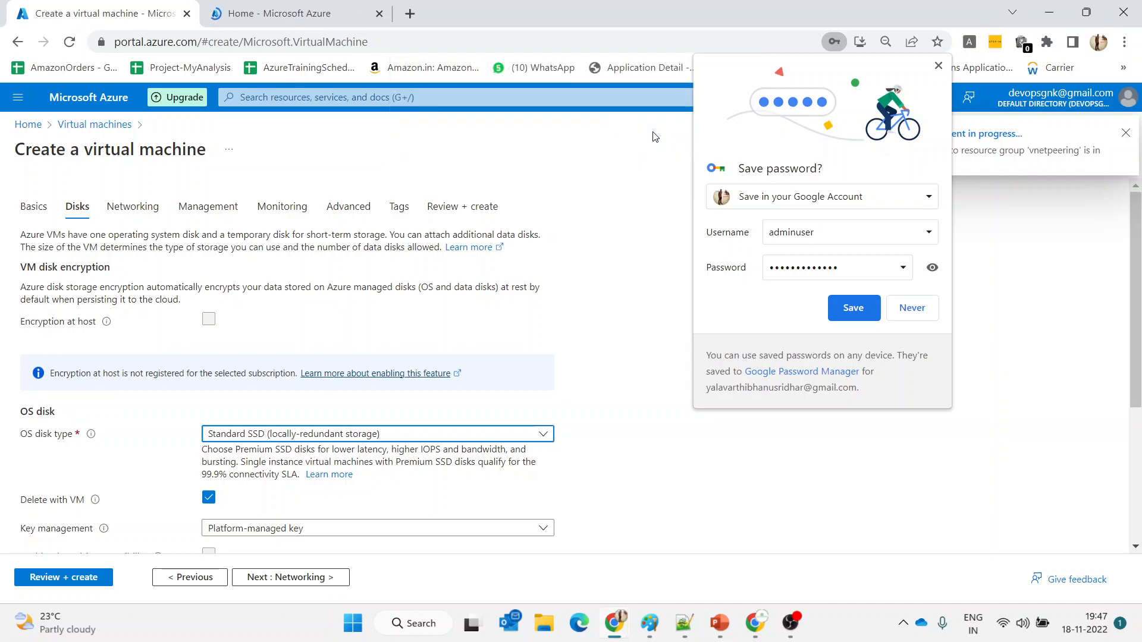
left_click(938, 67)
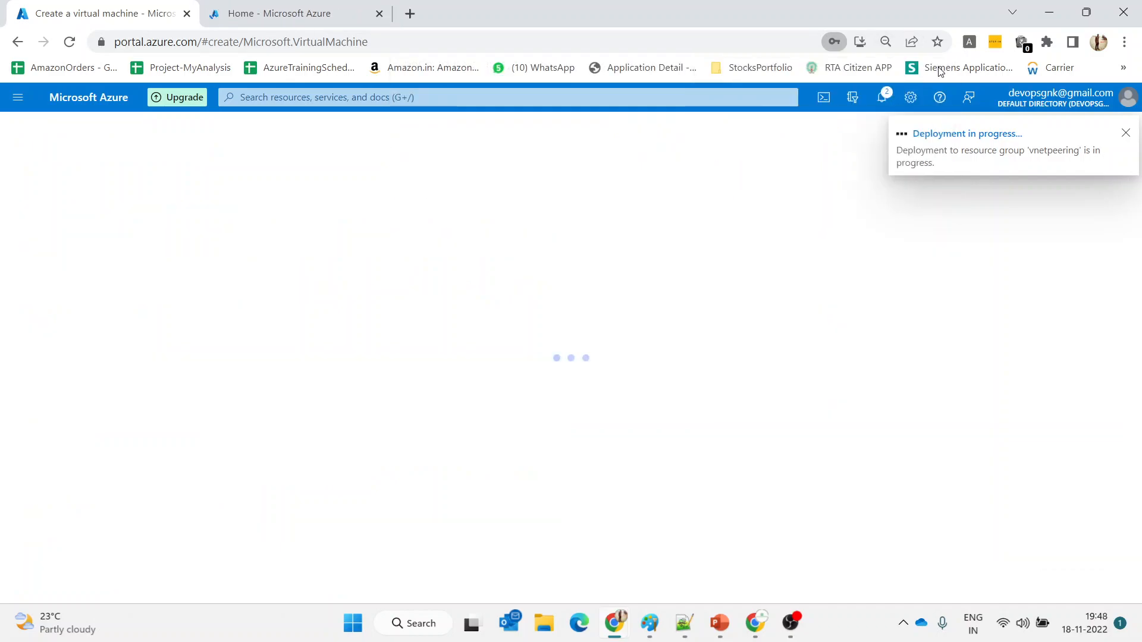
Check the vm1 deployment, then start another Azure virtual machine from the Virtual machines list
left_click(253, 5)
left_click(101, 4)
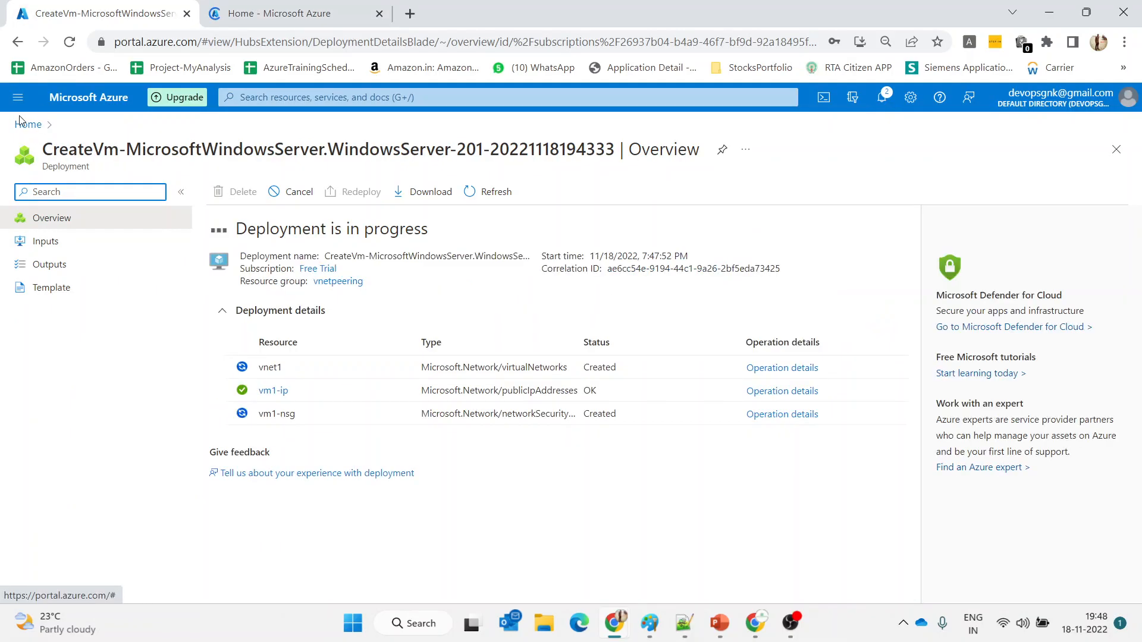
left_click(374, 4)
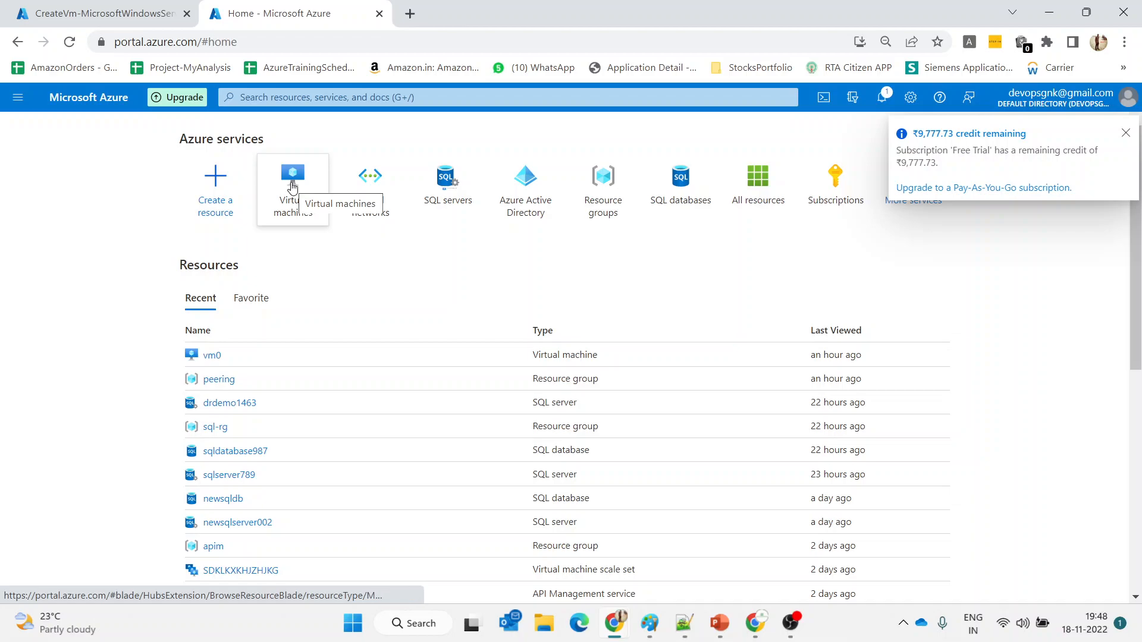
left_click(292, 187)
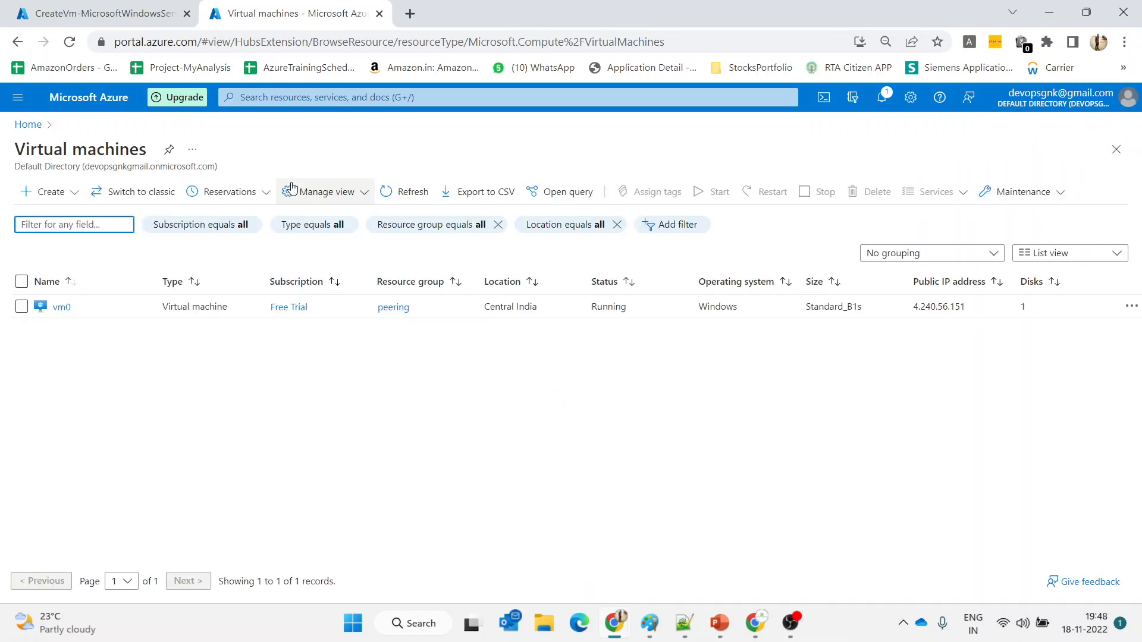
left_click(50, 199)
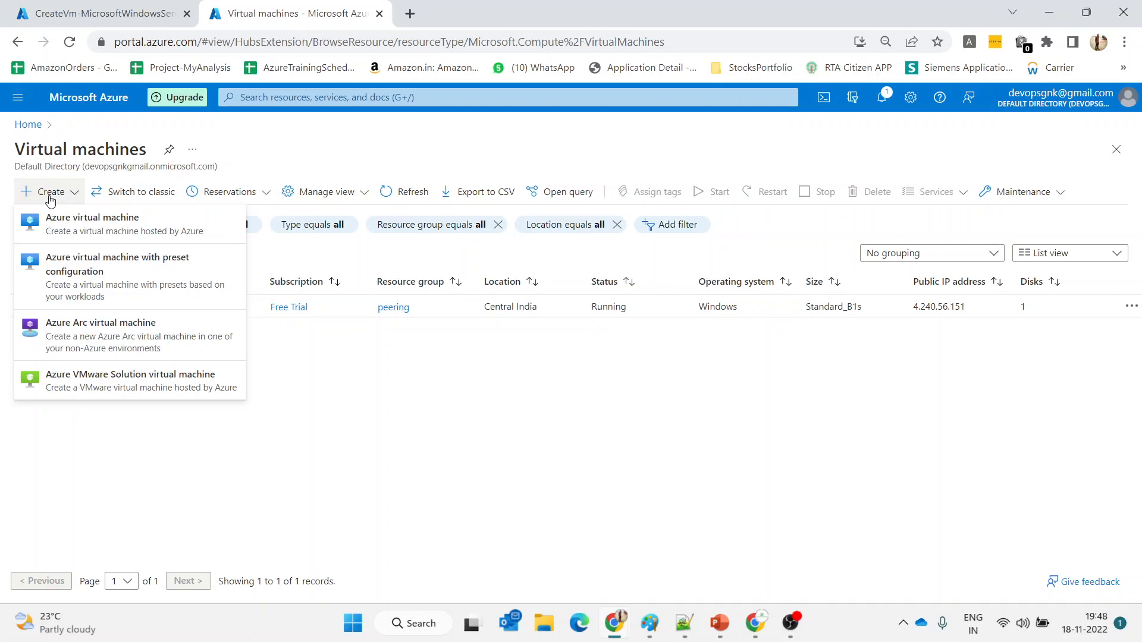
left_click(53, 222)
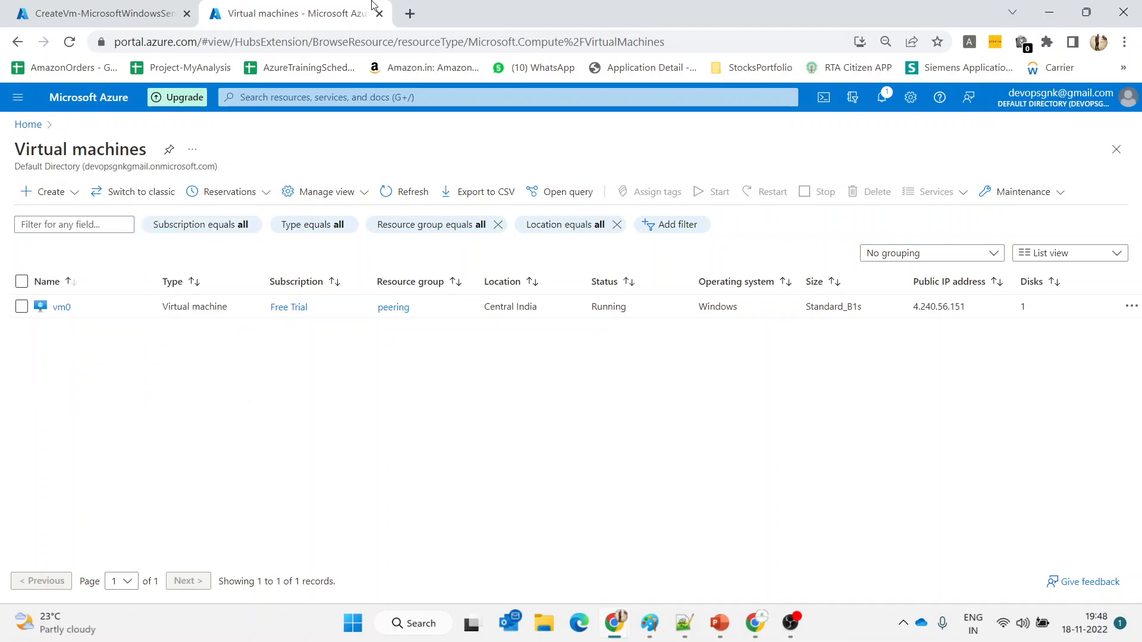
Open the portal Home in a new tab, check deployment progress, and return to the new form
right_click(23, 125)
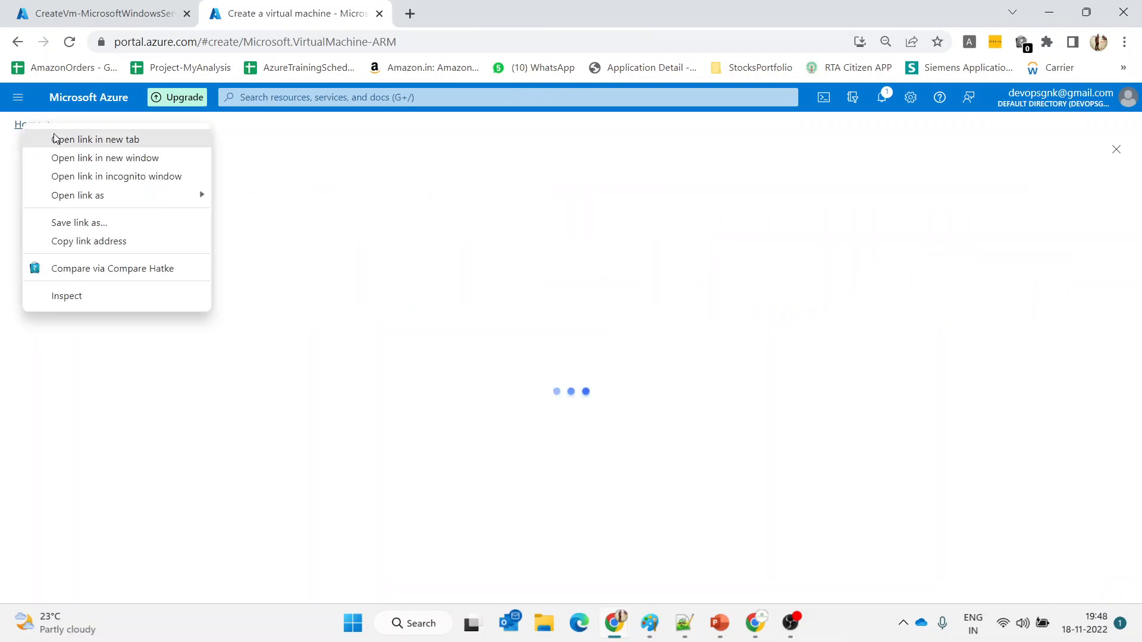
left_click(89, 139)
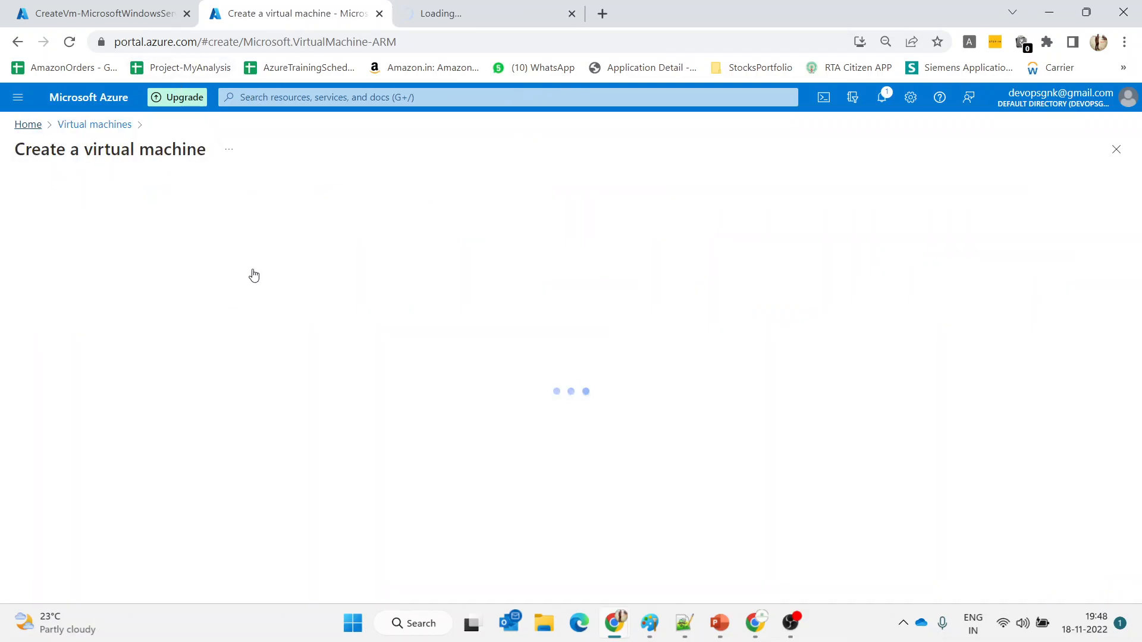
left_click(81, 6)
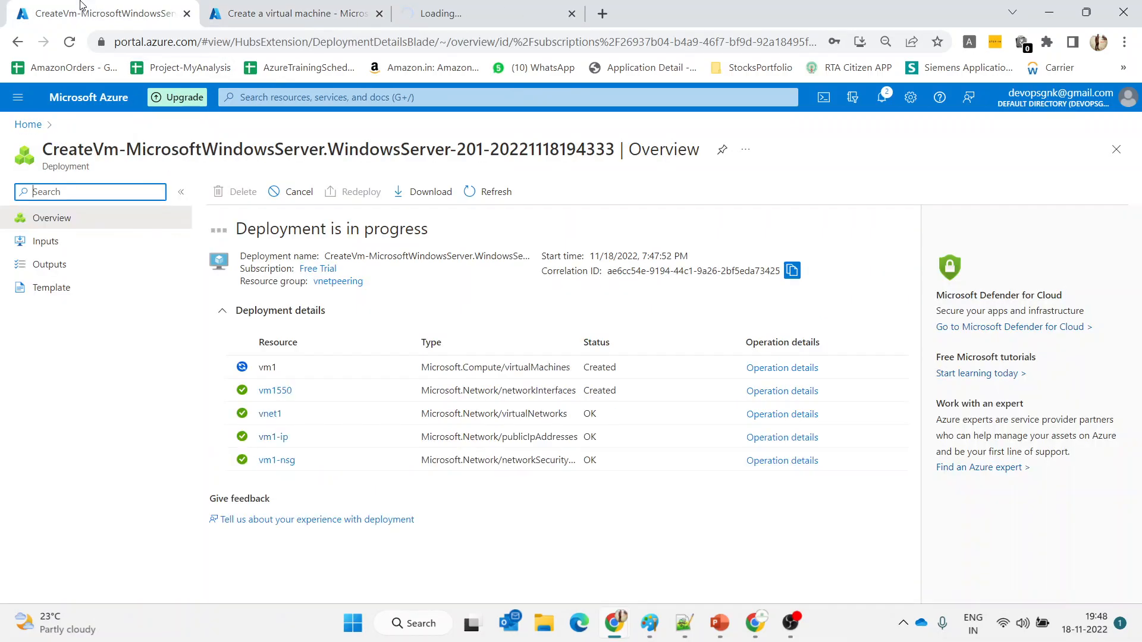
left_click(304, 9)
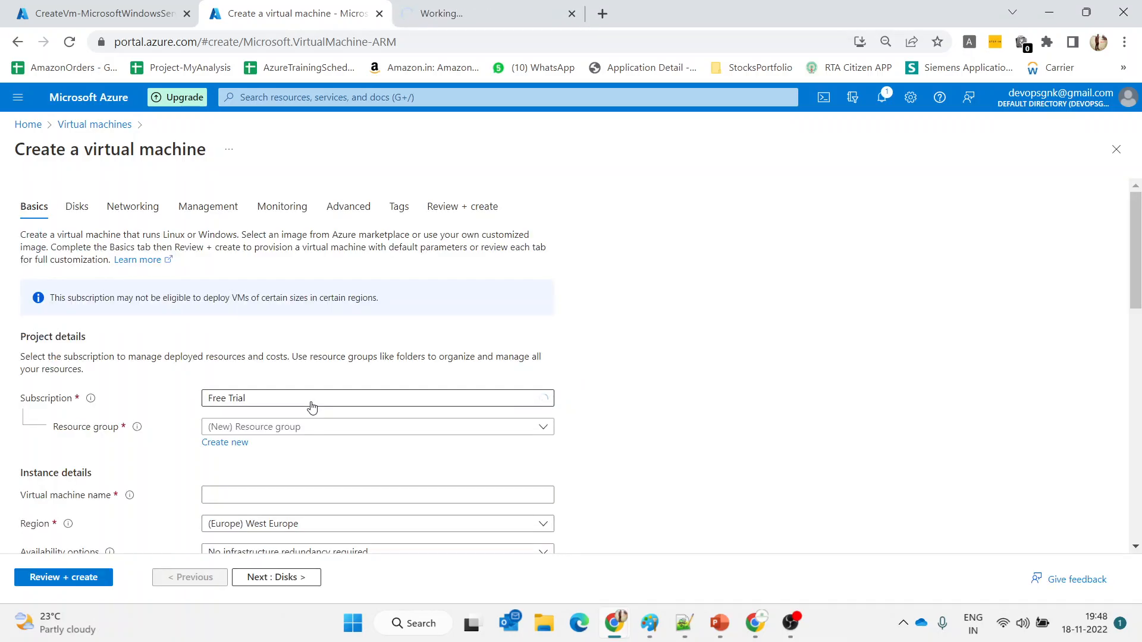
Put the VM in the vnetpeering resource group, name it vm2, and leave the image unchanged
left_click(324, 427)
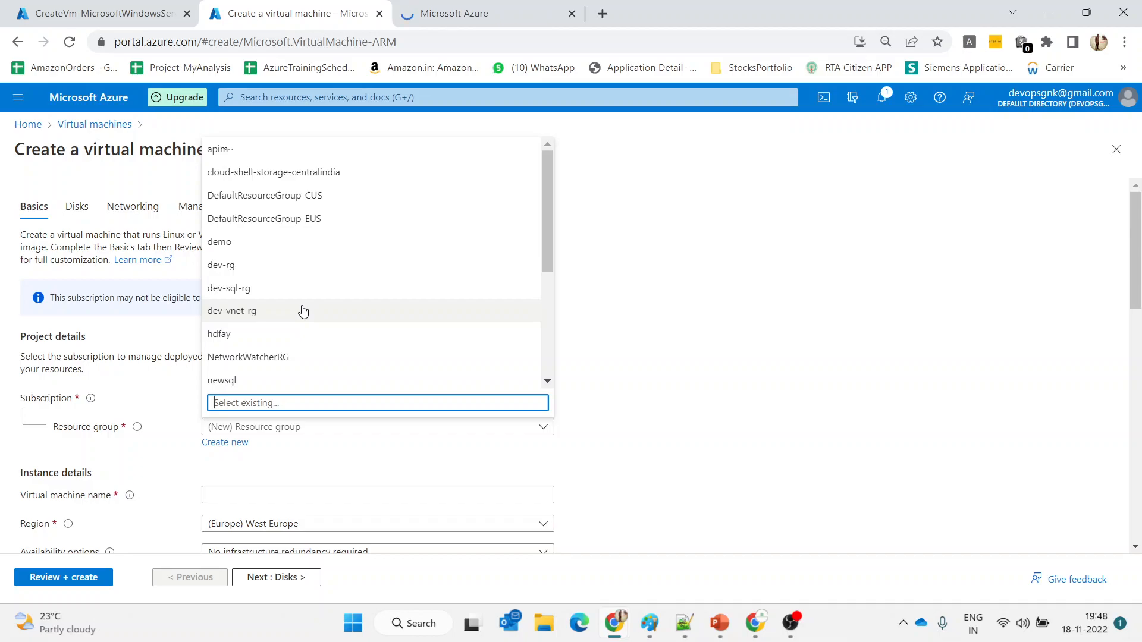
type("vne")
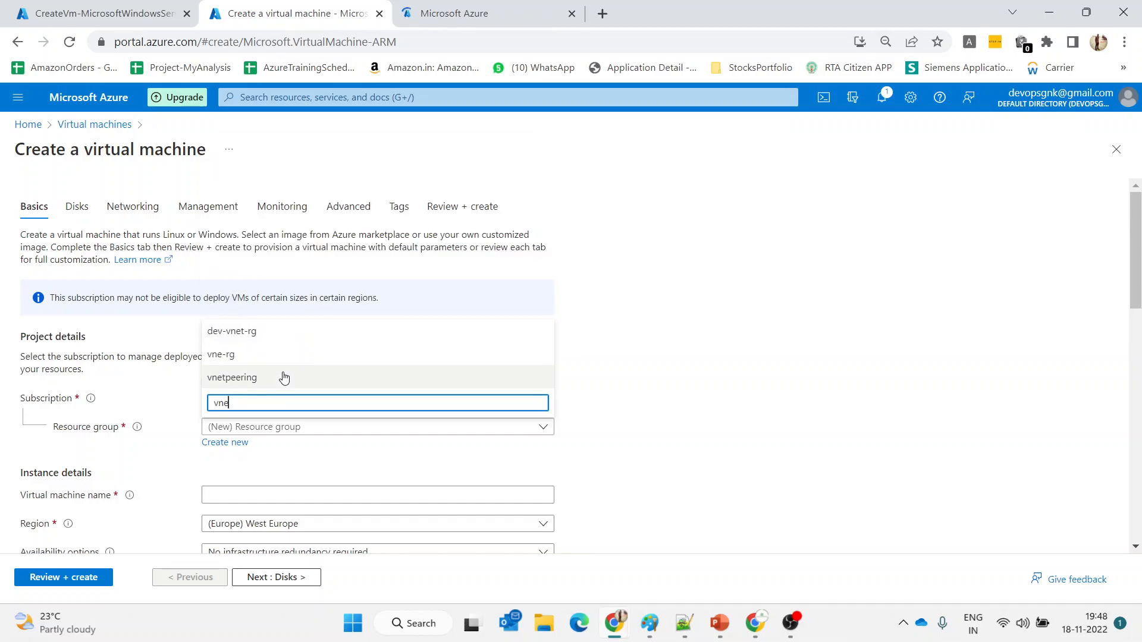
left_click(284, 378)
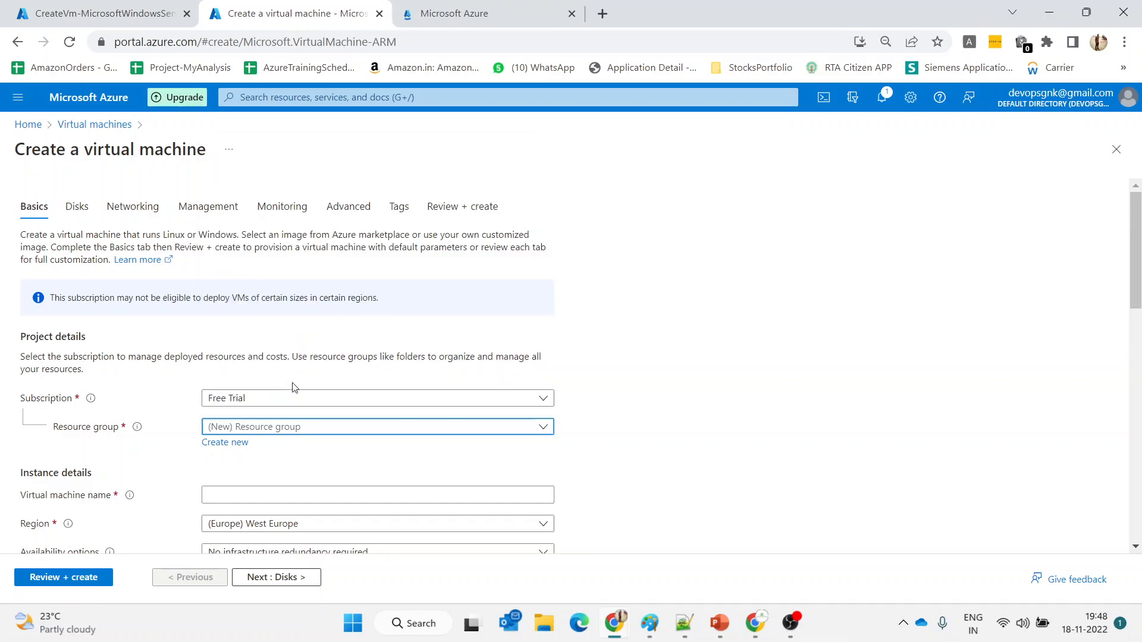
left_click(351, 491)
type("vm2")
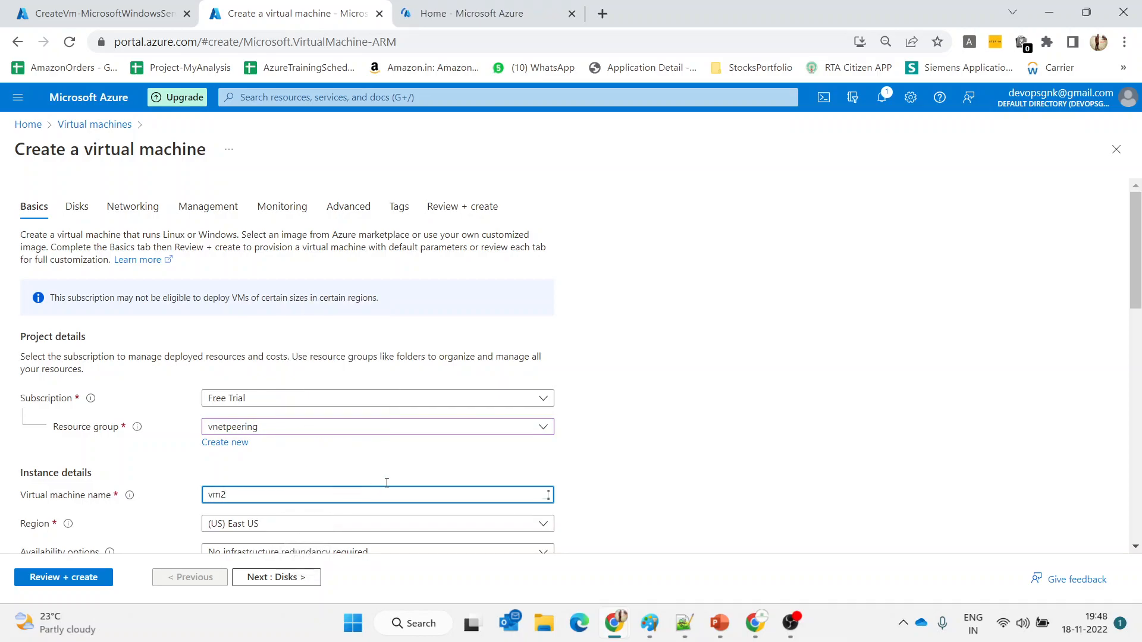
scroll(404, 482, "down", 3)
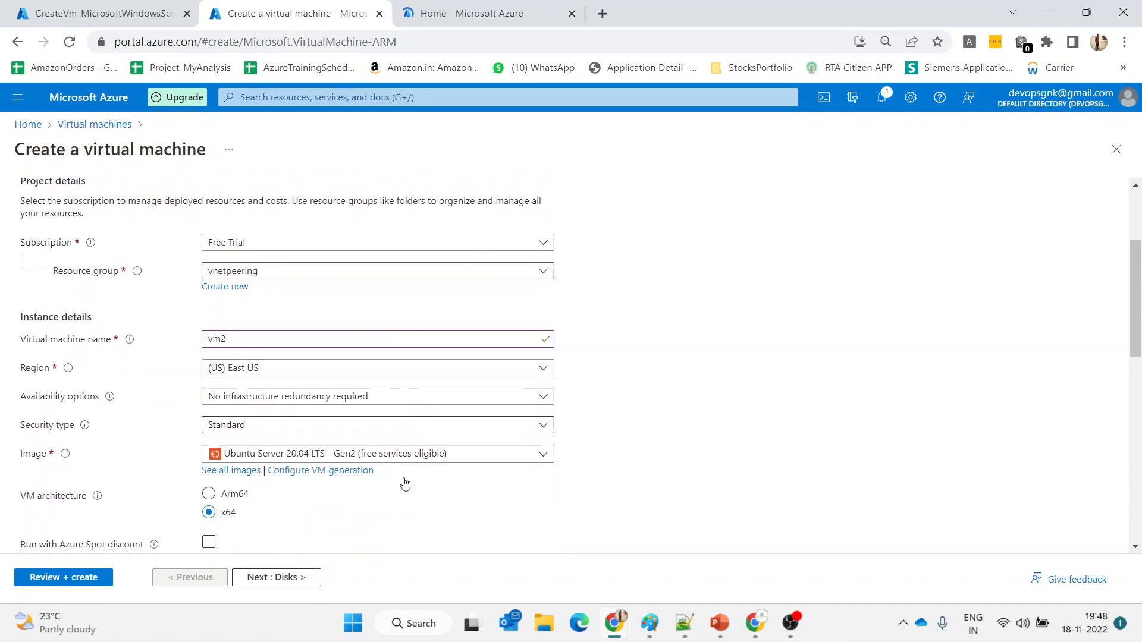
scroll(404, 483, "down", 1)
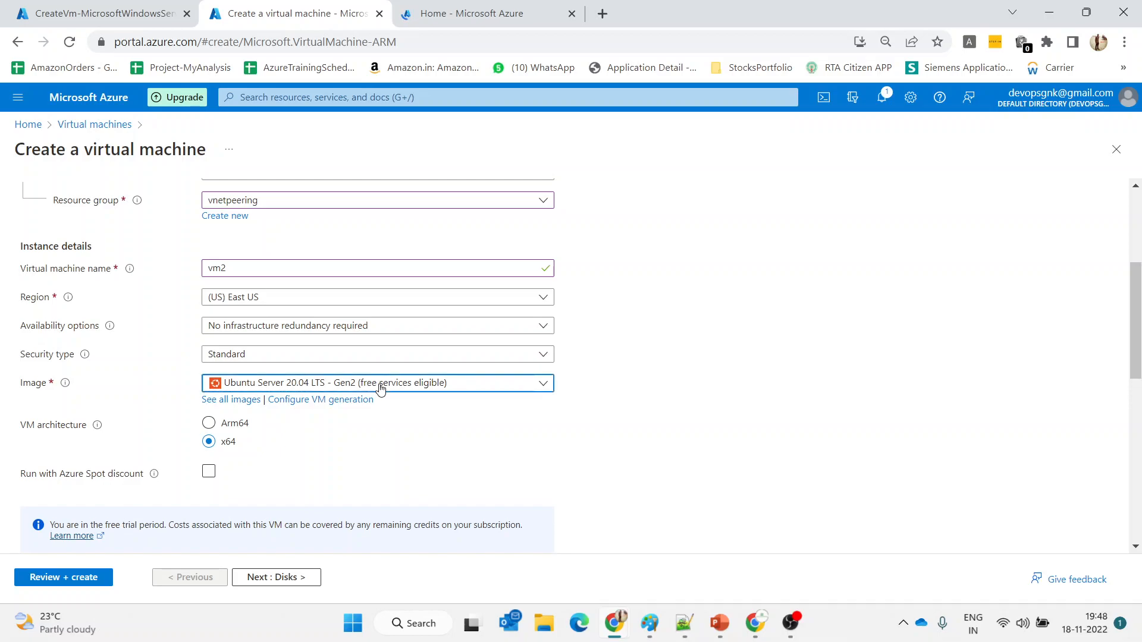
left_click(298, 392)
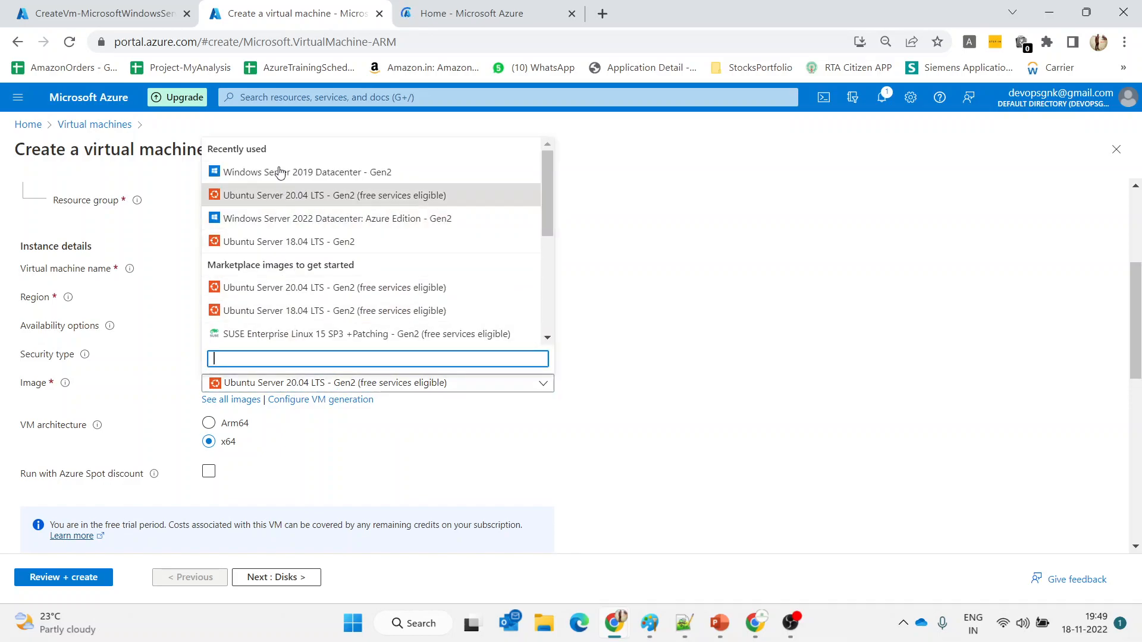
key("Escape")
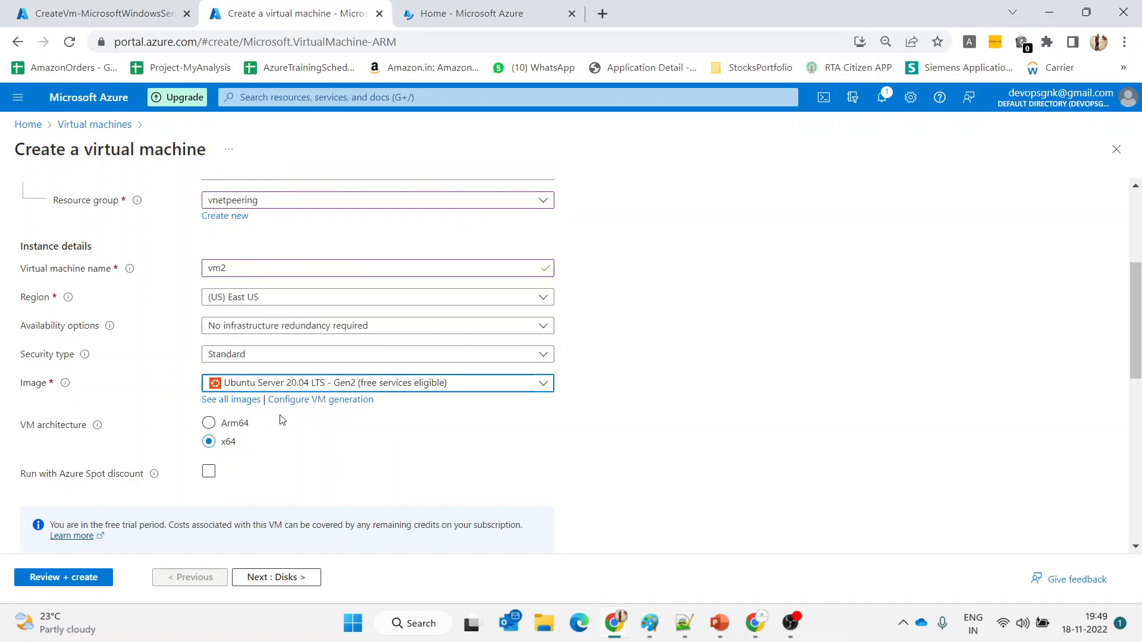
Set the administrator username to adminuser and begin typing the password
scroll(282, 420, "down", 3)
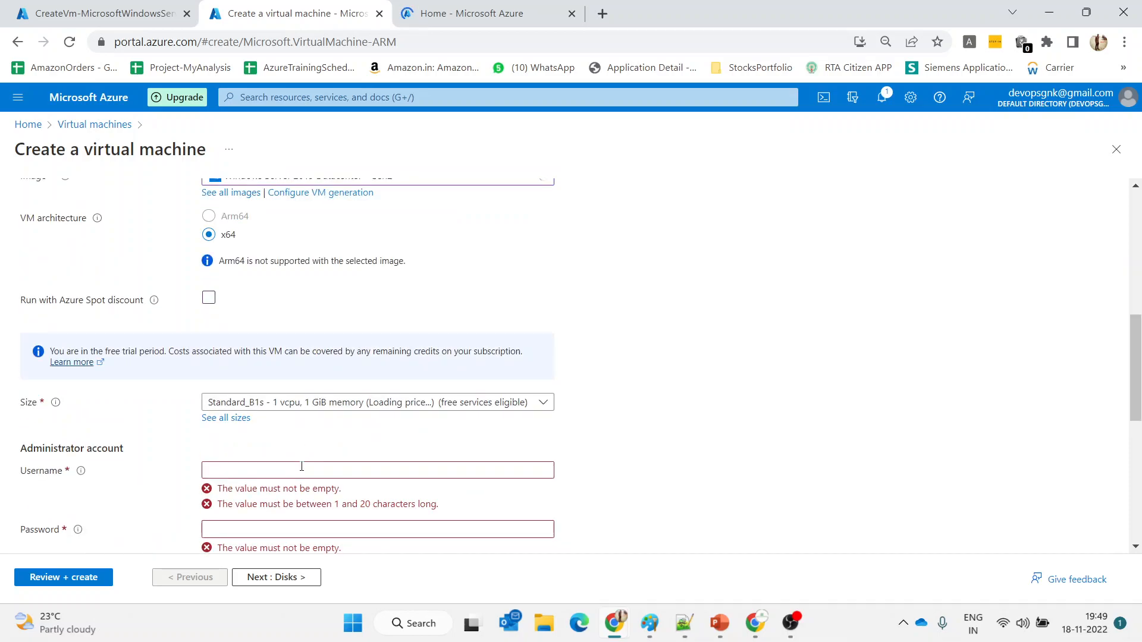
left_click(302, 466)
type("adminuser")
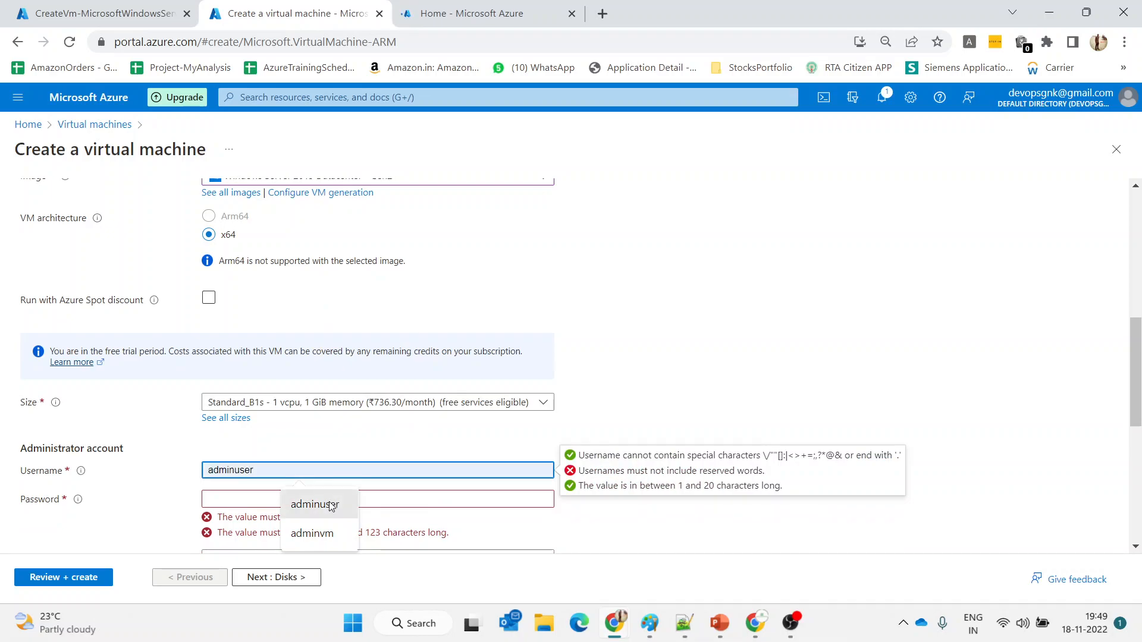
left_click(314, 504)
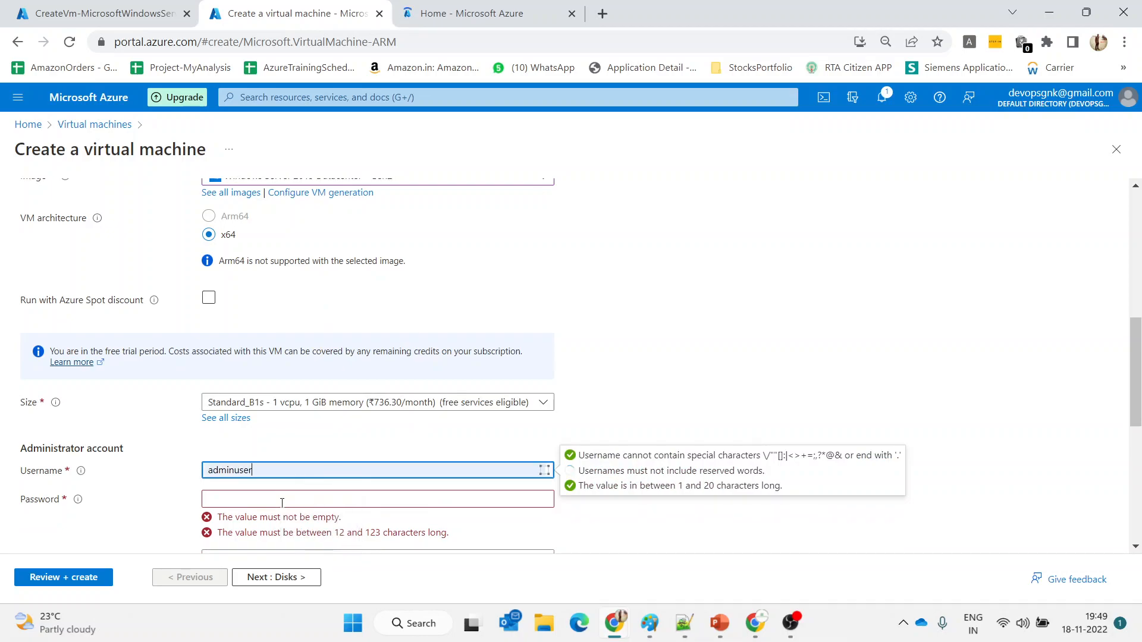
left_click(282, 503)
type("Pa")
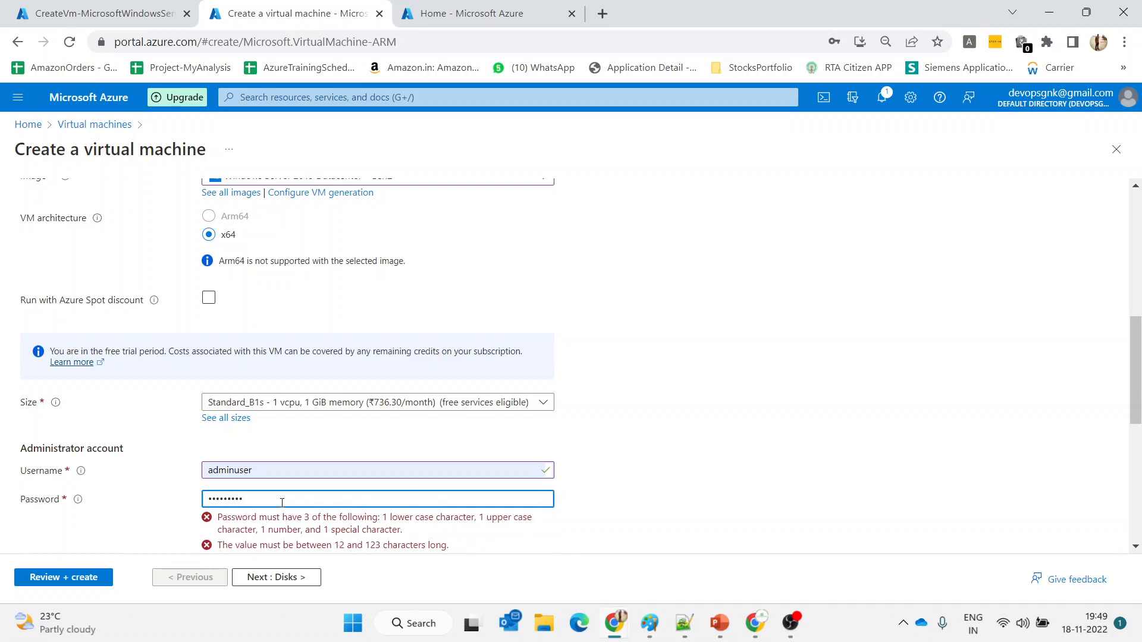
type("3")
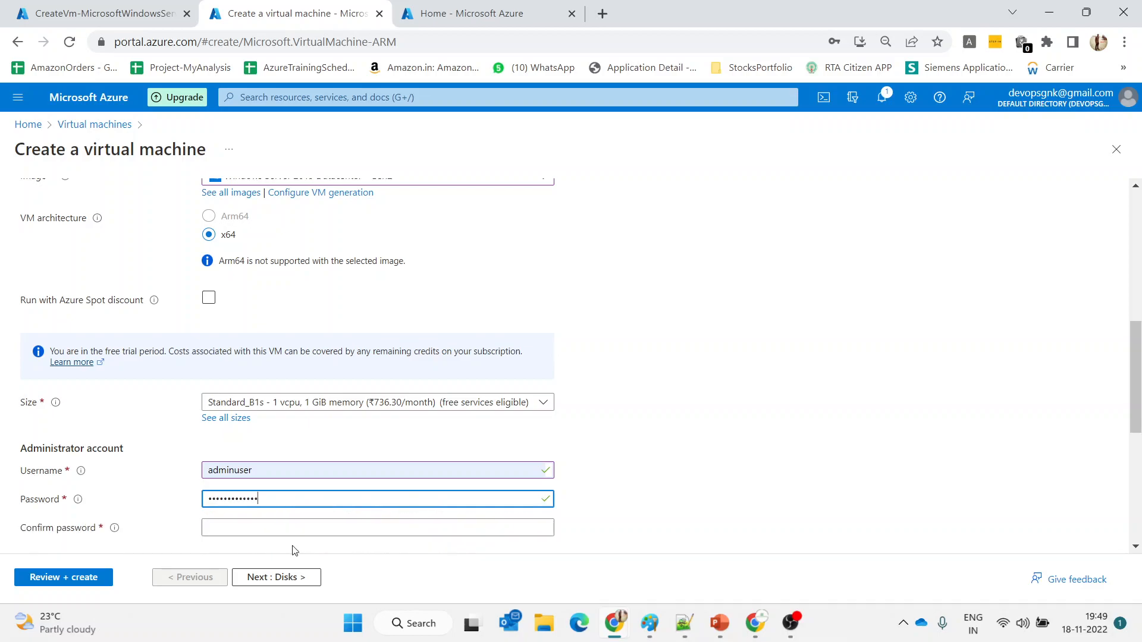
On the Disks step, choose Standard SSD as vm2's OS disk type and proceed to Networking
left_click(294, 575)
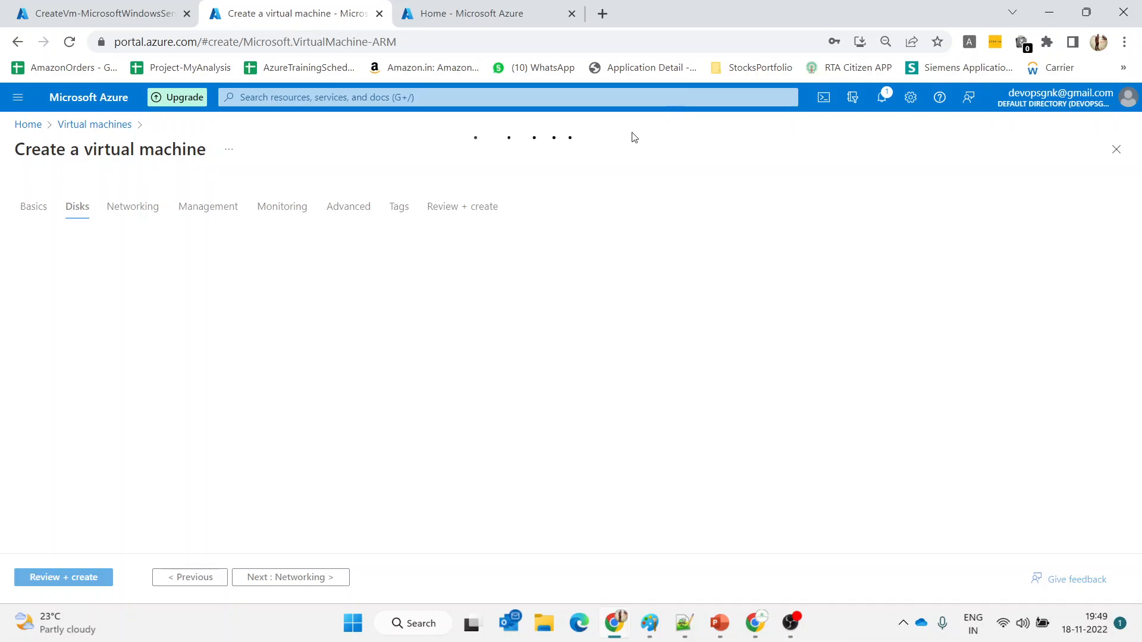
left_click(711, 255)
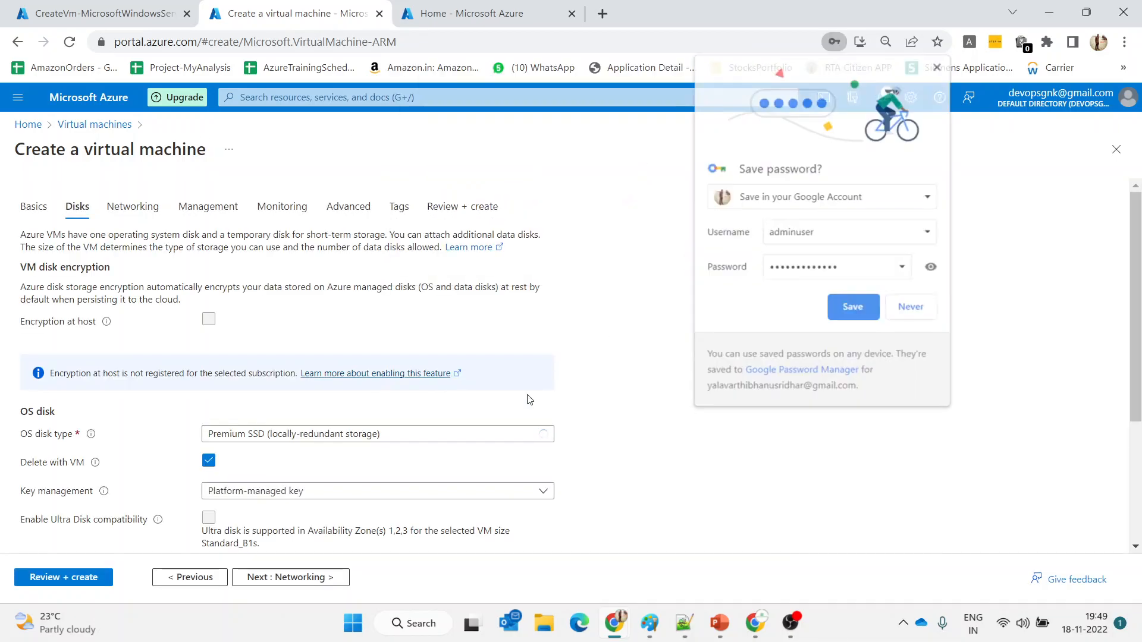
left_click(507, 435)
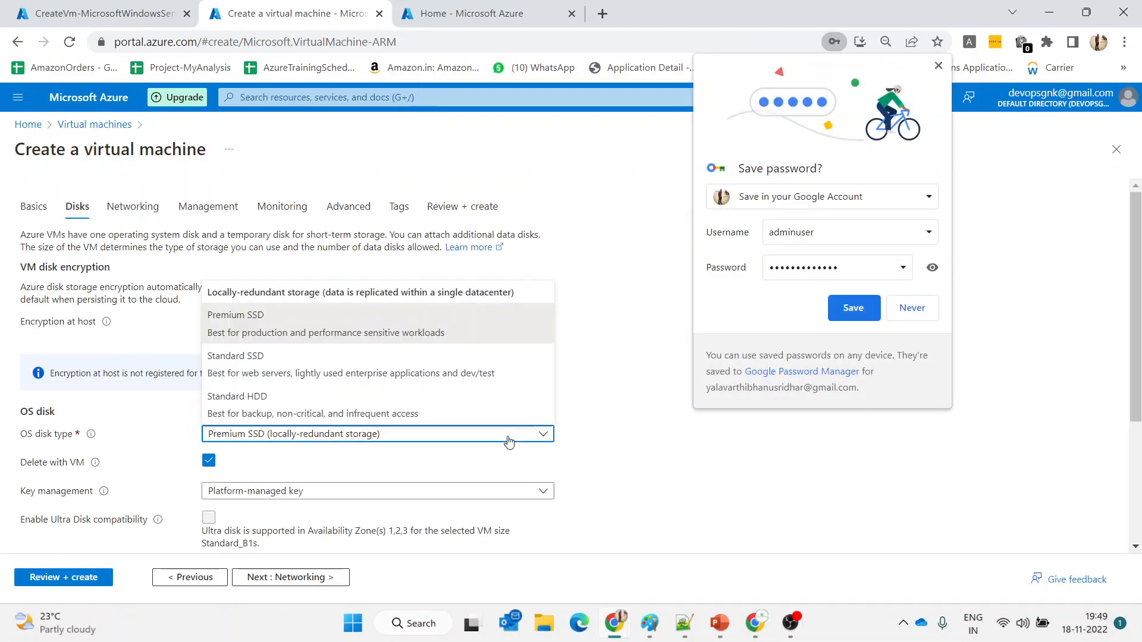
left_click(375, 380)
scroll(417, 447, "down", 4)
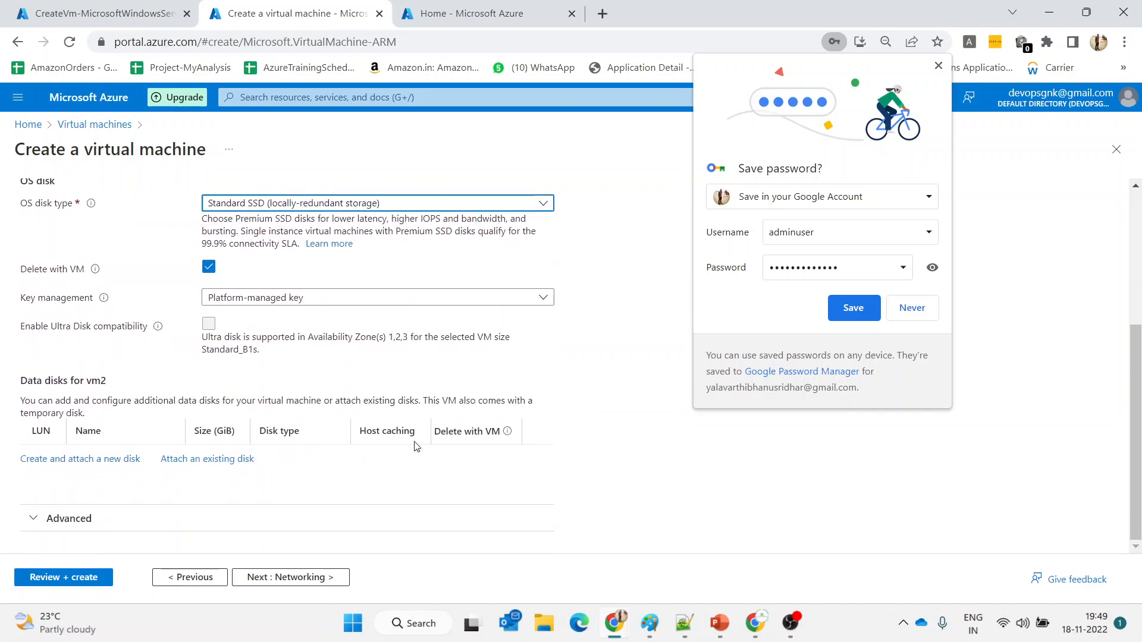
left_click(339, 577)
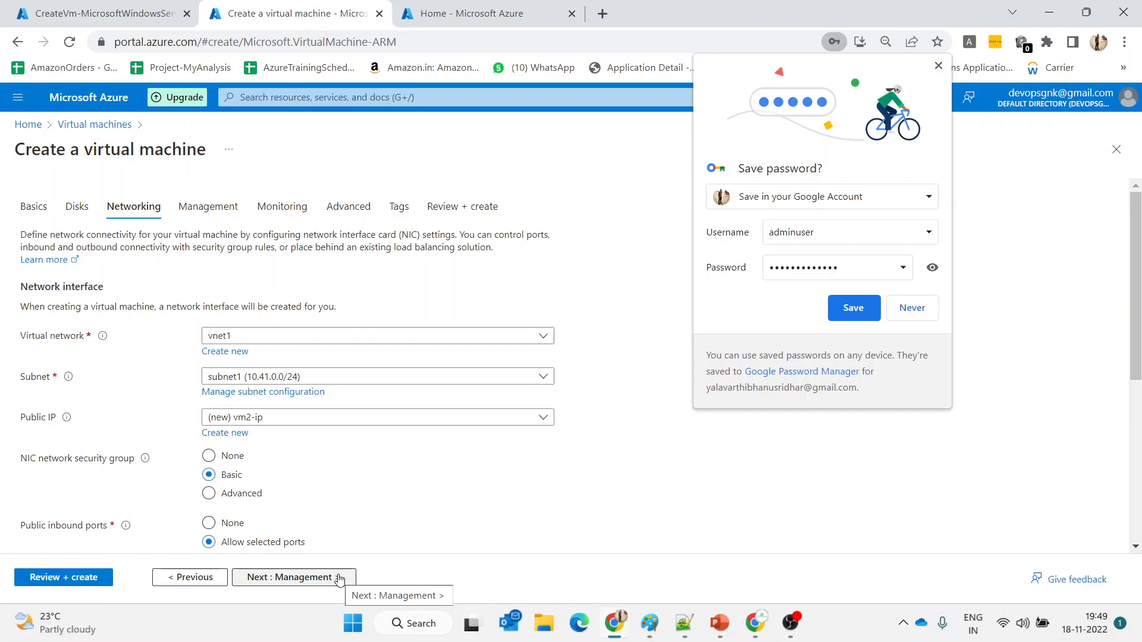
Start a new virtual network vnet2 with address space 10.42.0.0/16 and a subnet range 10.42.0.0/24
left_click(233, 354)
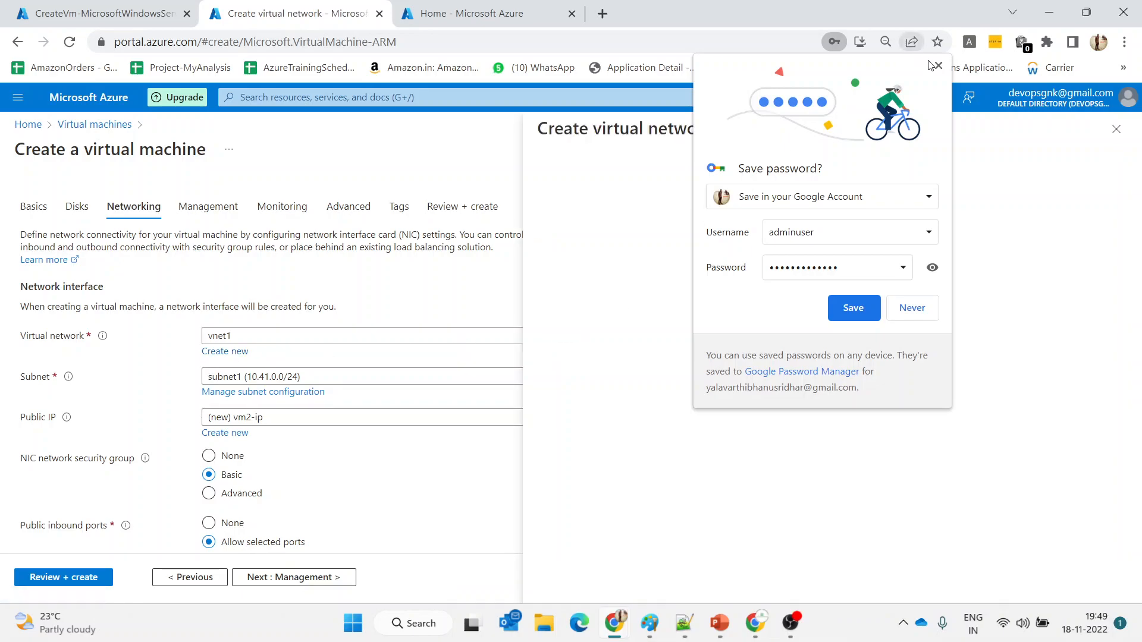
left_click(853, 308)
left_click(693, 237)
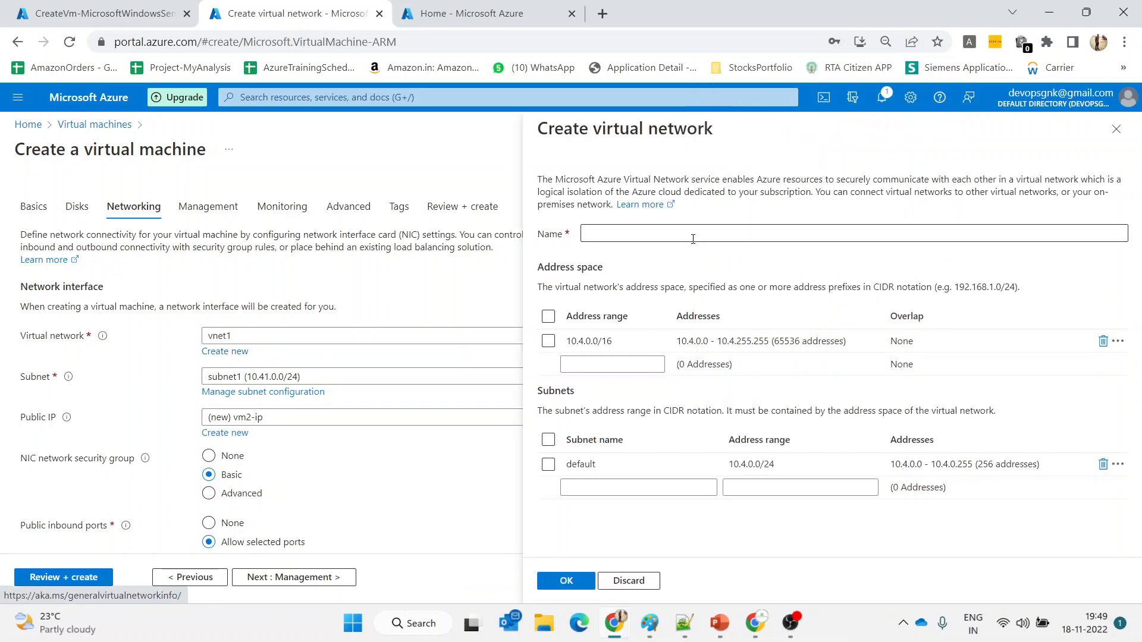
type("vnet2")
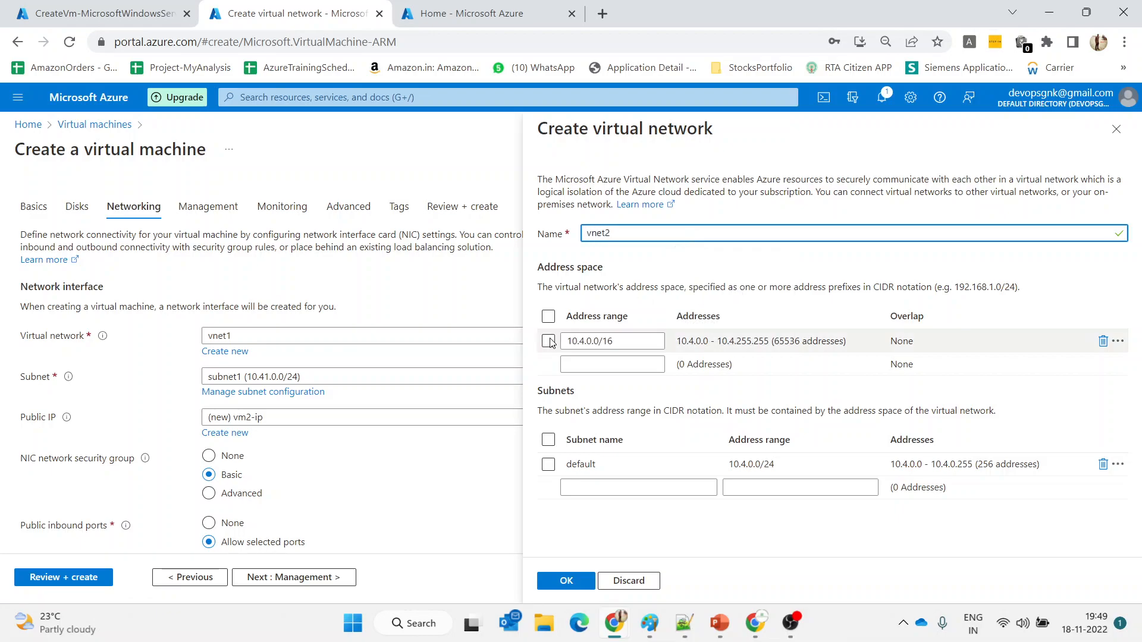
left_click(587, 340)
type("2")
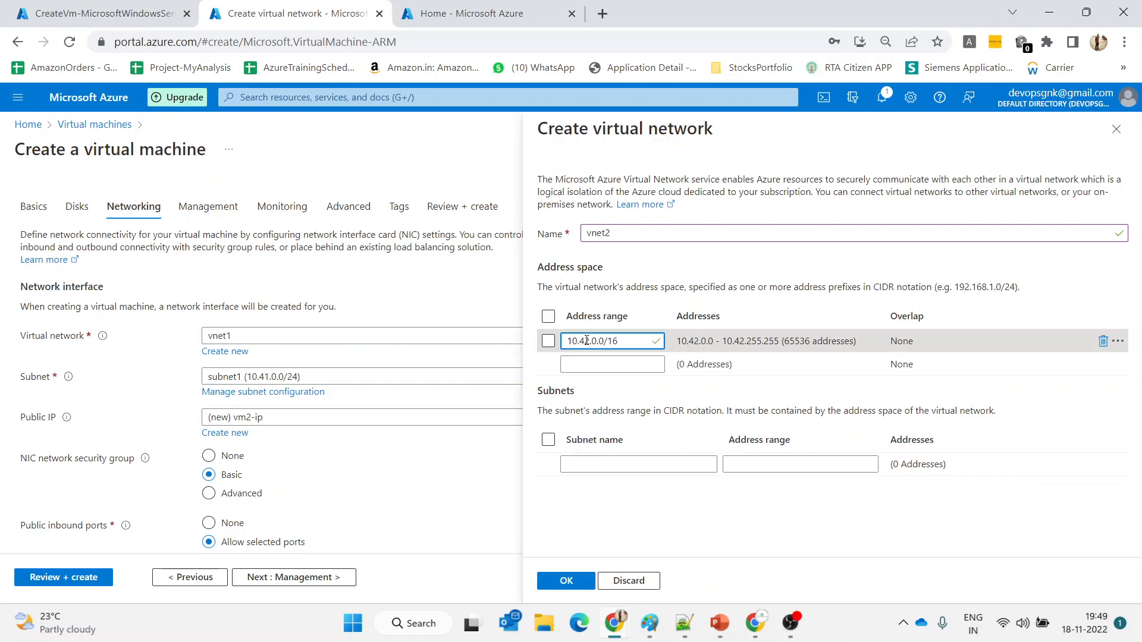
left_click(576, 463)
type("subnet2")
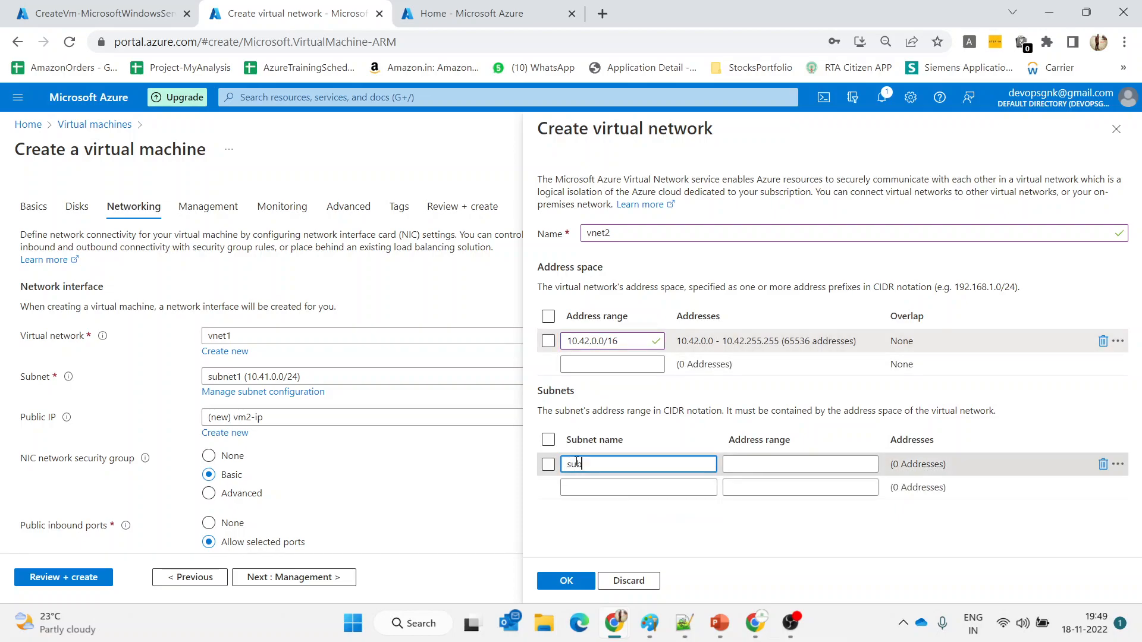
left_click(736, 461)
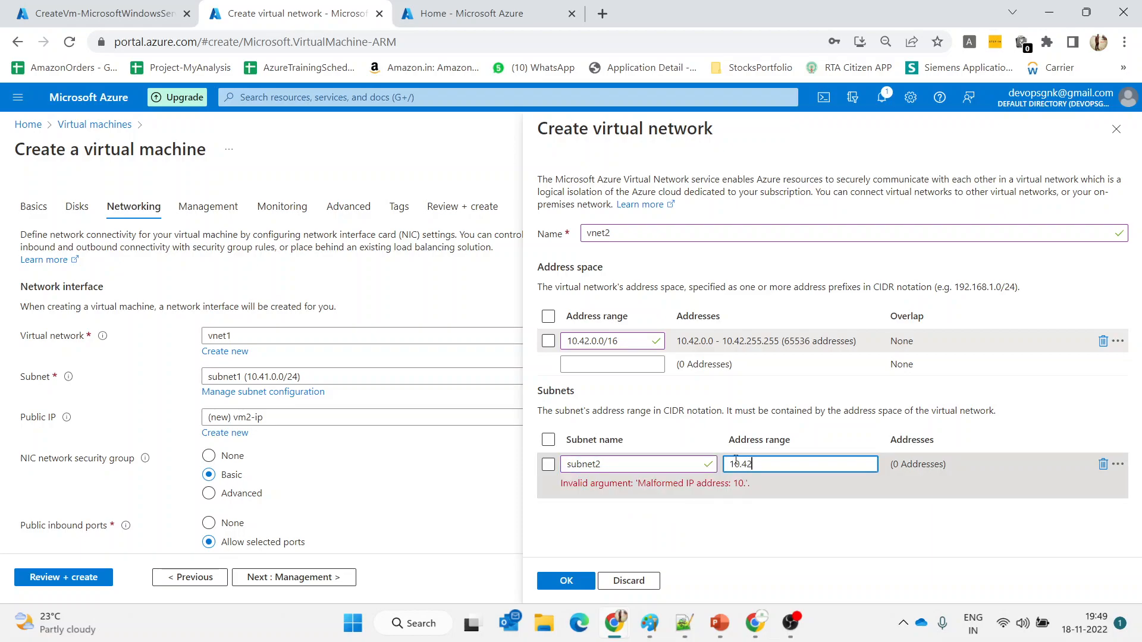
type("10.42.0.0")
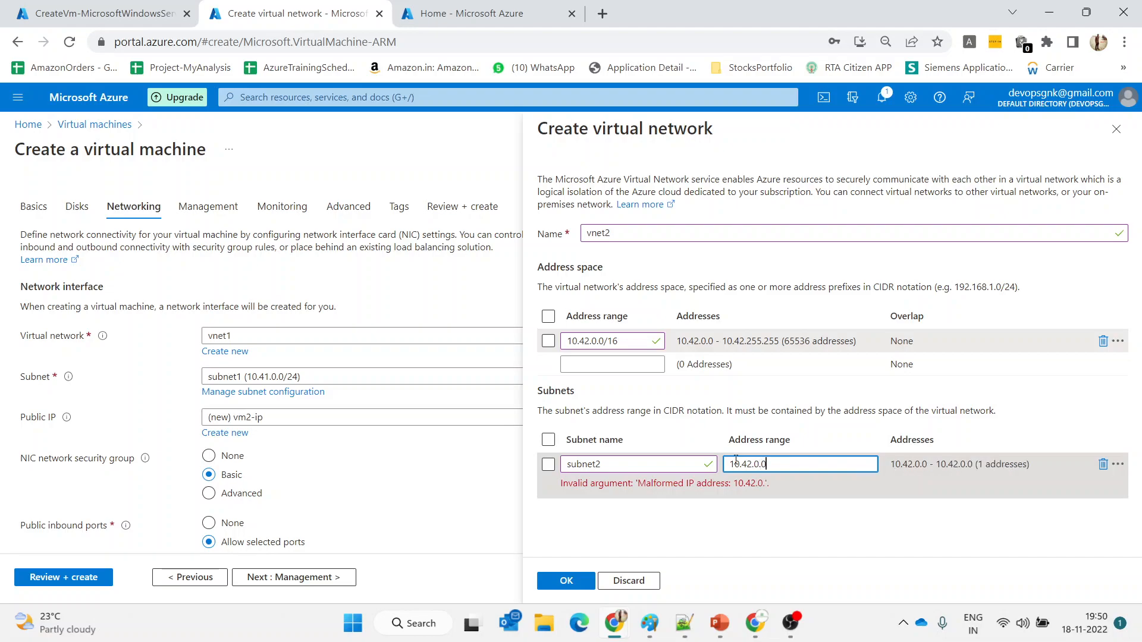
type("/24")
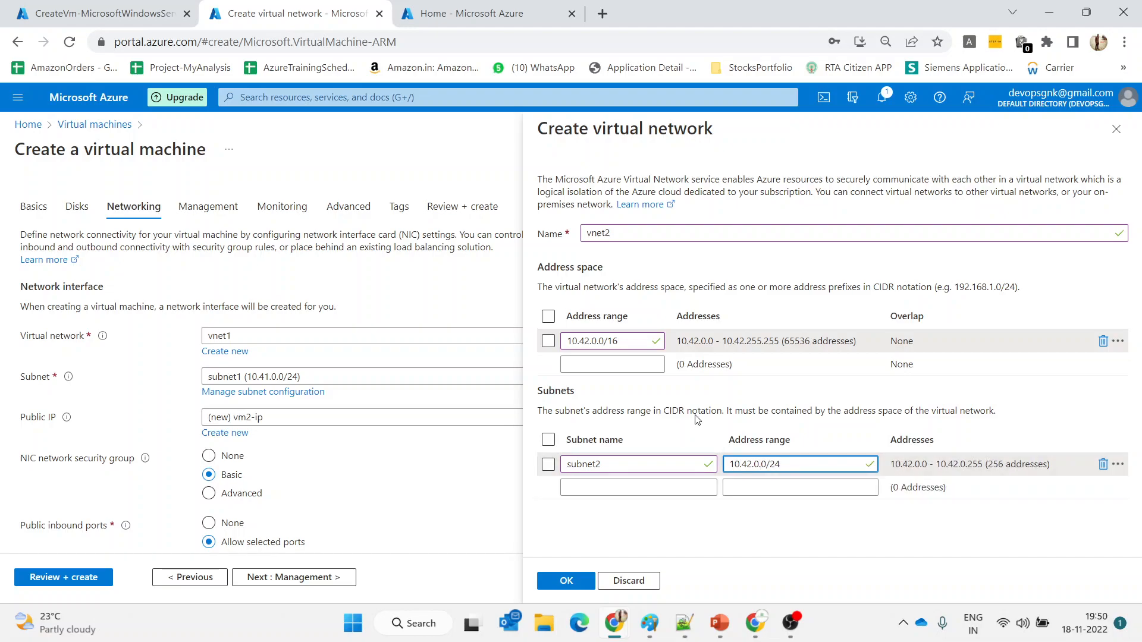
Narrow the address space to 10.42.0.0/22 and re-enter subnet2 as 10.42.0.0/24, ticking its row
left_click(634, 345)
key("BackSpace")
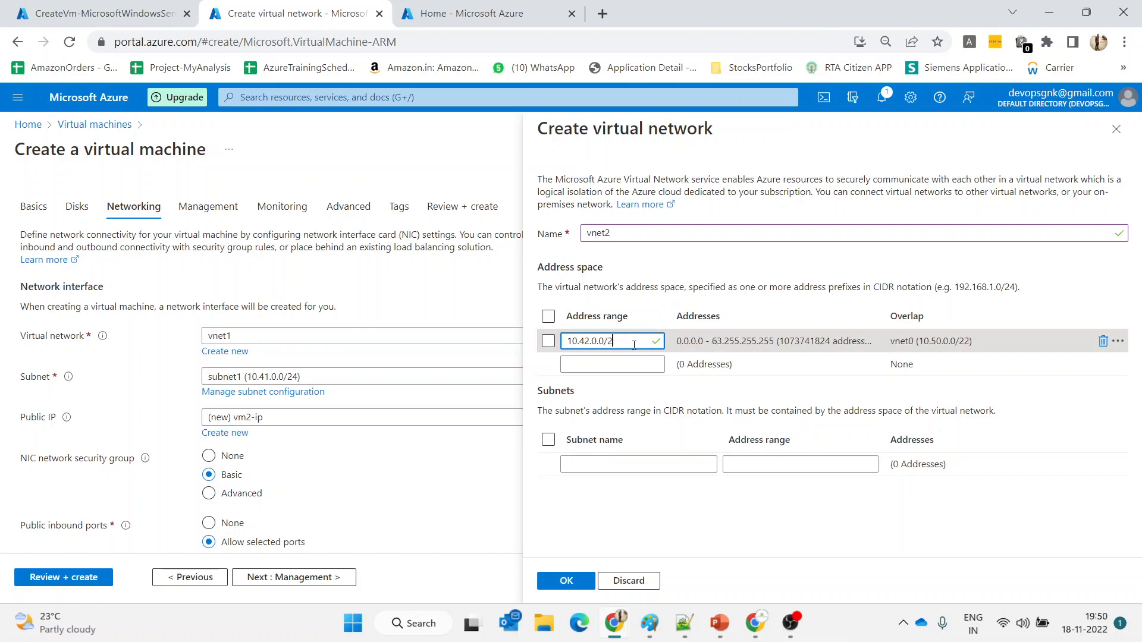
type("22")
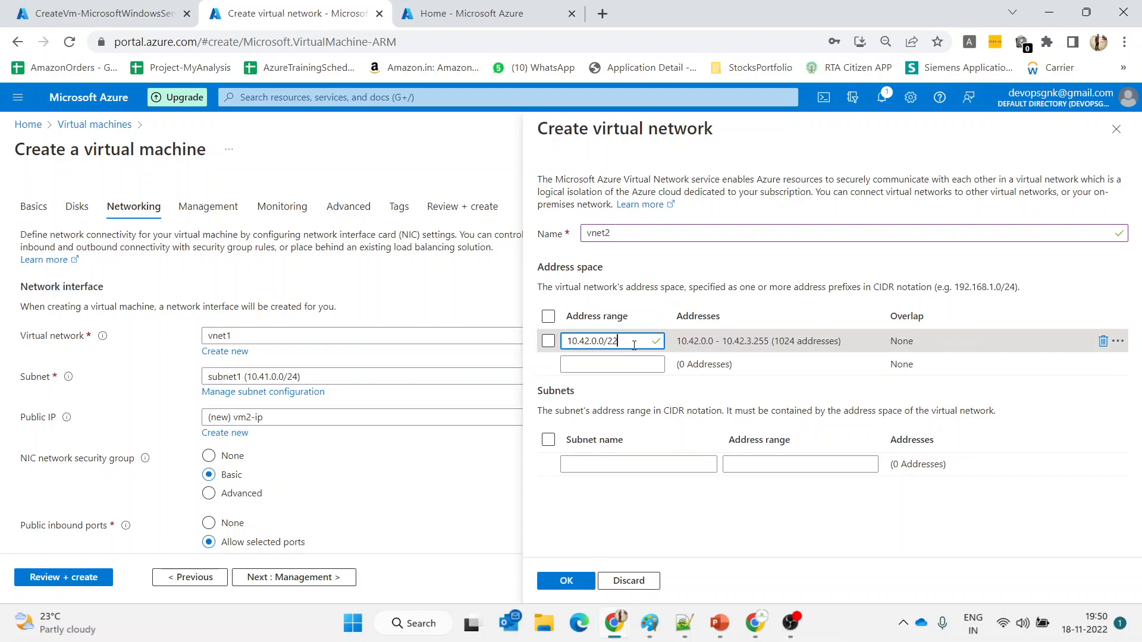
left_click(644, 465)
left_click(548, 341)
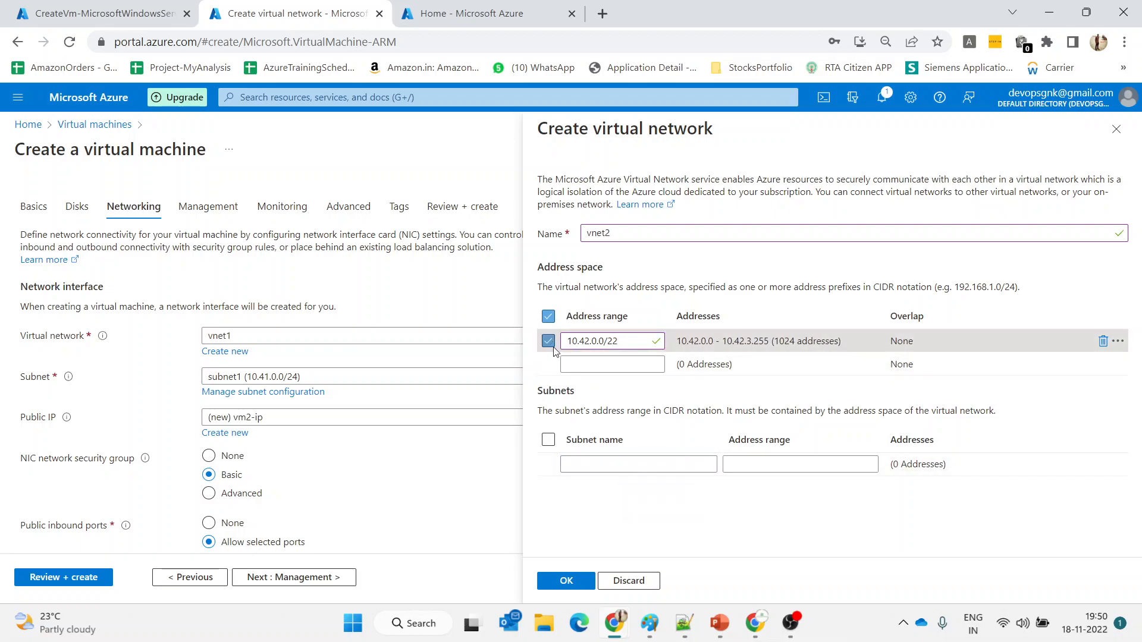
left_click(624, 463)
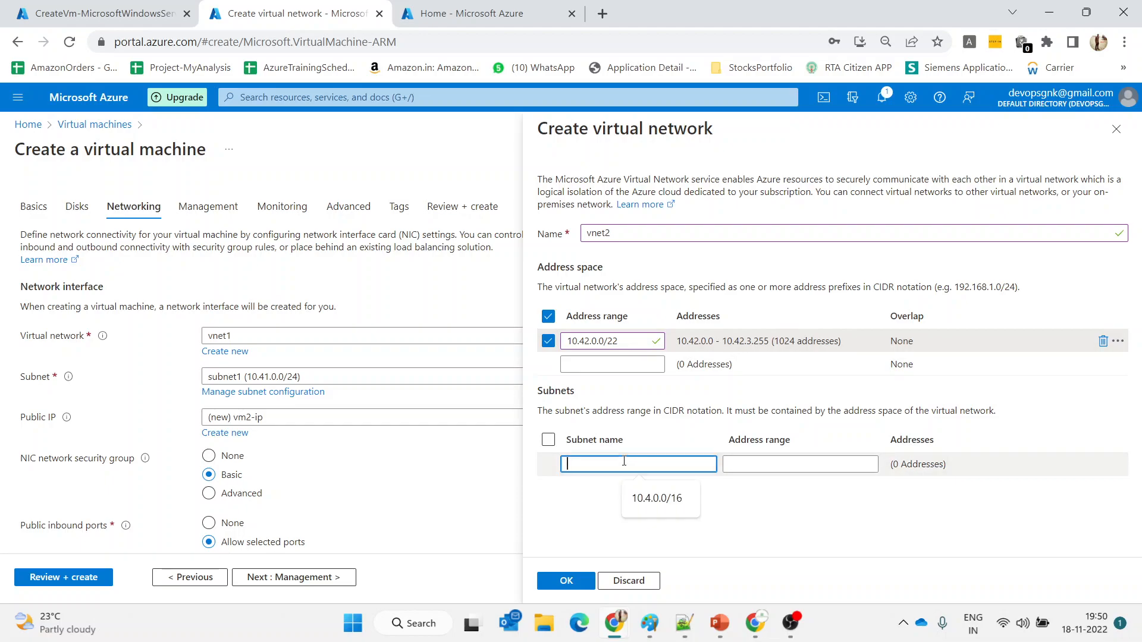
type("subnet2")
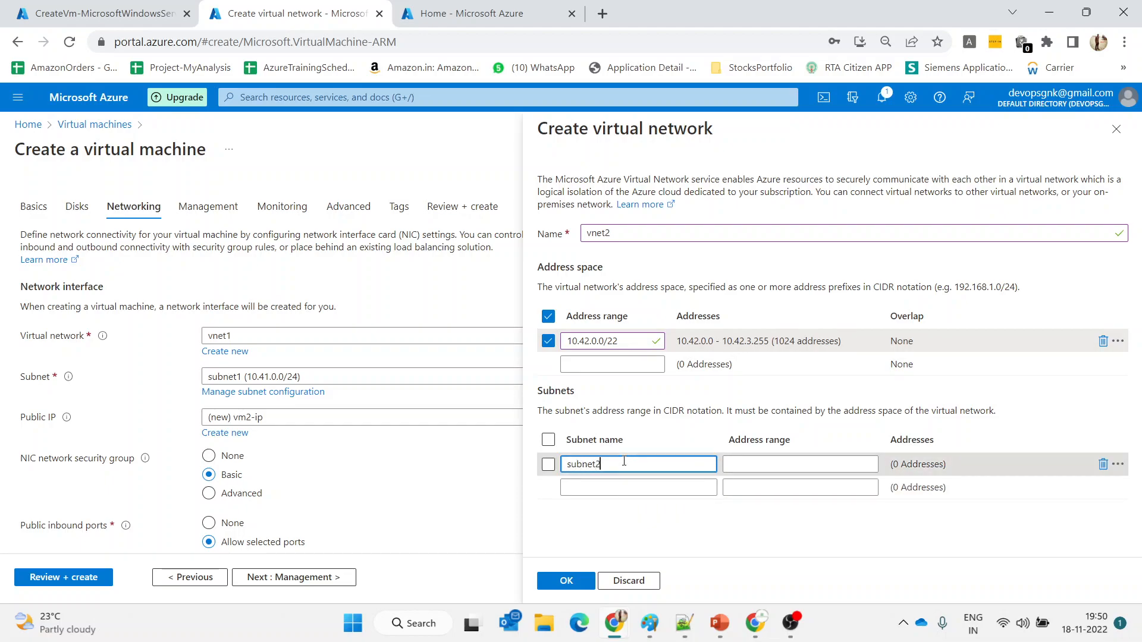
left_click(738, 466)
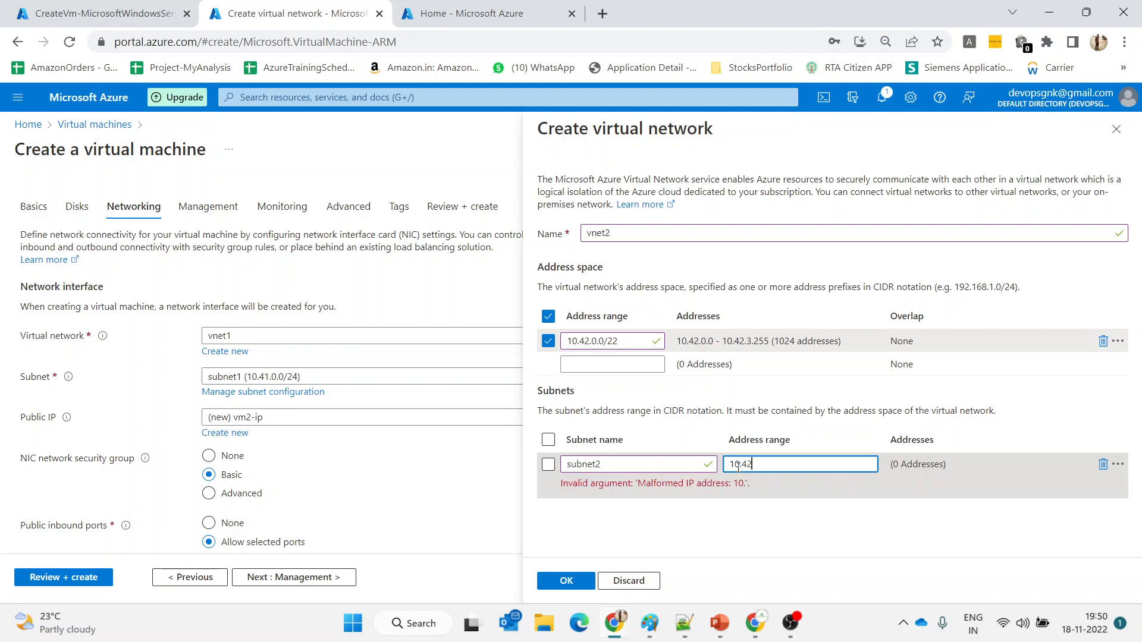
type("10.42.0.0/24")
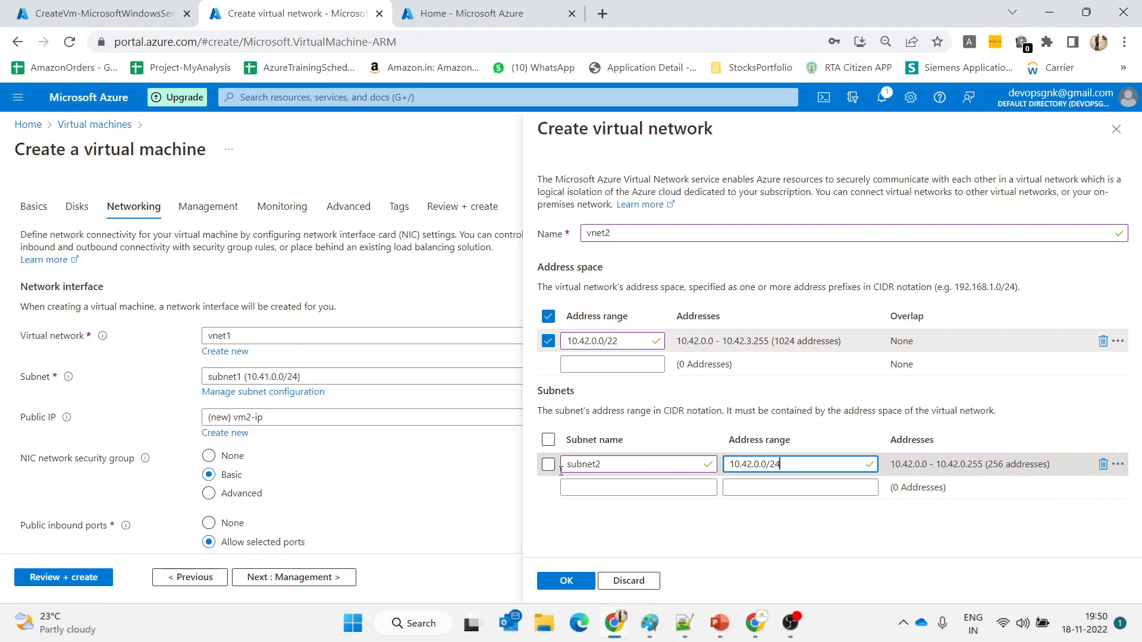
left_click(550, 466)
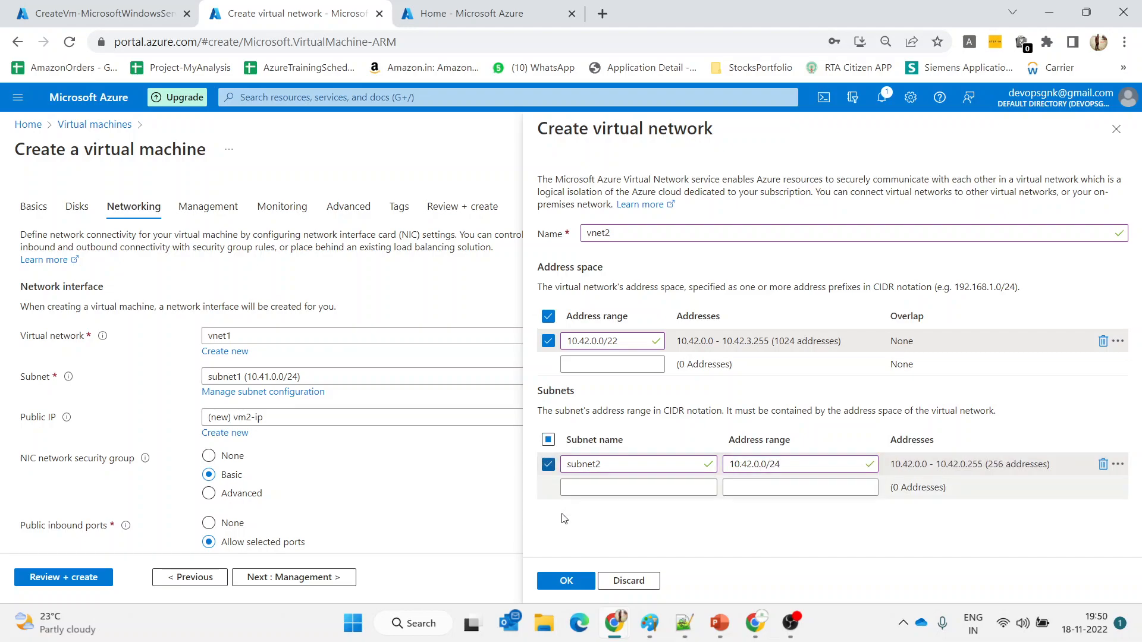
Confirm the vnet2 network, step through Management, Monitoring and Advanced, and run Review + create
left_click(568, 584)
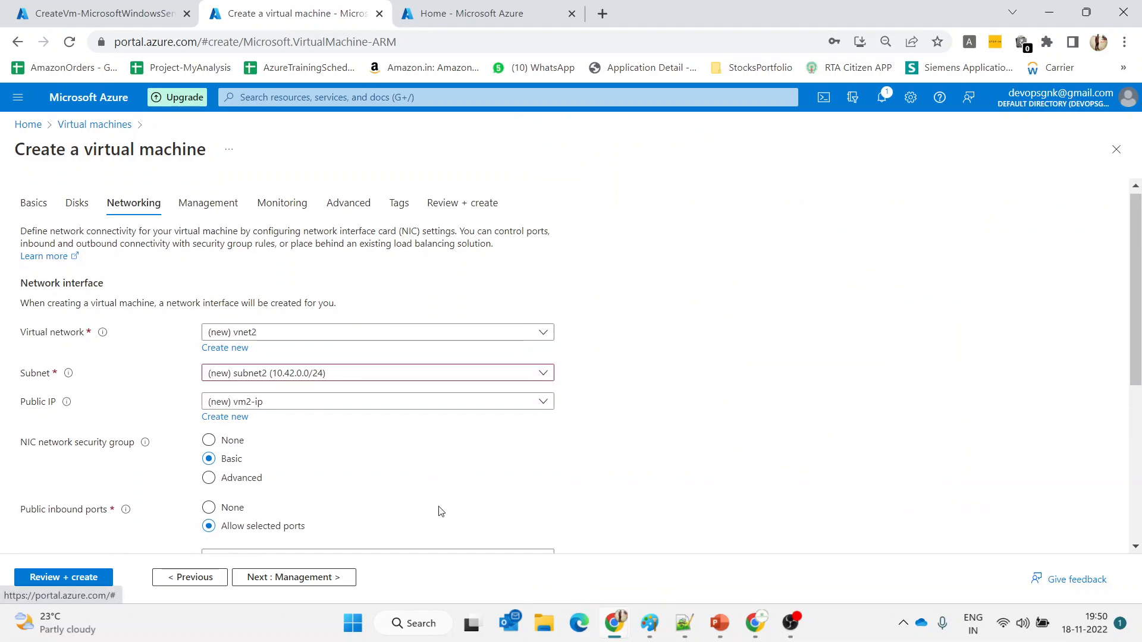
scroll(446, 514, "down", 2)
scroll(441, 511, "down", 1)
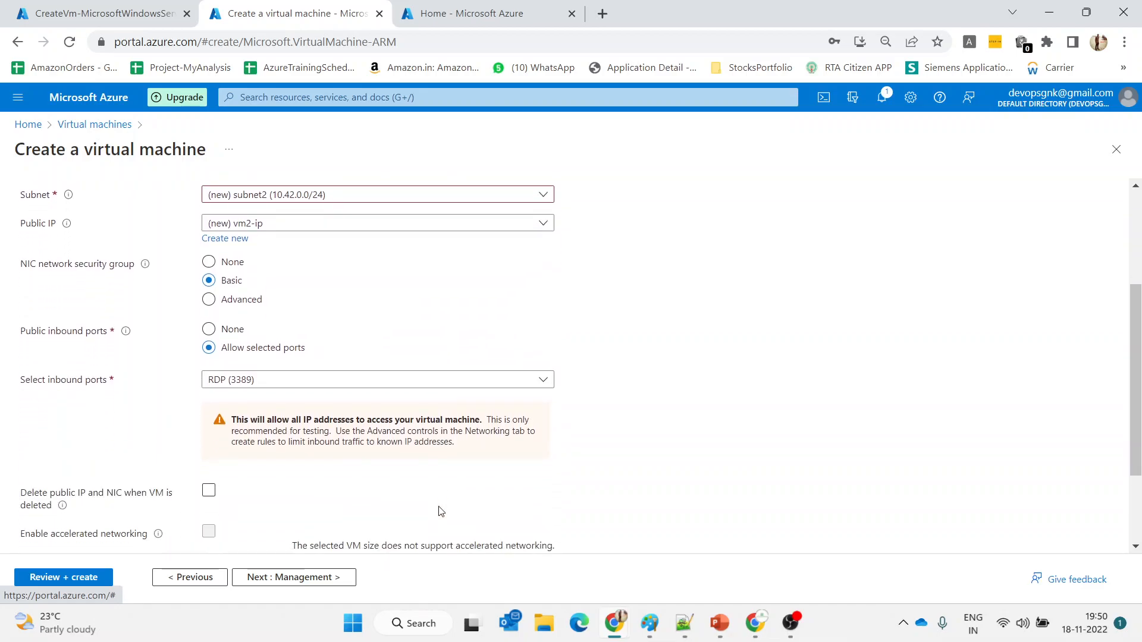
scroll(416, 536, "down", 1)
left_click(319, 575)
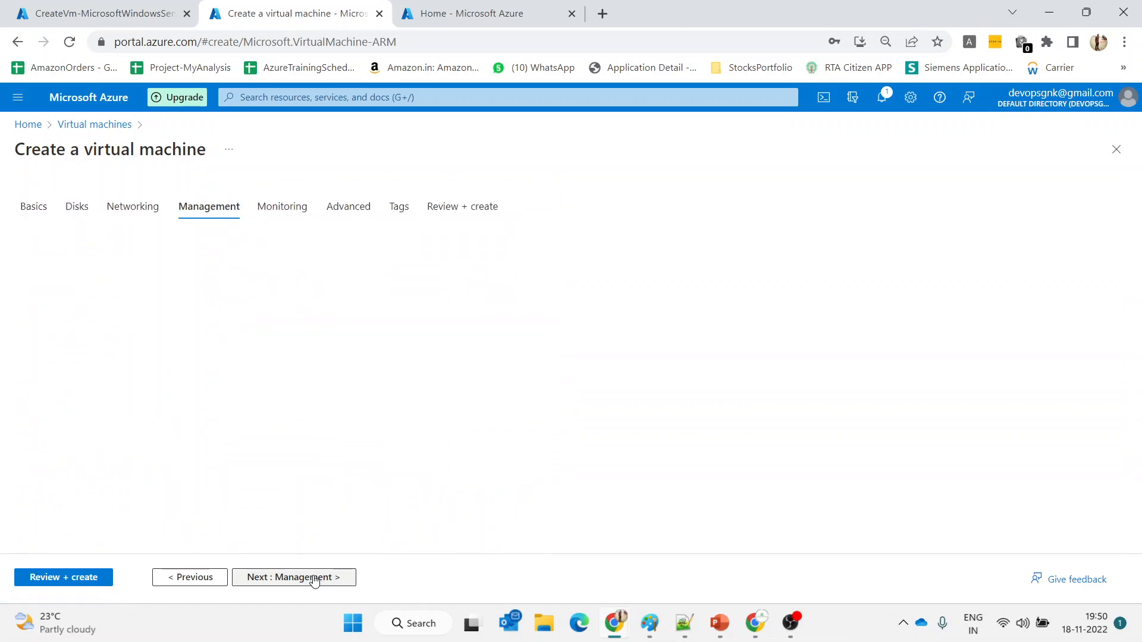
left_click(315, 579)
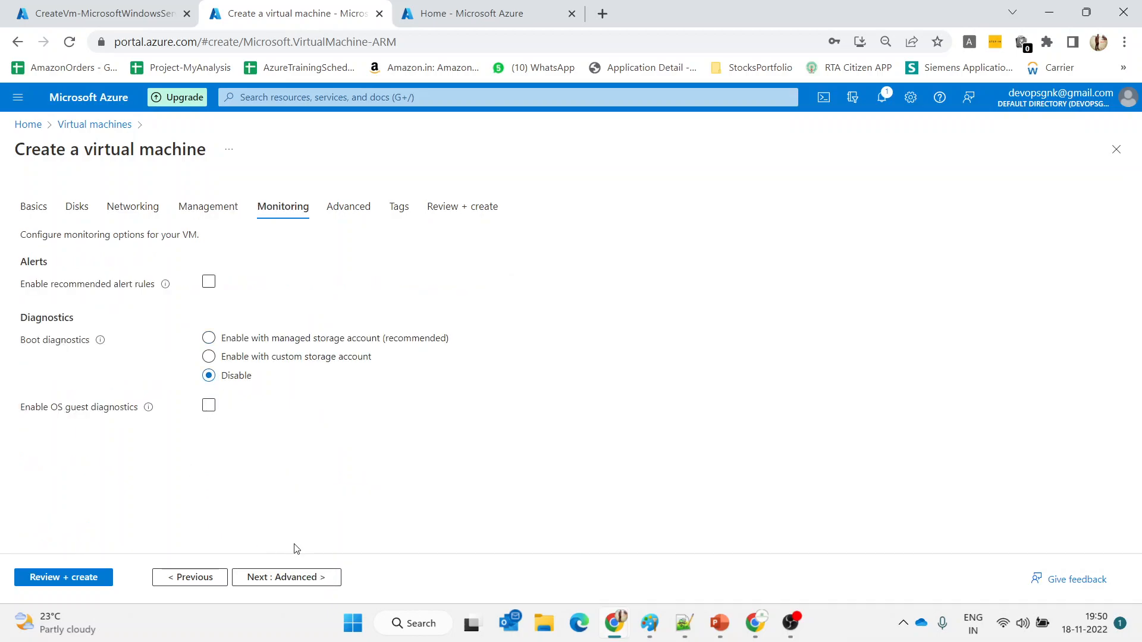
left_click(308, 576)
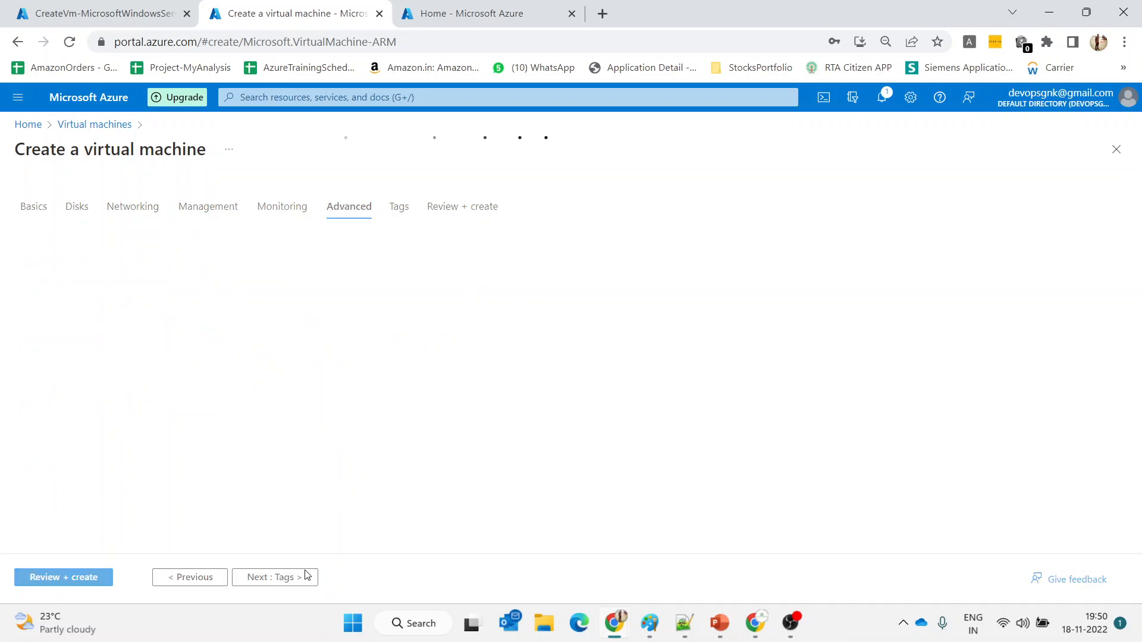
left_click(77, 587)
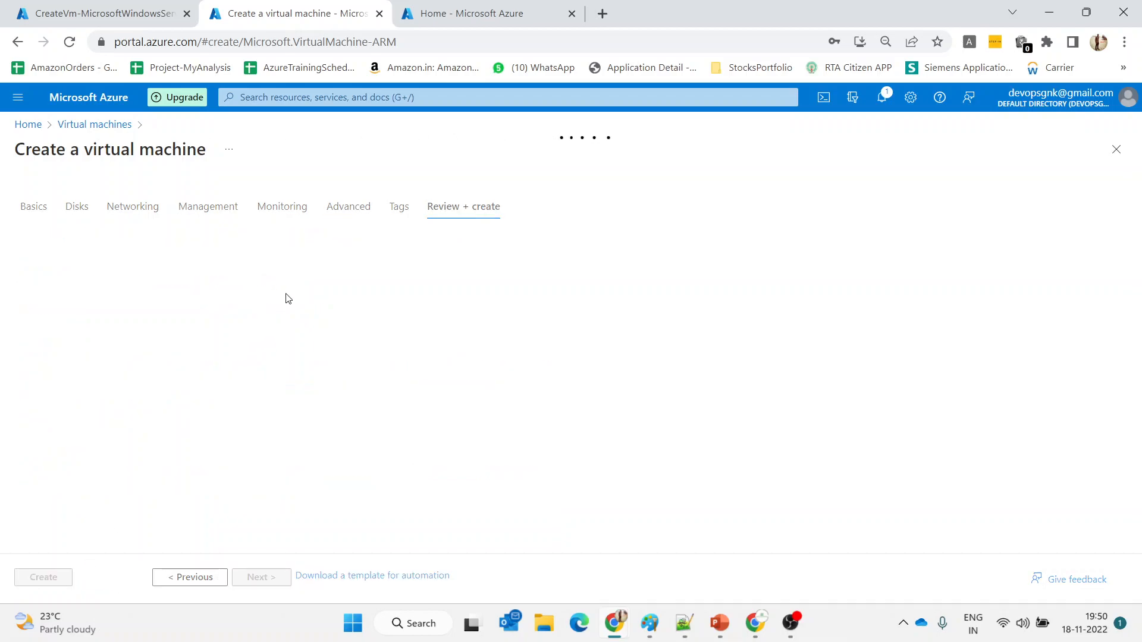
Fill in the missing Confirm password on the Basics page and rerun validation for vm2
left_click(479, 9)
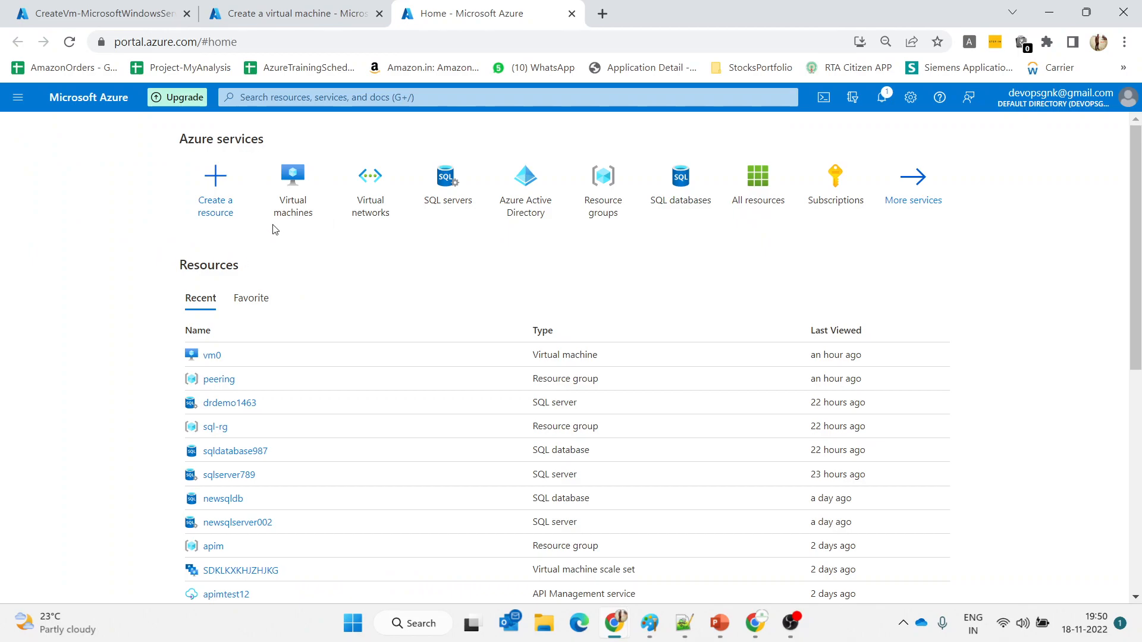
left_click(284, 198)
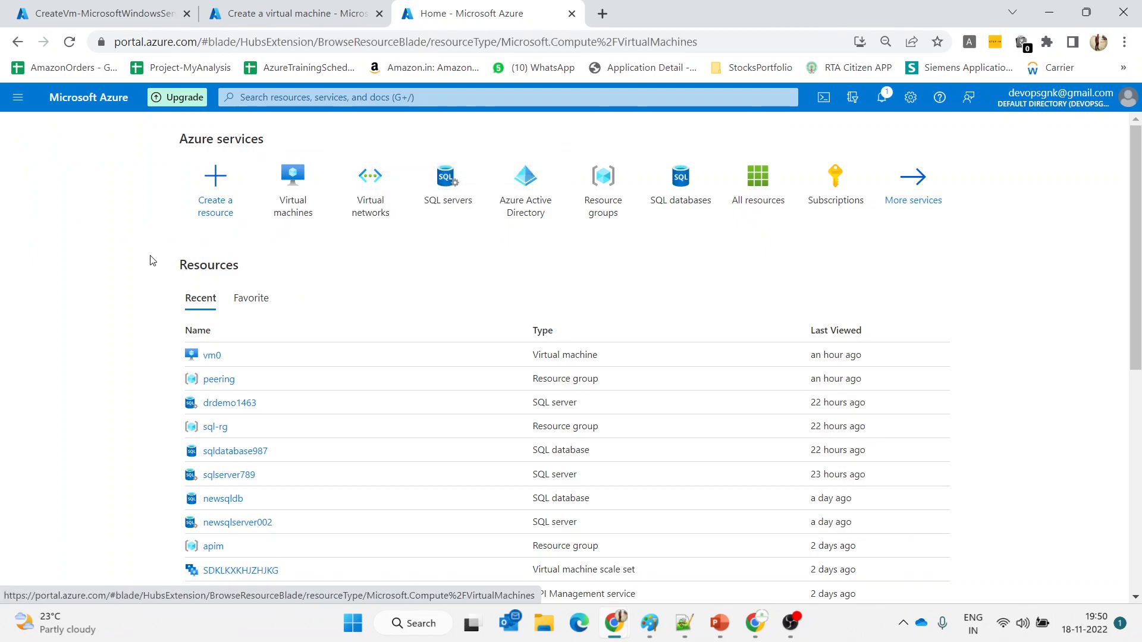
left_click(301, 4)
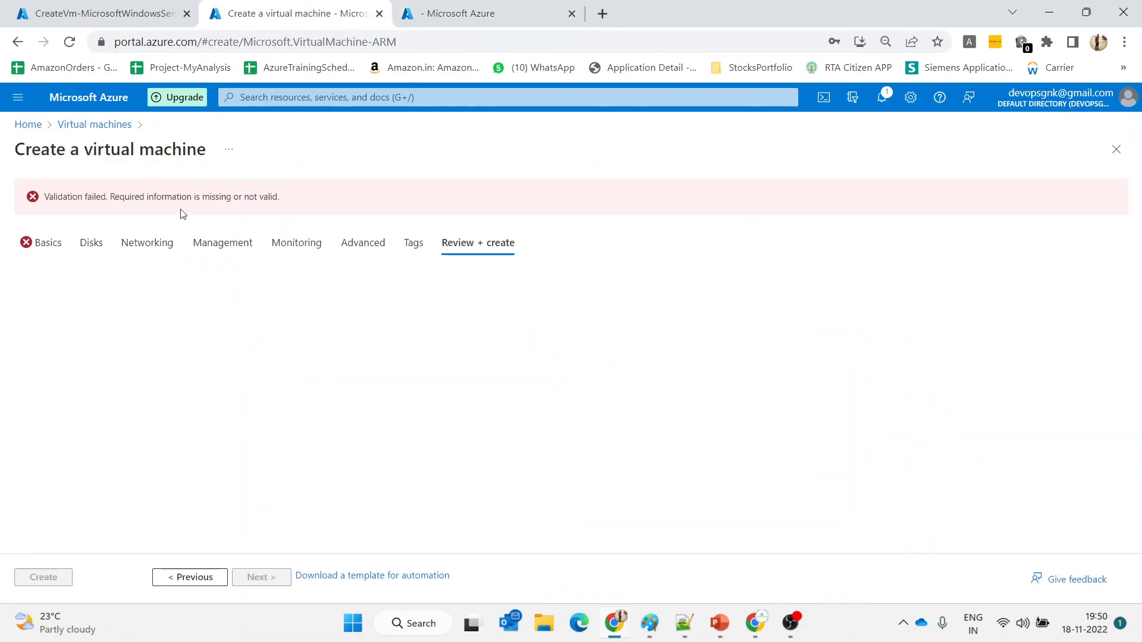
left_click(46, 244)
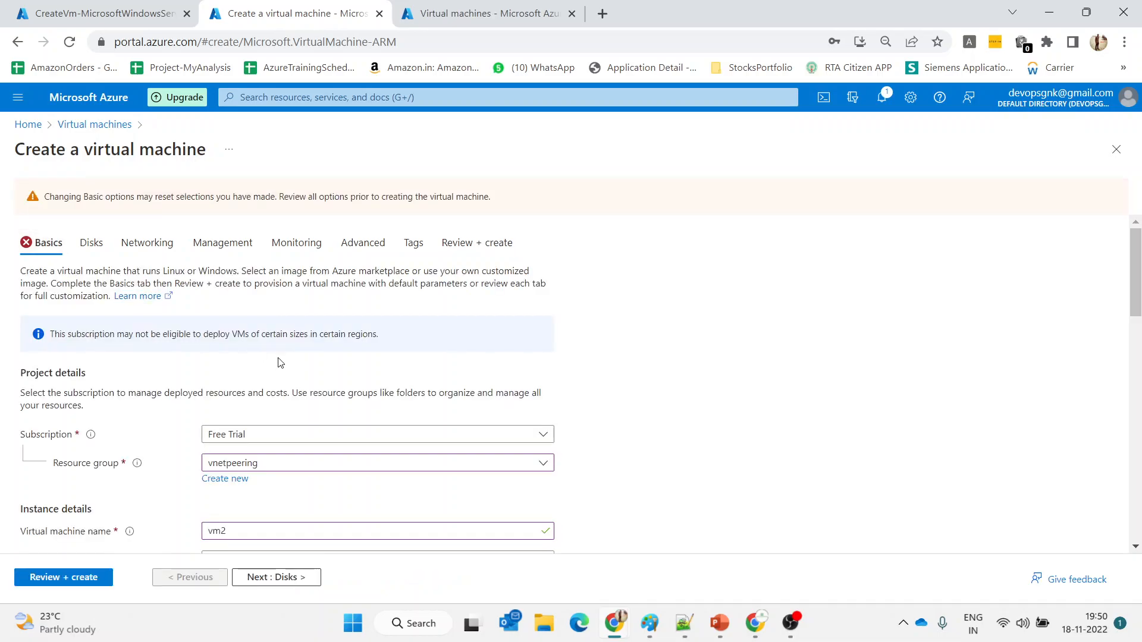
scroll(280, 362, "down", 7)
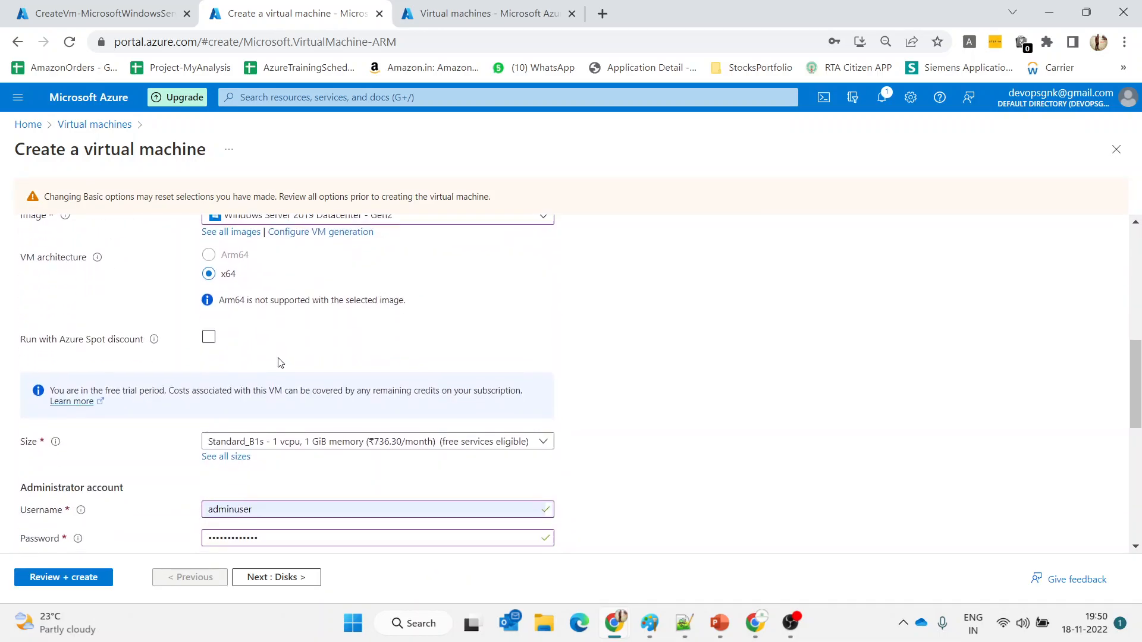
scroll(280, 362, "down", 5)
scroll(263, 286, "up", 1)
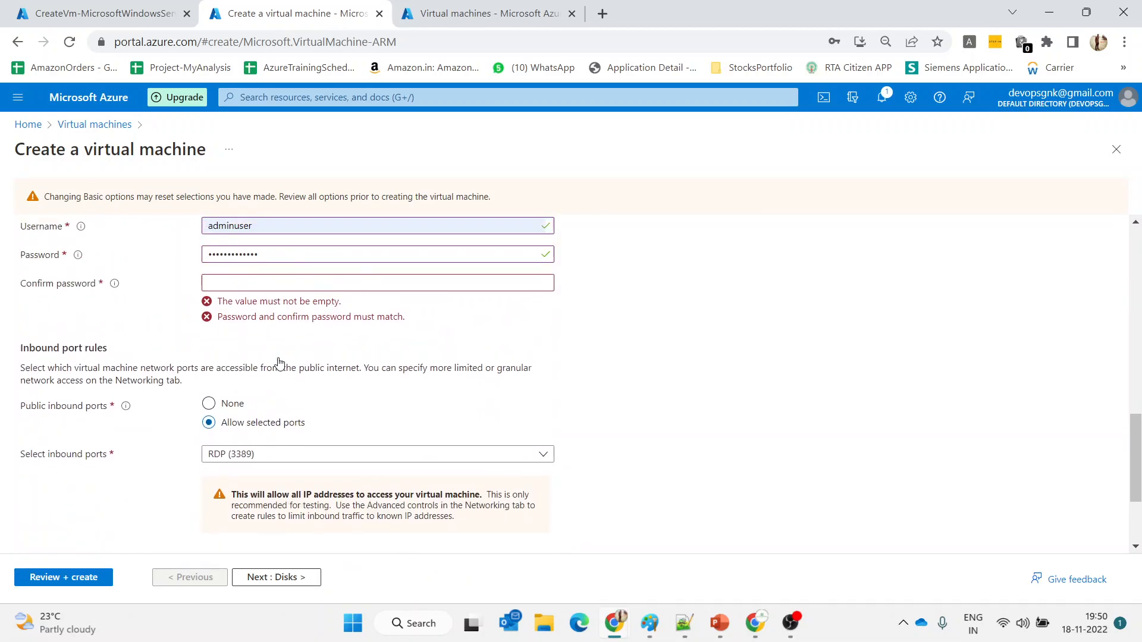
left_click(262, 286)
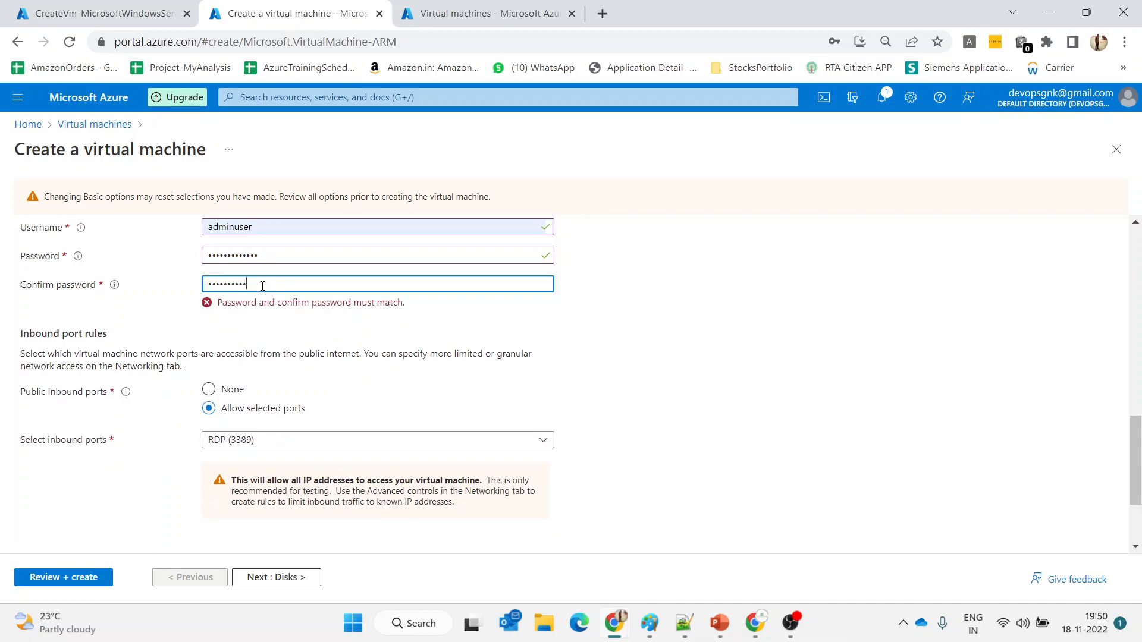
left_click(90, 578)
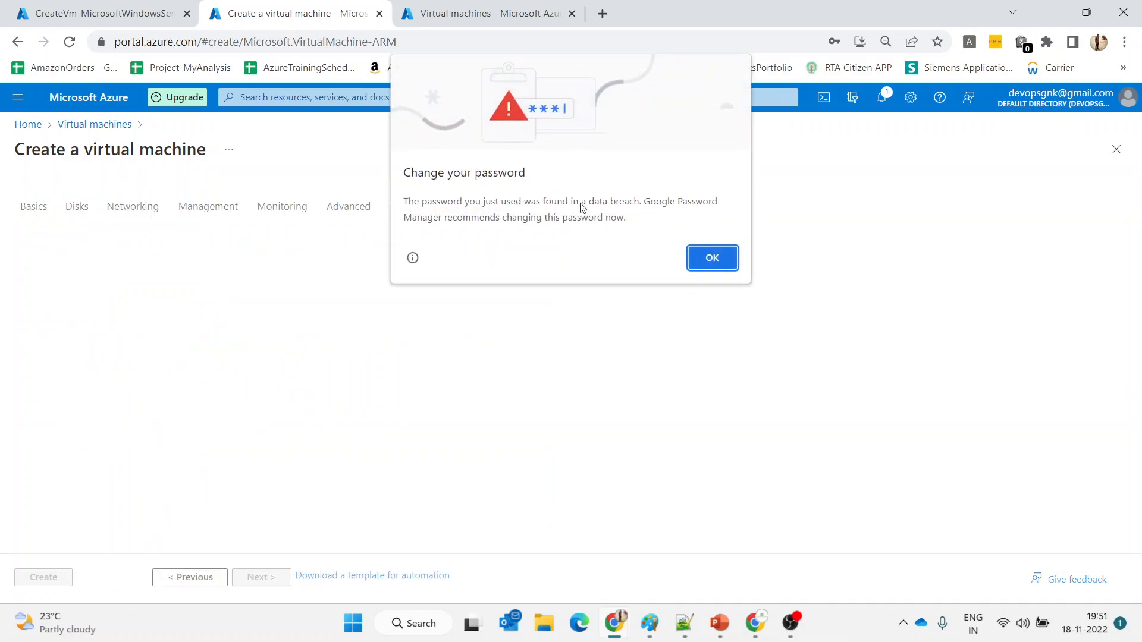
Dismiss the breach warning, start another VM form in the second tab, and create vm2
left_click(697, 259)
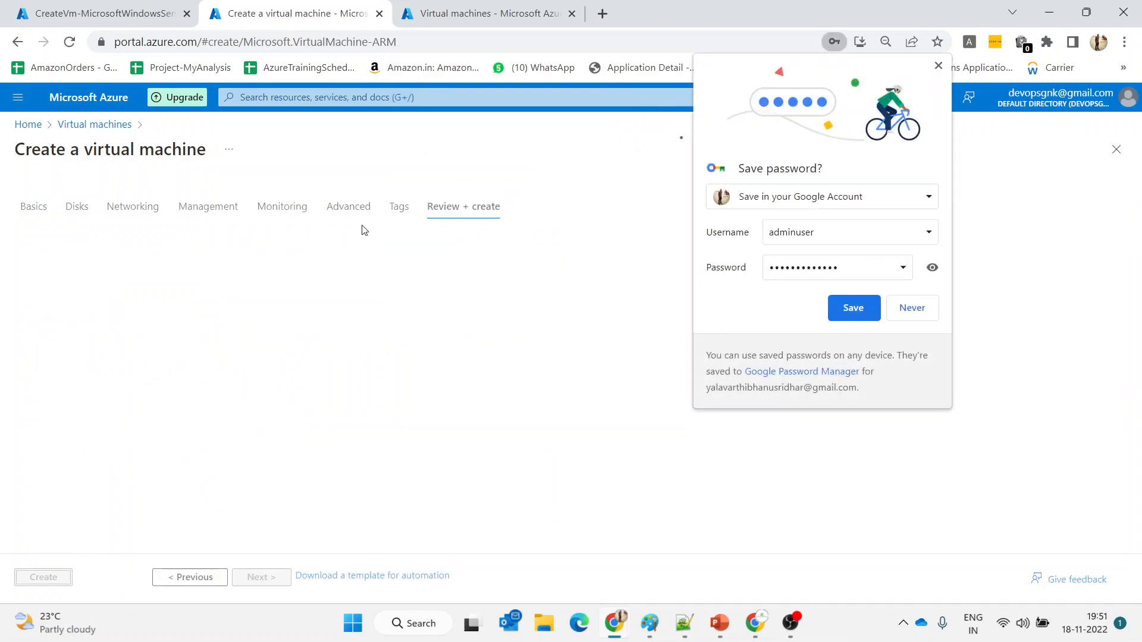
left_click(433, 11)
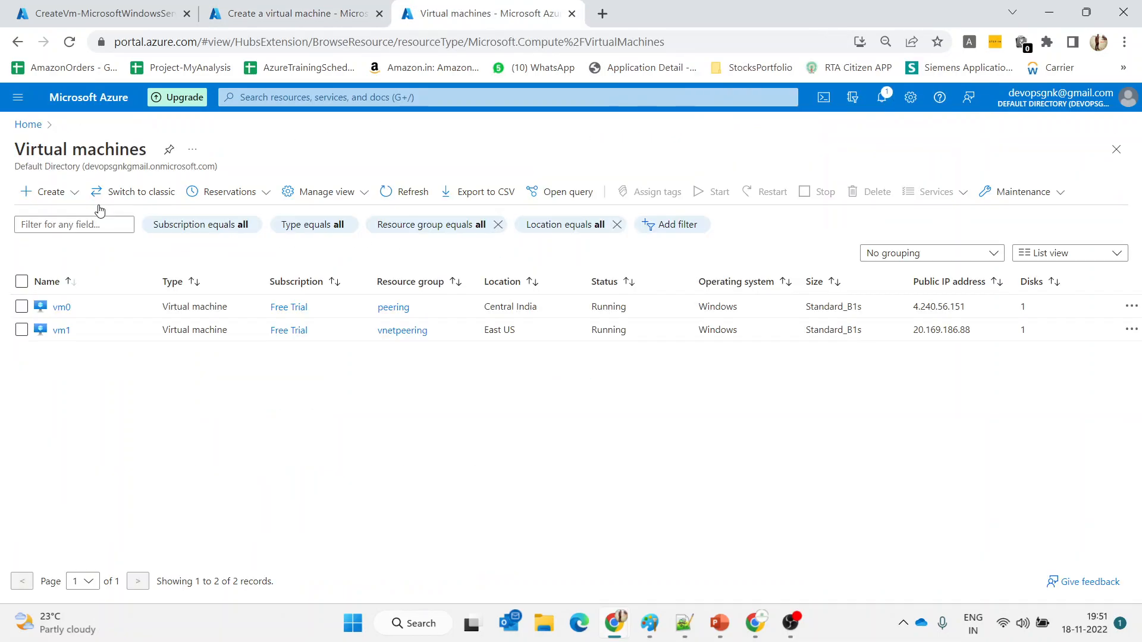
left_click(50, 191)
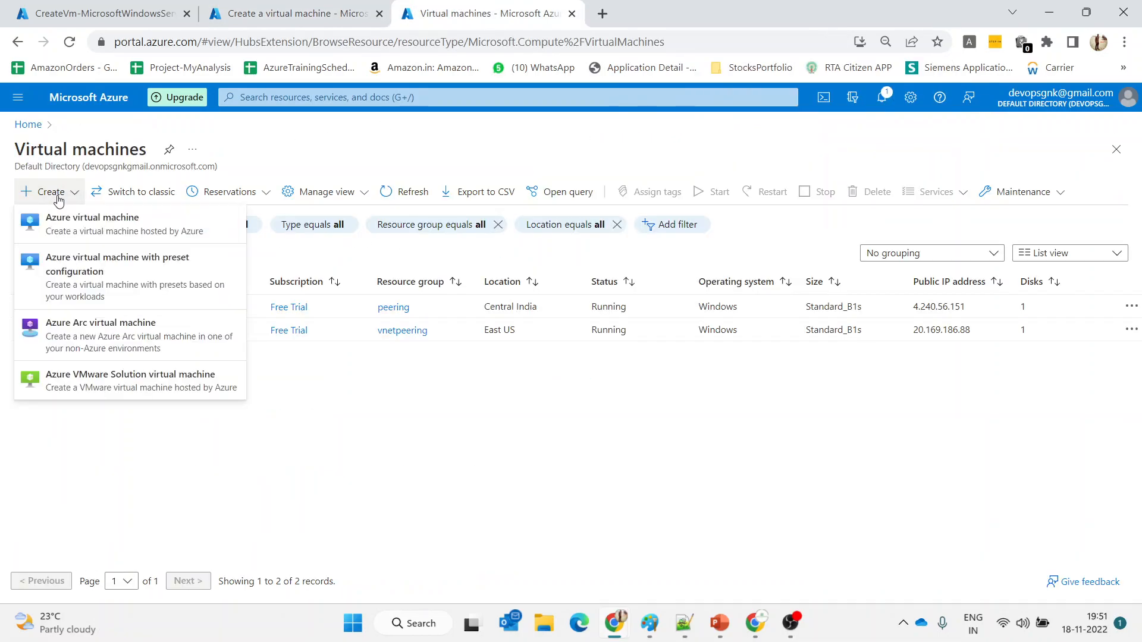
left_click(69, 225)
left_click(296, 7)
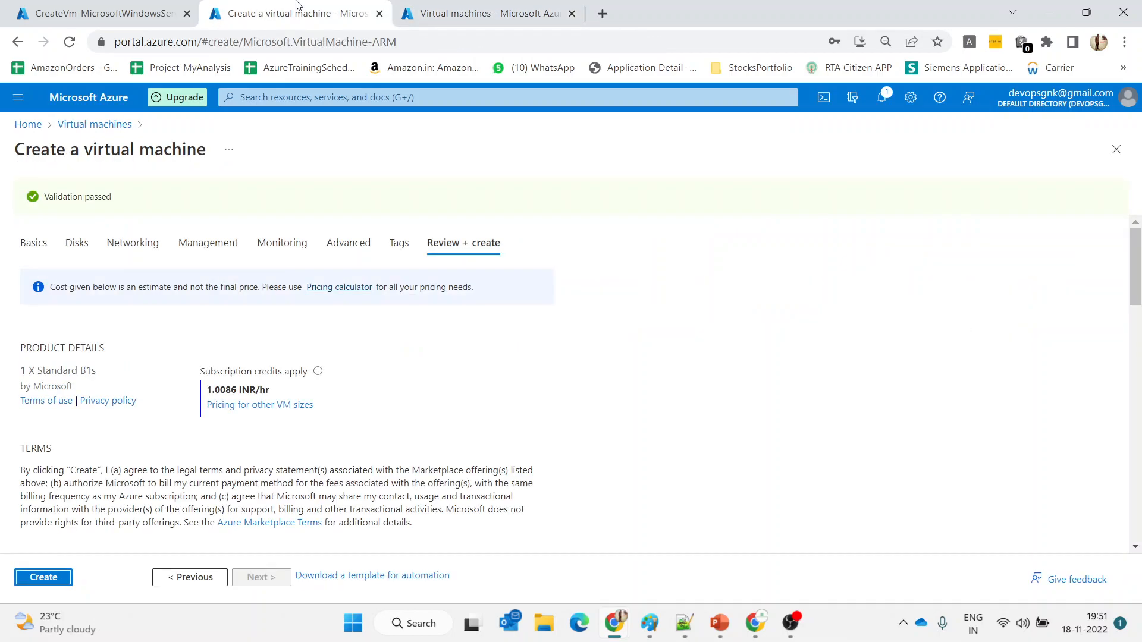
scroll(406, 359, "down", 7)
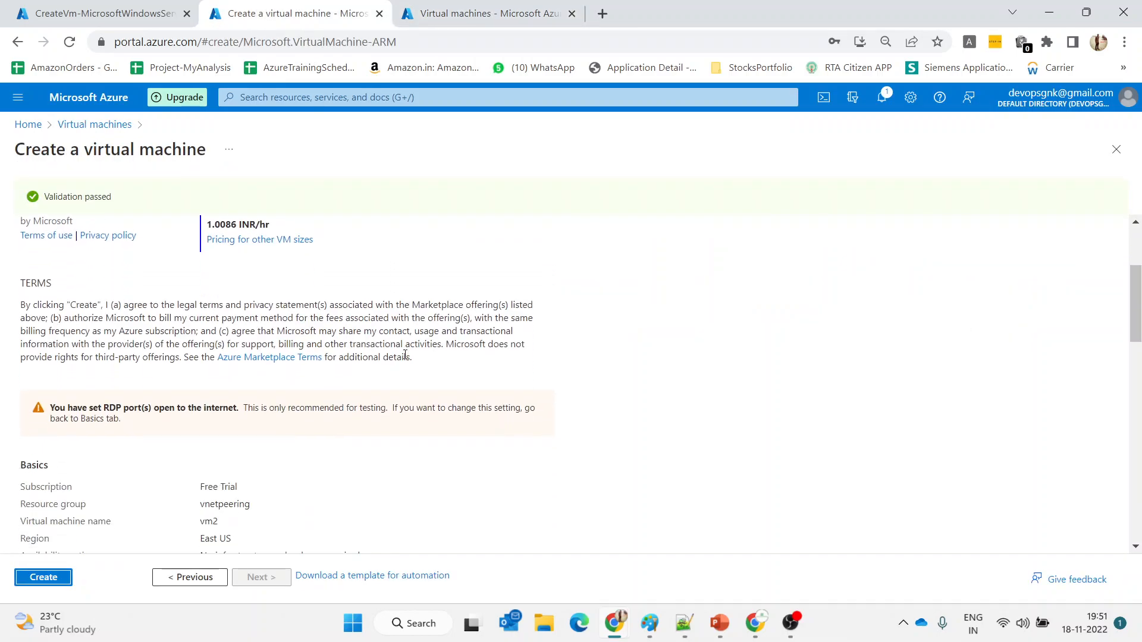
scroll(406, 359, "down", 5)
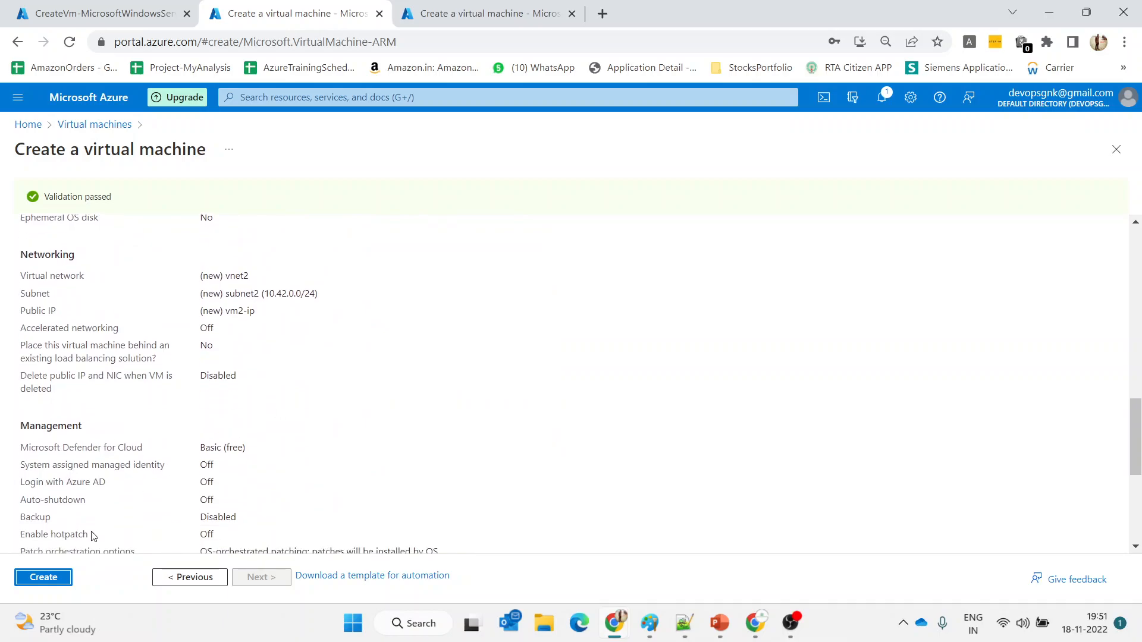
left_click(43, 577)
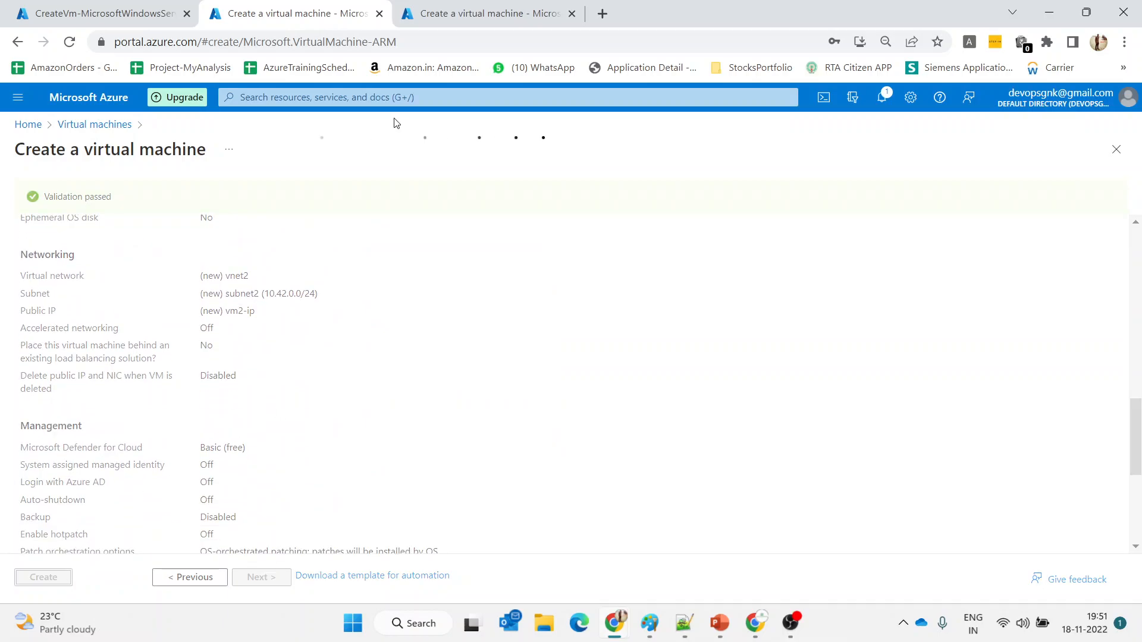
left_click(448, 6)
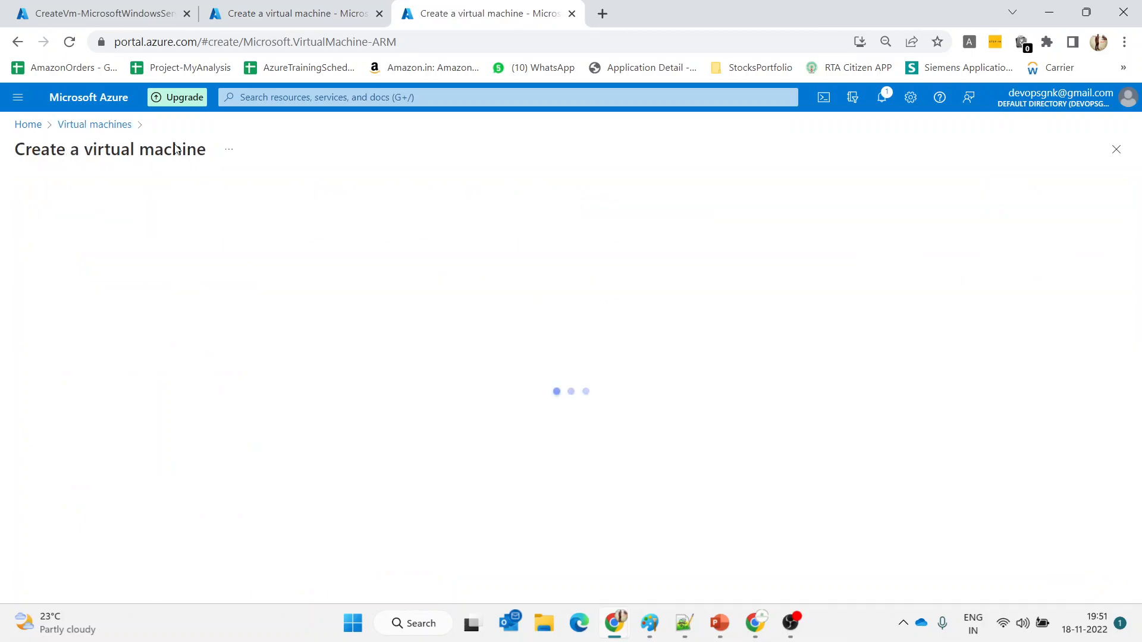
Open the deployed vm1 from its completed deployment, review its Overview, then return to the new VM form
left_click(119, 8)
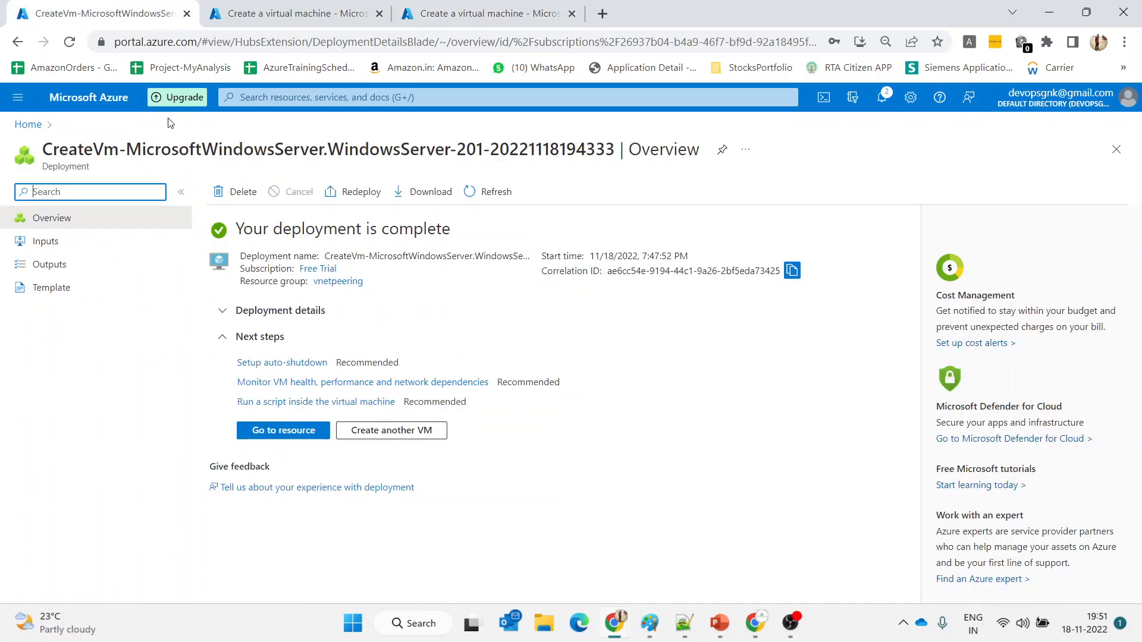
left_click(282, 430)
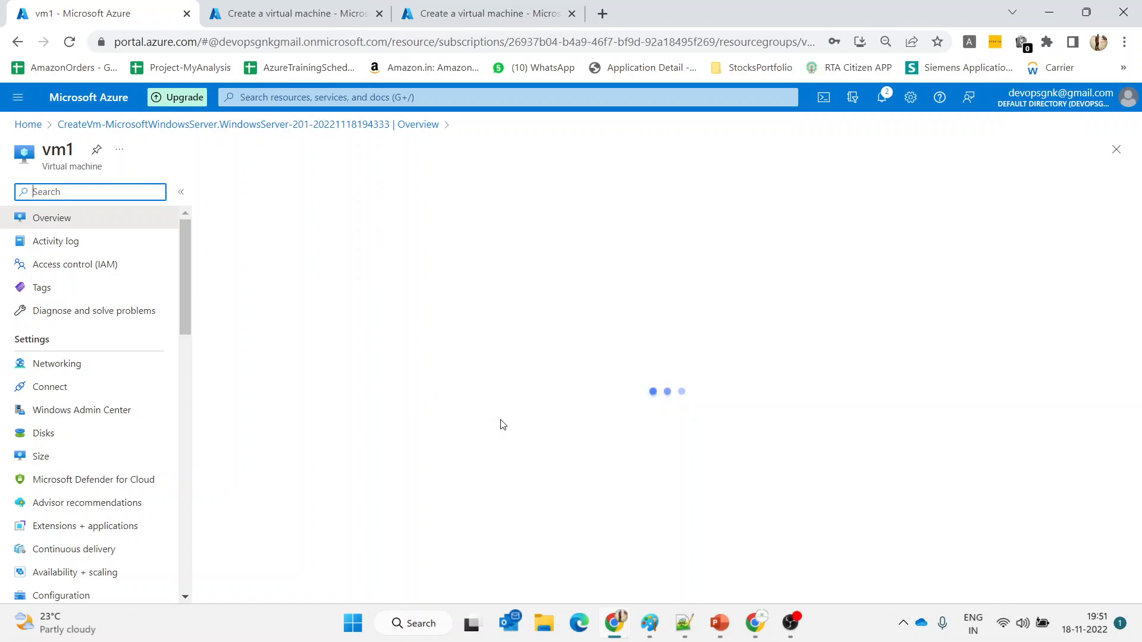
left_click(755, 634)
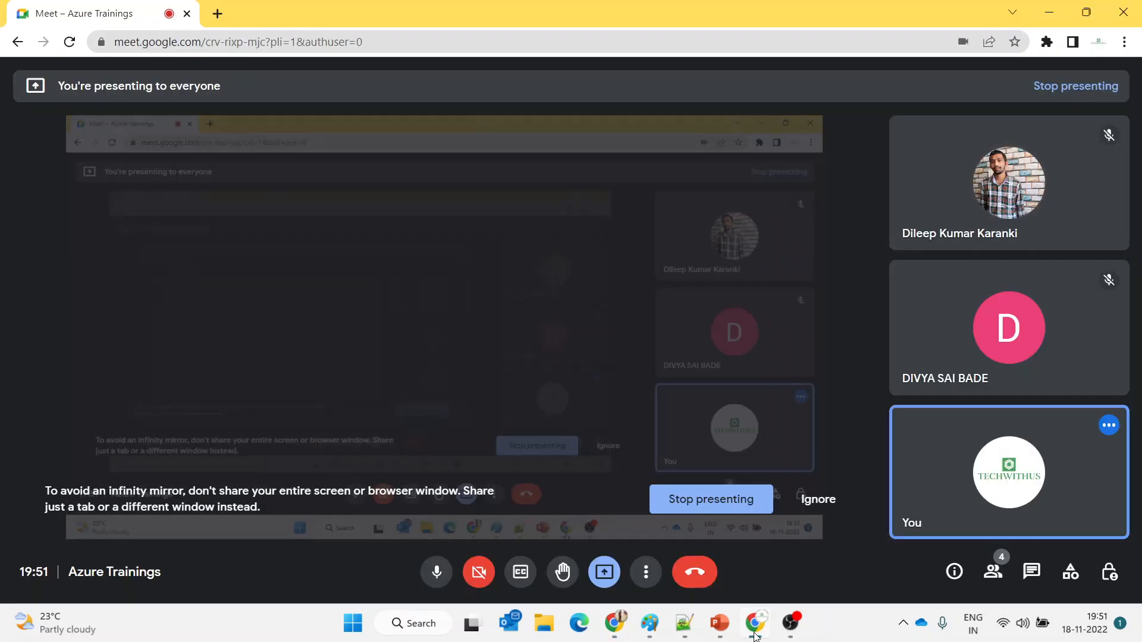
left_click(755, 637)
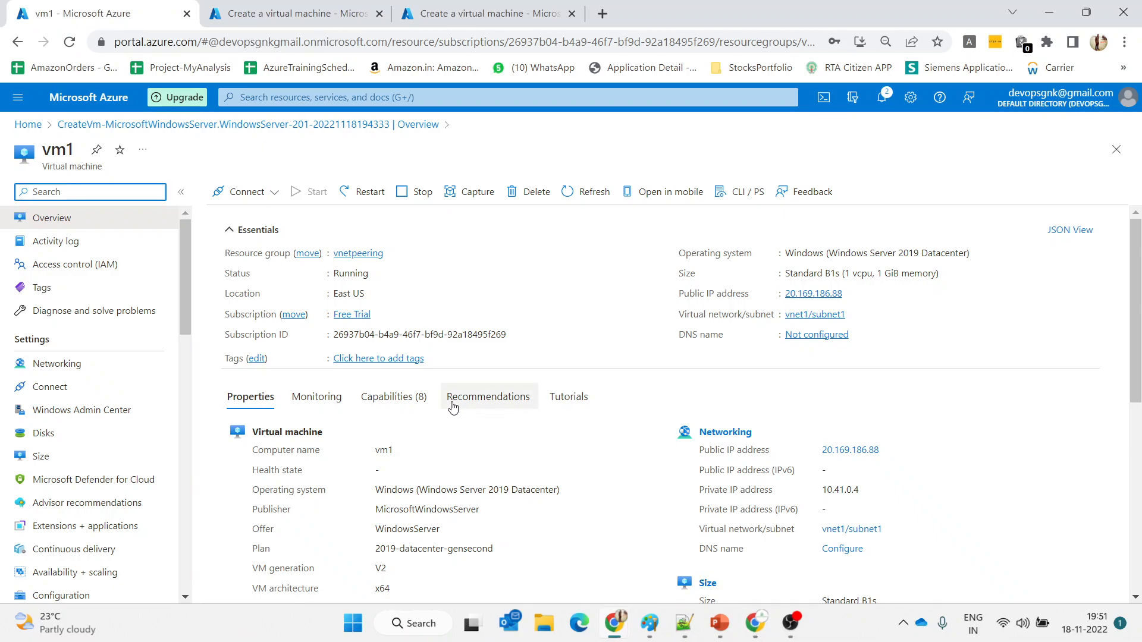
scroll(453, 404, "down", 1)
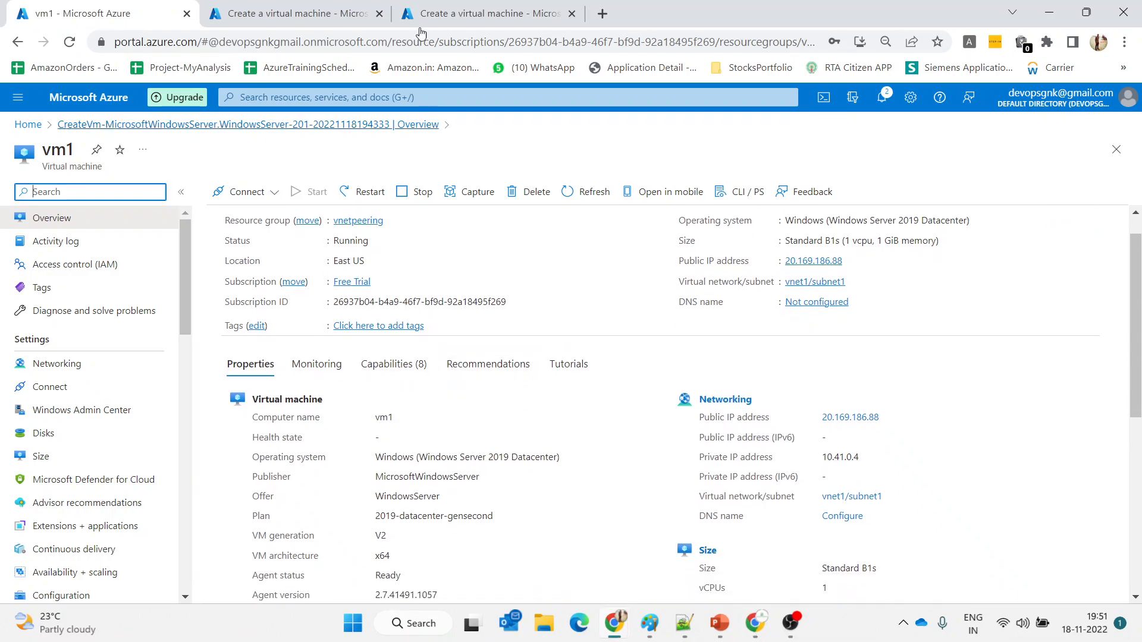
left_click(454, 6)
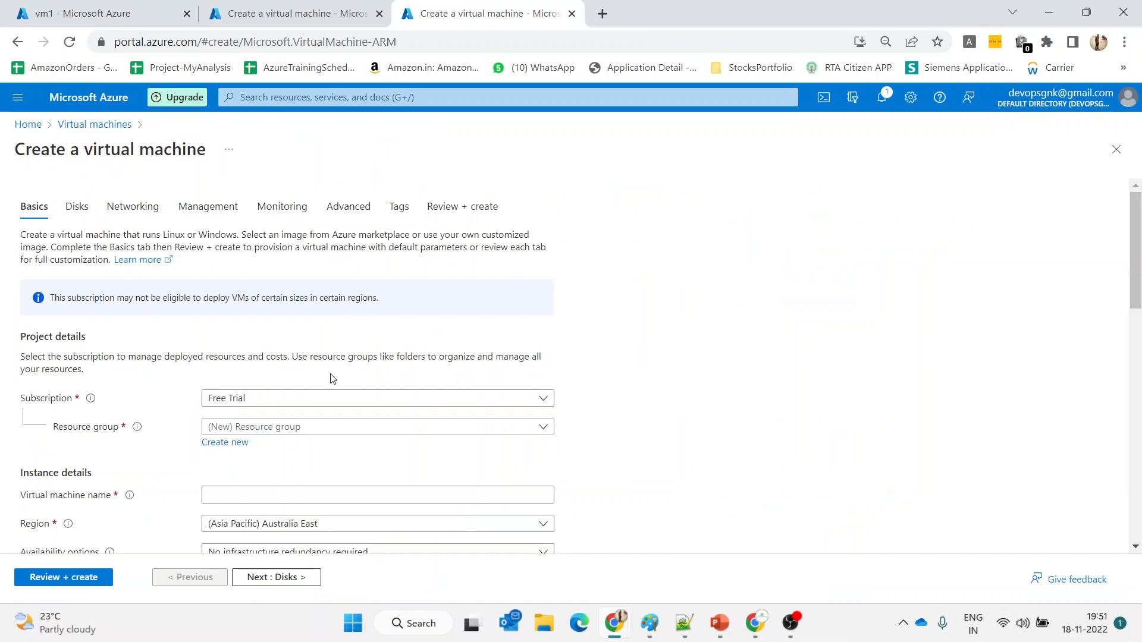
Select the vnetpeering resource group and name the virtual machine vm3
left_click(331, 432)
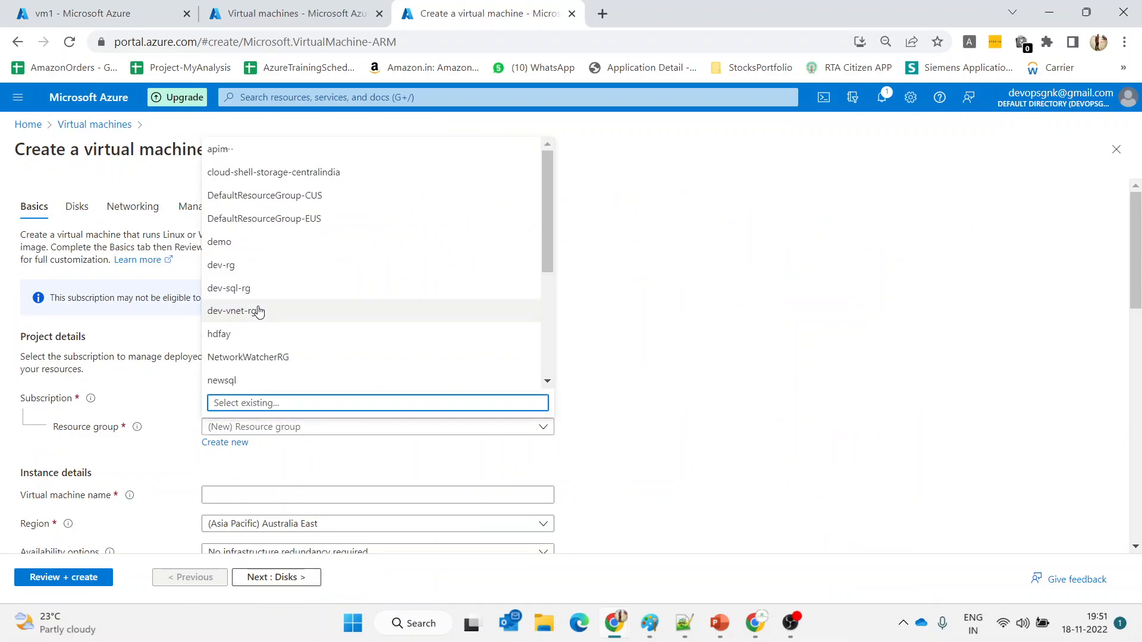
type("vn")
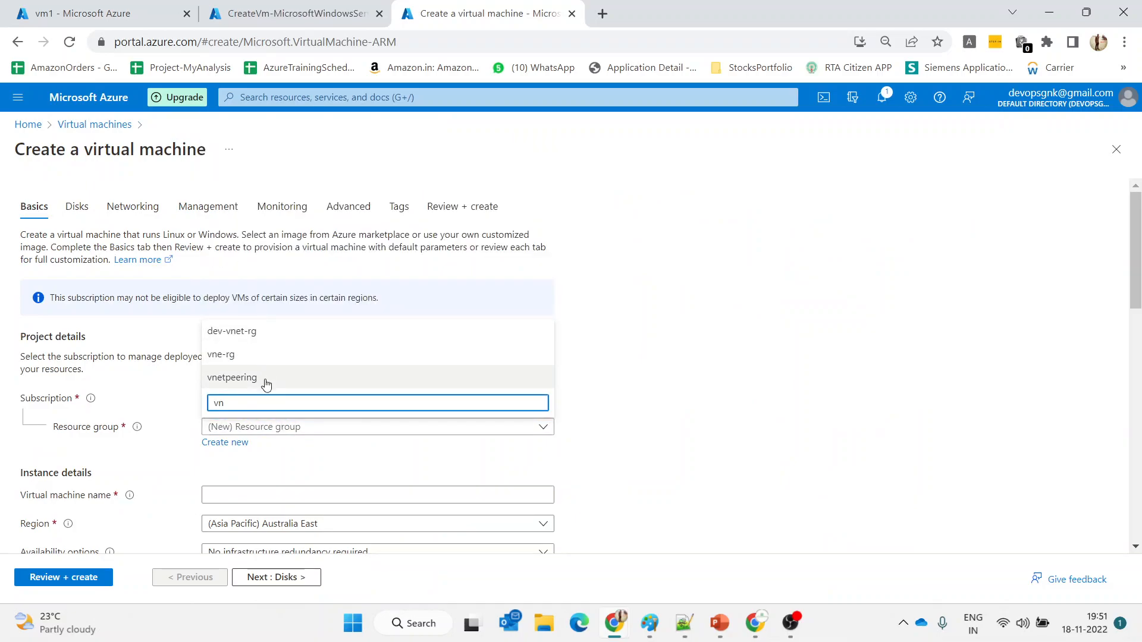
left_click(266, 381)
left_click(294, 497)
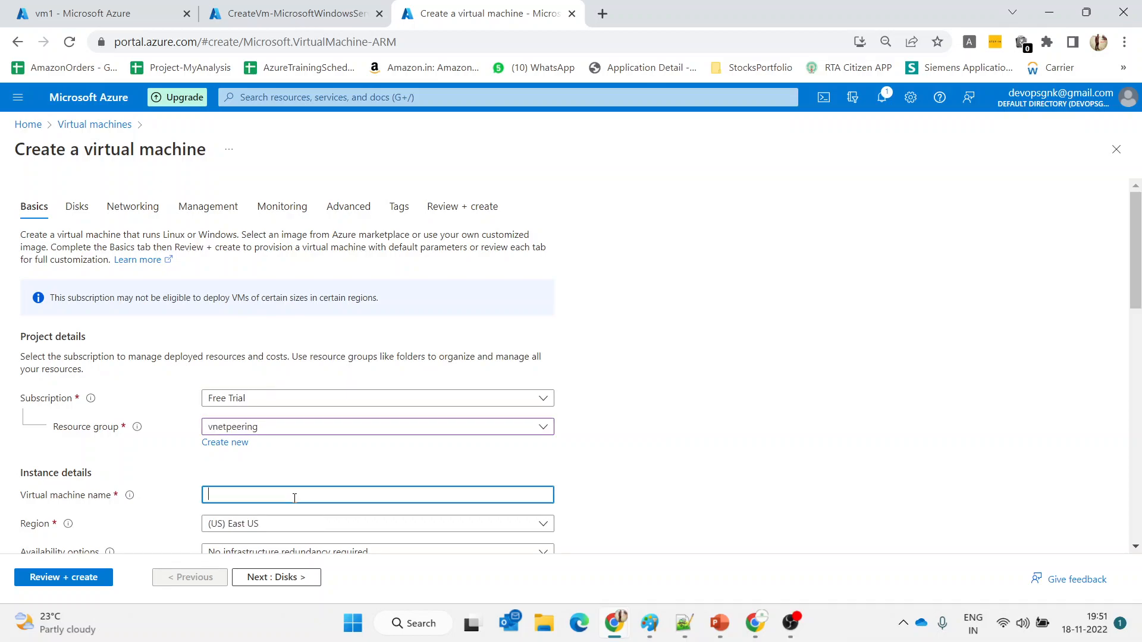
type("vm3")
left_click(416, 467)
Set the region to West US 3 and the image to Windows Server 2019 Datacenter - Gen2
scroll(416, 464, "down", 2)
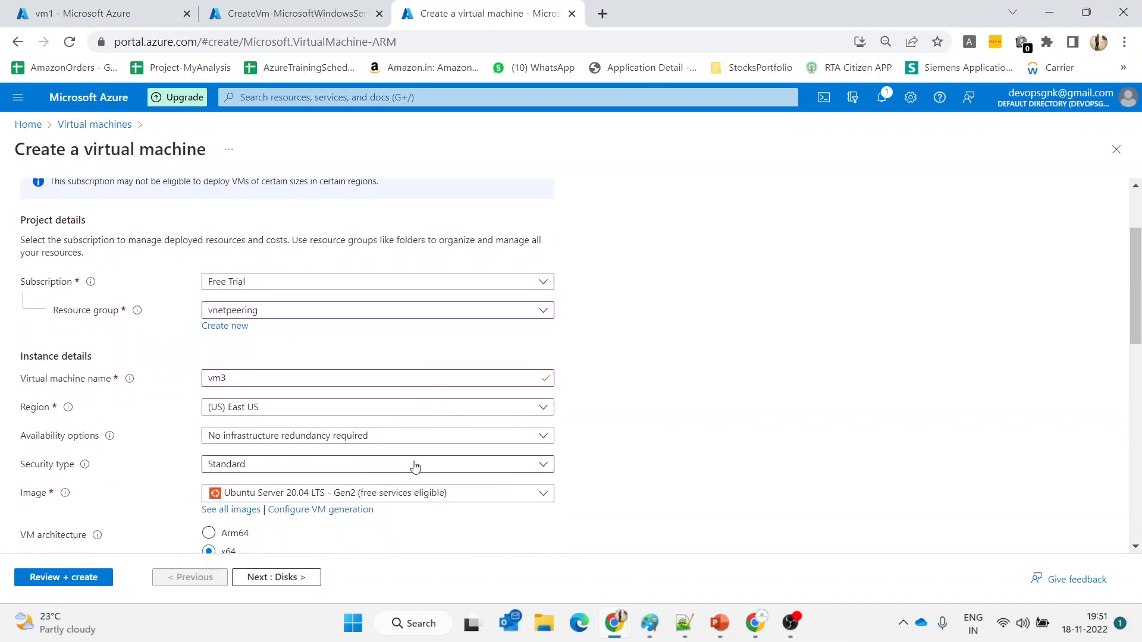
left_click(337, 408)
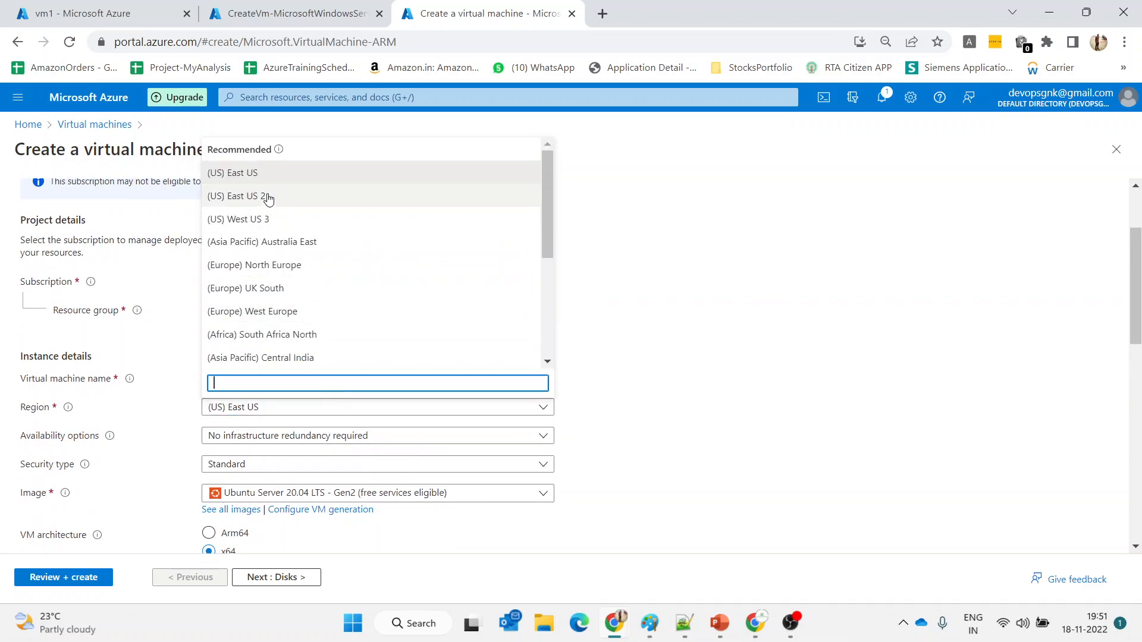
type("west")
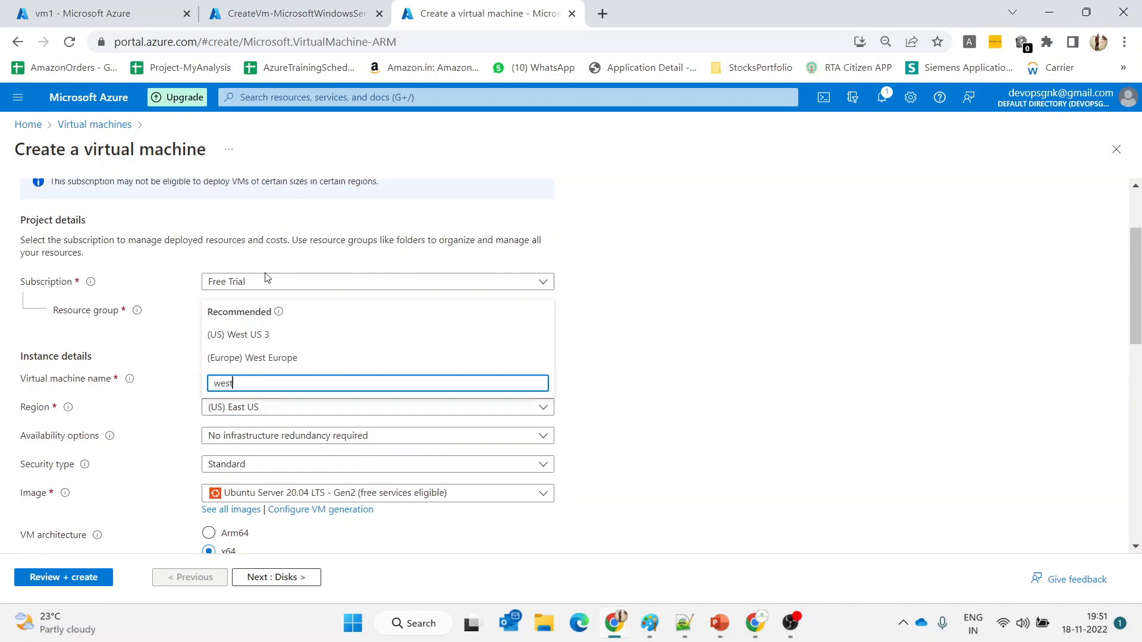
left_click(275, 336)
scroll(586, 428, "down", 1)
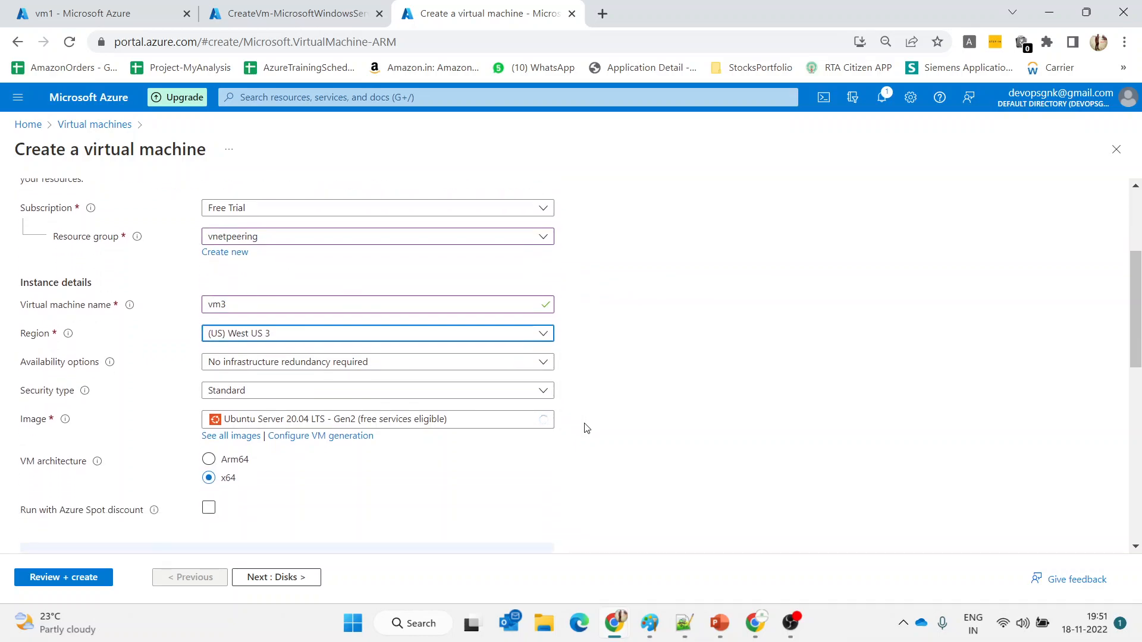
left_click(408, 417)
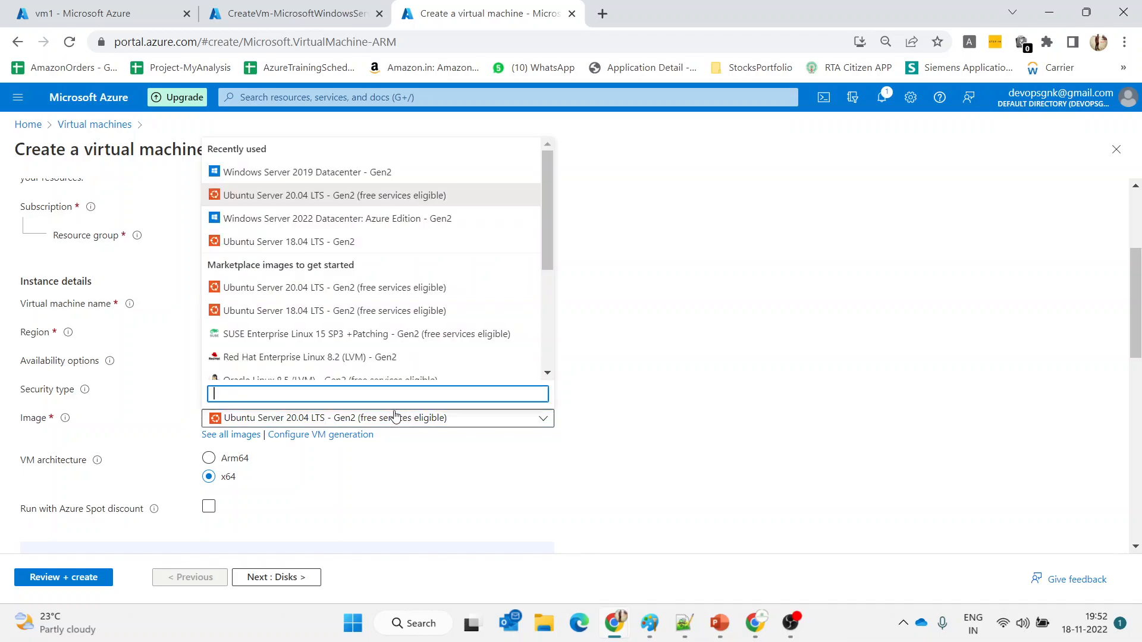
left_click(281, 177)
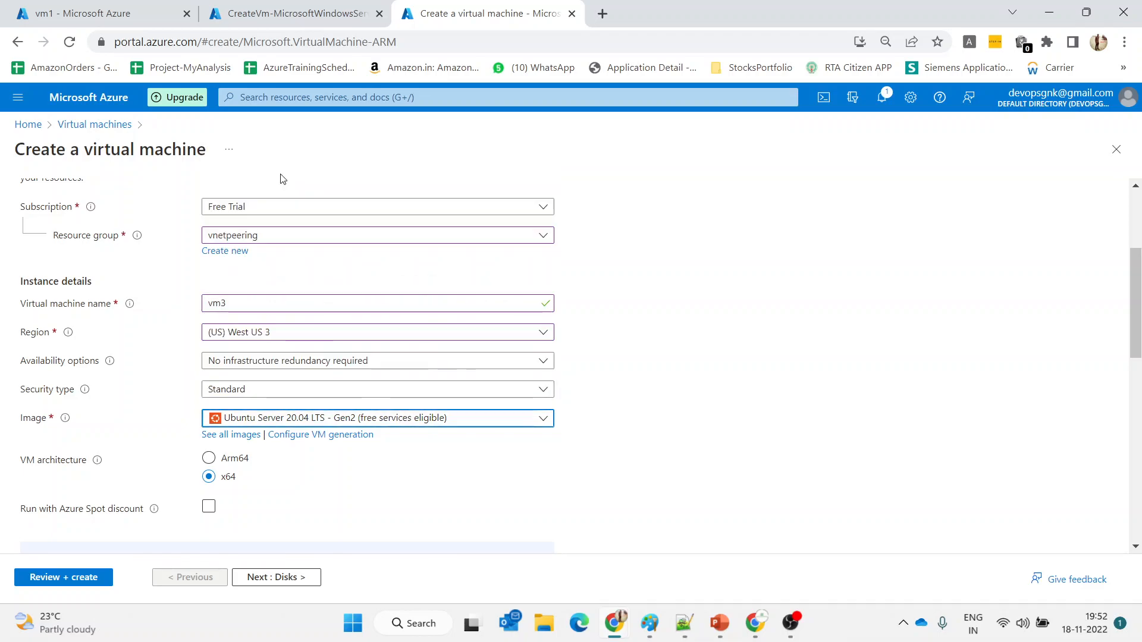
Begin on the administrator username, then reopen the Region list and search 'wes'
scroll(356, 491, "down", 4)
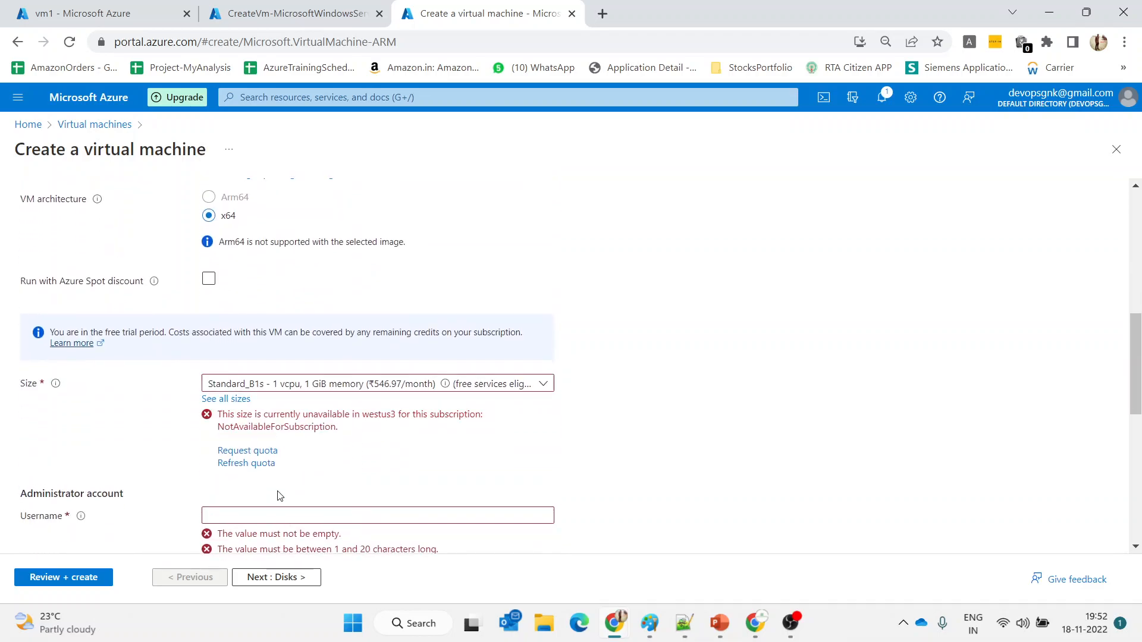
scroll(363, 471, "down", 2)
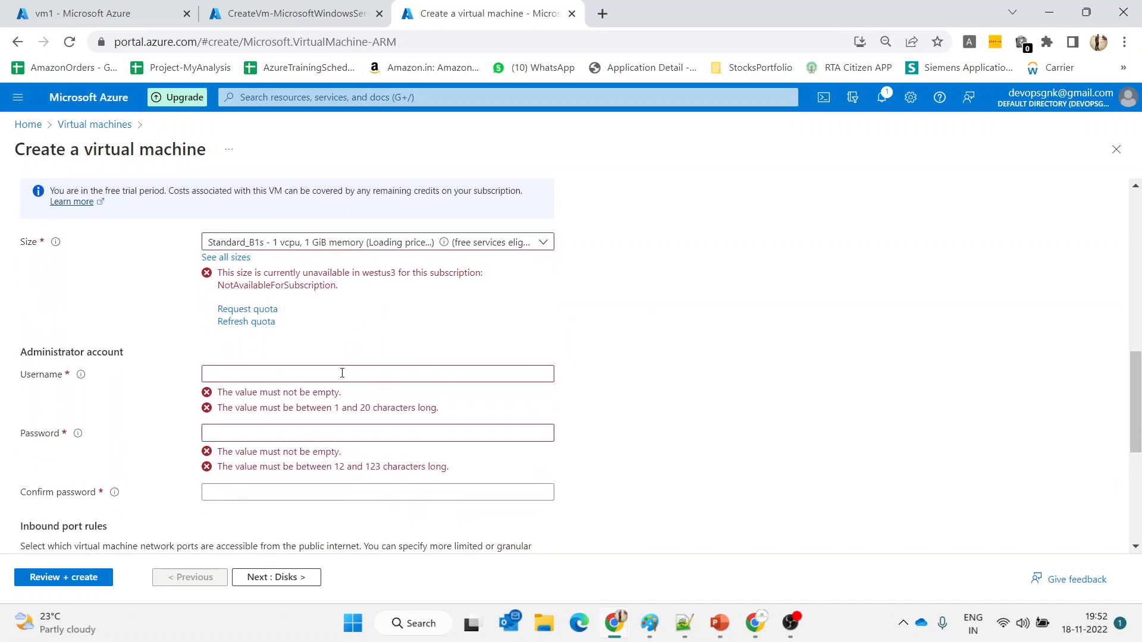
left_click(296, 369)
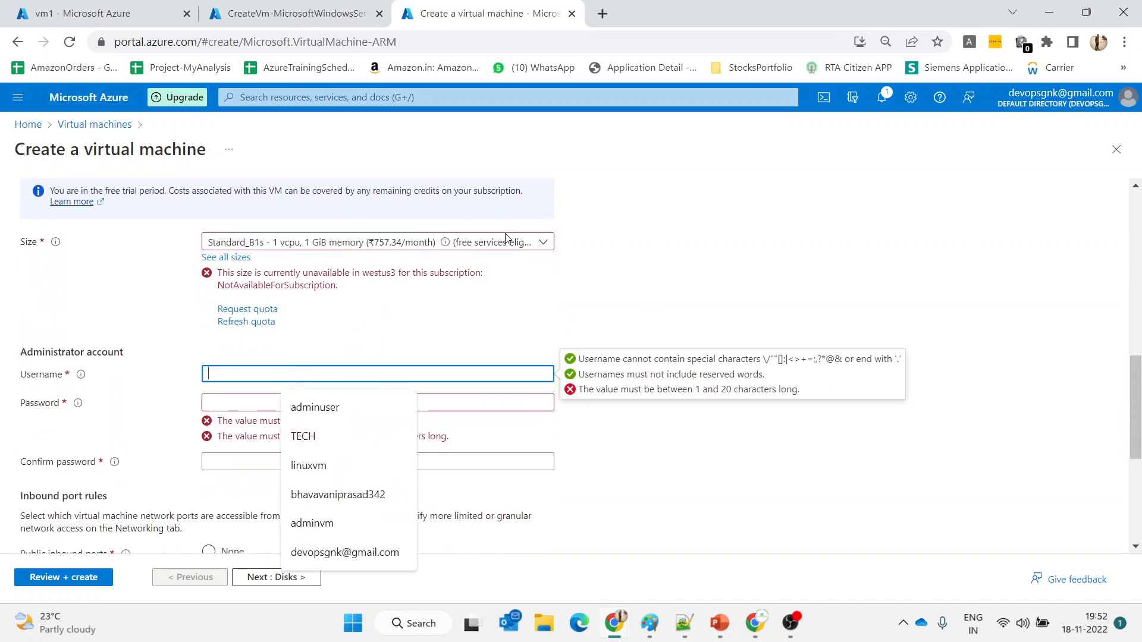
left_click(641, 245)
scroll(641, 246, "up", 1)
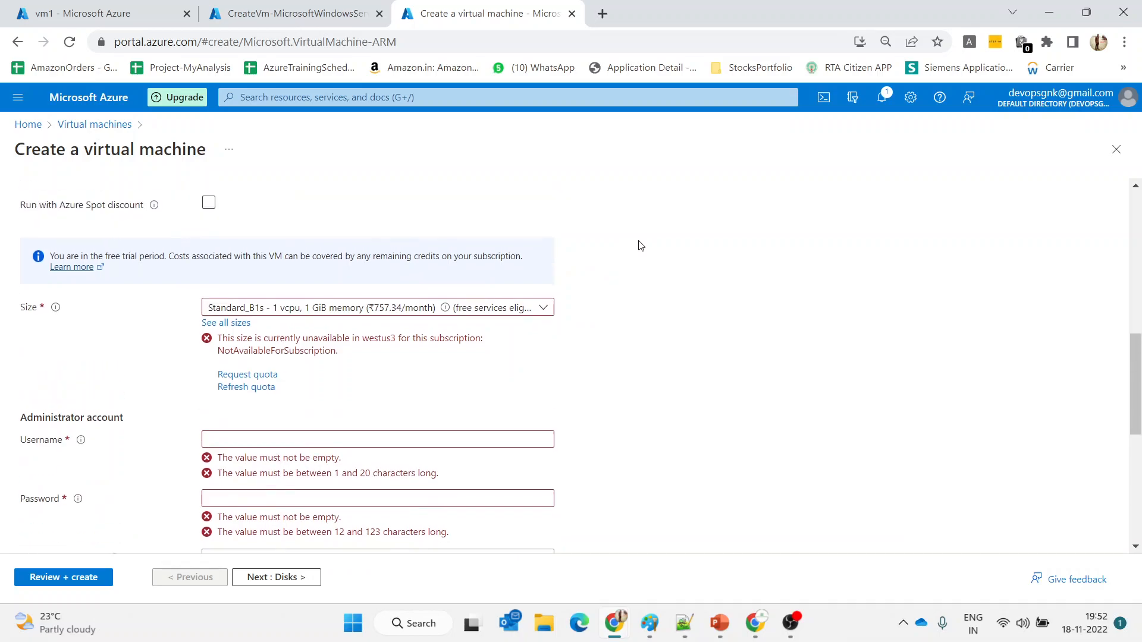
scroll(641, 245, "up", 2)
scroll(426, 247, "up", 2)
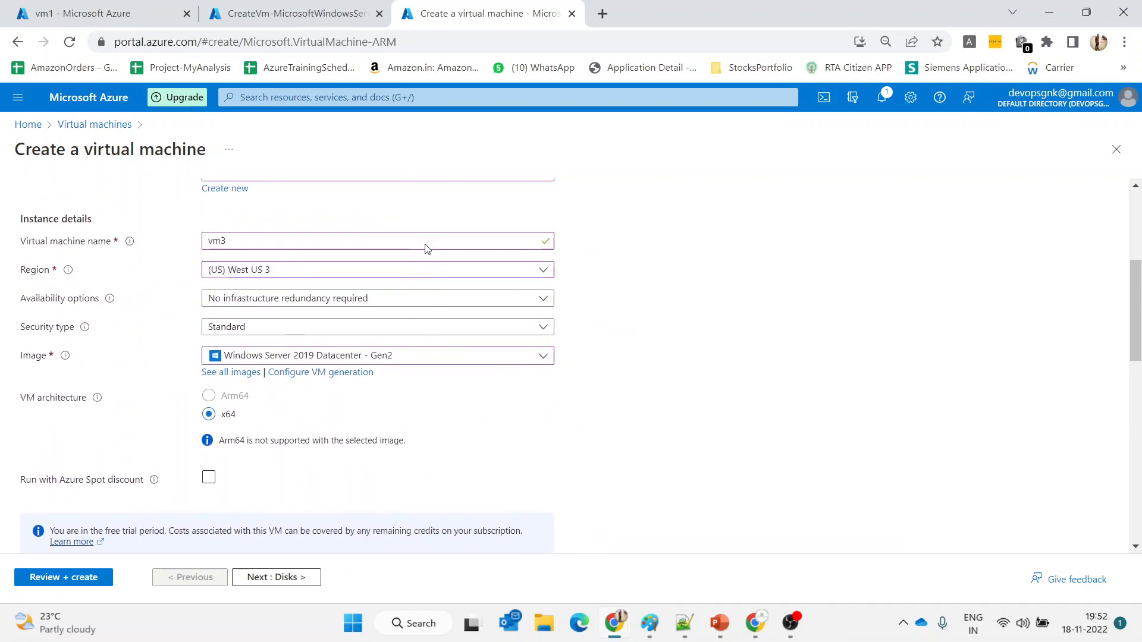
left_click(365, 278)
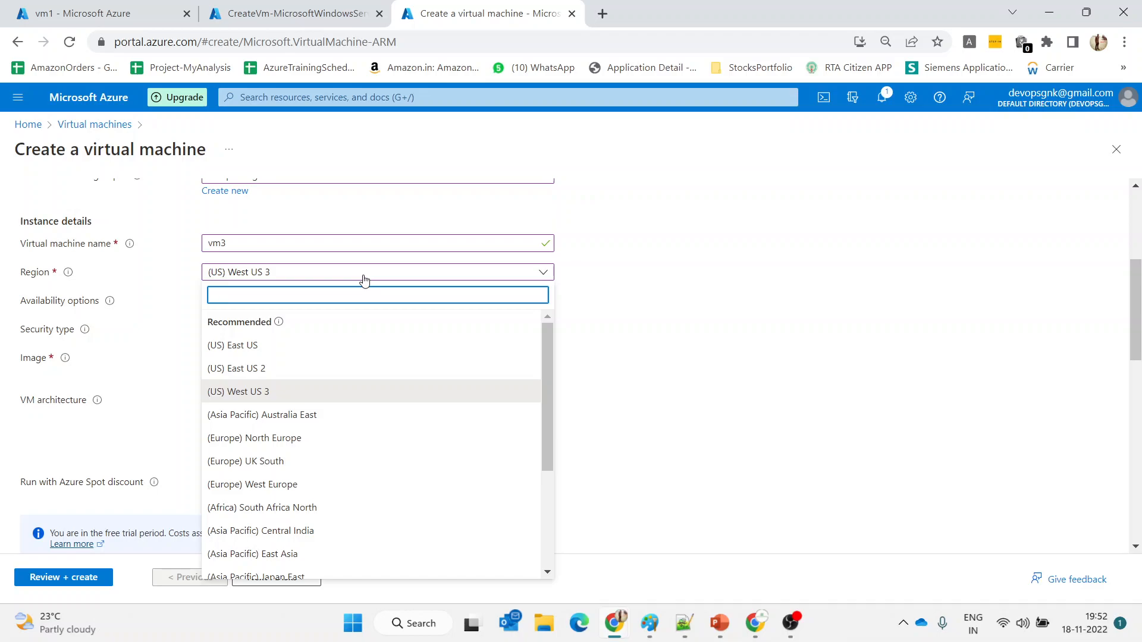
type("west")
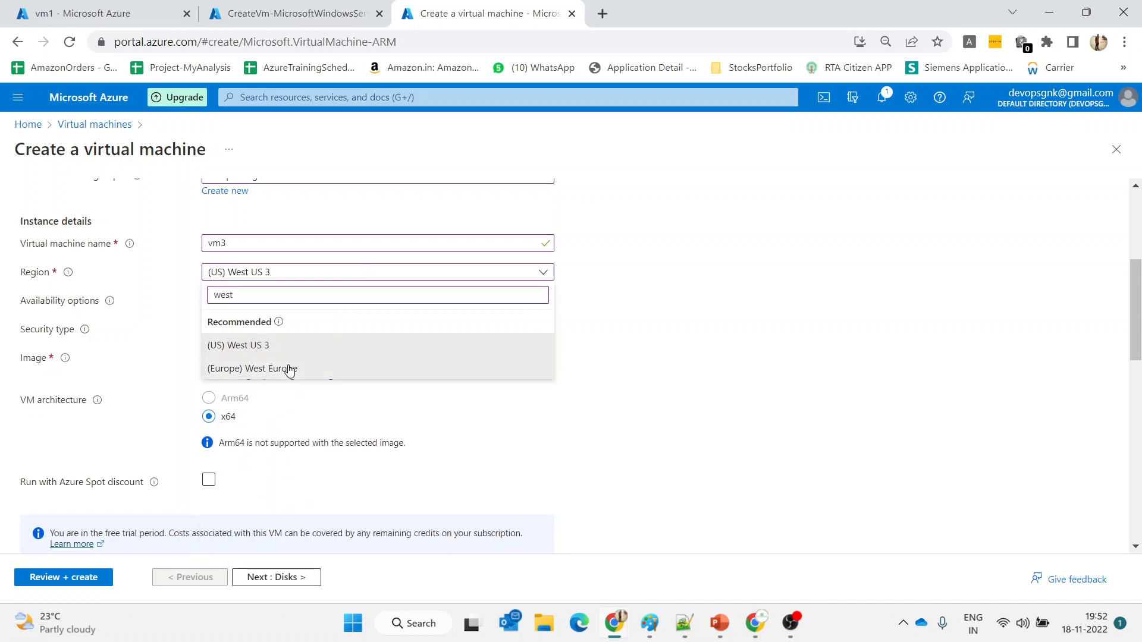
Change vm3's region to (Europe) West Europe
left_click(290, 369)
scroll(720, 340, "down", 3)
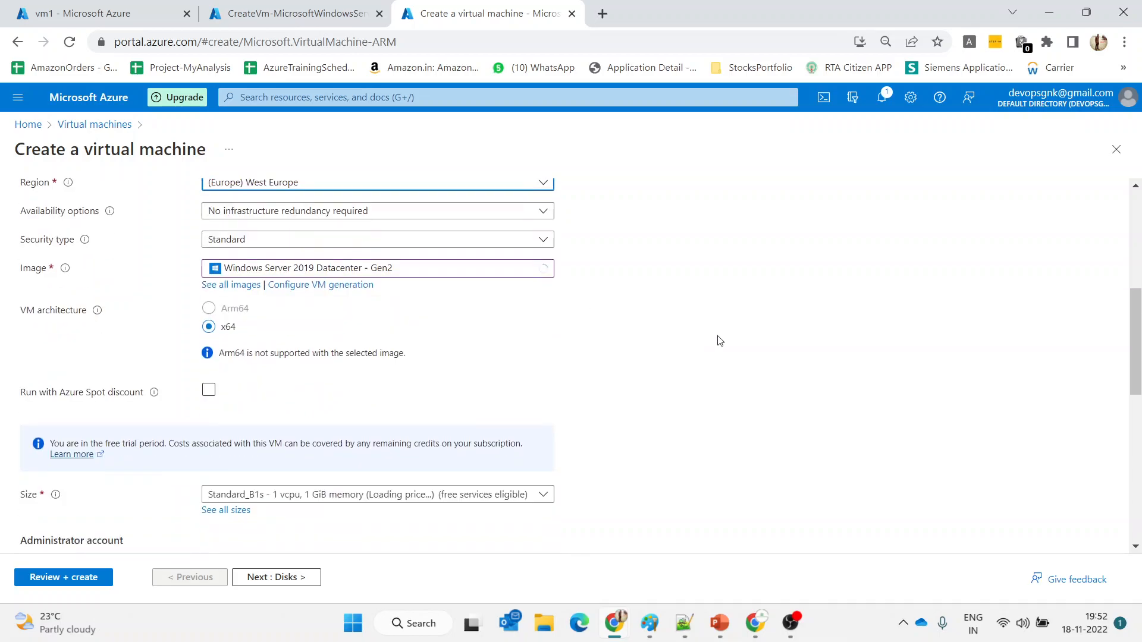
scroll(720, 340, "up", 1)
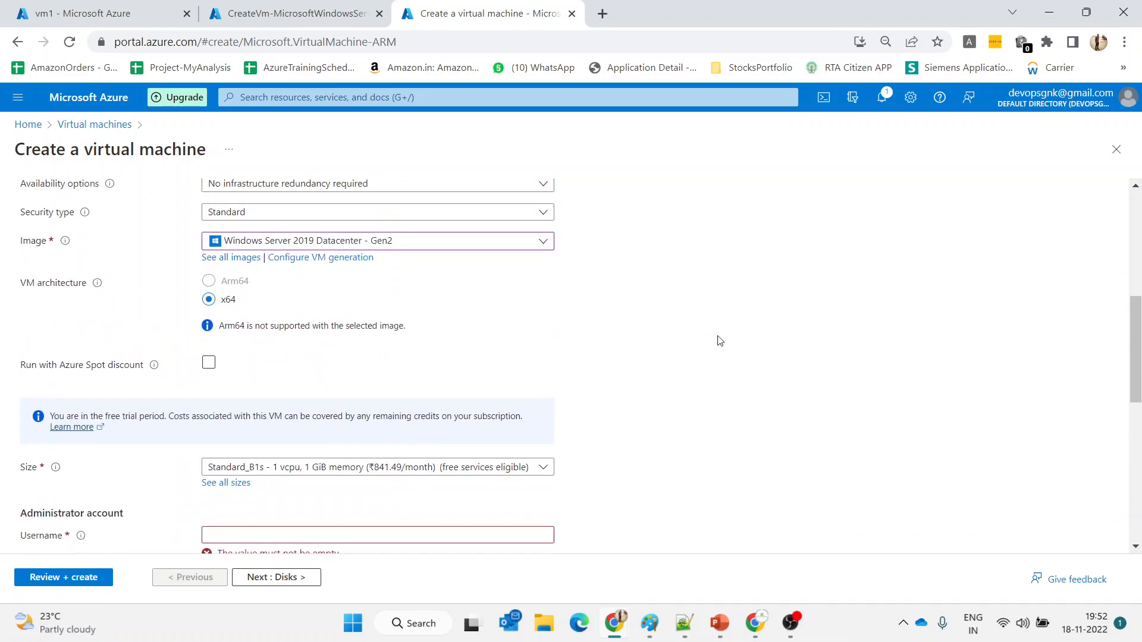
scroll(720, 340, "down", 2)
scroll(719, 340, "up", 2)
scroll(720, 340, "down", 4)
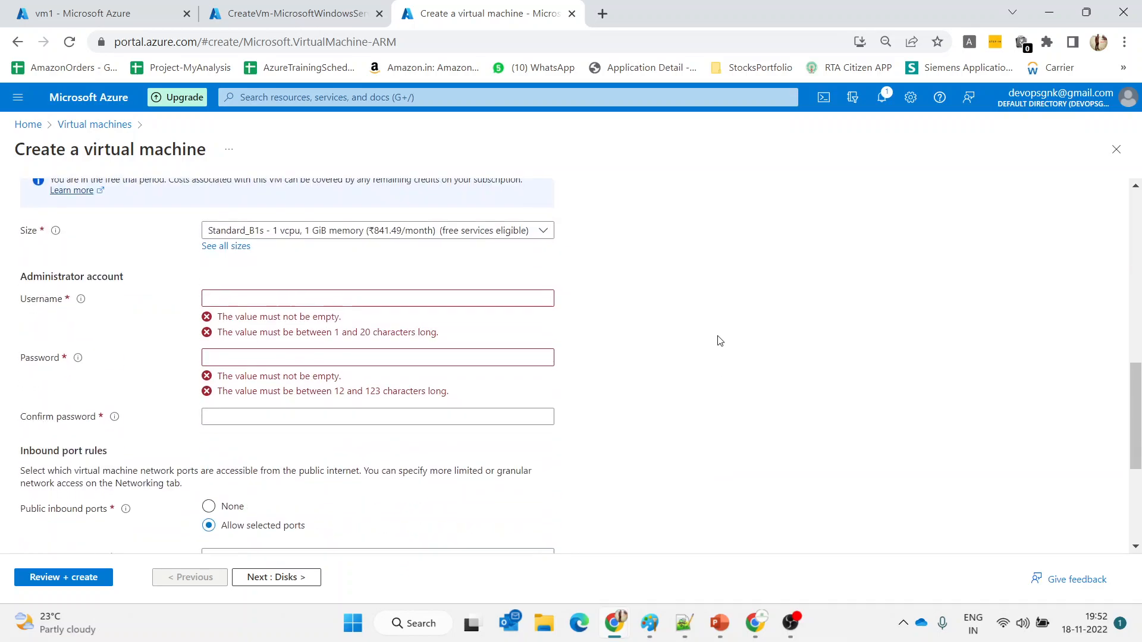
Enter adminuser as the administrator username, then type the password and start confirming it
left_click(358, 301)
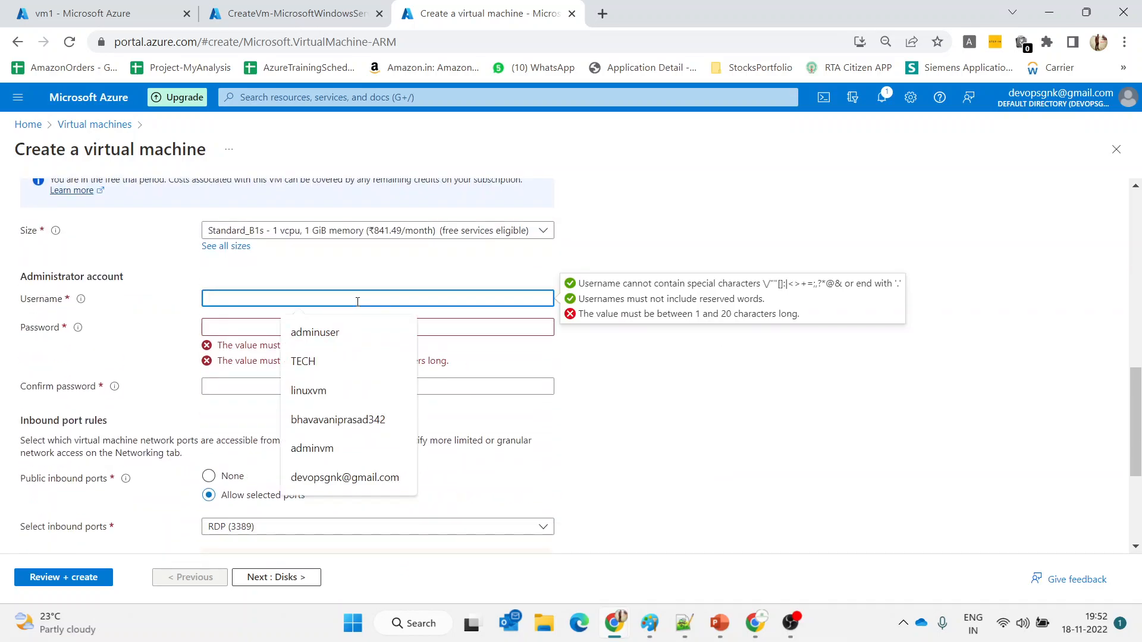
type("a")
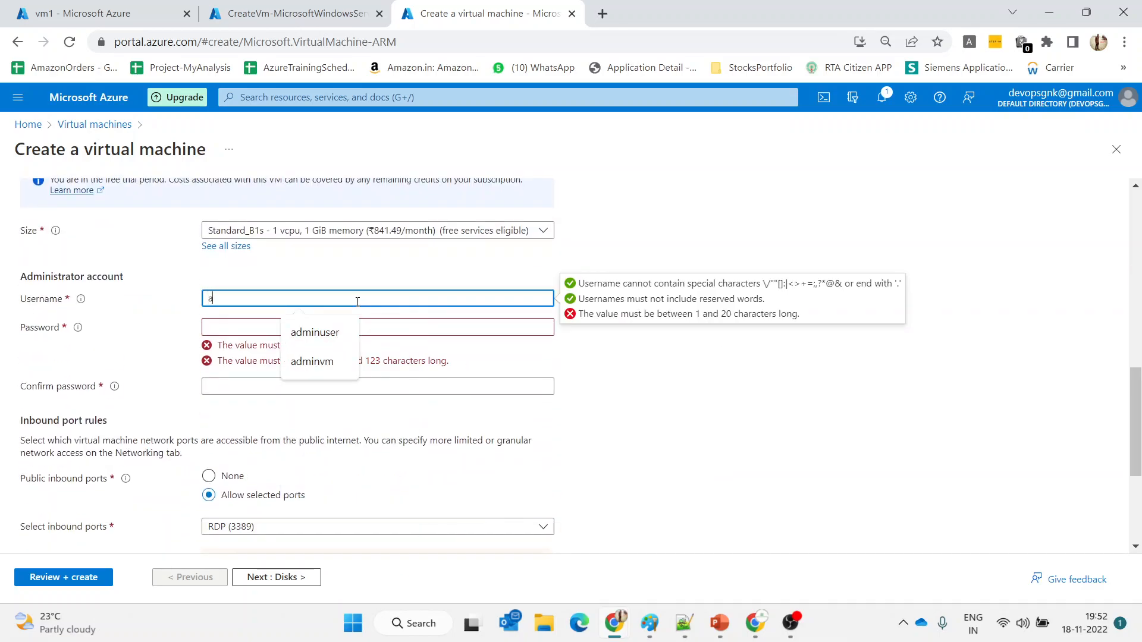
type("dminuser")
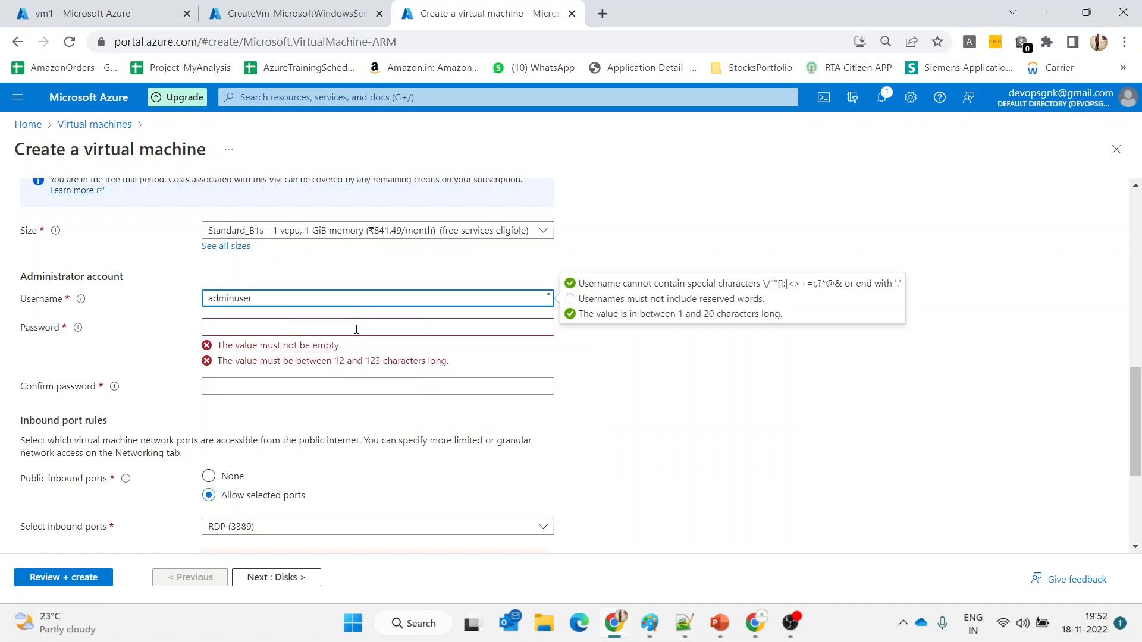
left_click(356, 328)
type("••")
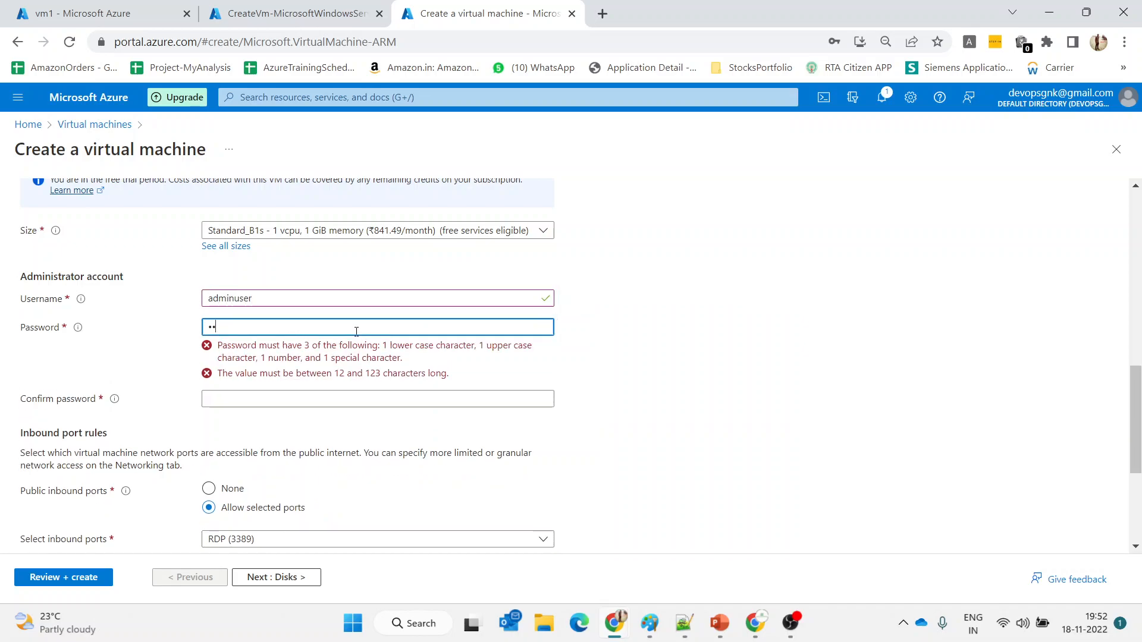
type("••••••••")
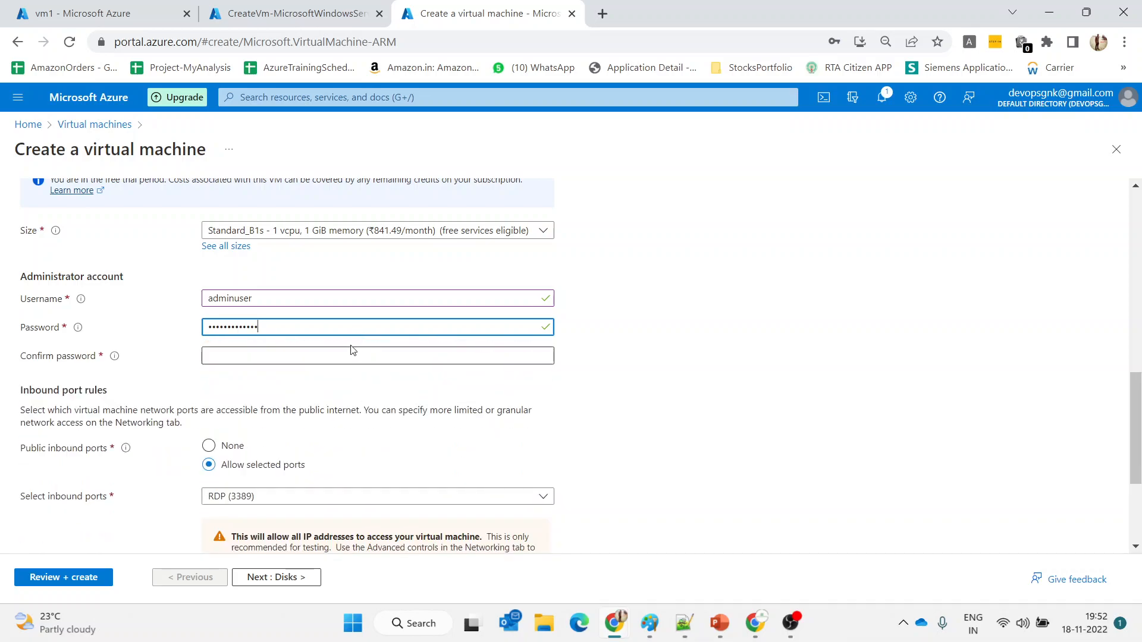
left_click(351, 347)
left_click(351, 351)
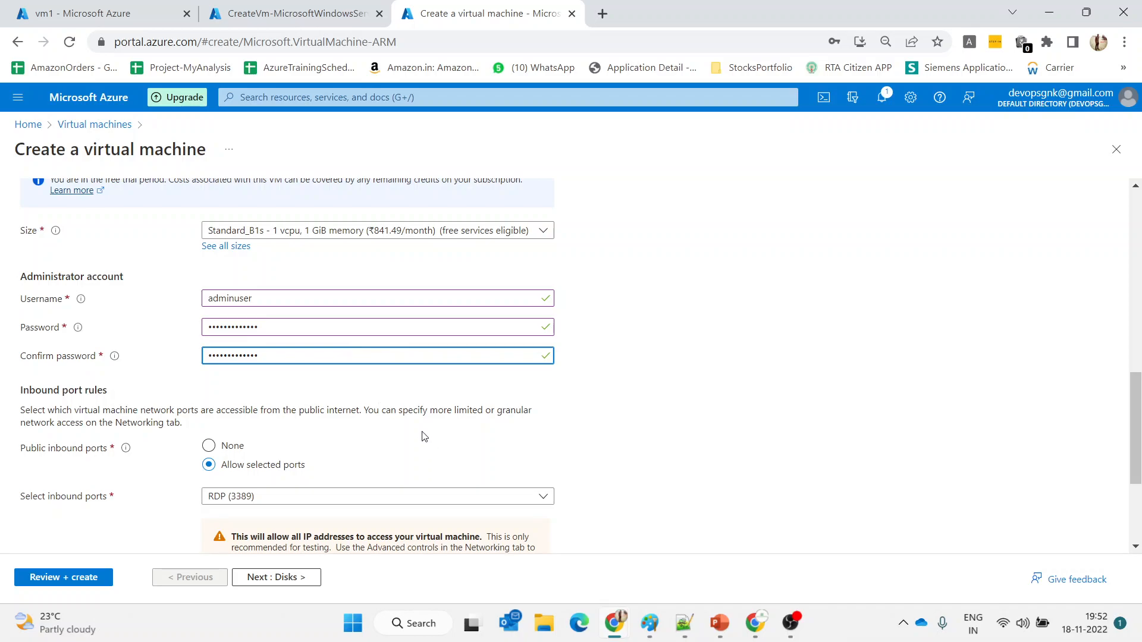
Choose Standard SSD for vm3's OS disk, go on to Networking, and dismiss the save-password offer
left_click(305, 577)
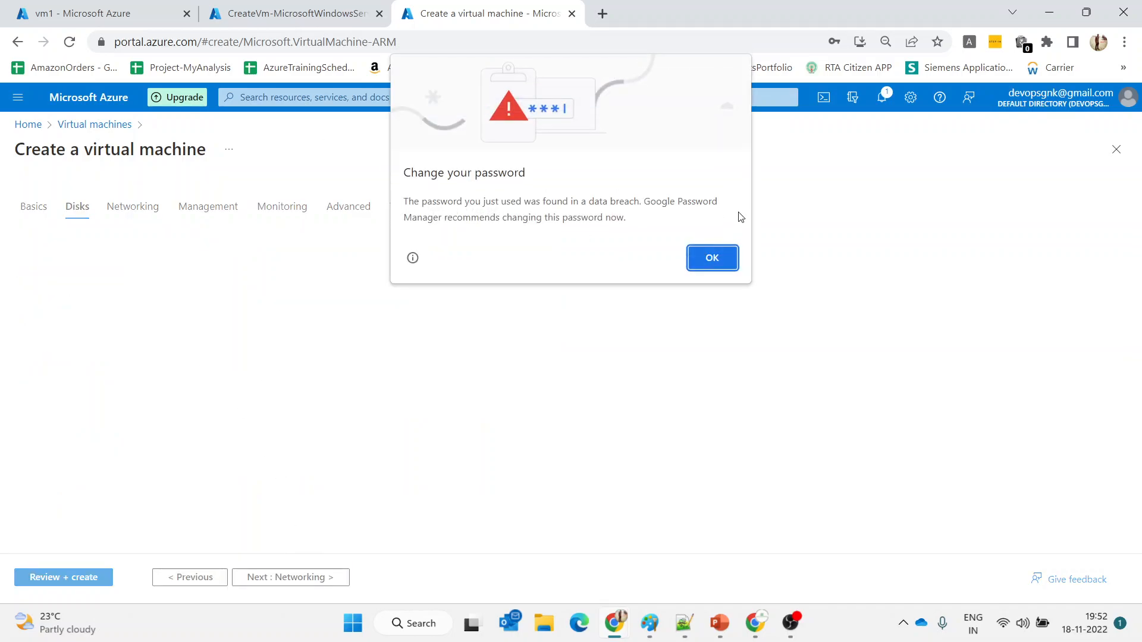
left_click(722, 262)
left_click(409, 438)
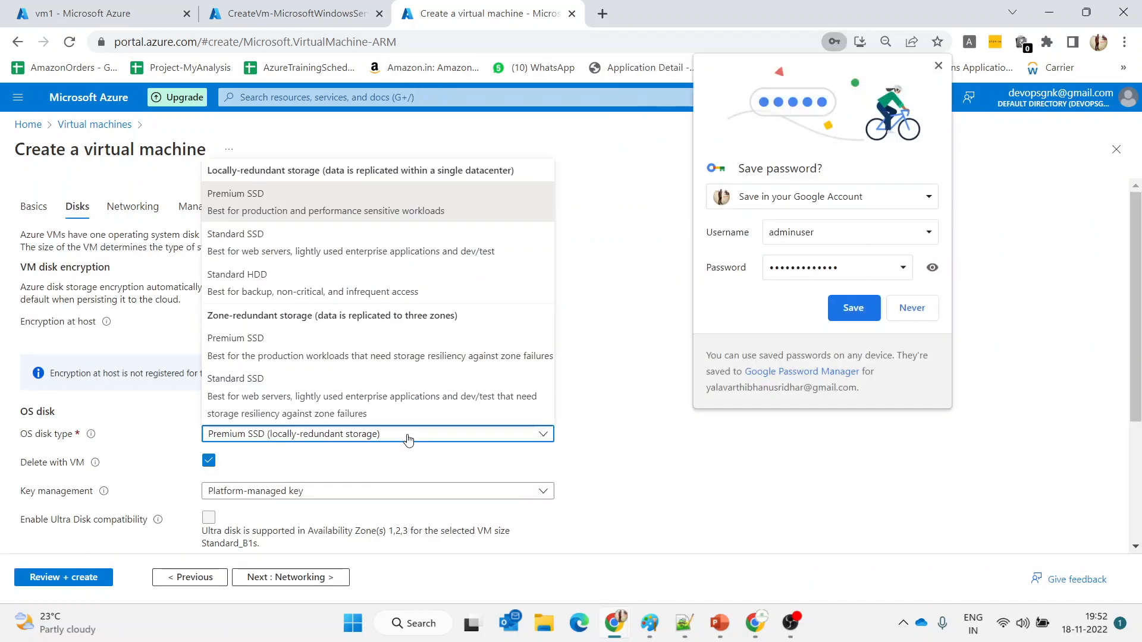
left_click(253, 244)
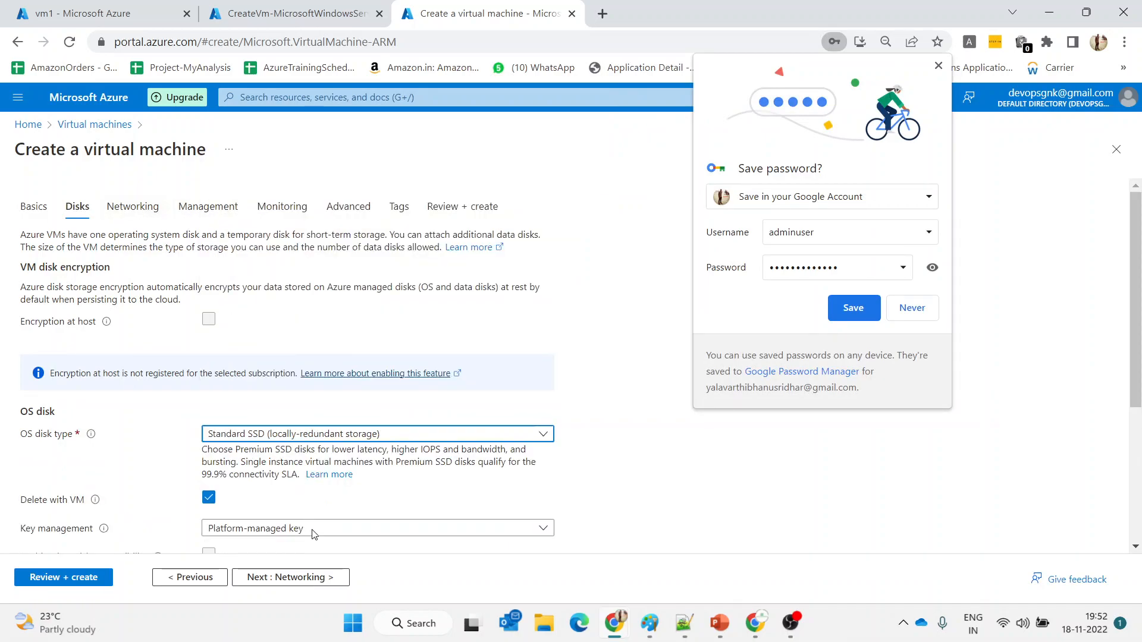
left_click(308, 578)
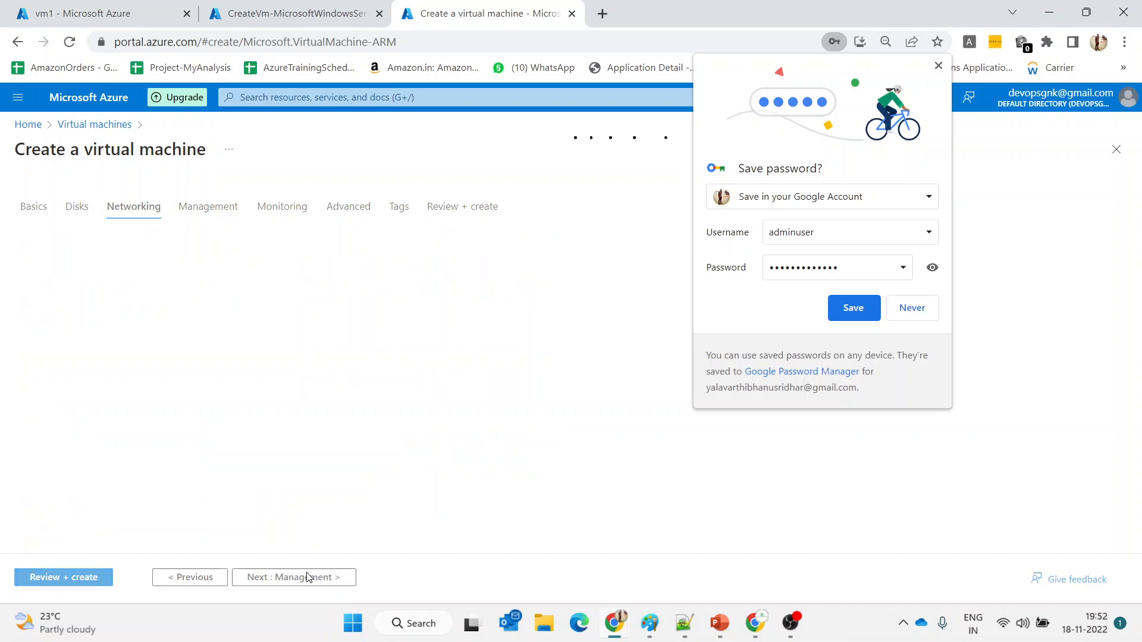
left_click(941, 63)
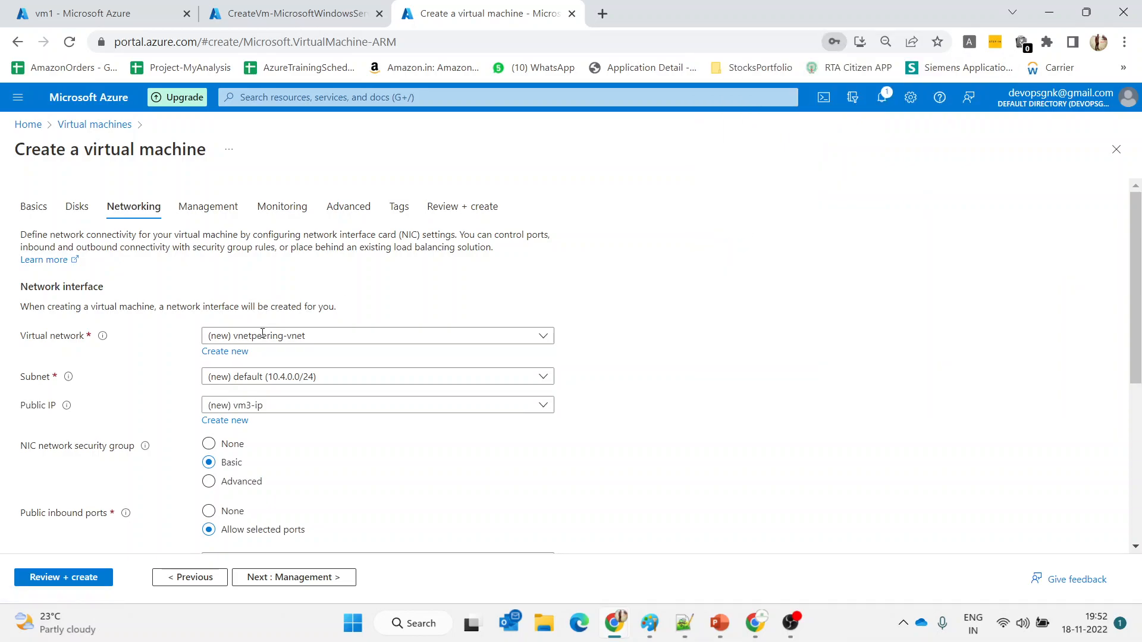
left_click(232, 351)
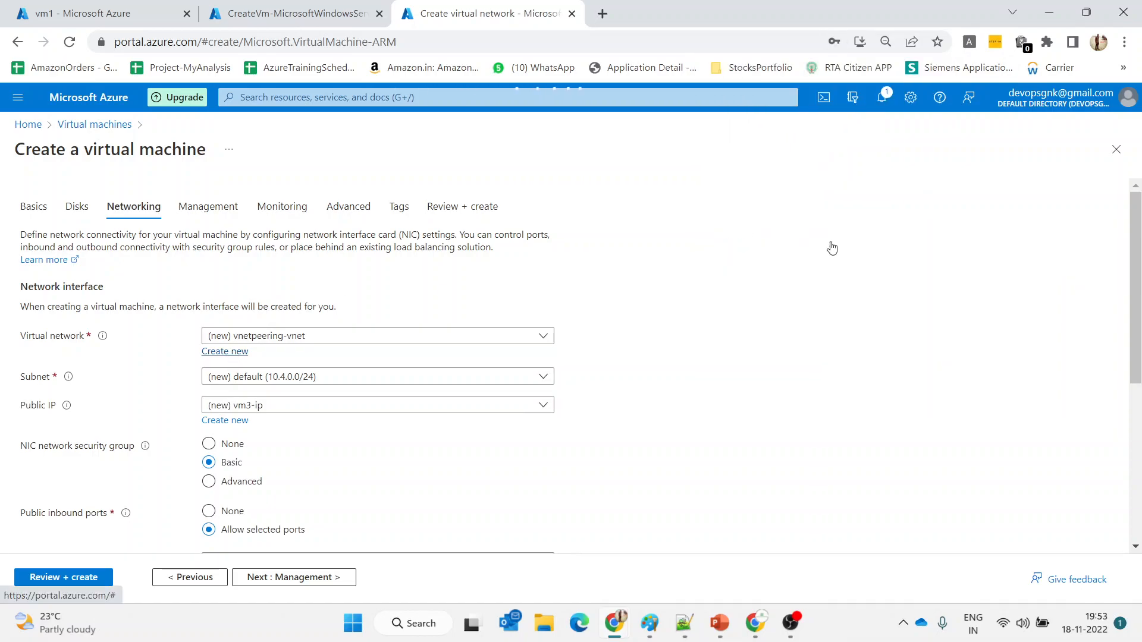
Name the new network vnet3 and set its address space to 10.43.0.0/22
left_click(752, 235)
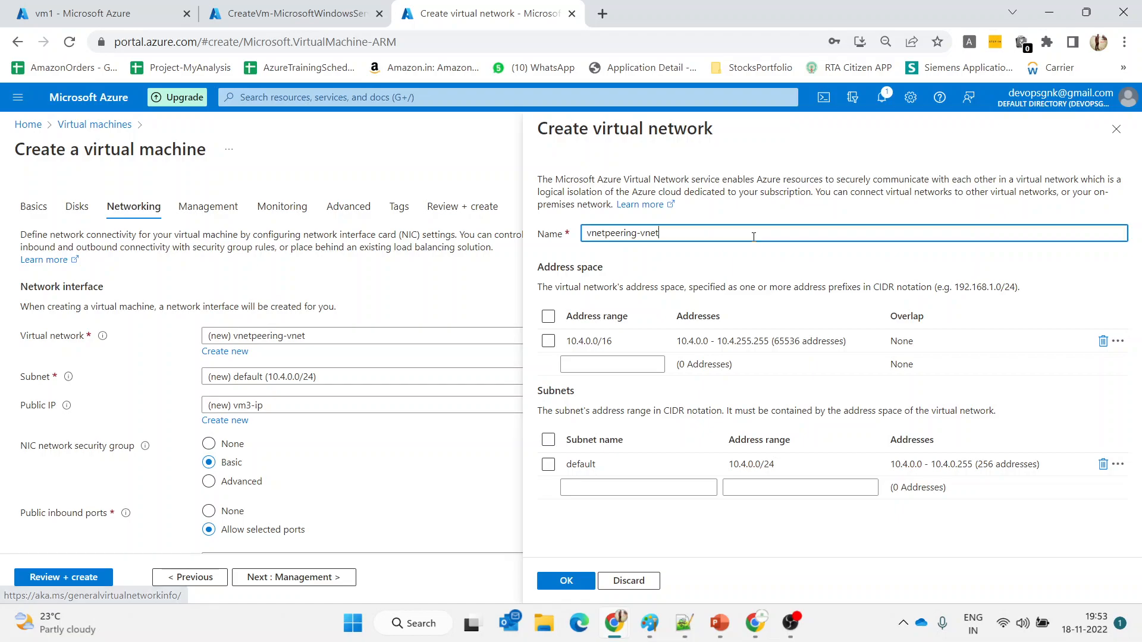
key("ctrl+a")
type("vnet")
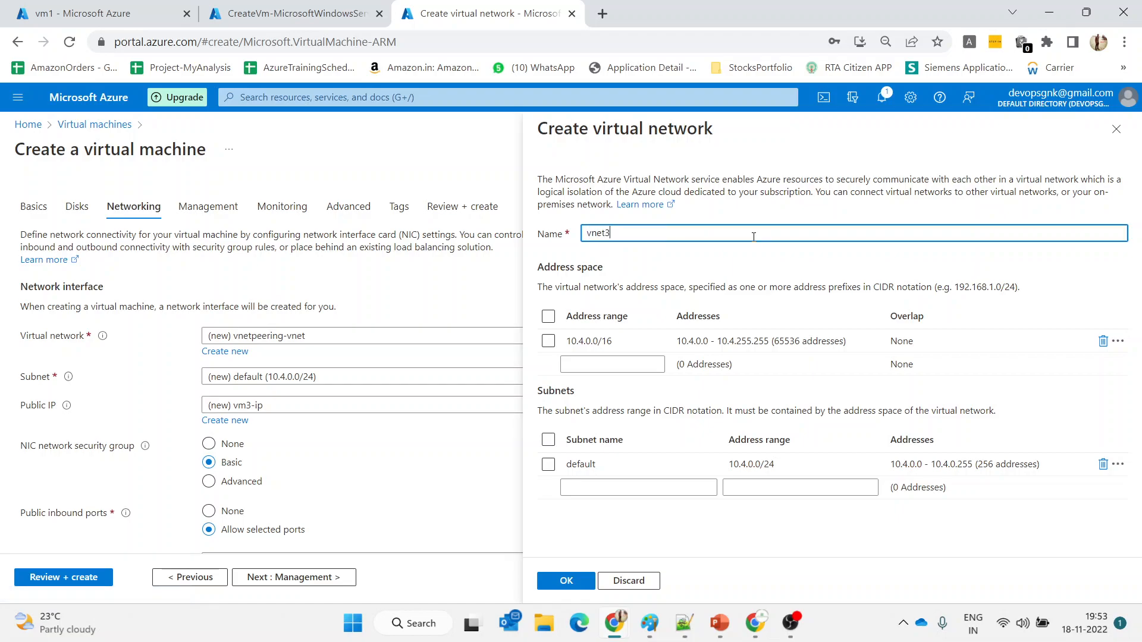
type("3")
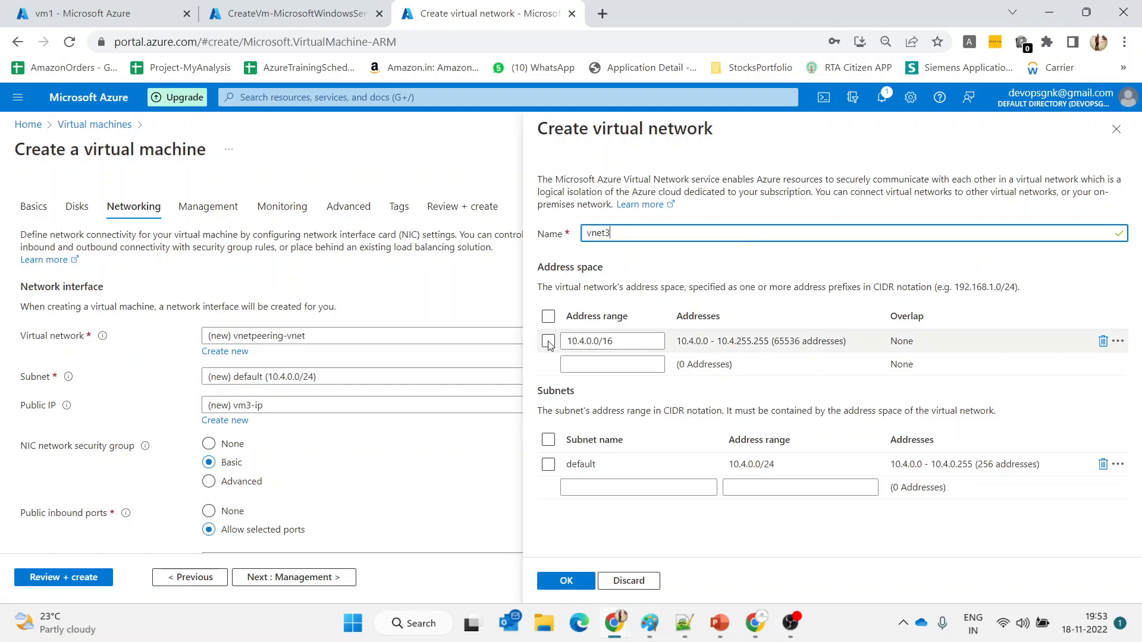
left_click(548, 343)
left_click(548, 343)
left_click(584, 341)
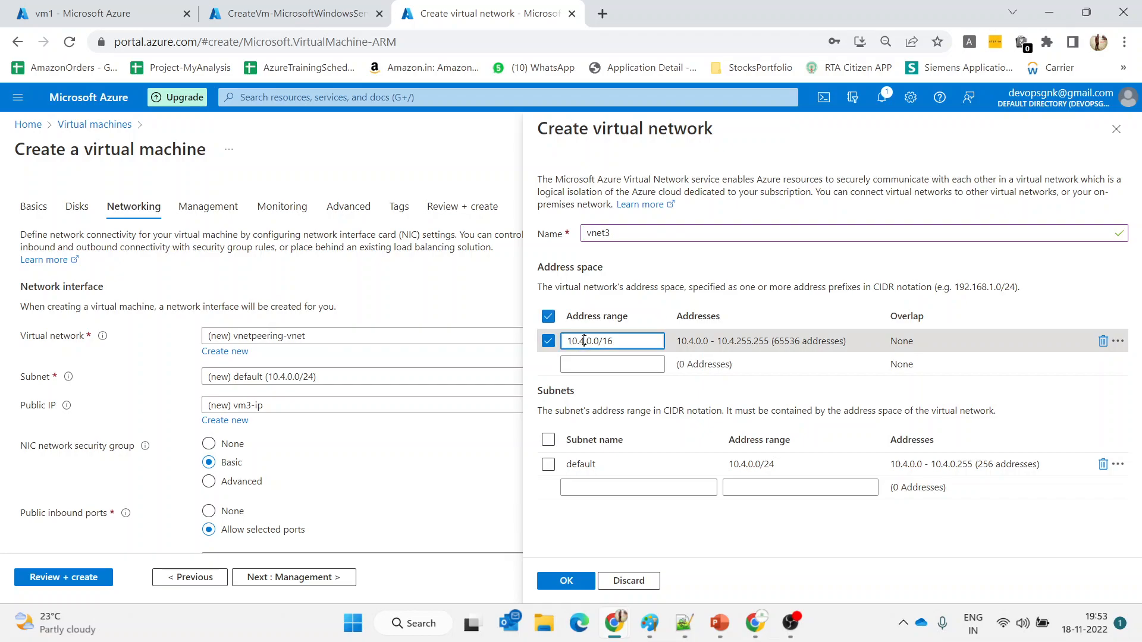
type("3")
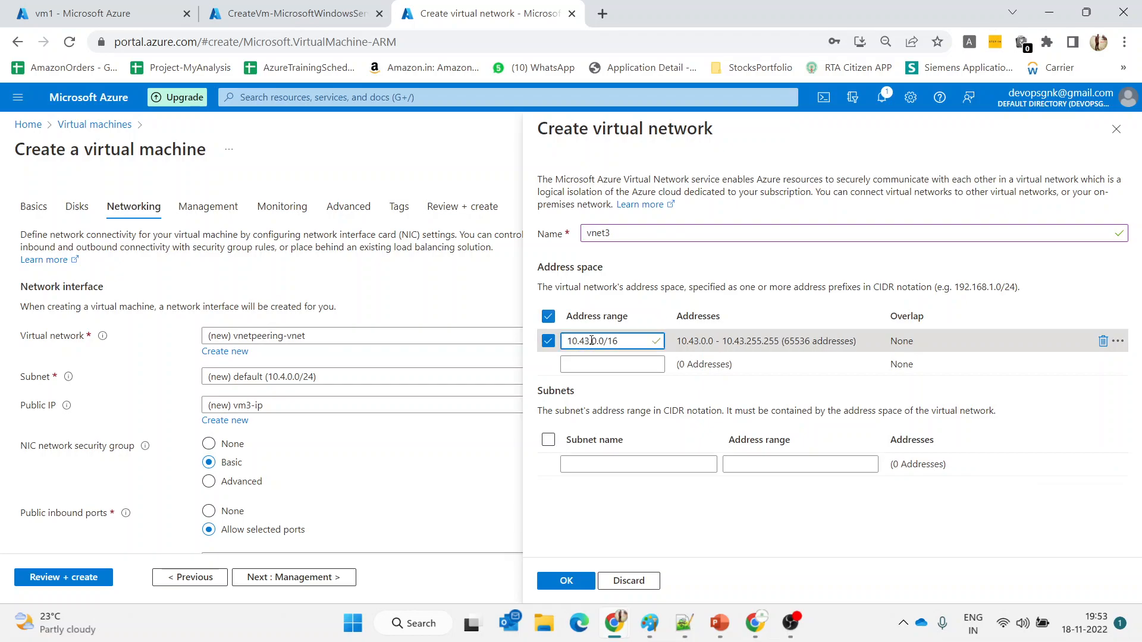
left_click(625, 340)
key("BackSpace")
key("BackSpace")
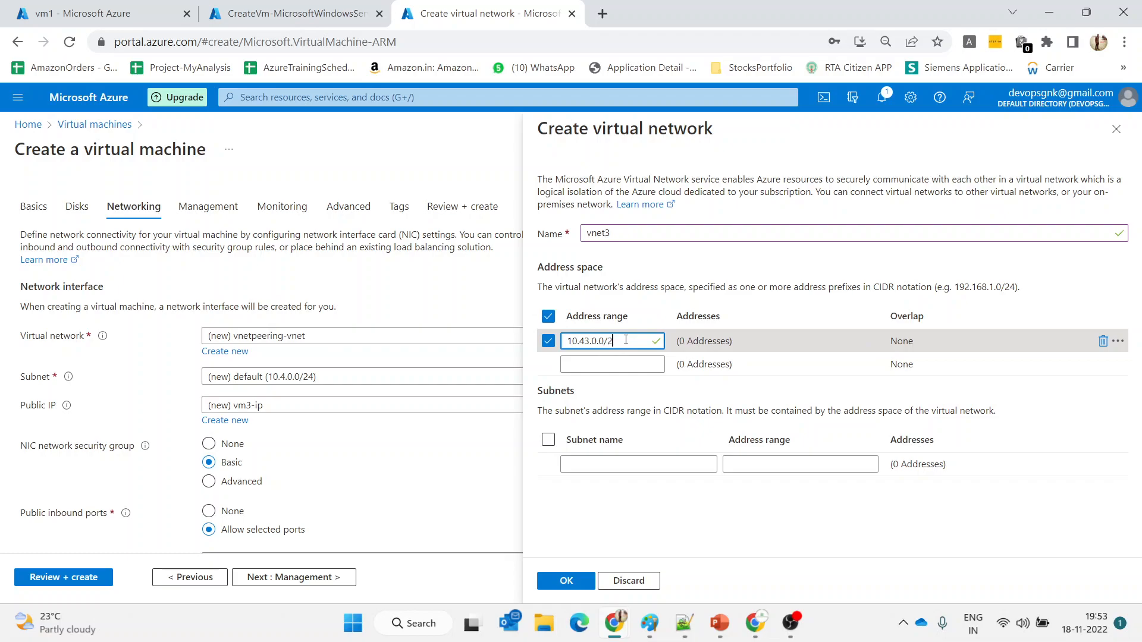
type("22")
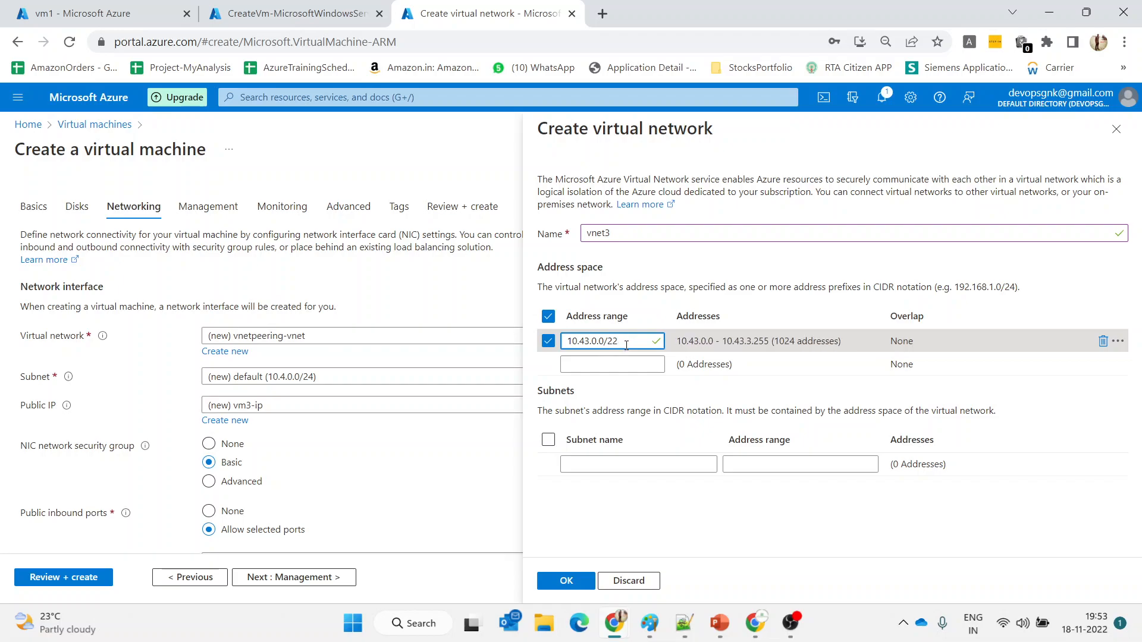
Add subnet3 with range 10.43.0.0/24, include it, and confirm the network with OK
left_click(632, 465)
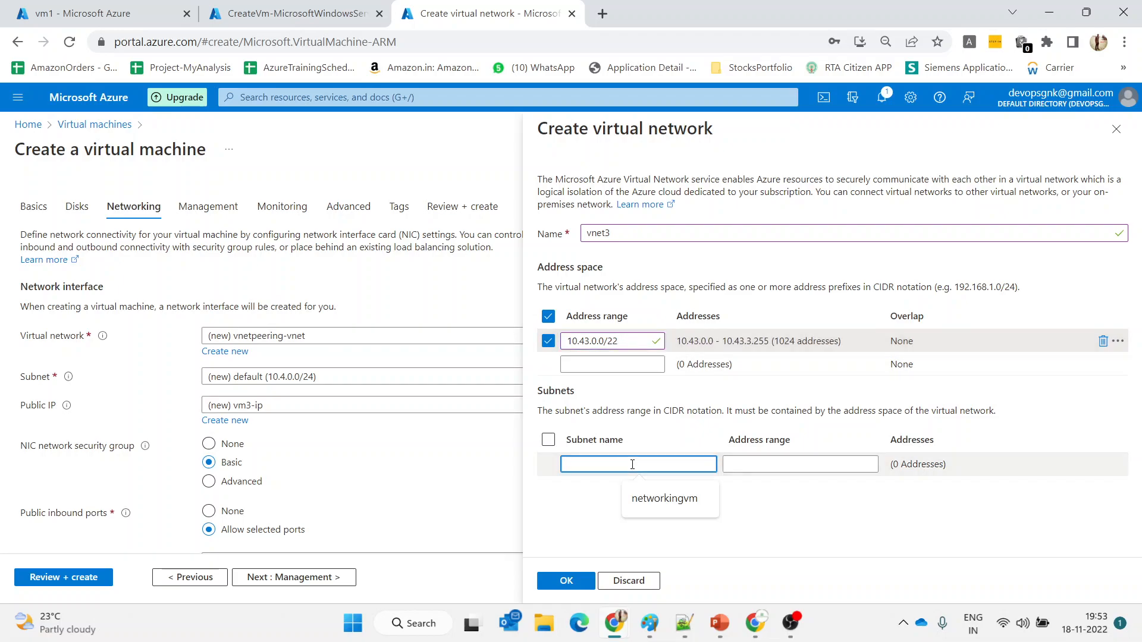
type("subnet3")
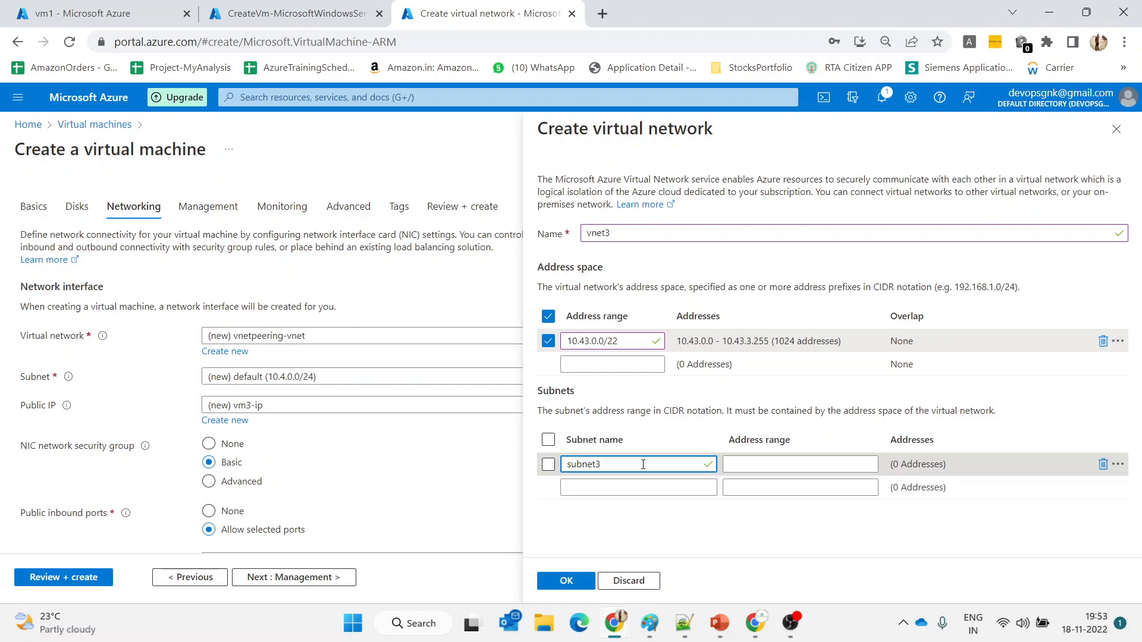
left_click(736, 465)
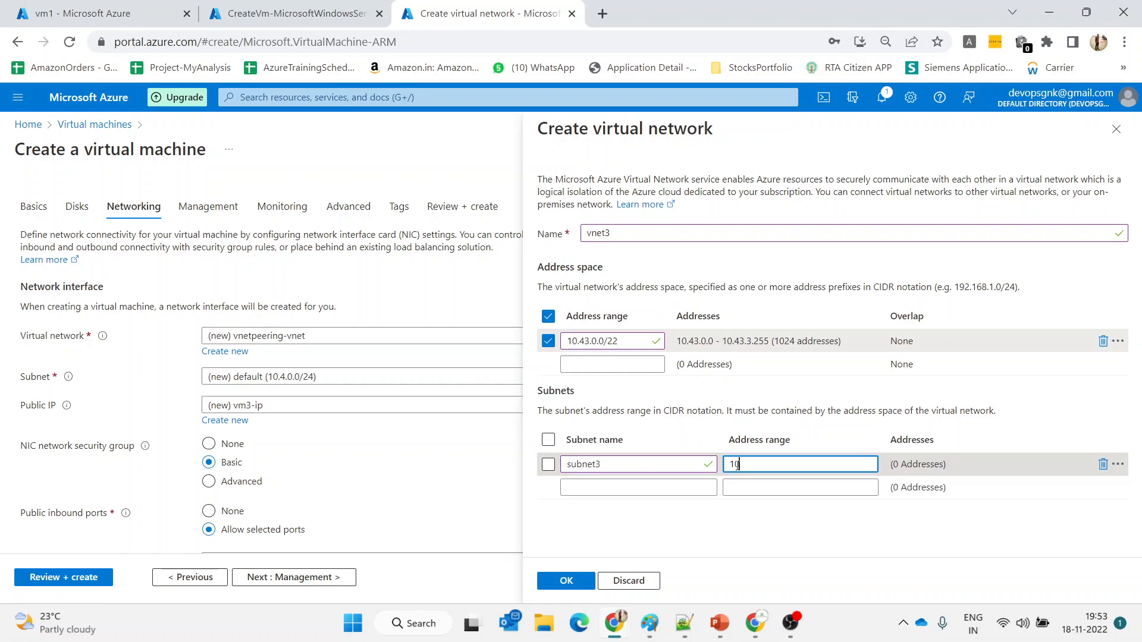
type("10.43")
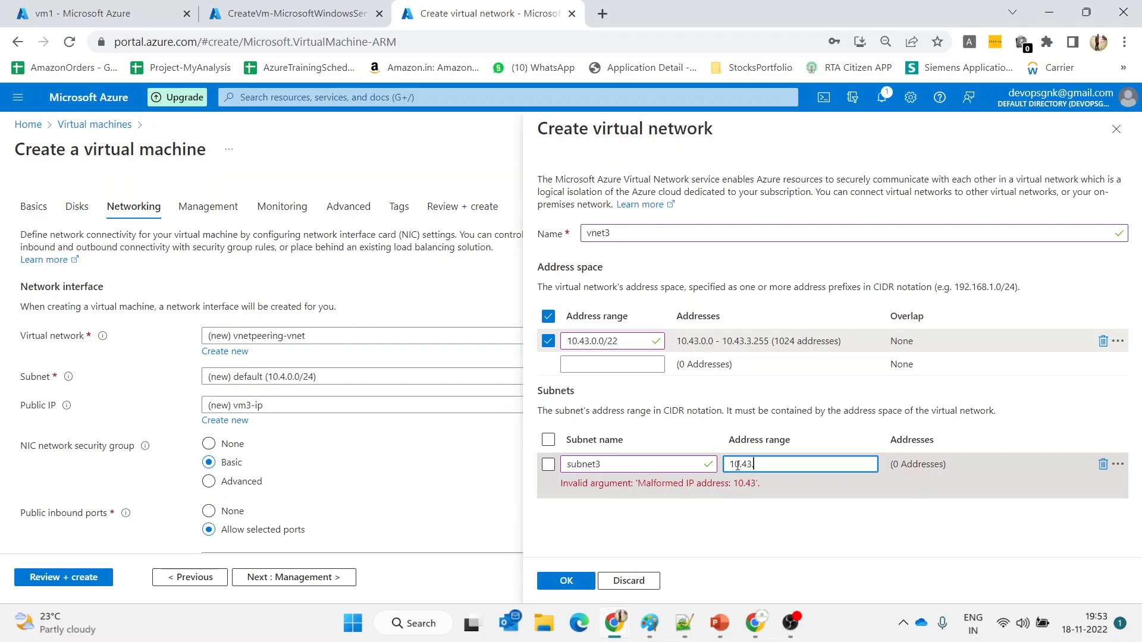
type(".0.0/24")
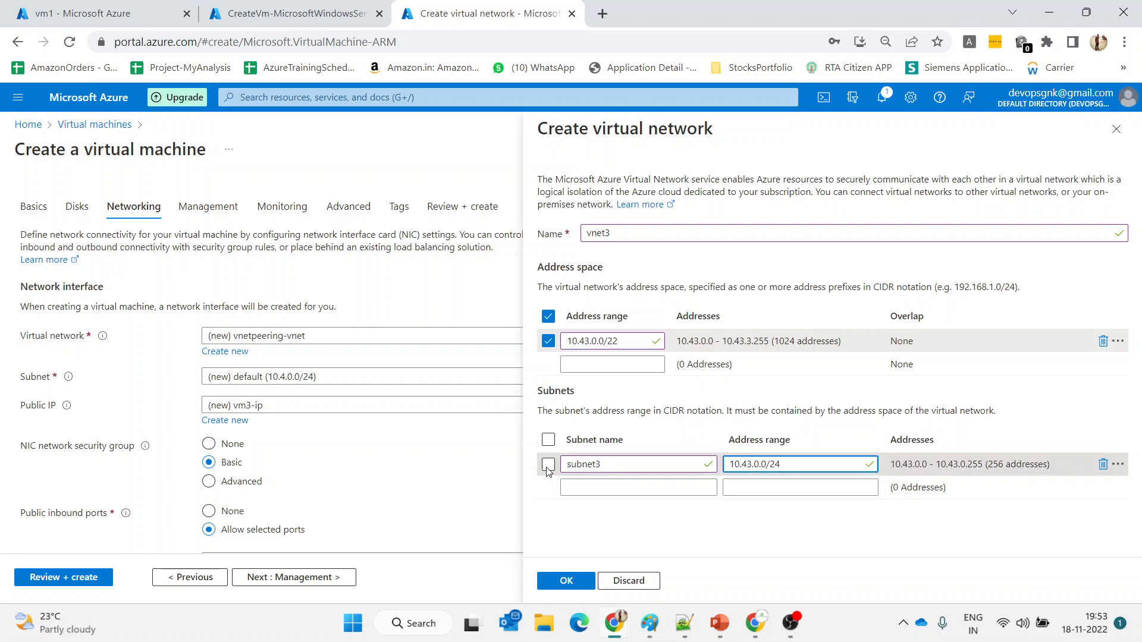
left_click(547, 465)
left_click(565, 581)
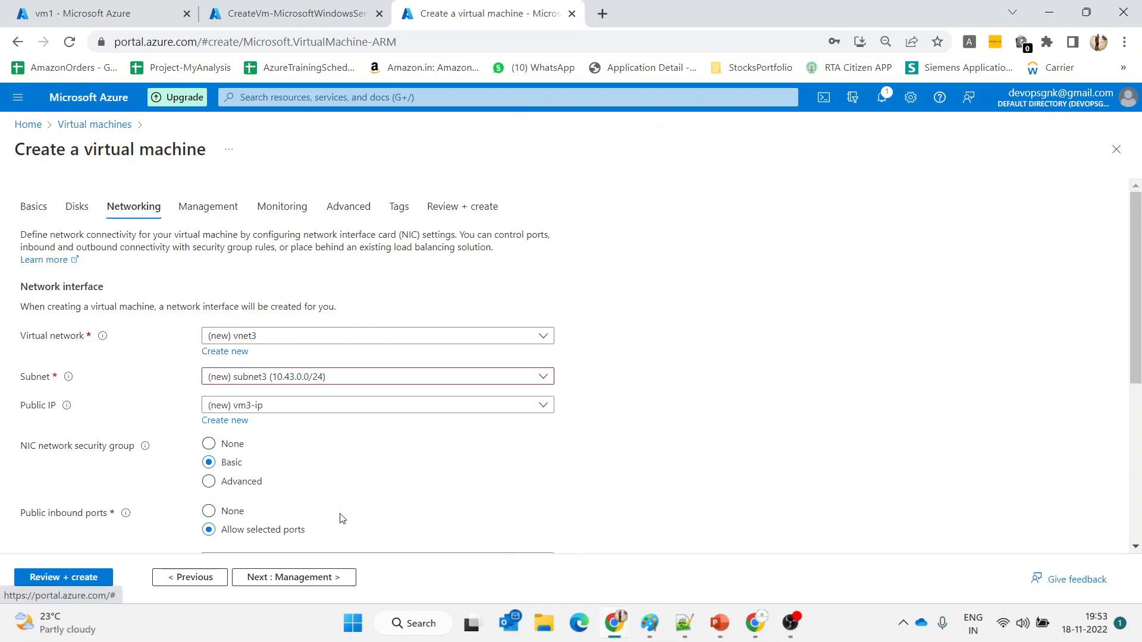
Disable boot diagnostics on the Monitoring page and run Review + create validation for vm3
left_click(275, 577)
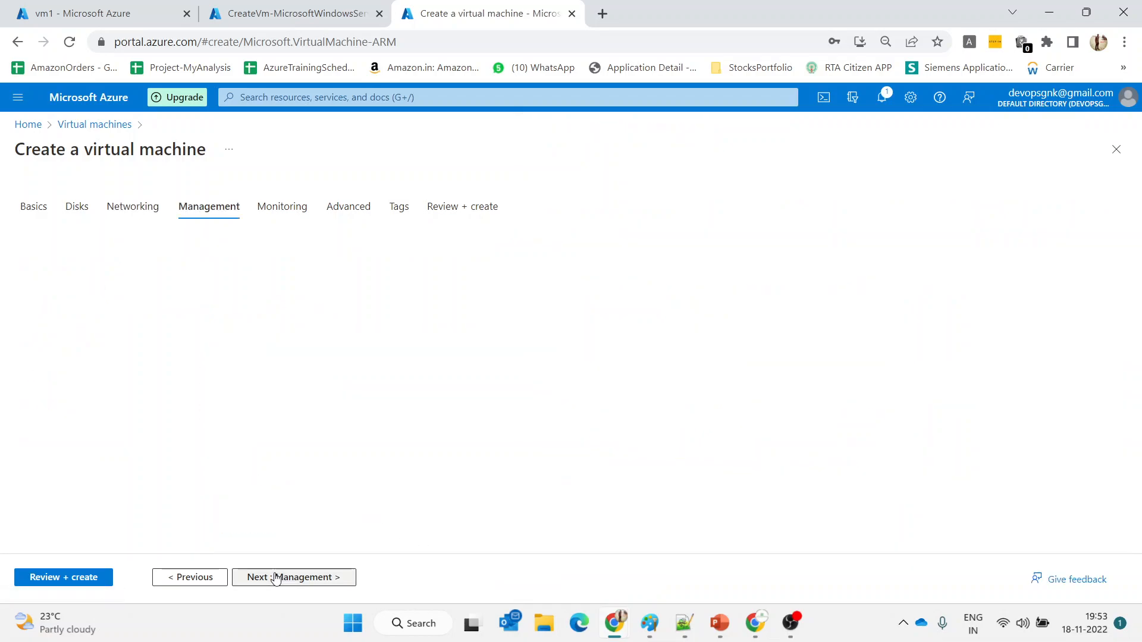
left_click(275, 577)
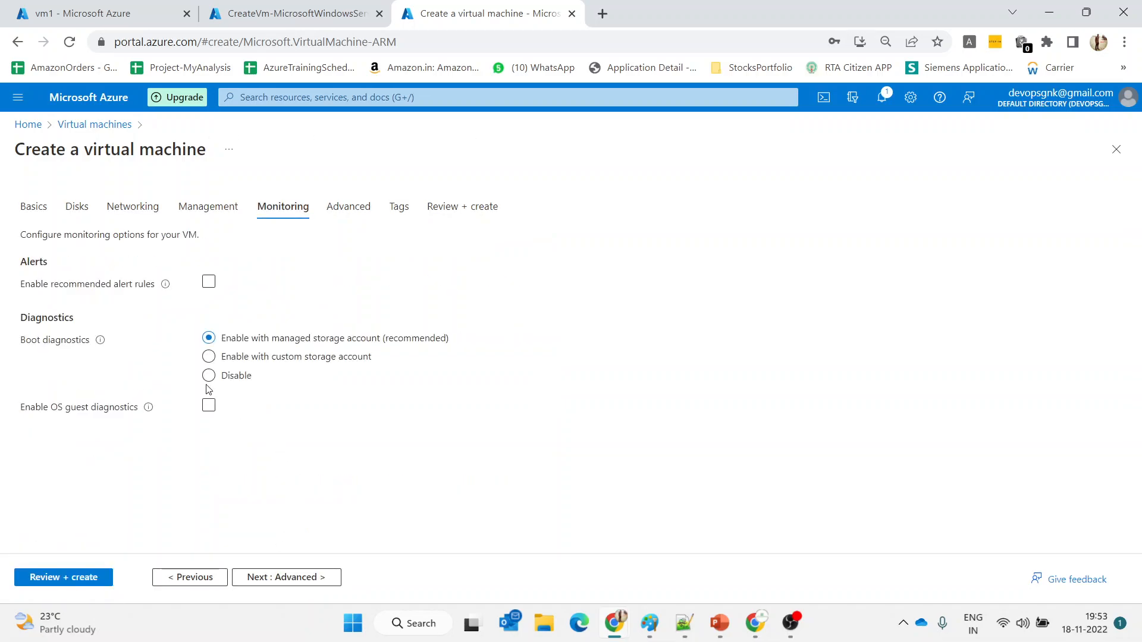
left_click(208, 375)
left_click(84, 575)
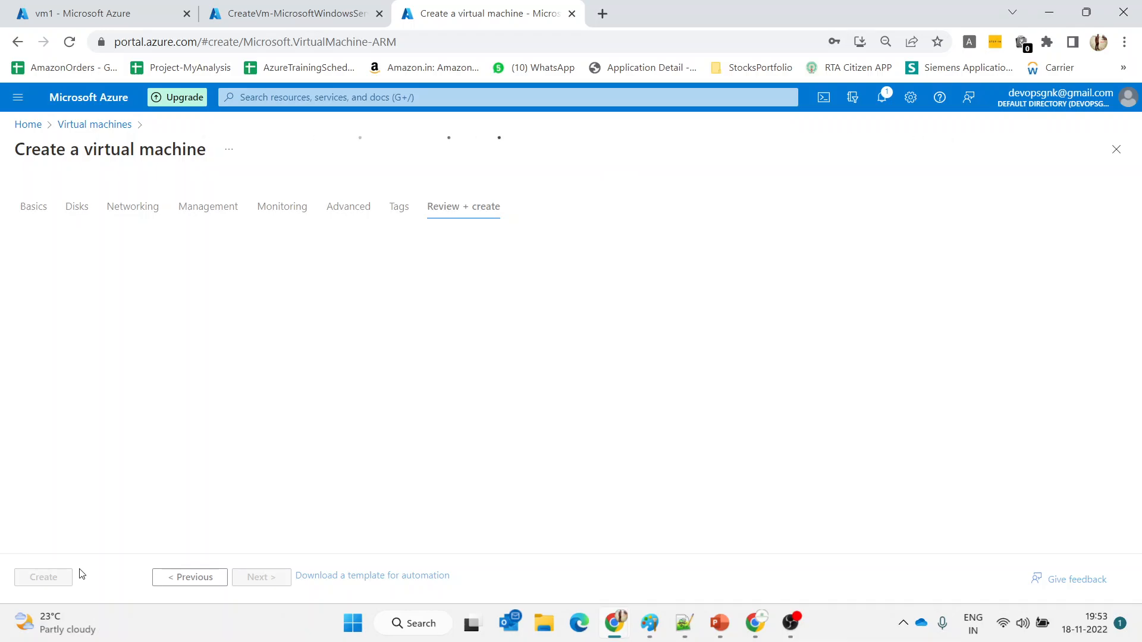
Create the validated vm3 at 1.1527 INR/hr and check that its CreateVm deployment completes
left_click(293, 6)
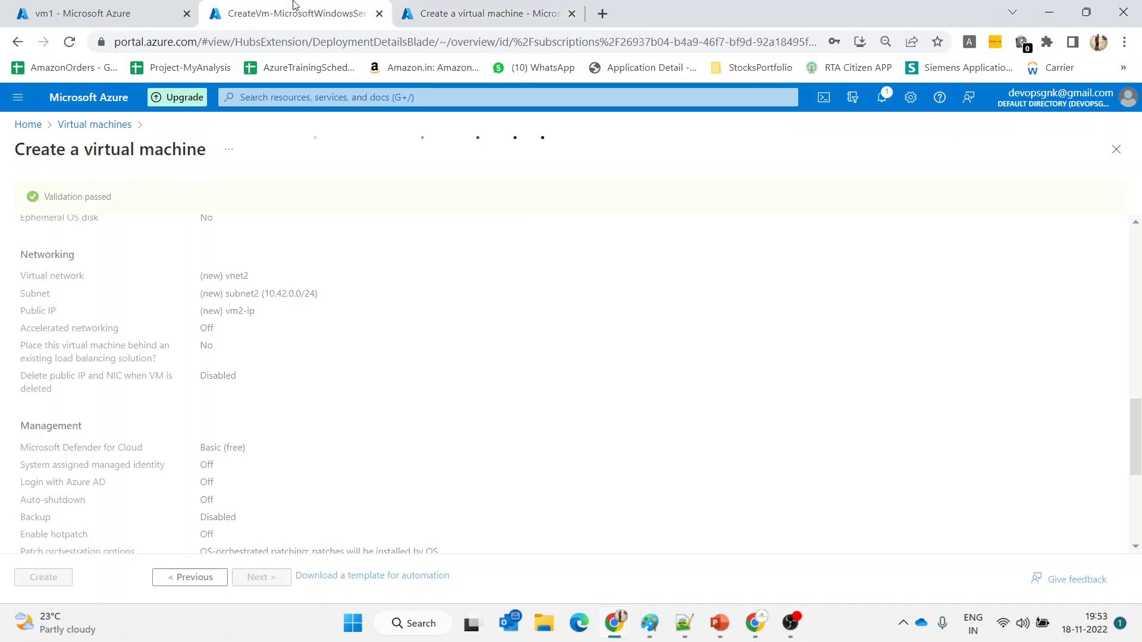
left_click(532, 7)
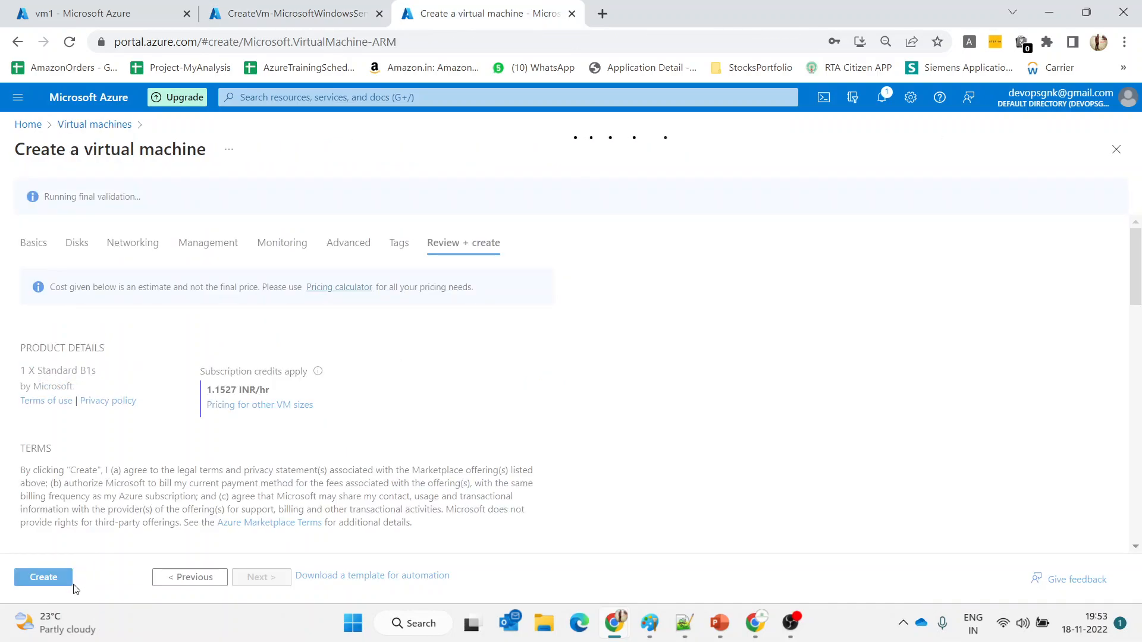
left_click(63, 584)
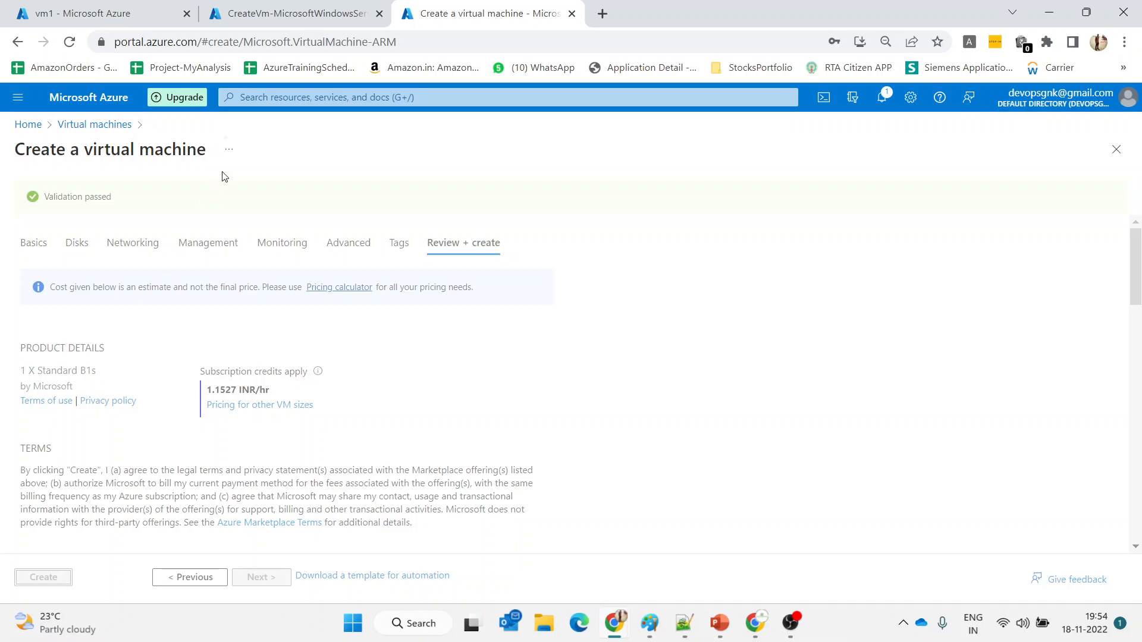
left_click(307, 6)
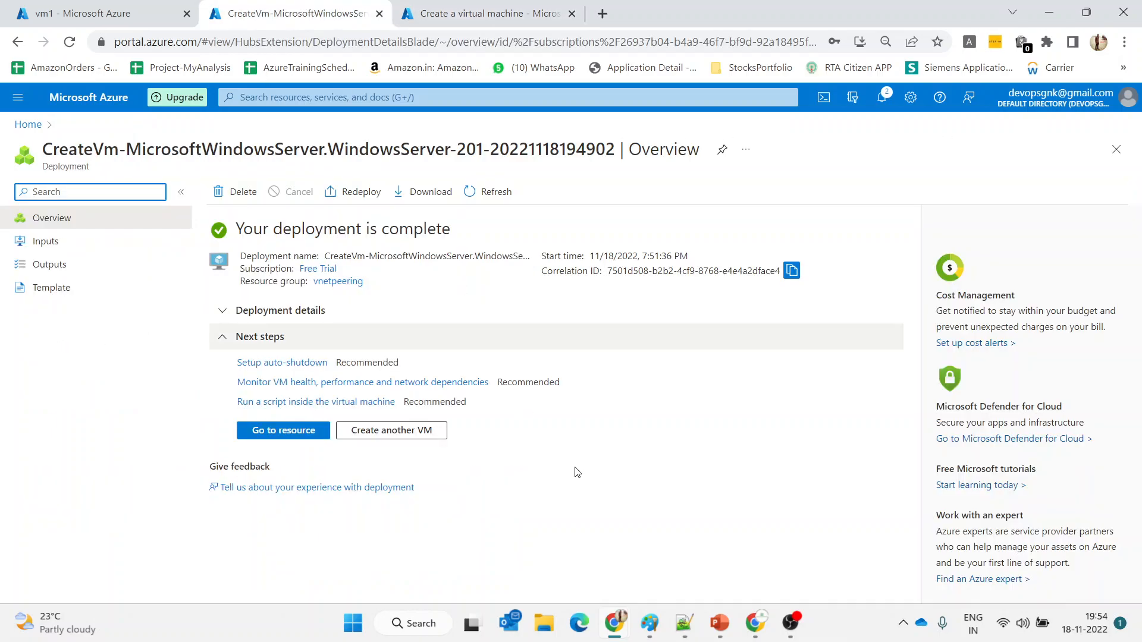
On the lab slide, mark vm0, vm1, the Local Peering link and vnet0's 10.50.0.0/22 range in red
mouse_move(728, 629)
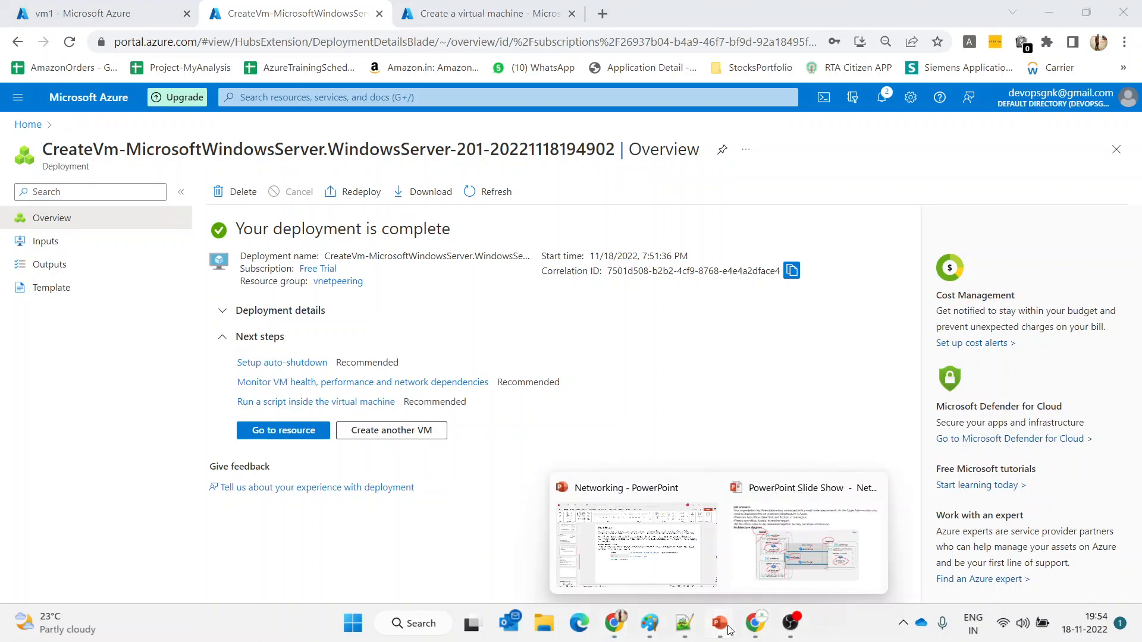
left_click(758, 532)
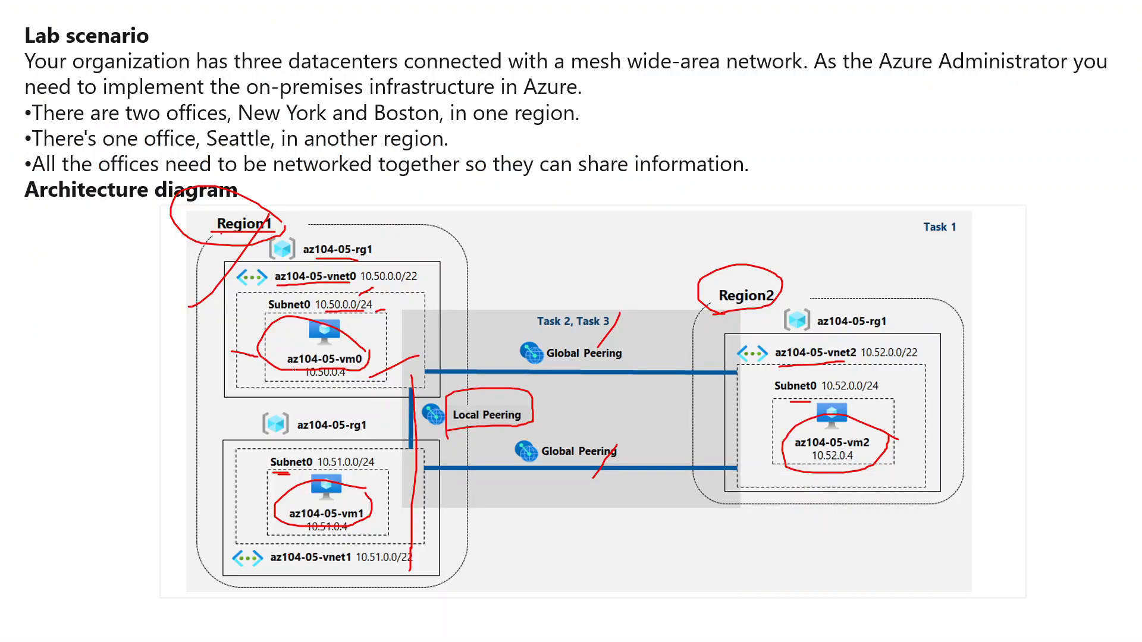
left_click_drag(294, 370, 383, 323)
left_click_drag(269, 531, 355, 486)
left_click_drag(411, 396, 409, 446)
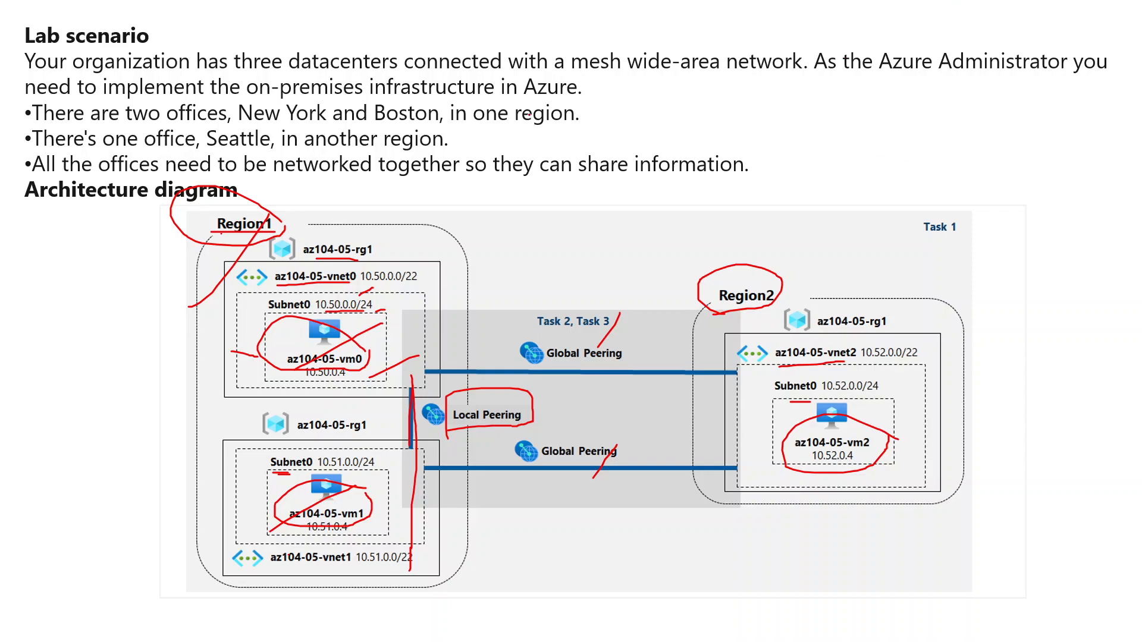
left_click_drag(357, 280, 409, 256)
key("alt+Tab")
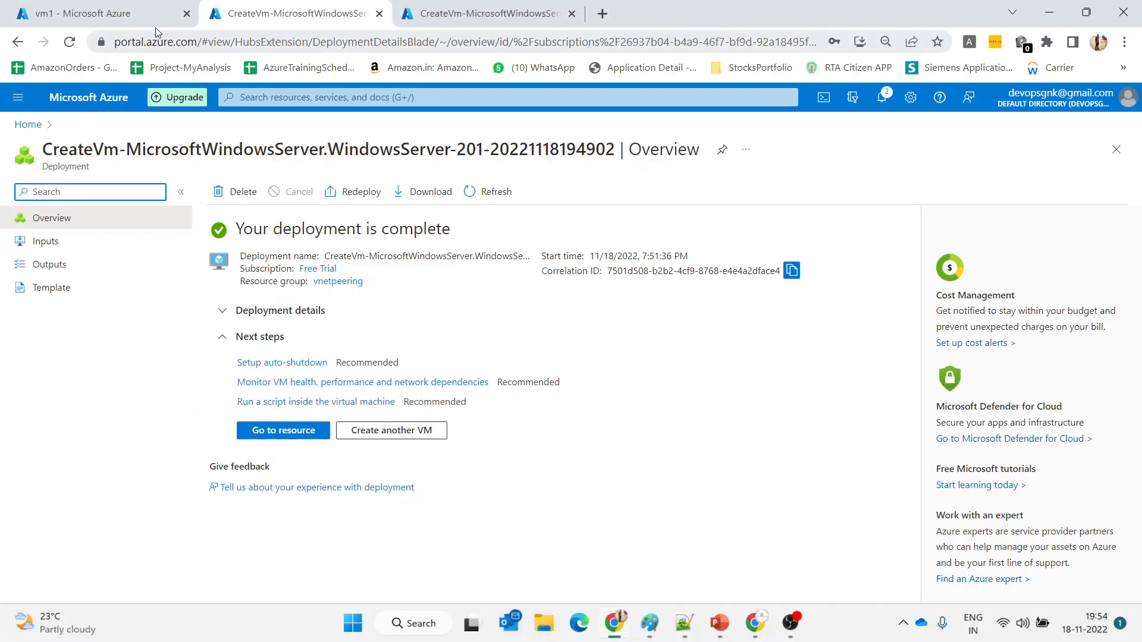
Open Virtual networks from the portal search and refresh until vnet3 appears
left_click(127, 20)
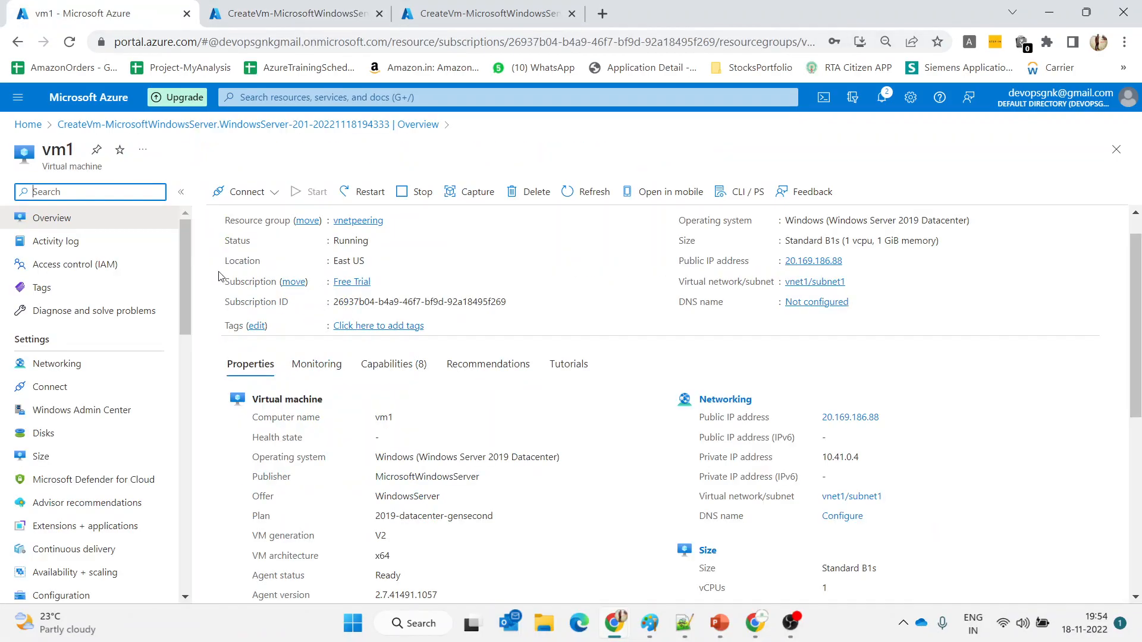
left_click(354, 96)
type("virtu")
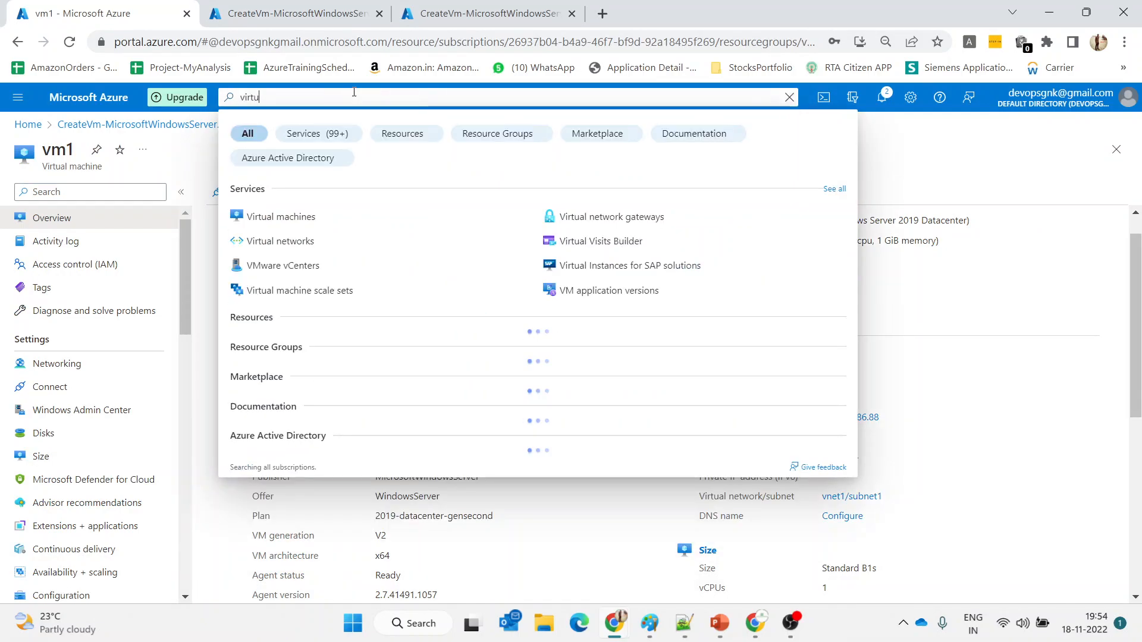
type("ak")
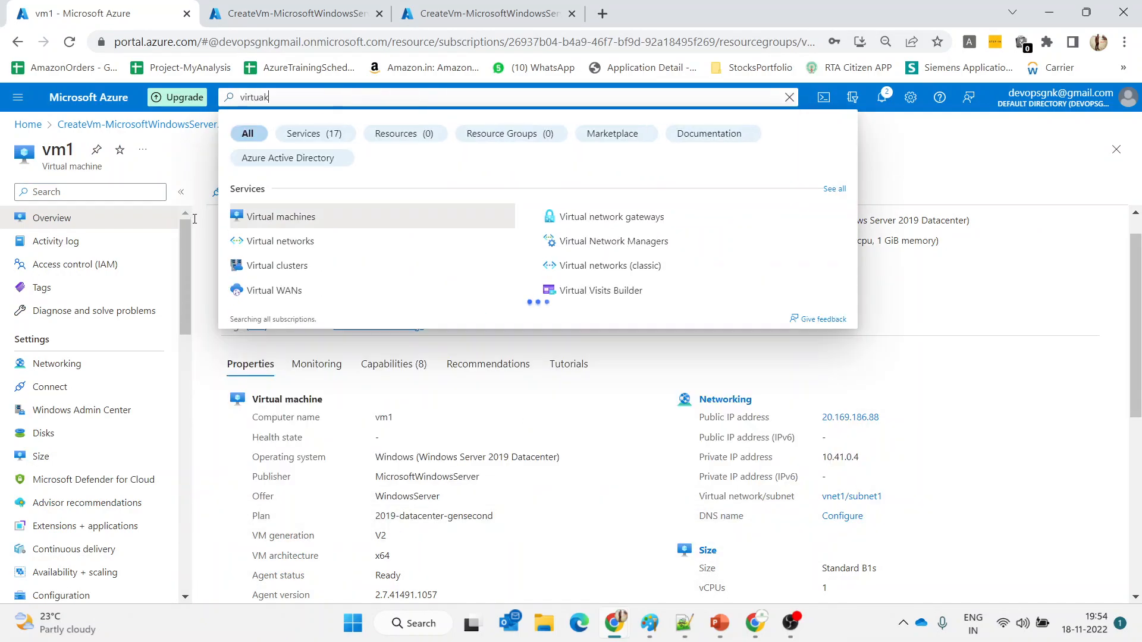
left_click(264, 240)
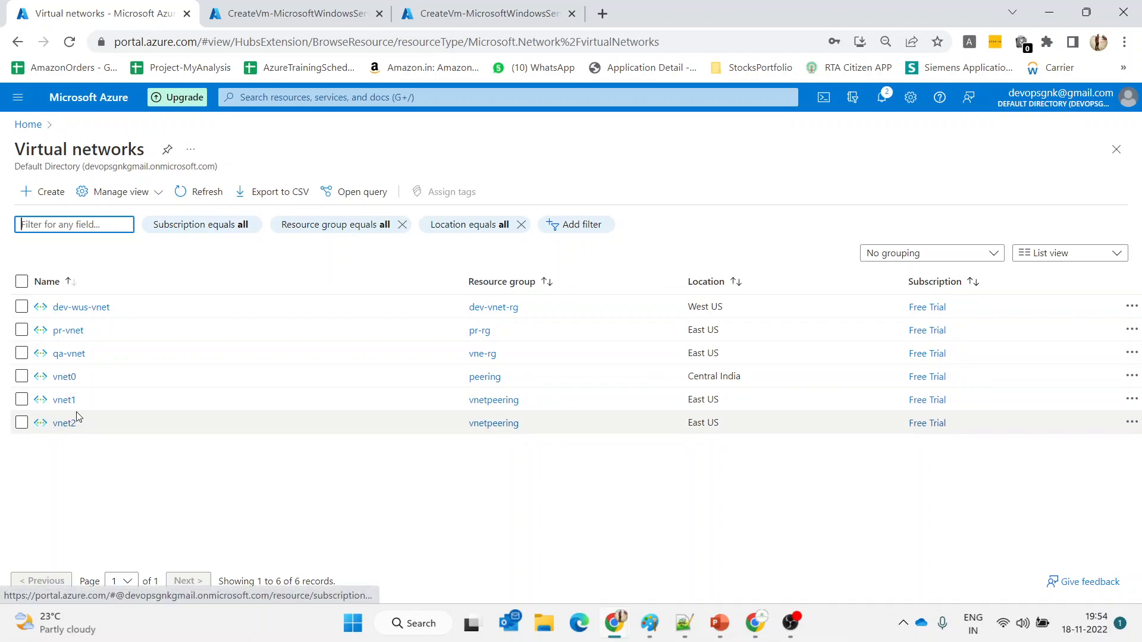
left_click(458, 6)
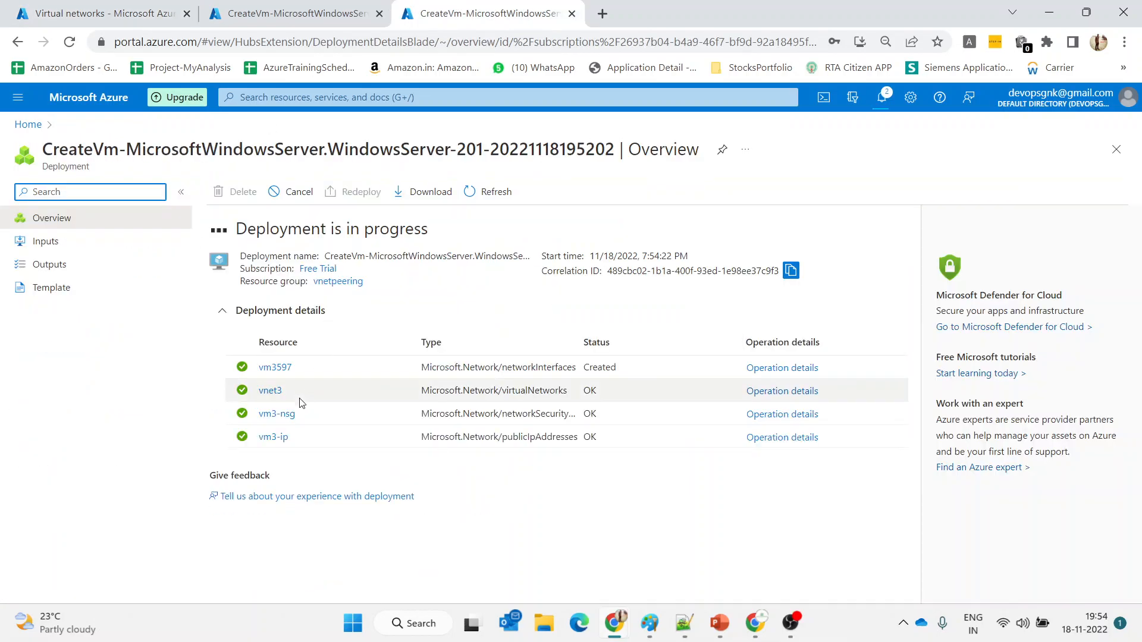
left_click(146, 8)
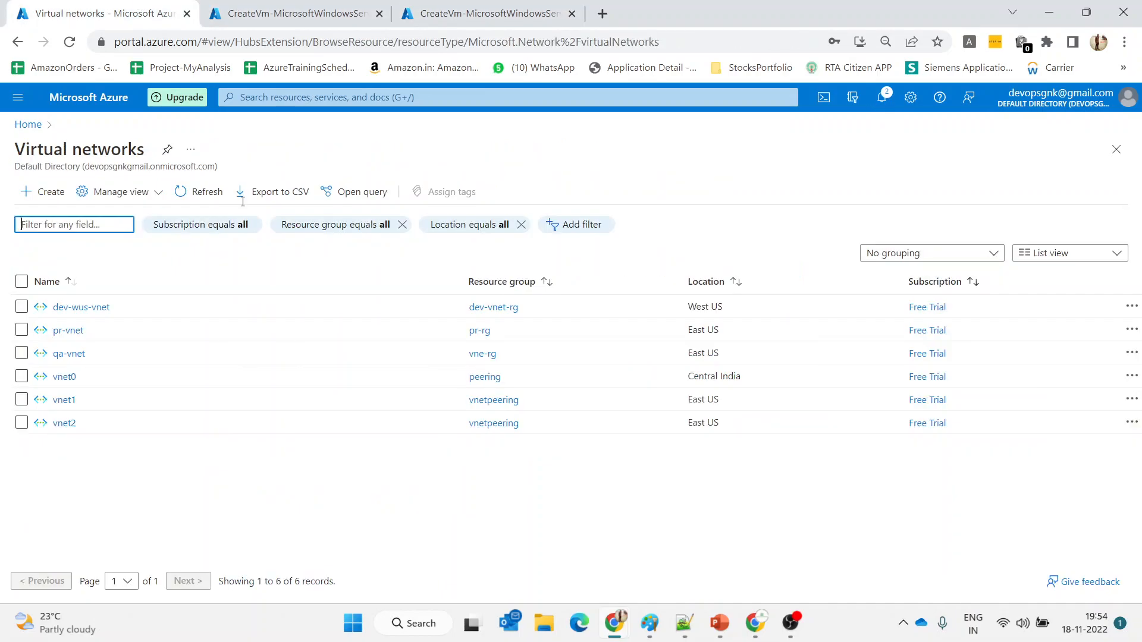
left_click(208, 198)
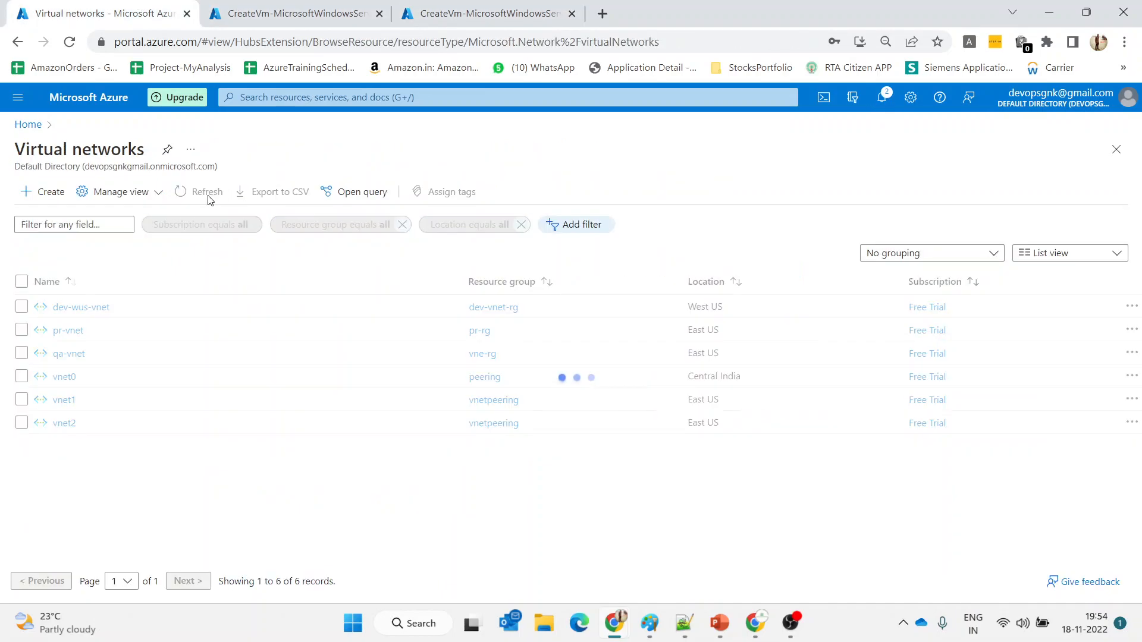
left_click(209, 198)
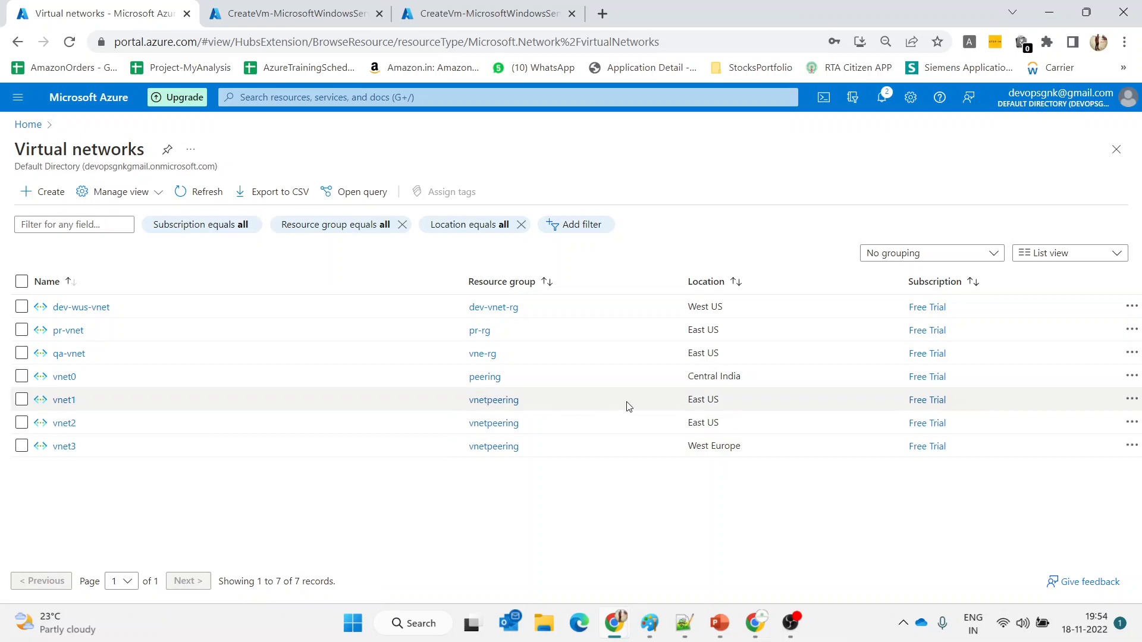
Highlight the Location column showing vnet1 and vnet2 in East US and vnet3 in West Europe
left_click_drag(721, 400, 748, 446)
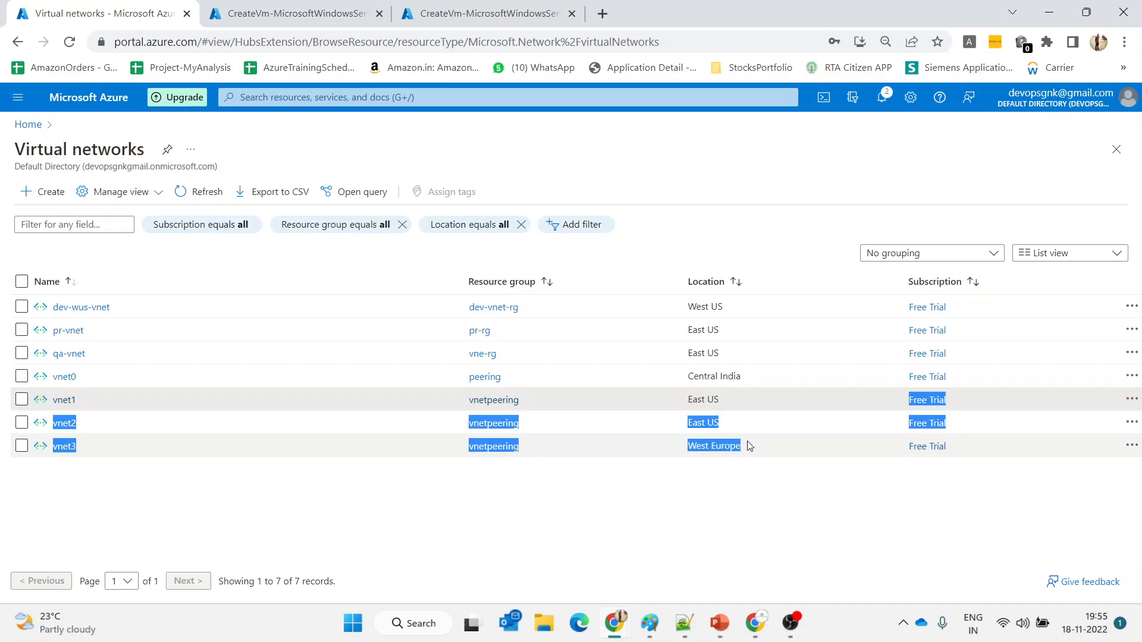
left_click(729, 400)
left_click_drag(728, 401, 729, 429)
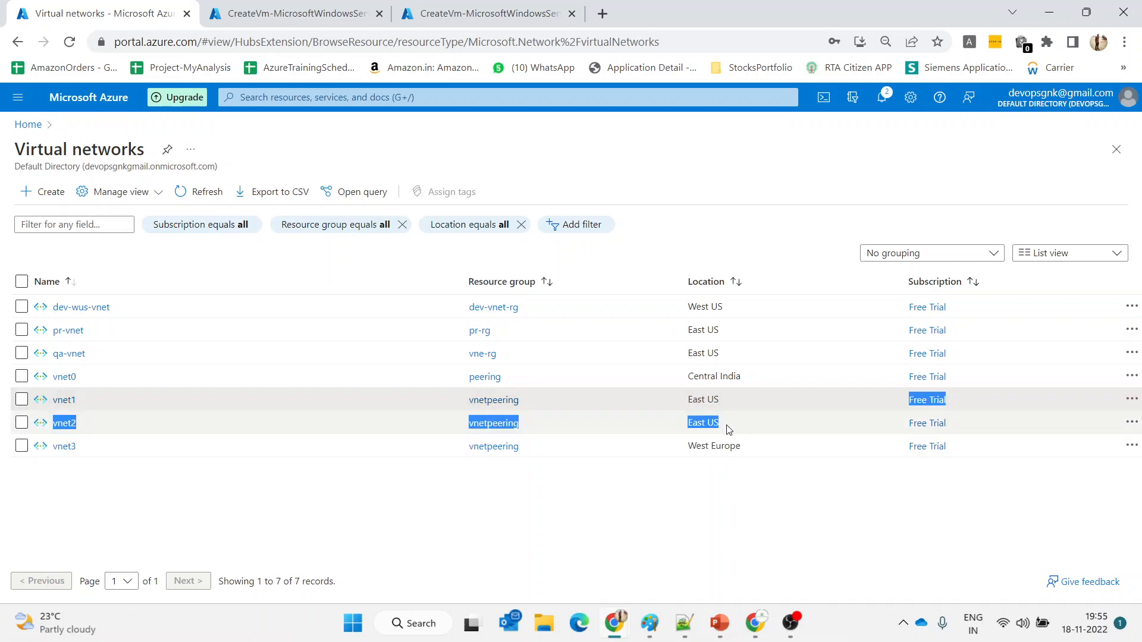
left_click(725, 404)
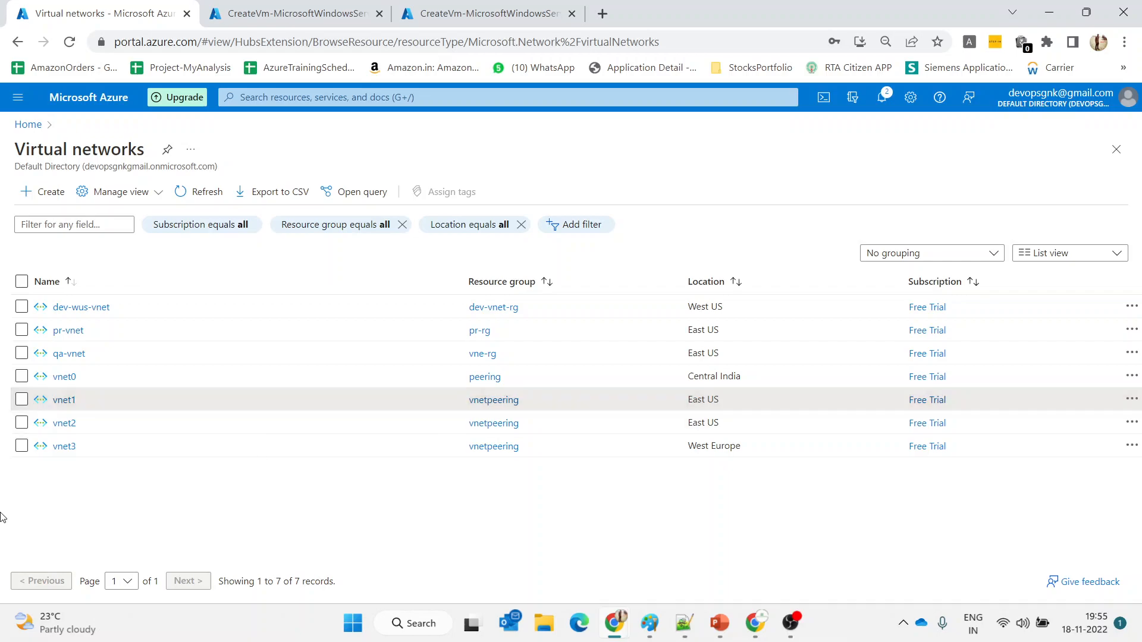
Go to vnet1's Peerings page under Settings and start adding a new peering
left_click(62, 407)
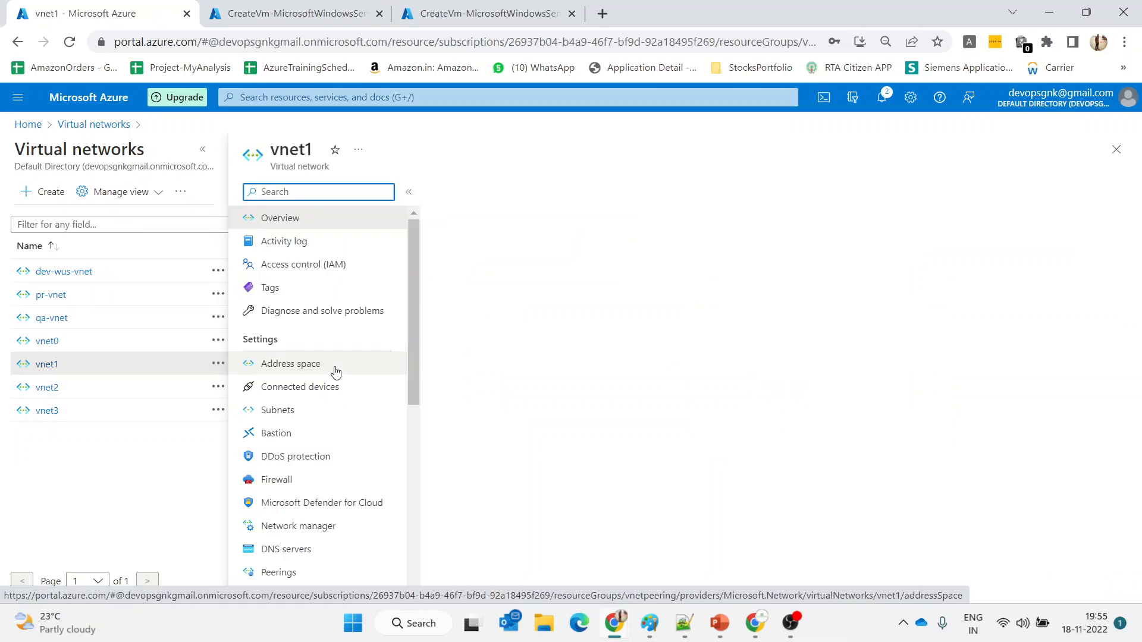
scroll(336, 372, "down", 3)
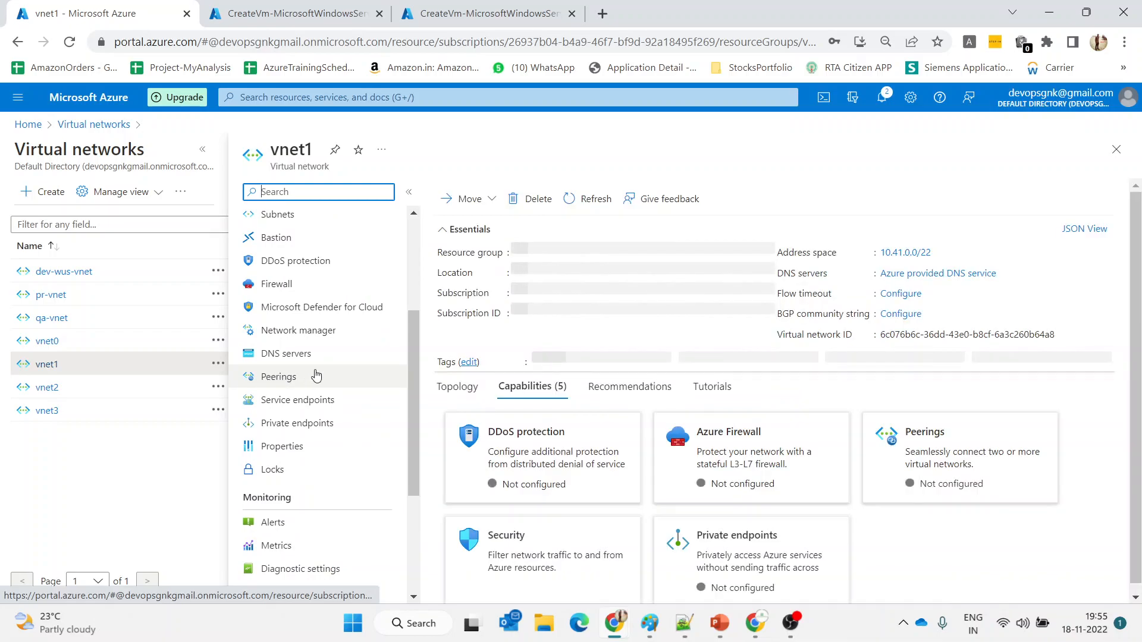
left_click(291, 379)
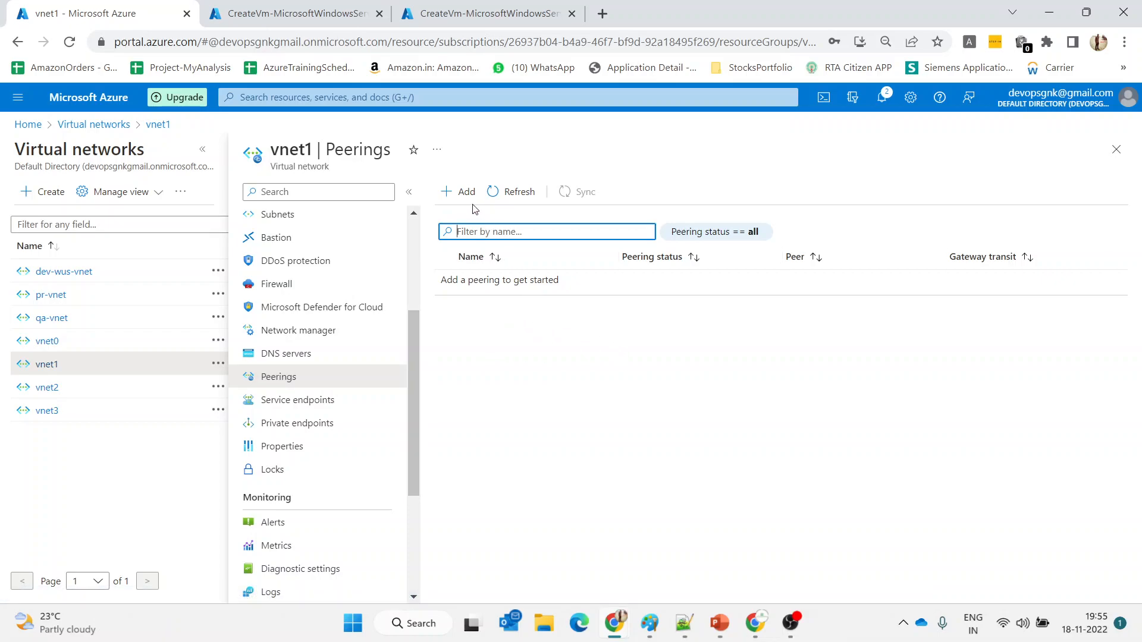
left_click(452, 189)
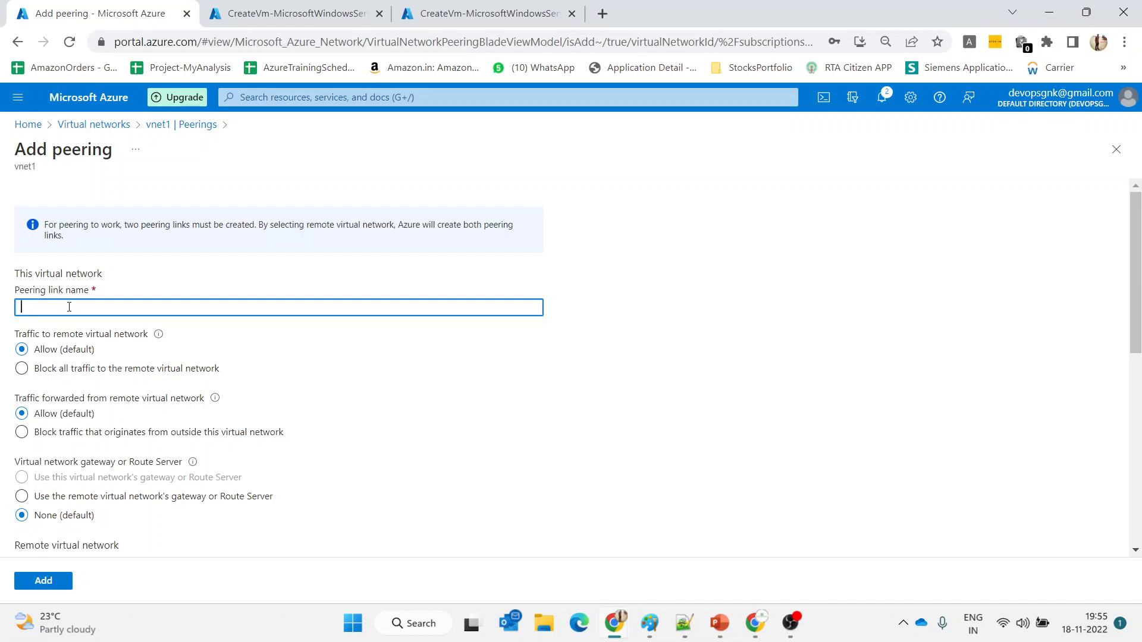
Name the local peering link vnet1tovnet2 and block traffic originating outside vnet1
type("vnet1 to v")
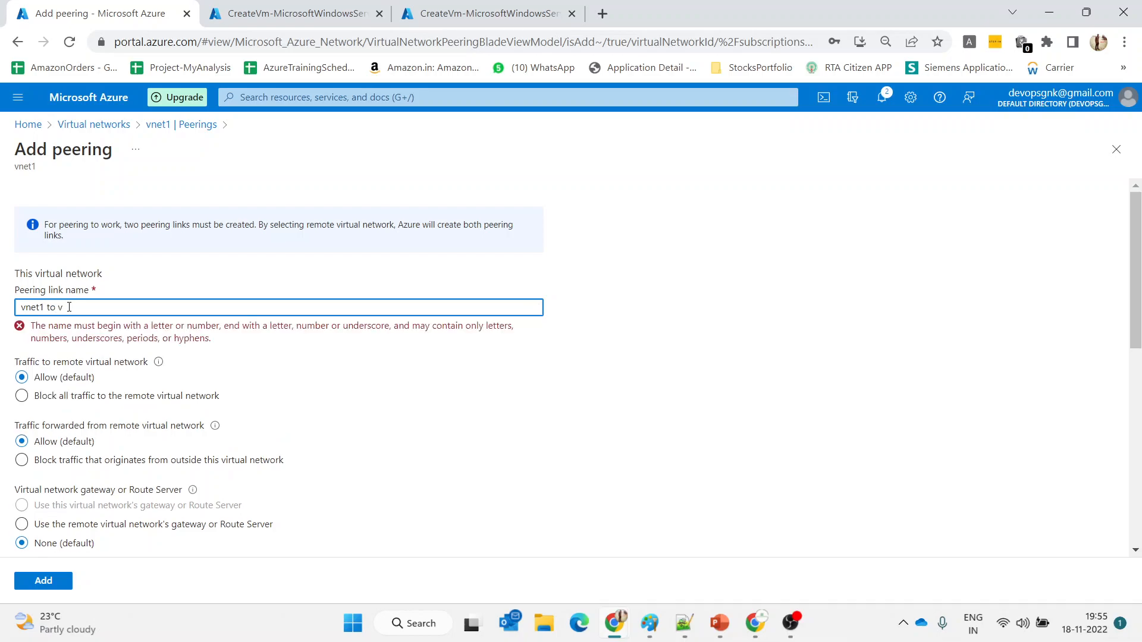
key("BackSpace")
key("BackSpace")
key("BackSpace")
key("BackSpace")
key("BackSpace")
key("BackSpace")
key("BackSpace")
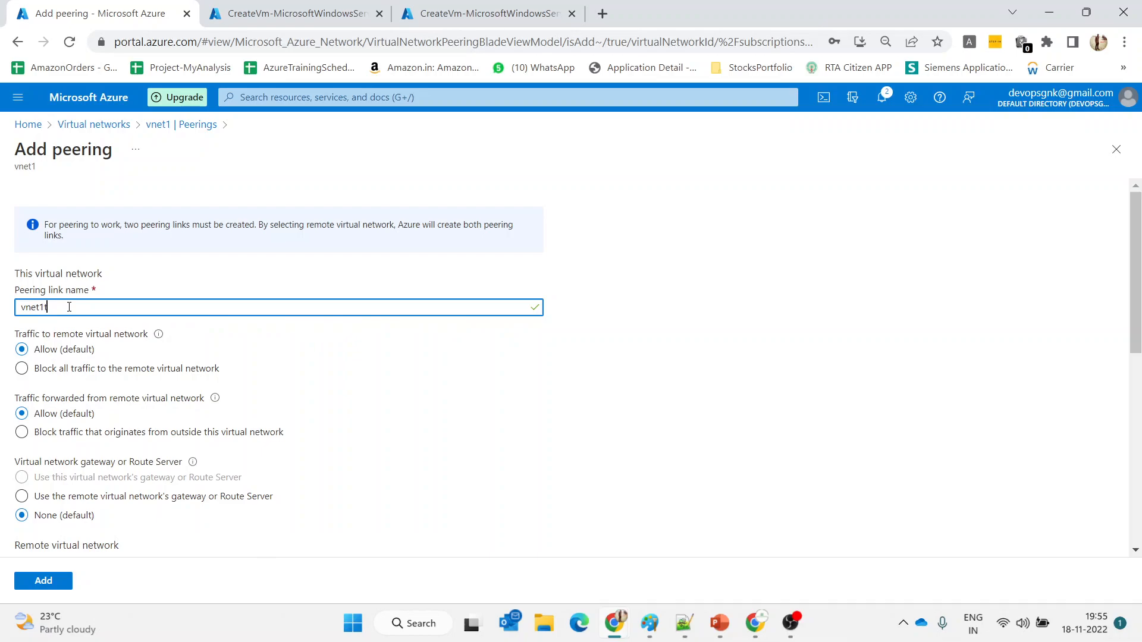
type("tovnet2")
left_click(610, 274)
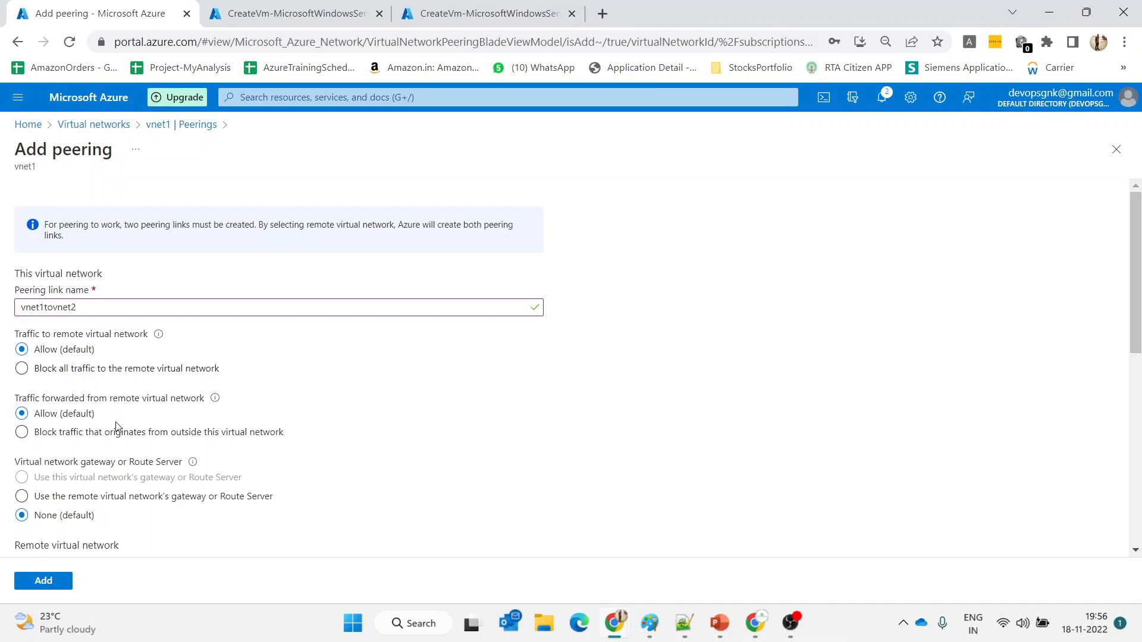
left_click(117, 437)
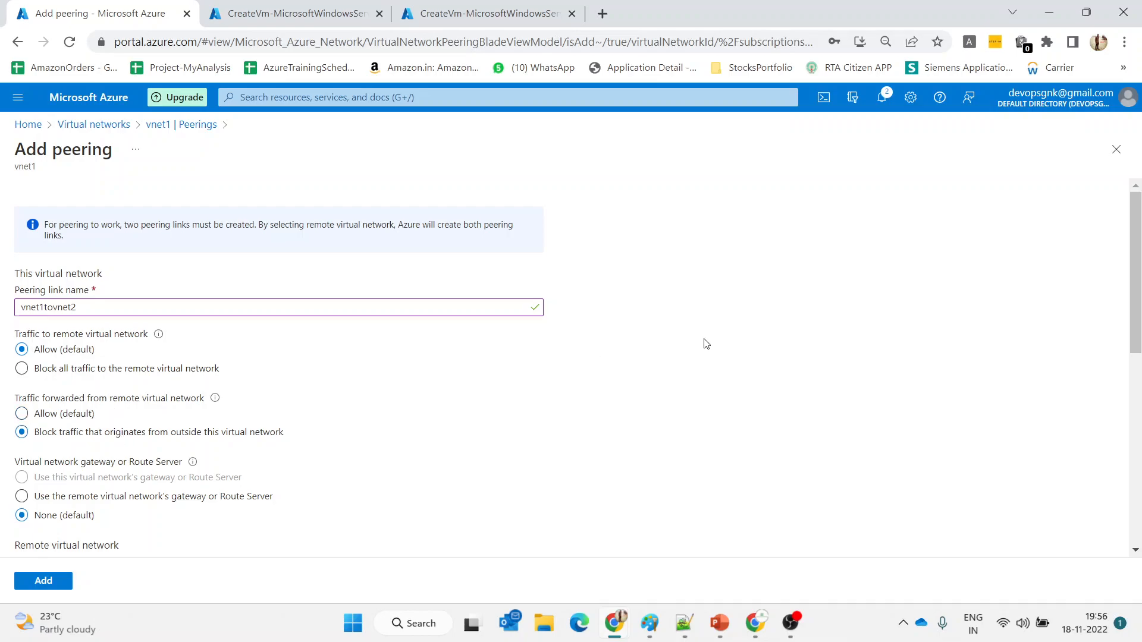
scroll(706, 344, "down", 3)
scroll(703, 344, "down", 1)
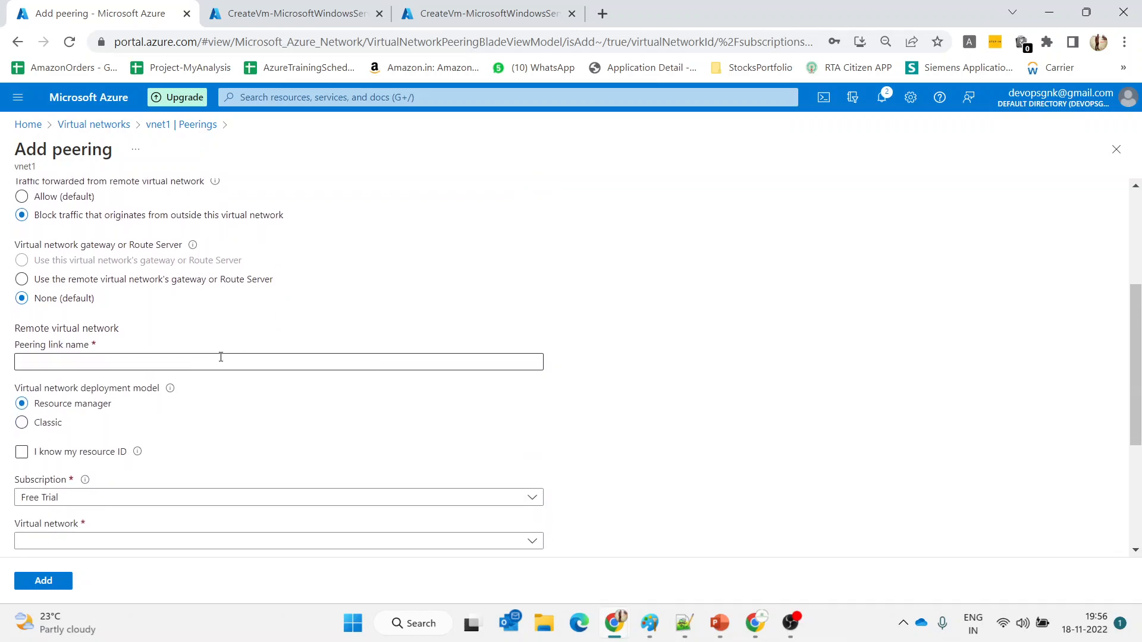
double_click(122, 331)
left_click(466, 284)
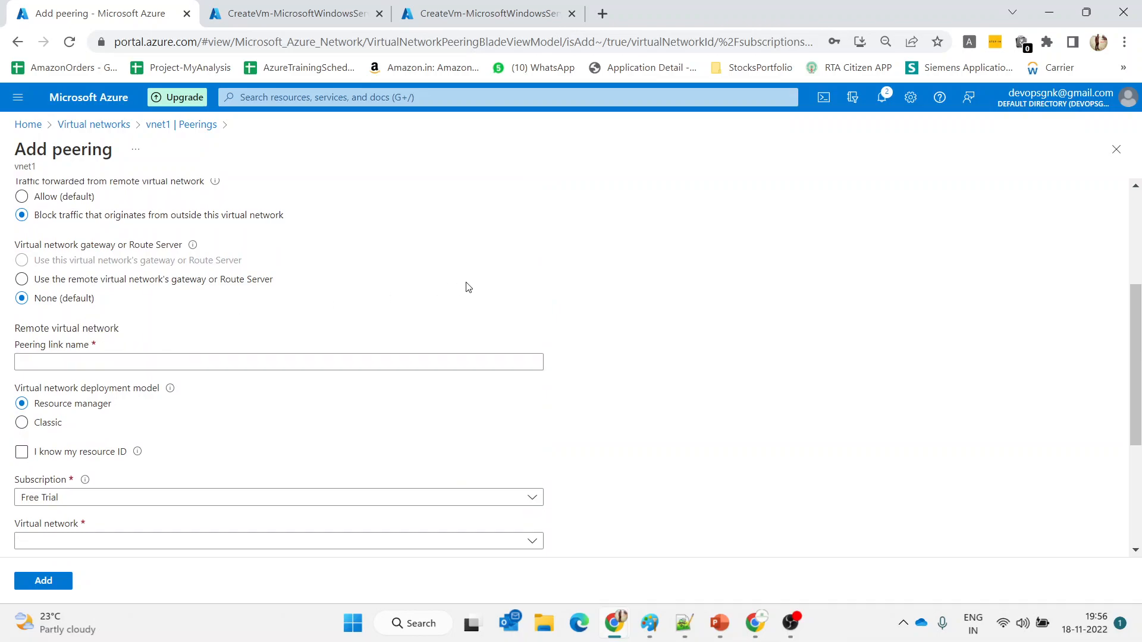
scroll(467, 284, "up", 4)
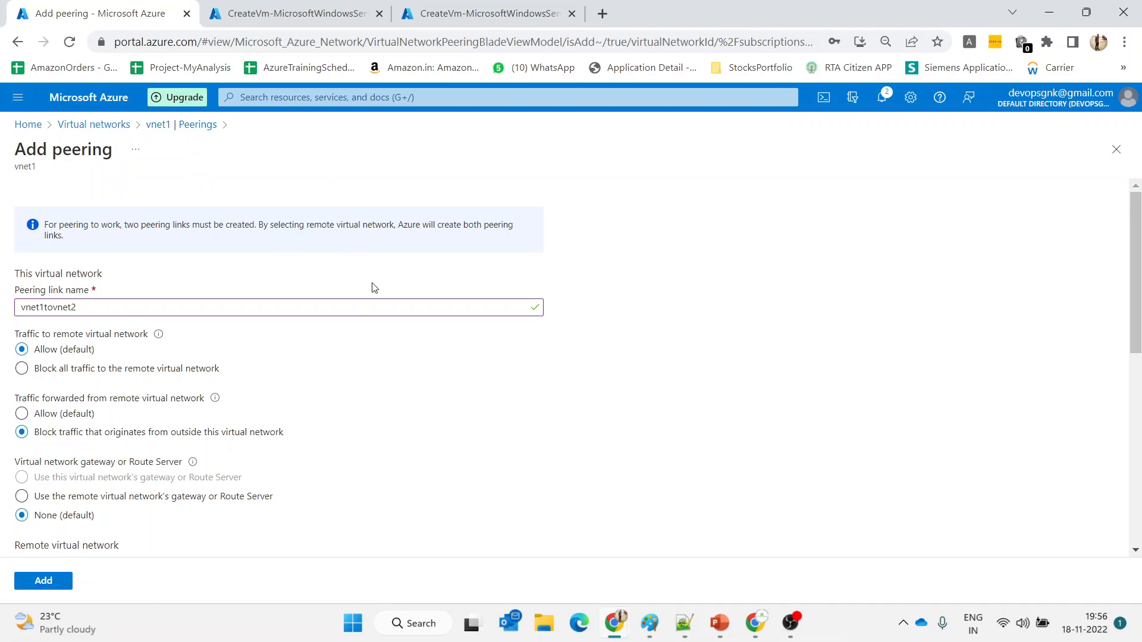
scroll(374, 288, "down", 3)
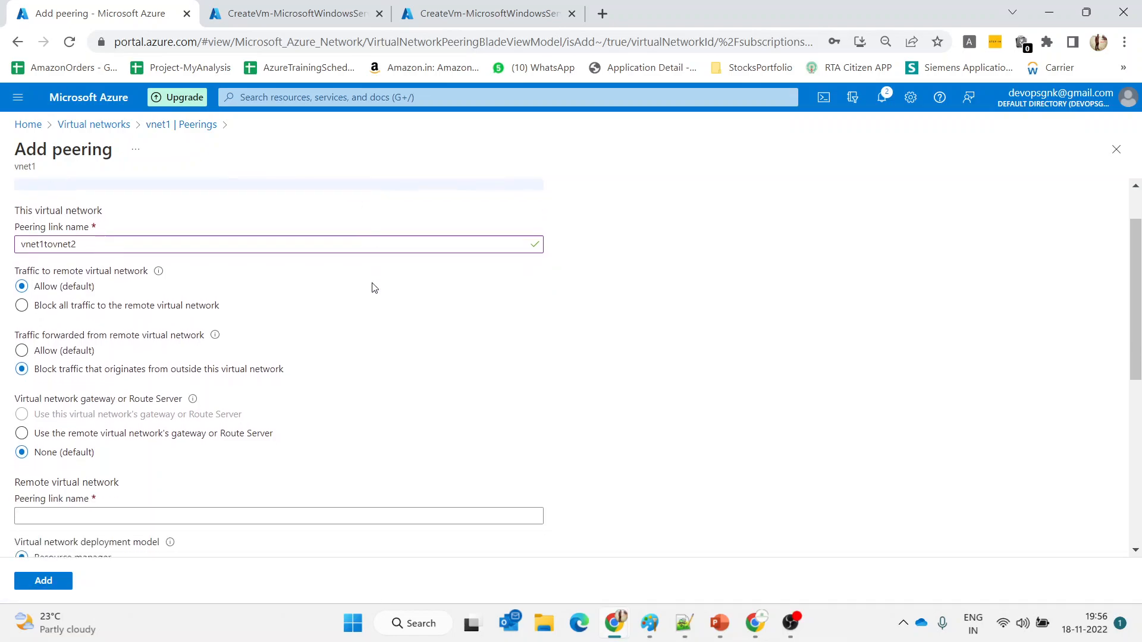
Set remote link vnet2tovnet1 to vnet2, block outside traffic, and add the peering
left_click(115, 392)
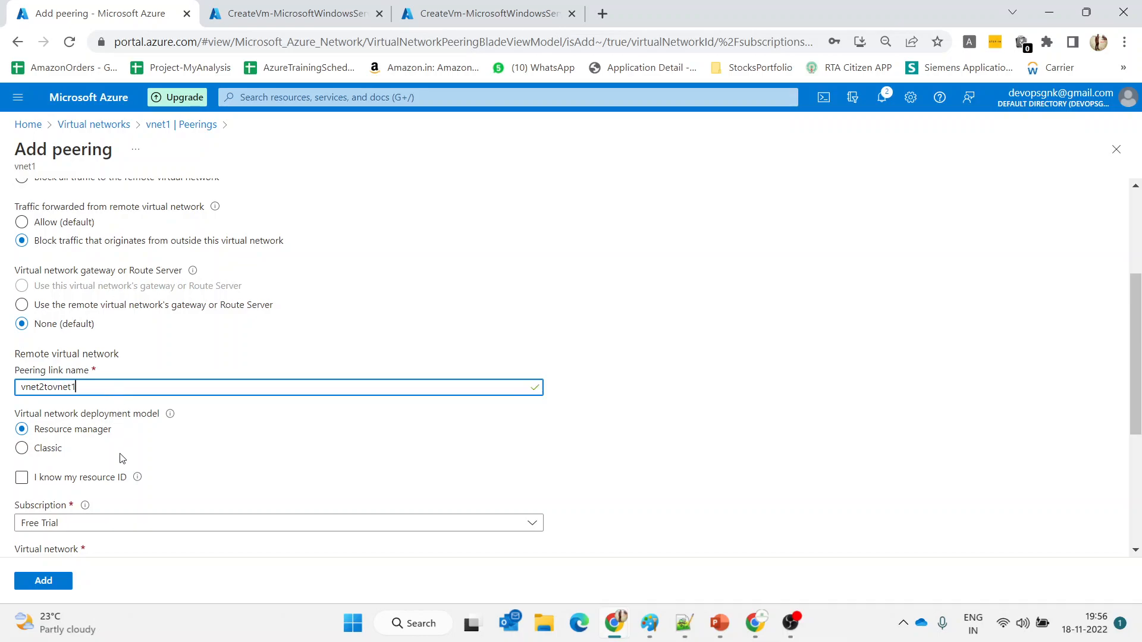
scroll(122, 458, "down", 2)
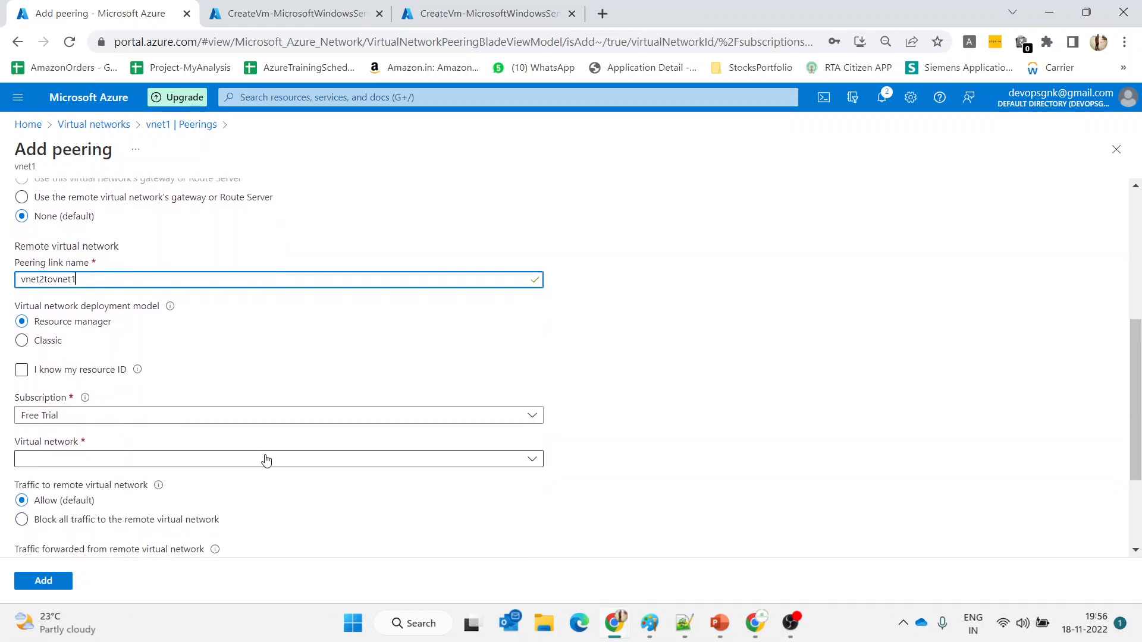
left_click(266, 460)
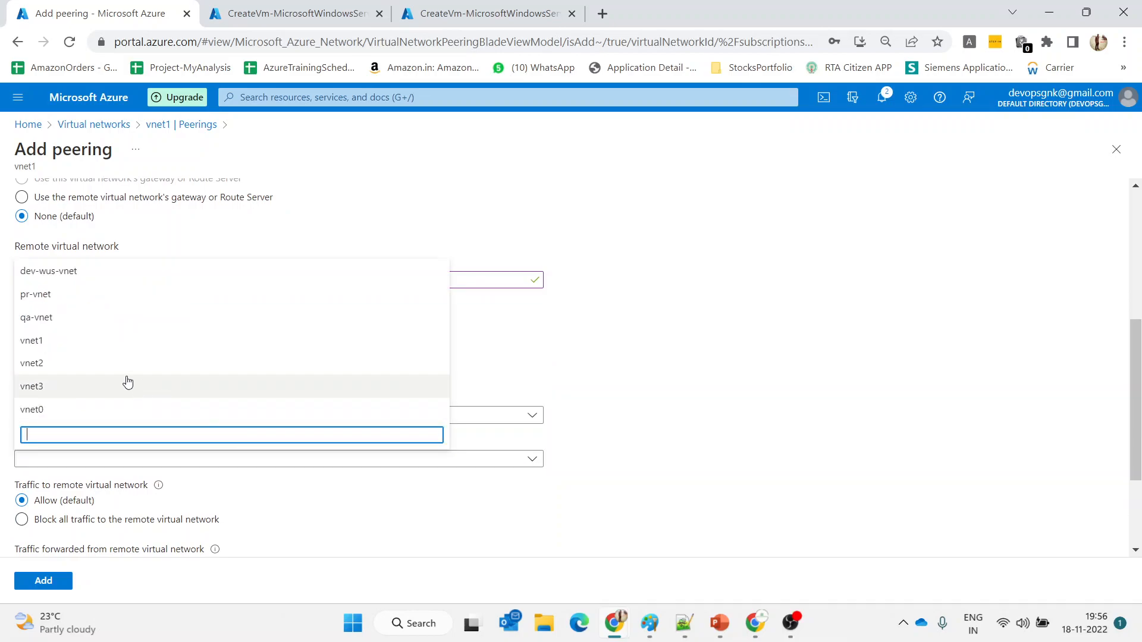
left_click(84, 365)
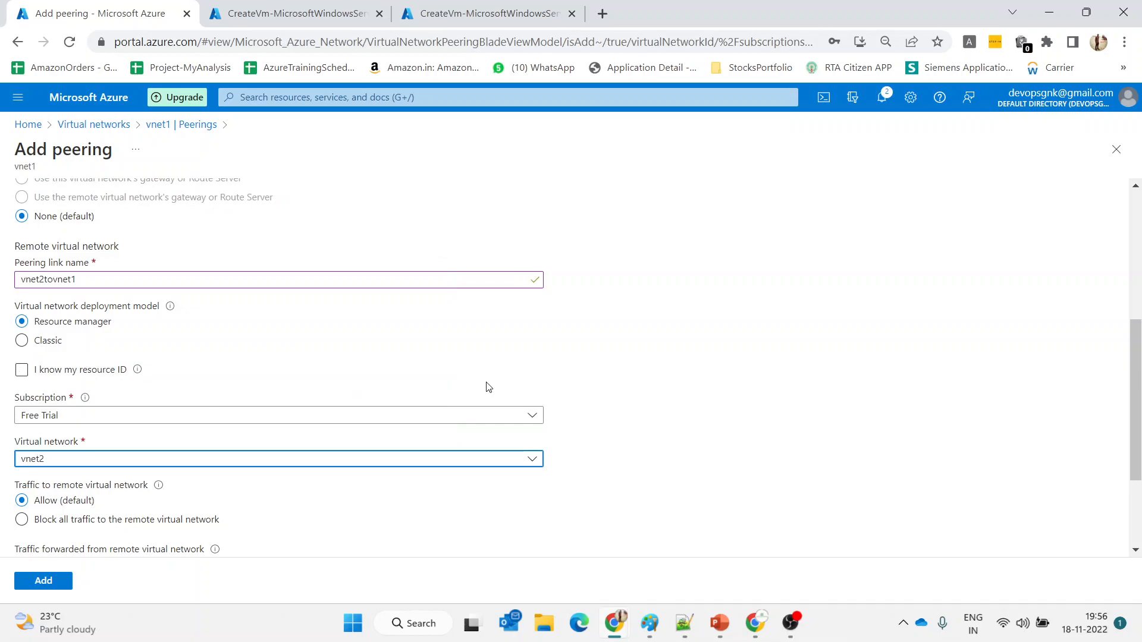
left_click(658, 383)
scroll(659, 382, "down", 3)
scroll(658, 383, "down", 1)
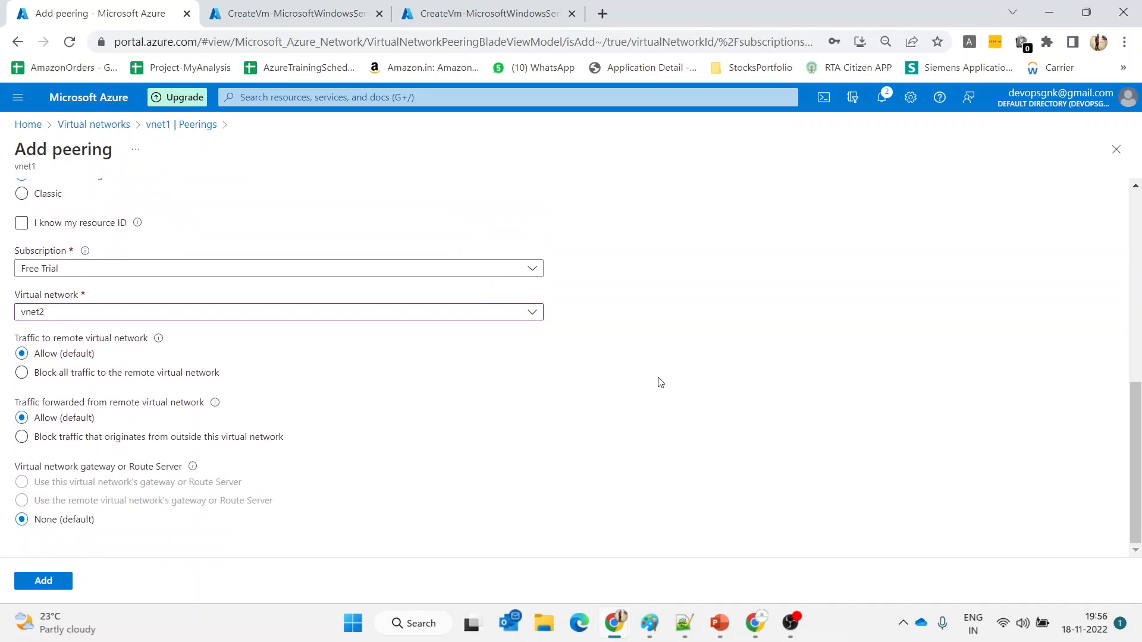
left_click(152, 445)
scroll(570, 402, "up", 5)
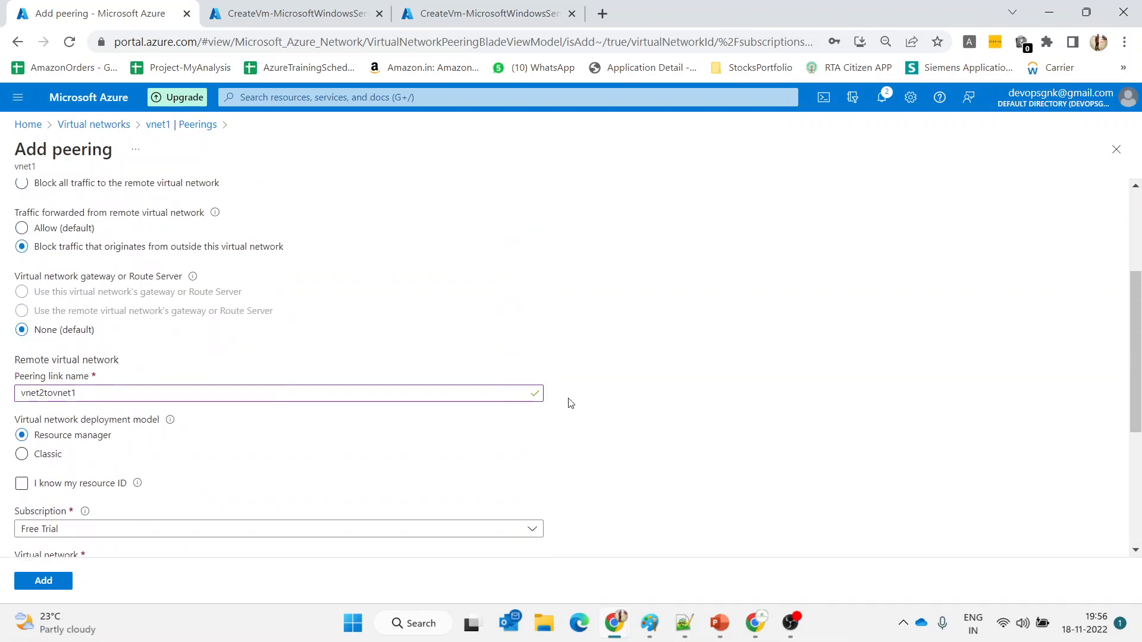
scroll(570, 402, "down", 5)
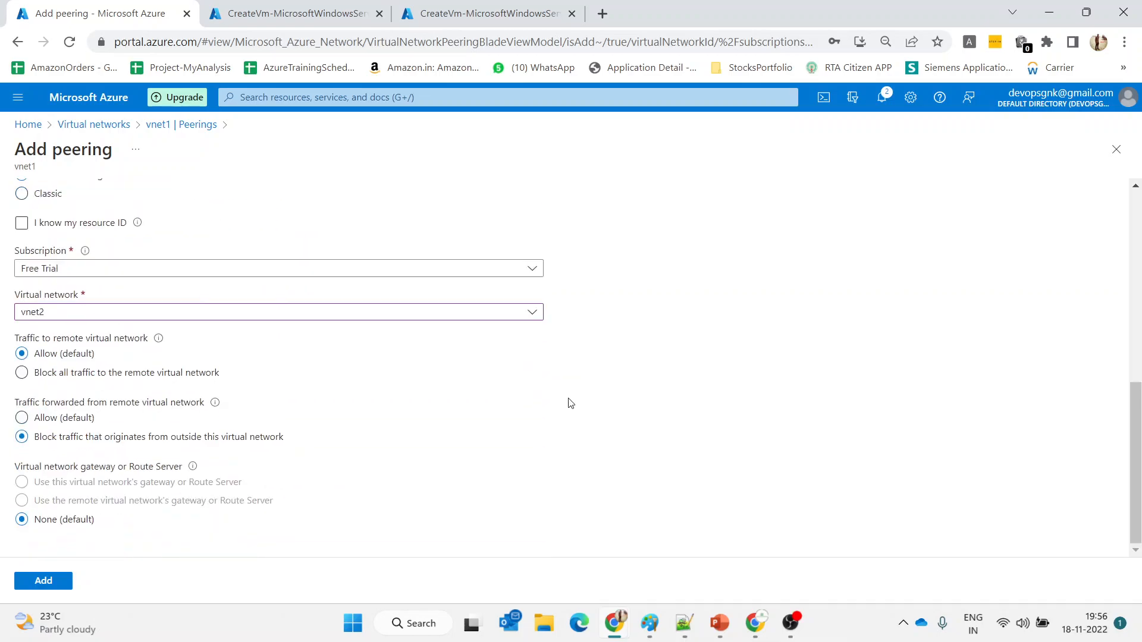
left_click(59, 580)
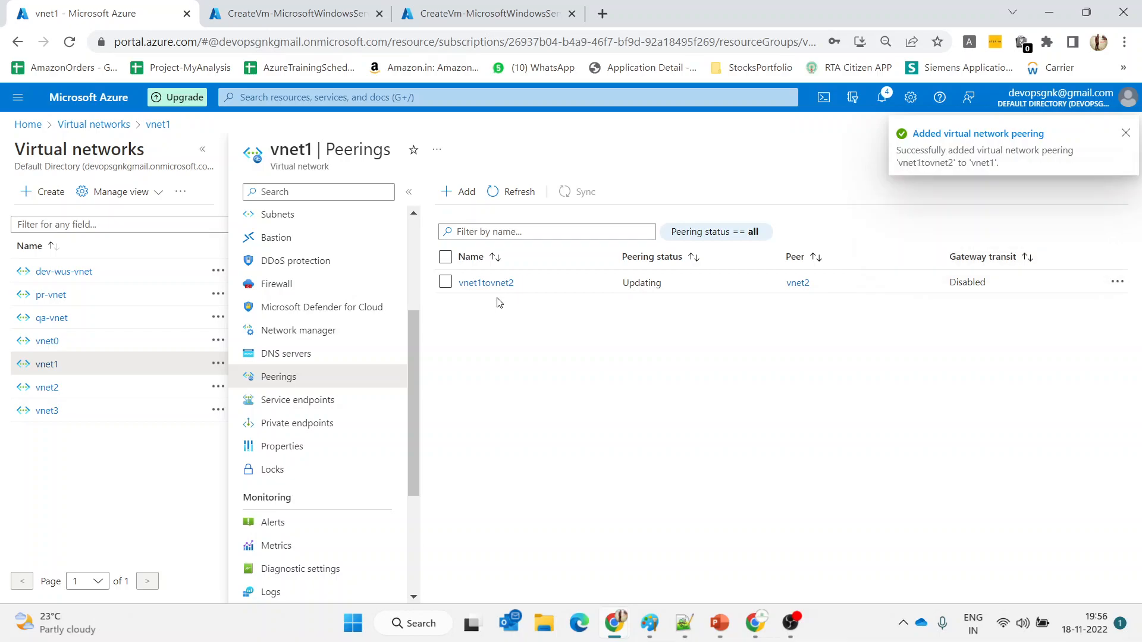
Refresh peerings on vnet1 and vnet2 until vnet1tovnet2 and vnet2tovnet1 both show Connected
left_click(519, 188)
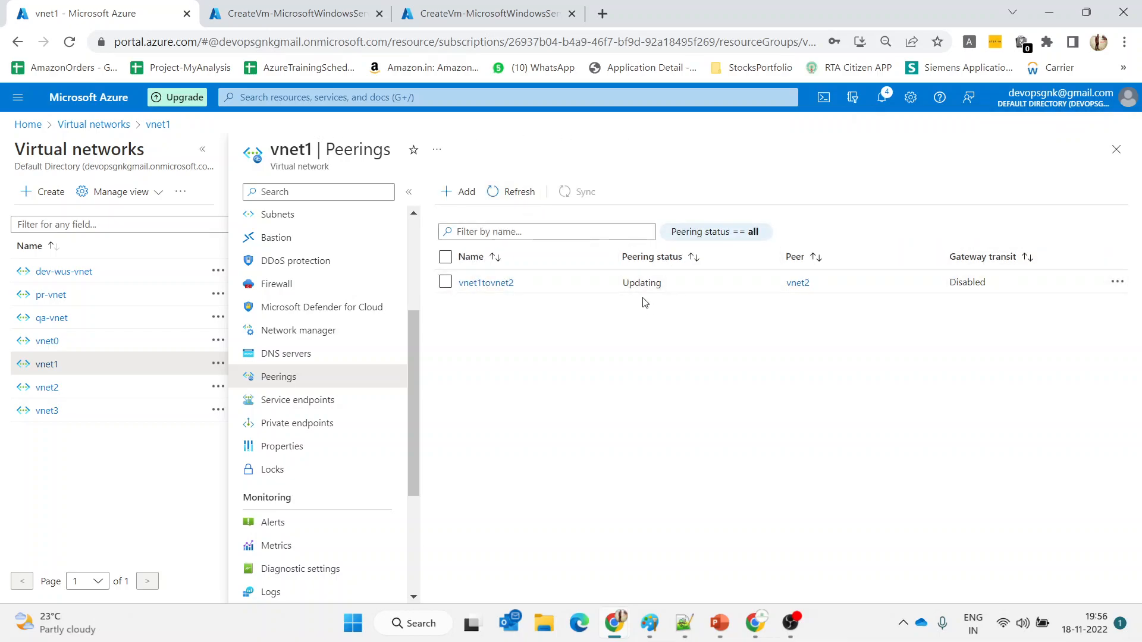
left_click(499, 199)
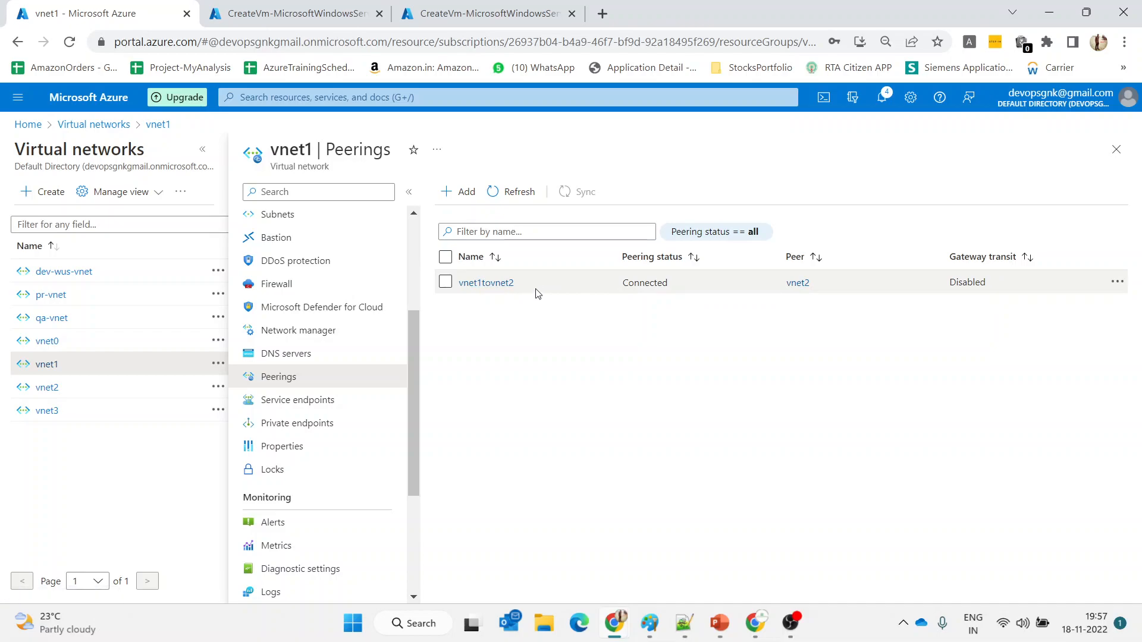
left_click(47, 388)
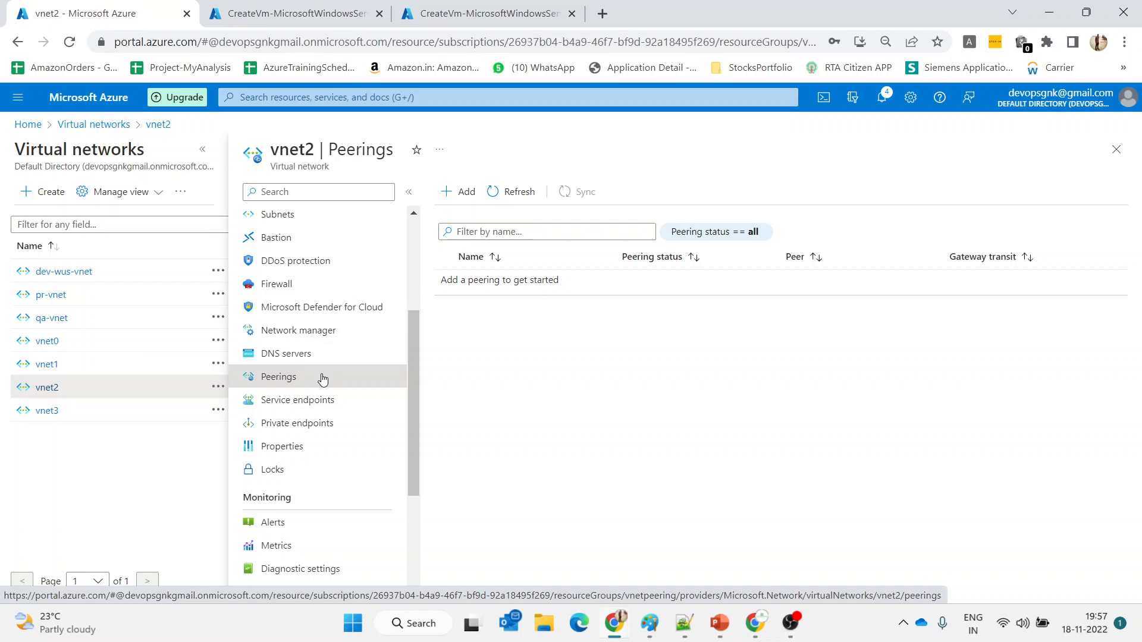
left_click(495, 193)
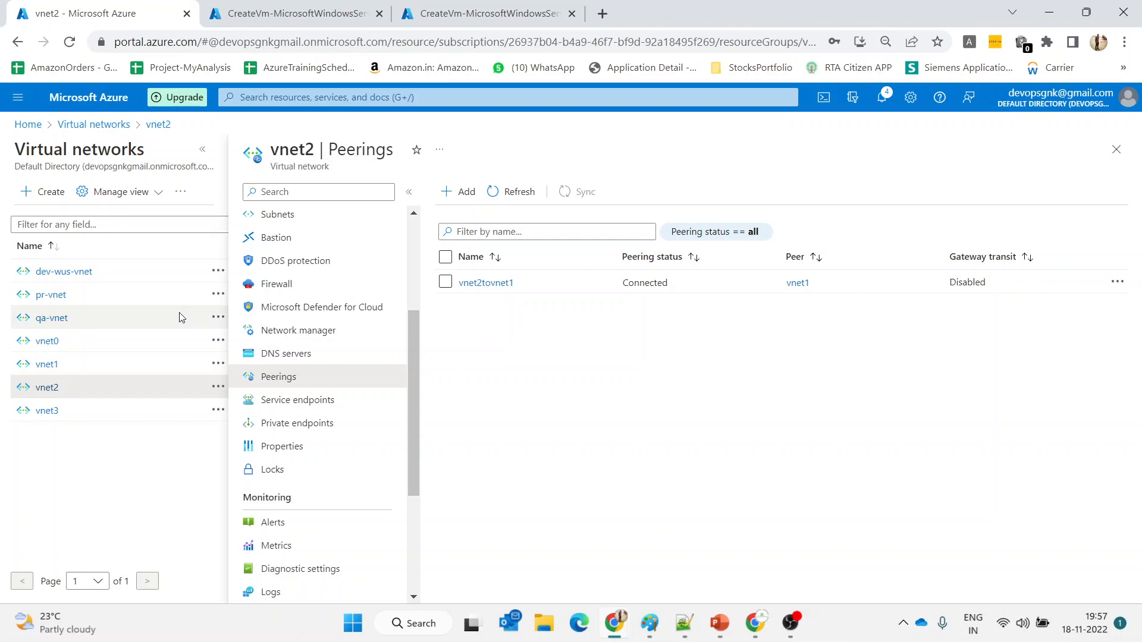
left_click(47, 366)
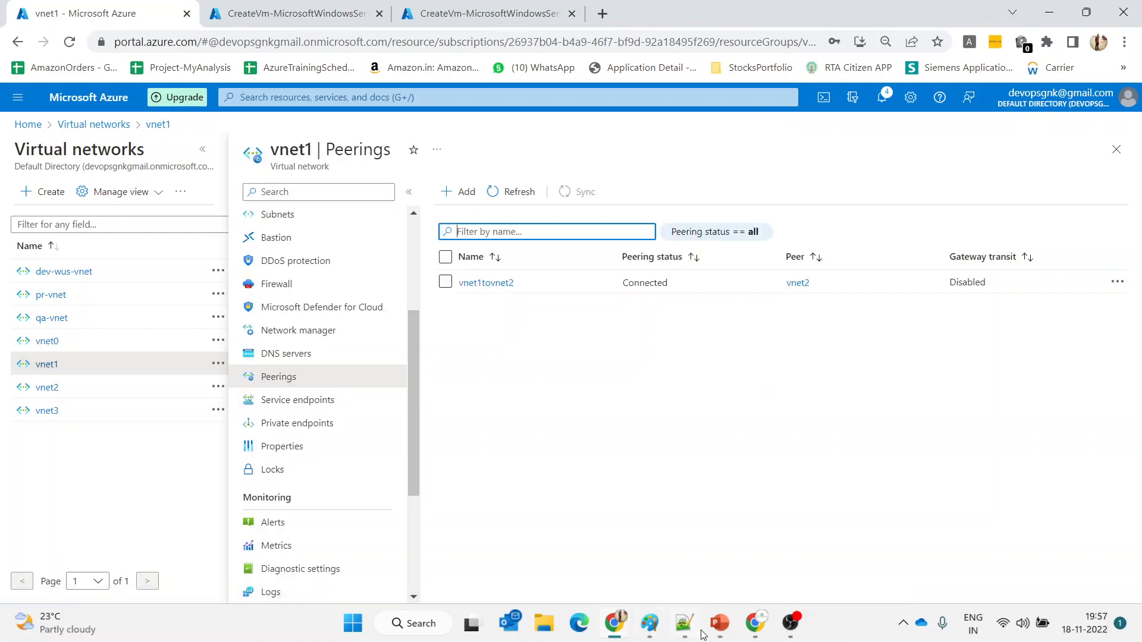
Circle Local Peering and trace the vm0-to-vnet2 Global Peering in red on the lab diagram
mouse_move(669, 630)
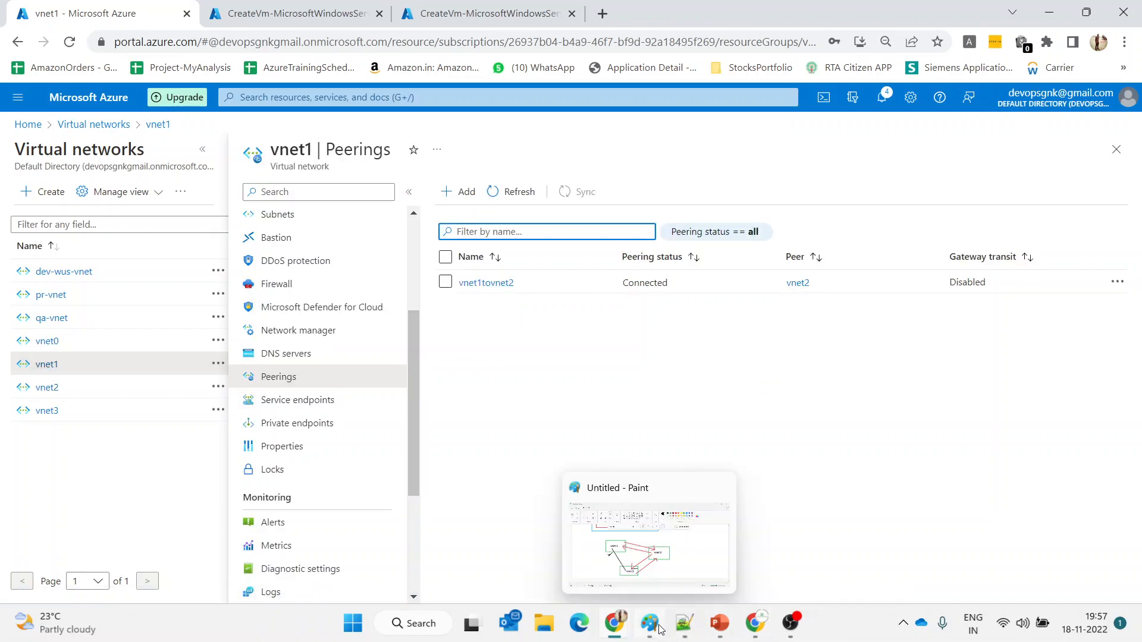
mouse_move(719, 625)
left_click(765, 567)
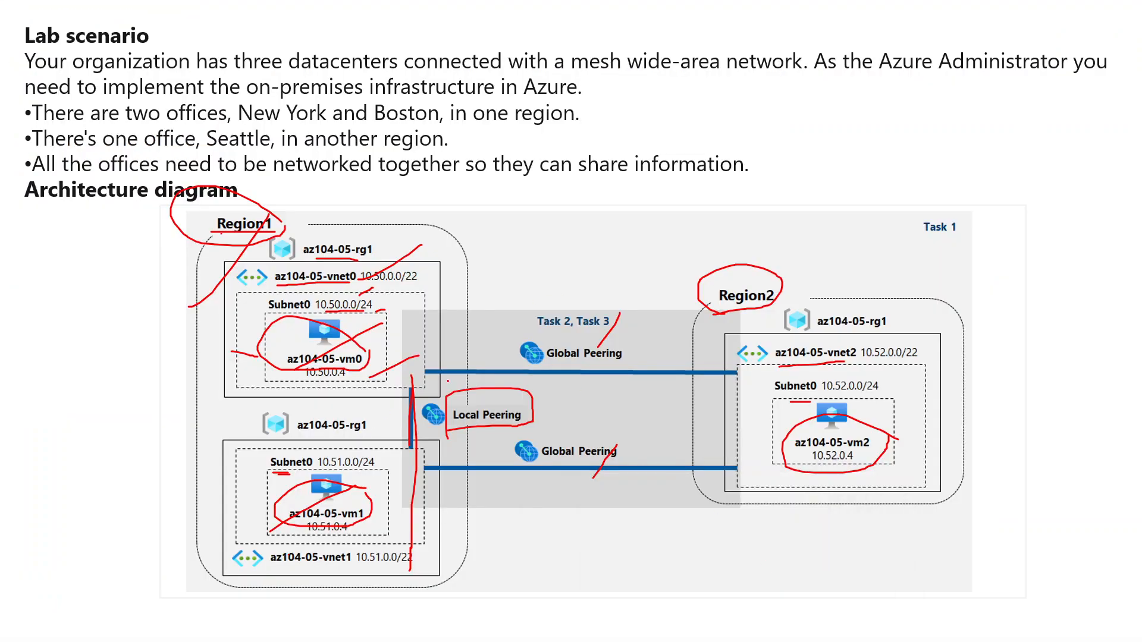
mouse_move(420, 369)
left_mouse_down()
mouse_move(386, 467)
mouse_move(457, 393)
left_mouse_up()
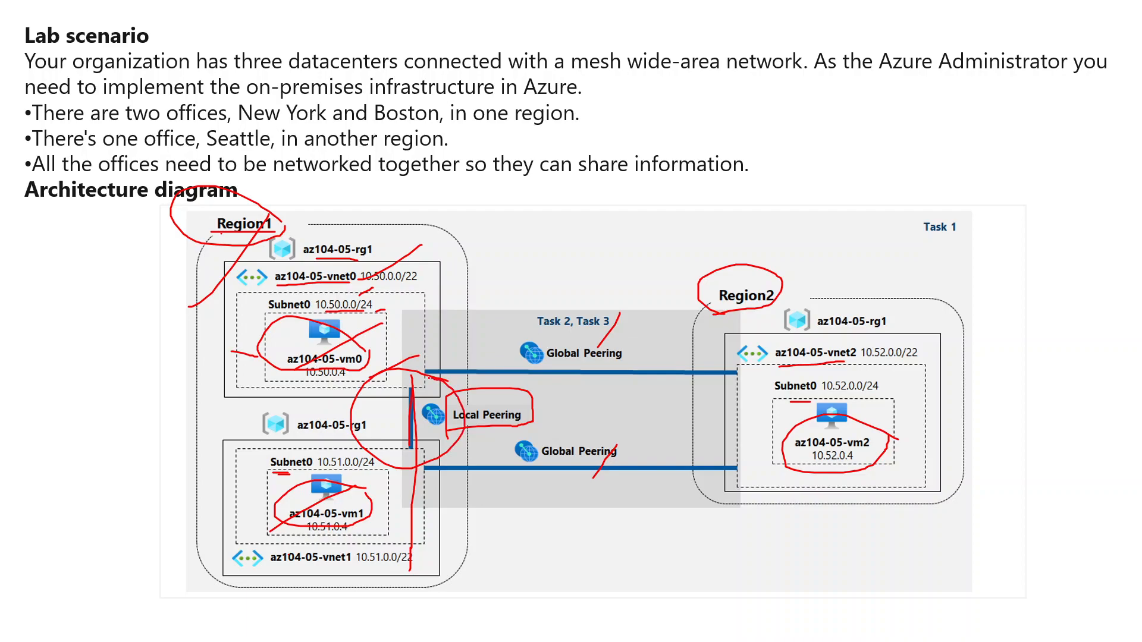
mouse_move(360, 342)
left_mouse_down()
mouse_move(430, 334)
mouse_move(782, 360)
mouse_move(556, 392)
mouse_move(330, 372)
mouse_move(386, 332)
left_mouse_up()
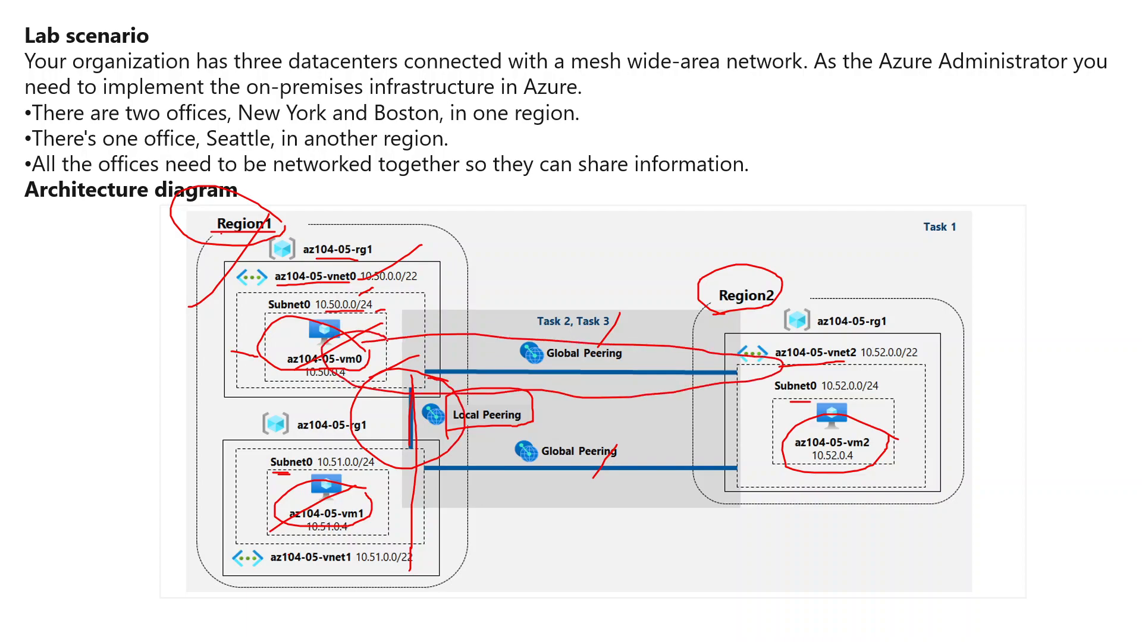
key("alt+Tab")
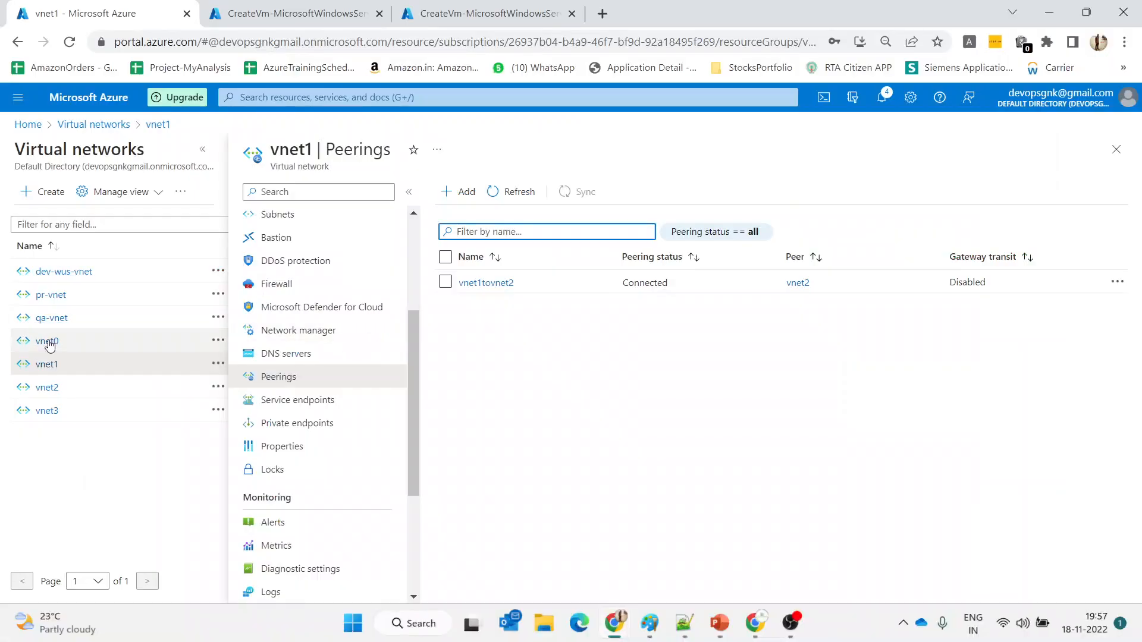
Start a new vnet1 peering named vnet1tovnet3global, blocking traffic from outside vnet1
left_click(467, 193)
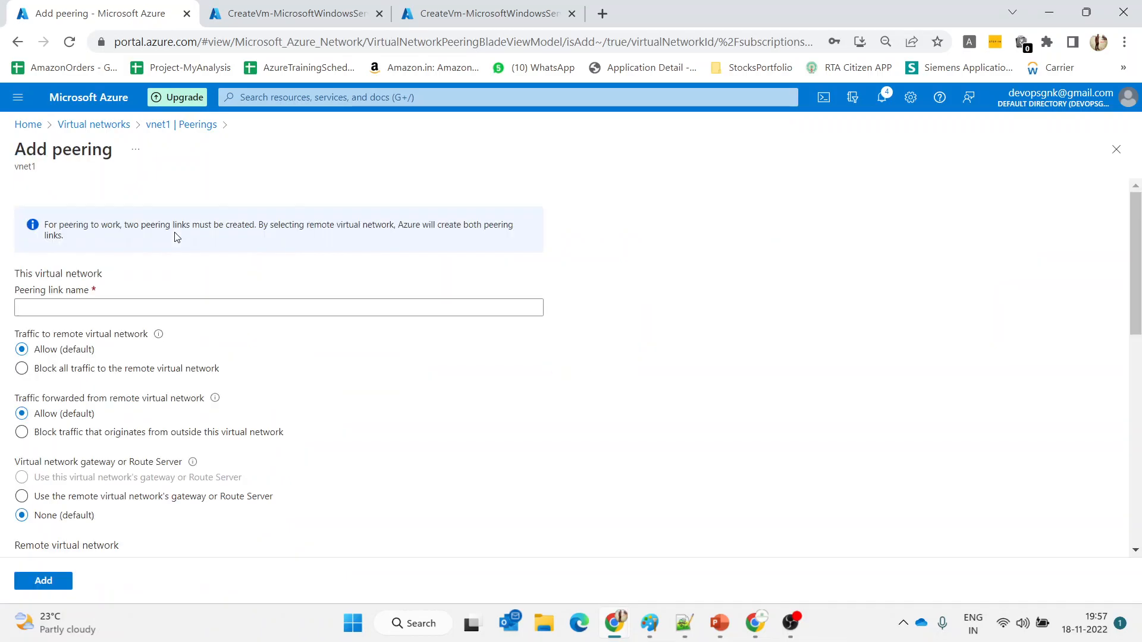
type("vn")
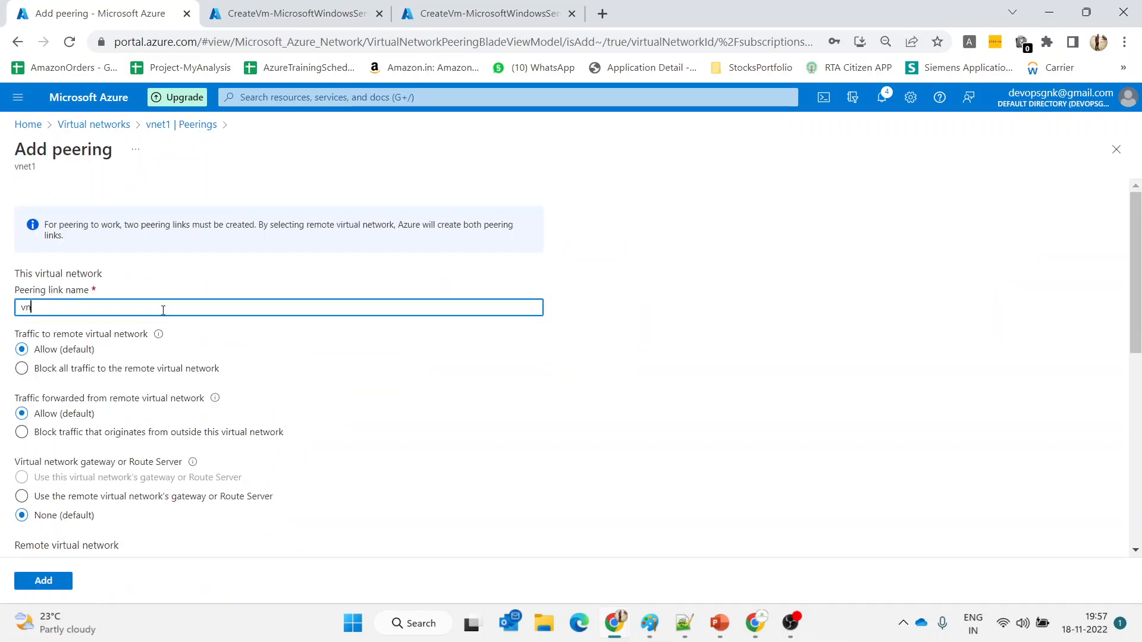
type("eyt")
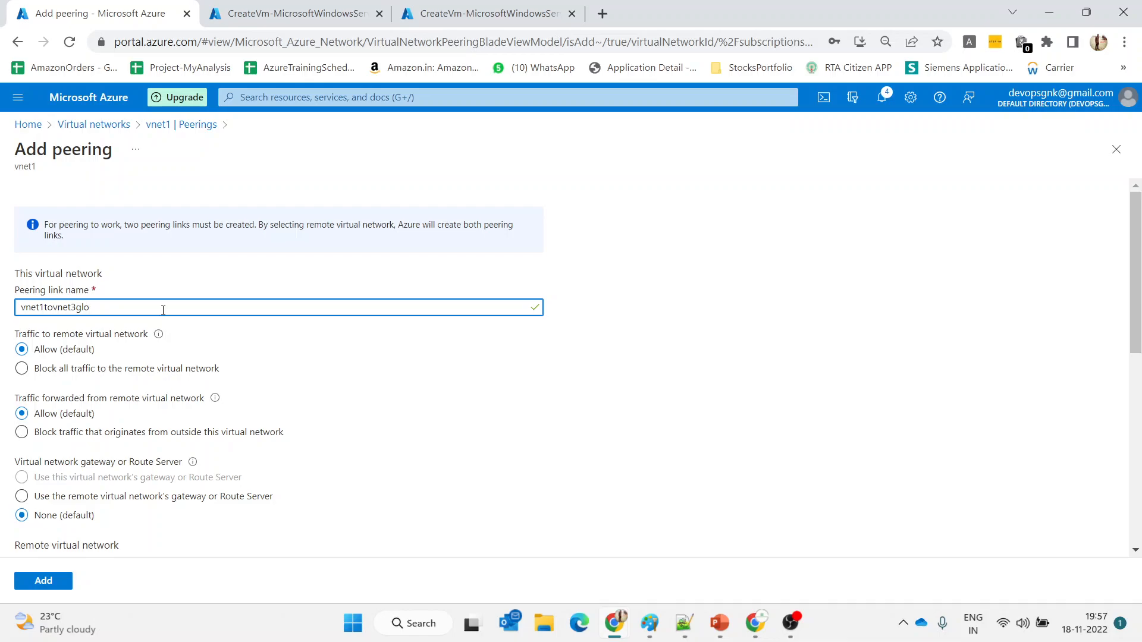
type("bal")
left_click(166, 433)
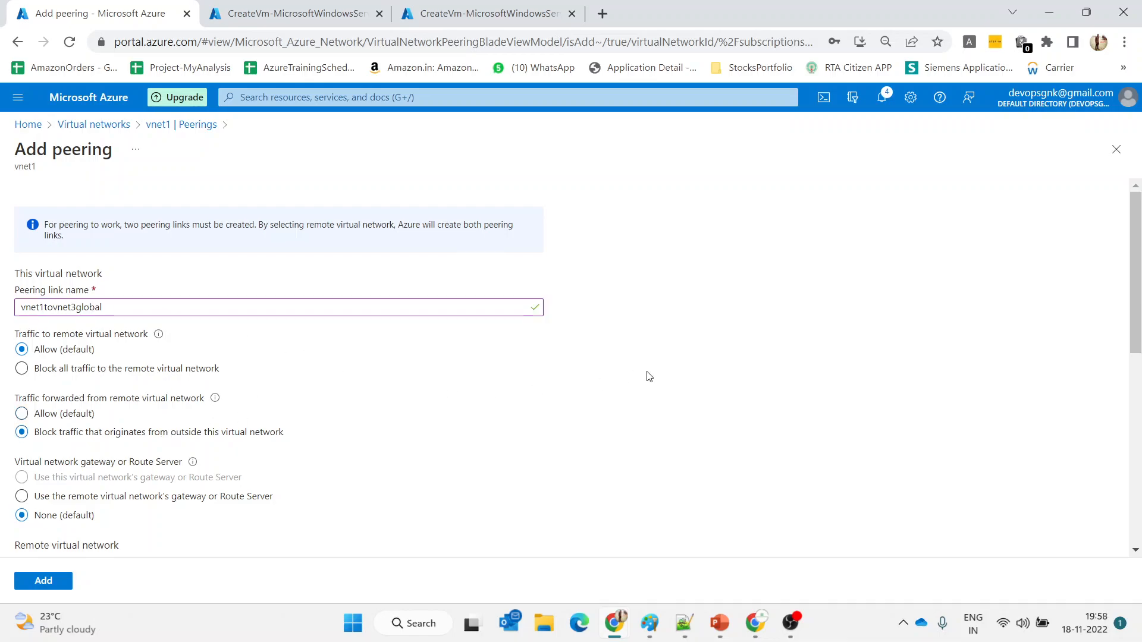
scroll(649, 377, "down", 5)
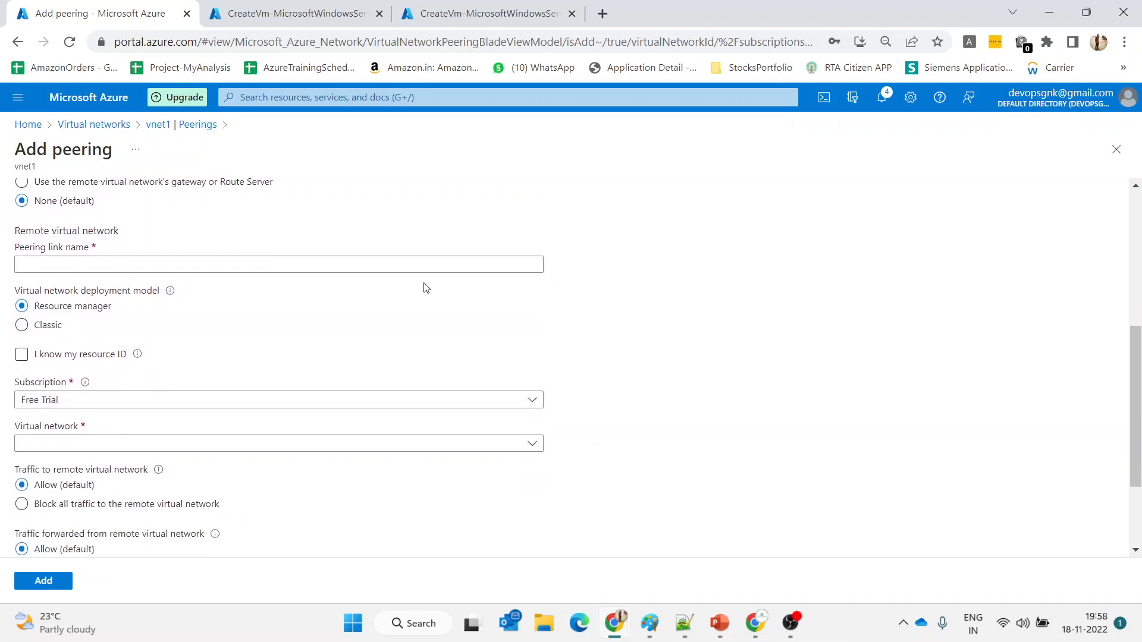
Set remote link vnet3tovnet1global to vnet3 and add the peering
left_click(315, 266)
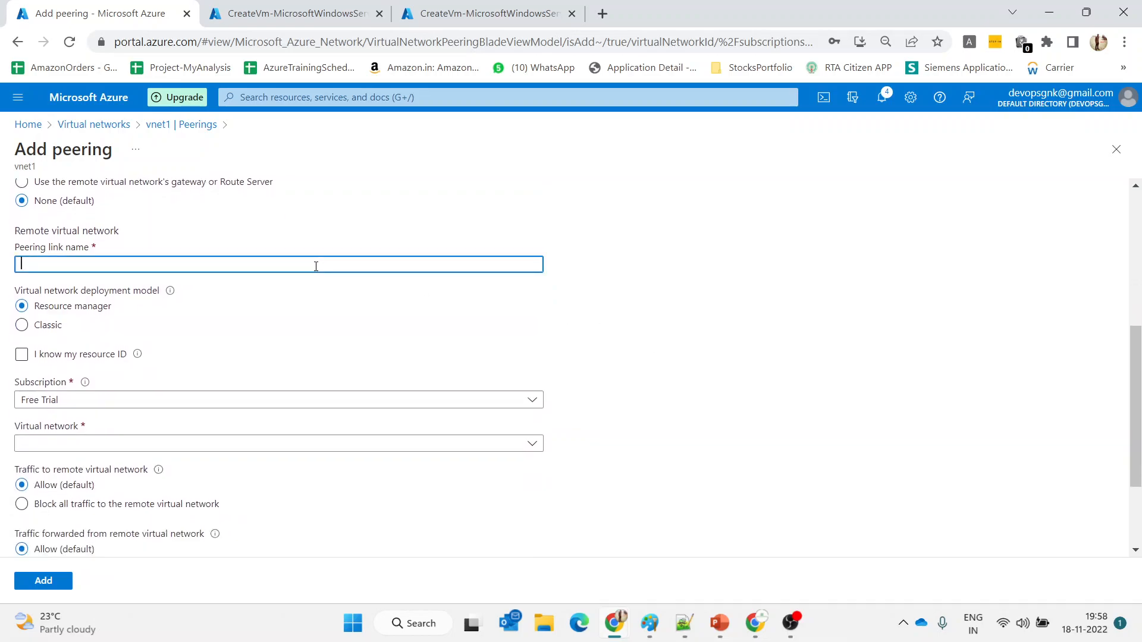
type("vnet3tovnet1global")
left_click(246, 454)
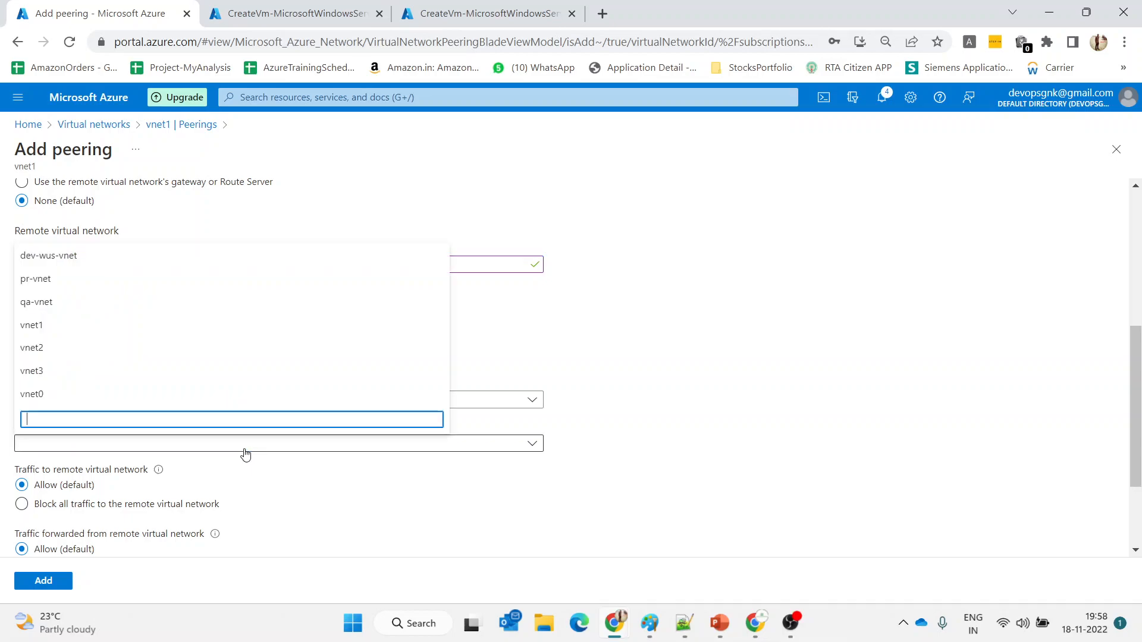
left_click(111, 379)
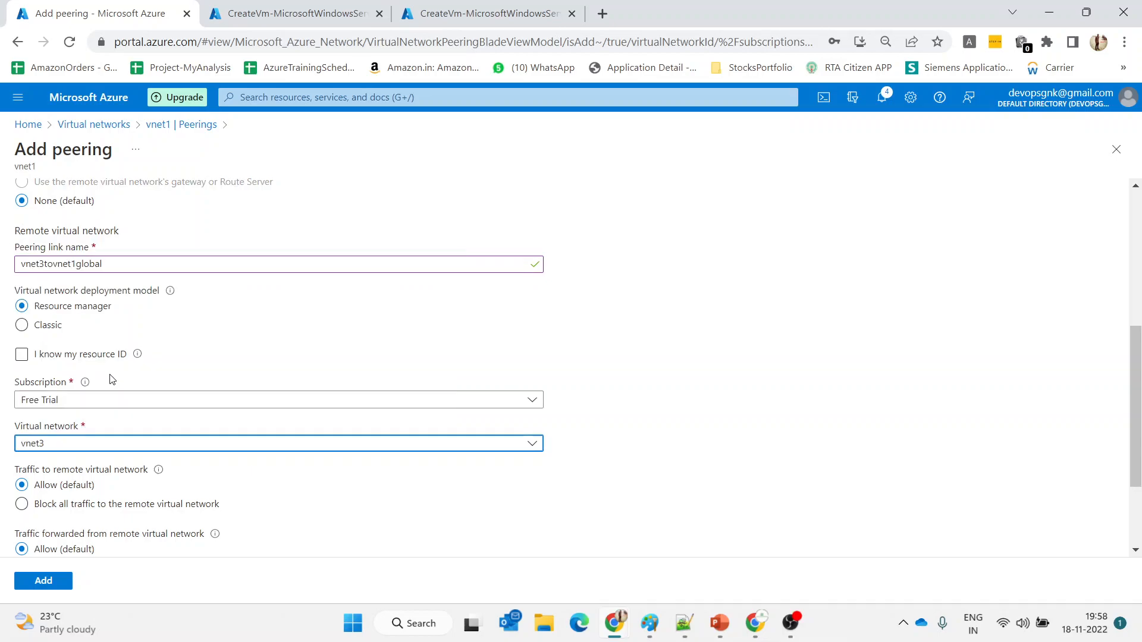
scroll(290, 401, "down", 3)
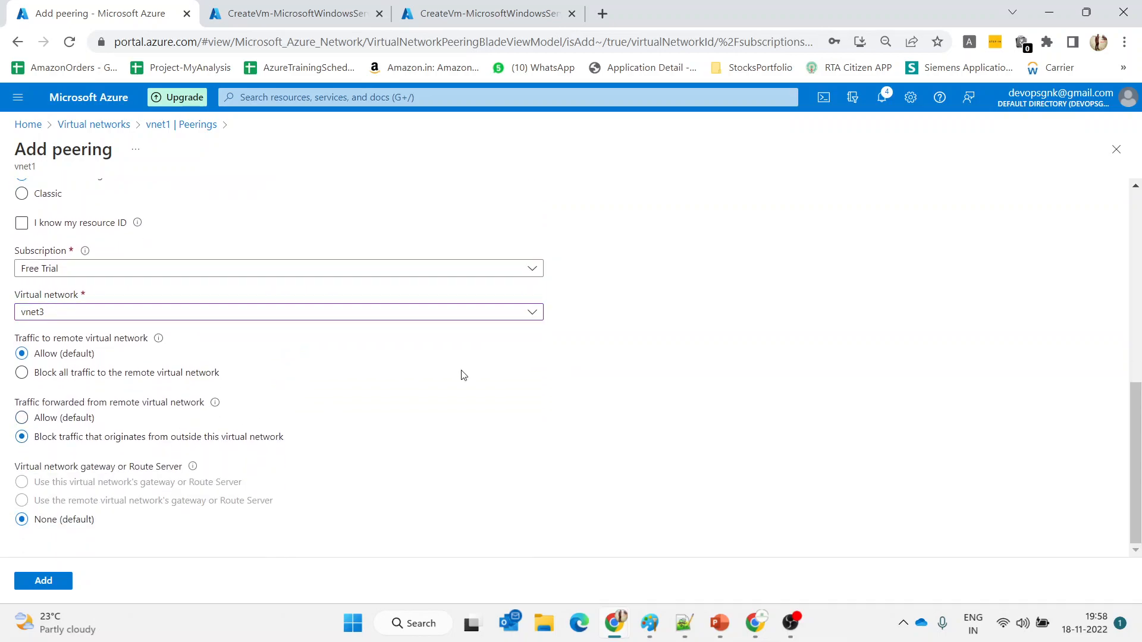
scroll(638, 346, "up", 6)
scroll(640, 347, "down", 6)
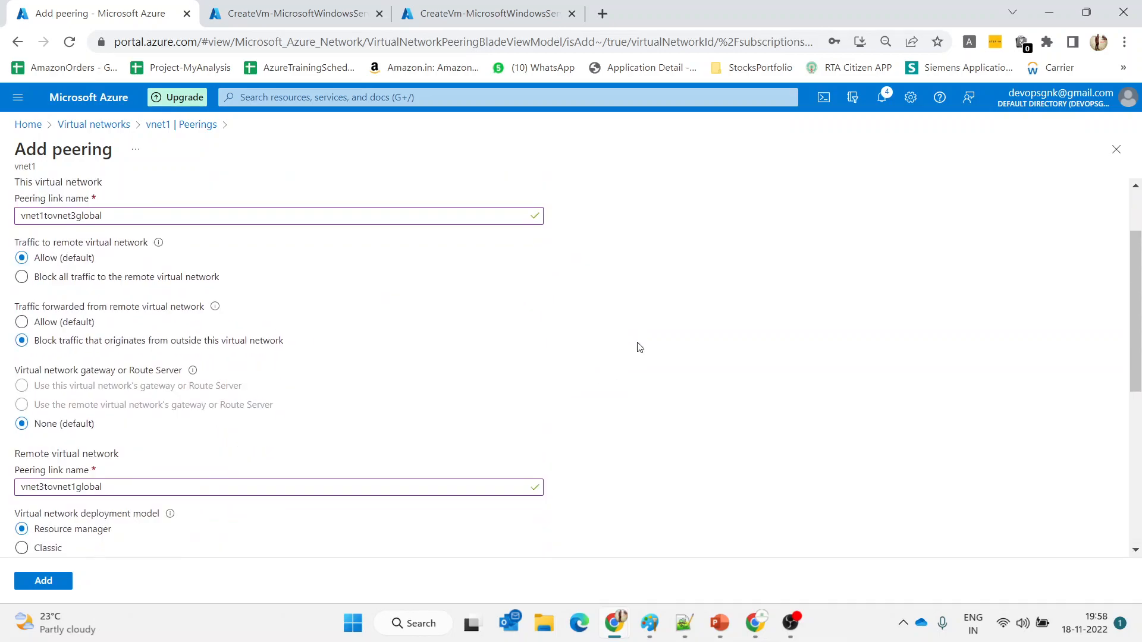
left_click(50, 581)
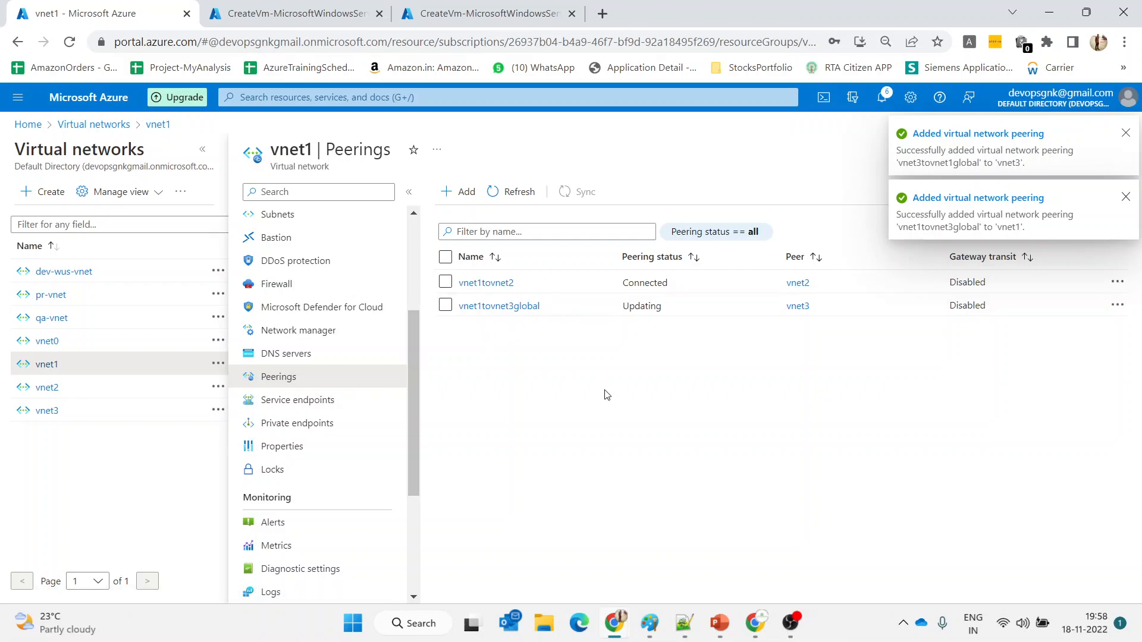
Draw red lines toward Region2 tracing the lower Global Peering path to vm2
mouse_move(719, 621)
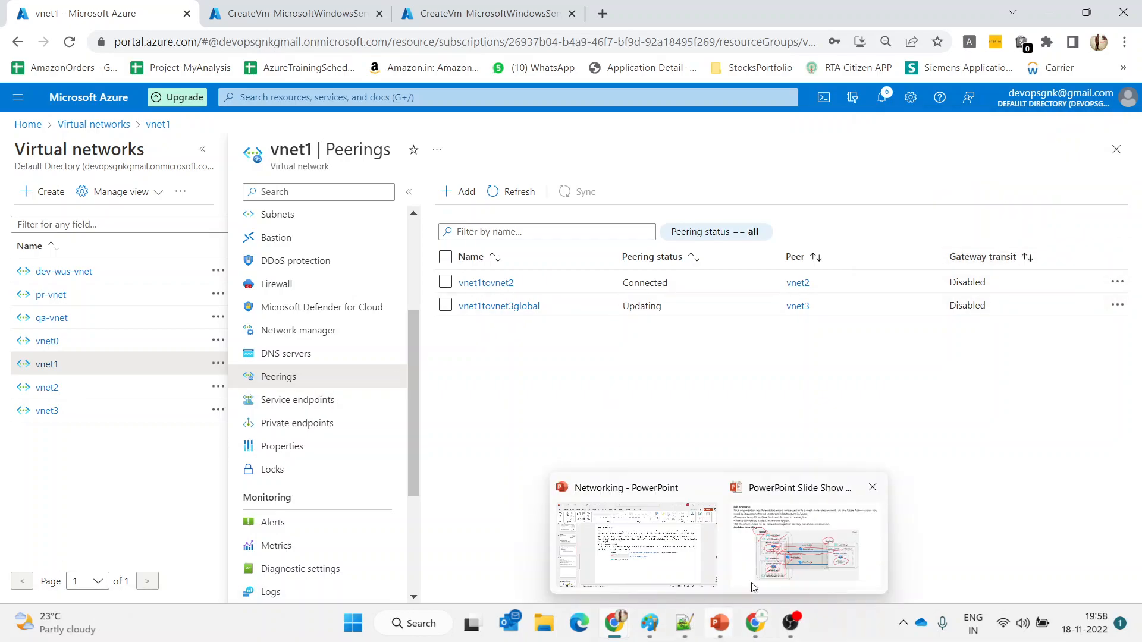
left_click(790, 535)
left_click_drag(657, 393, 727, 236)
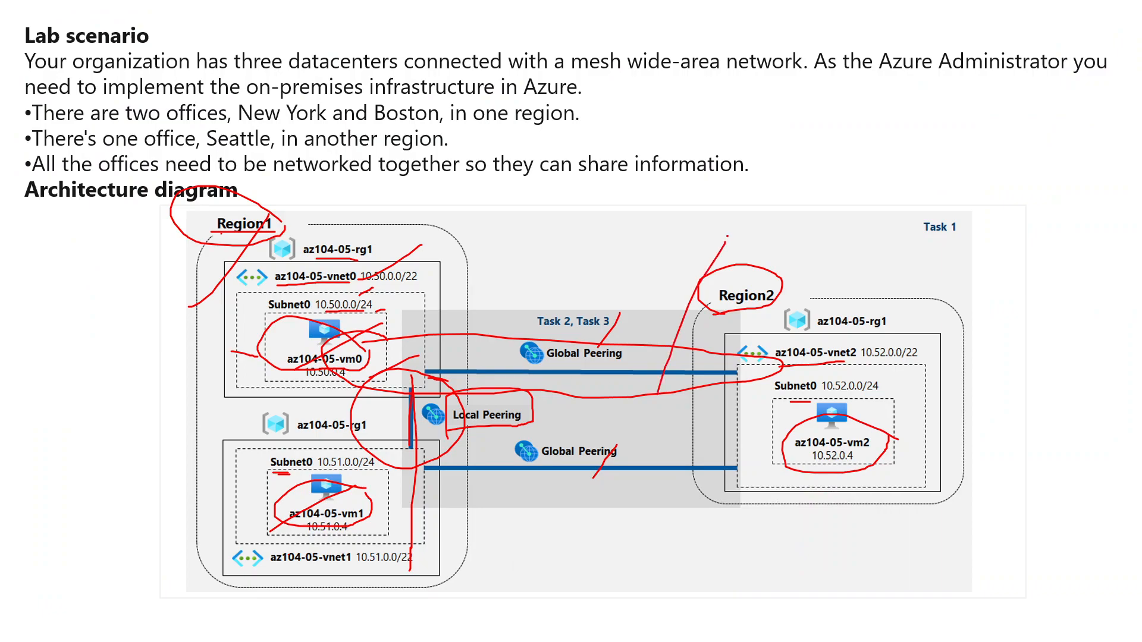
mouse_move(761, 466)
left_mouse_down()
mouse_move(517, 424)
mouse_move(357, 455)
mouse_move(559, 511)
mouse_move(770, 461)
left_mouse_up()
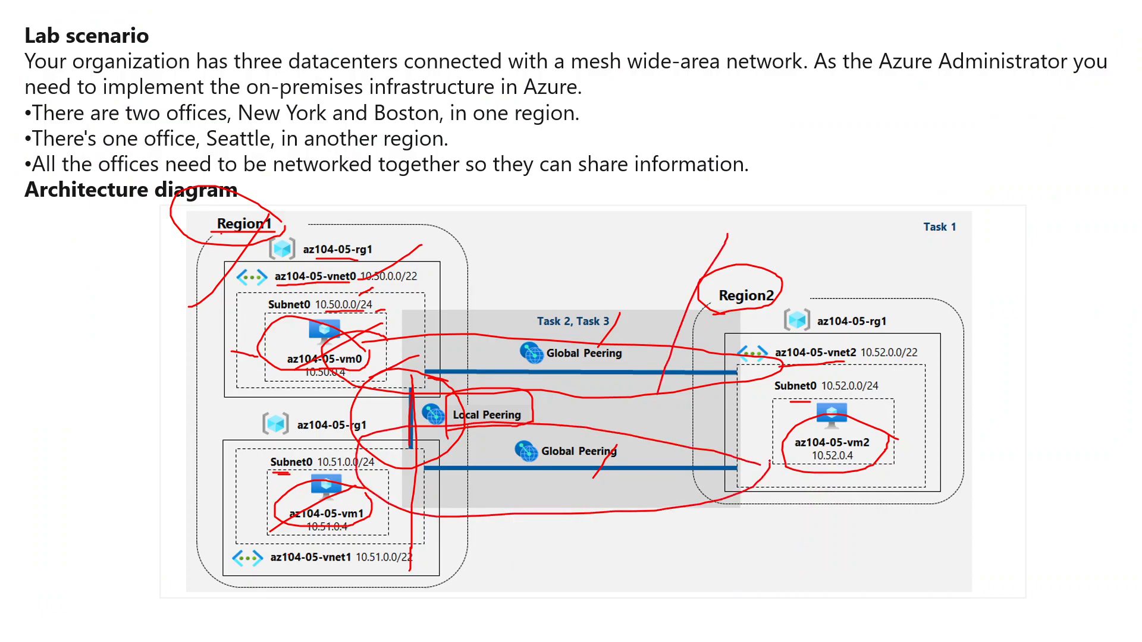
key("alt+Tab")
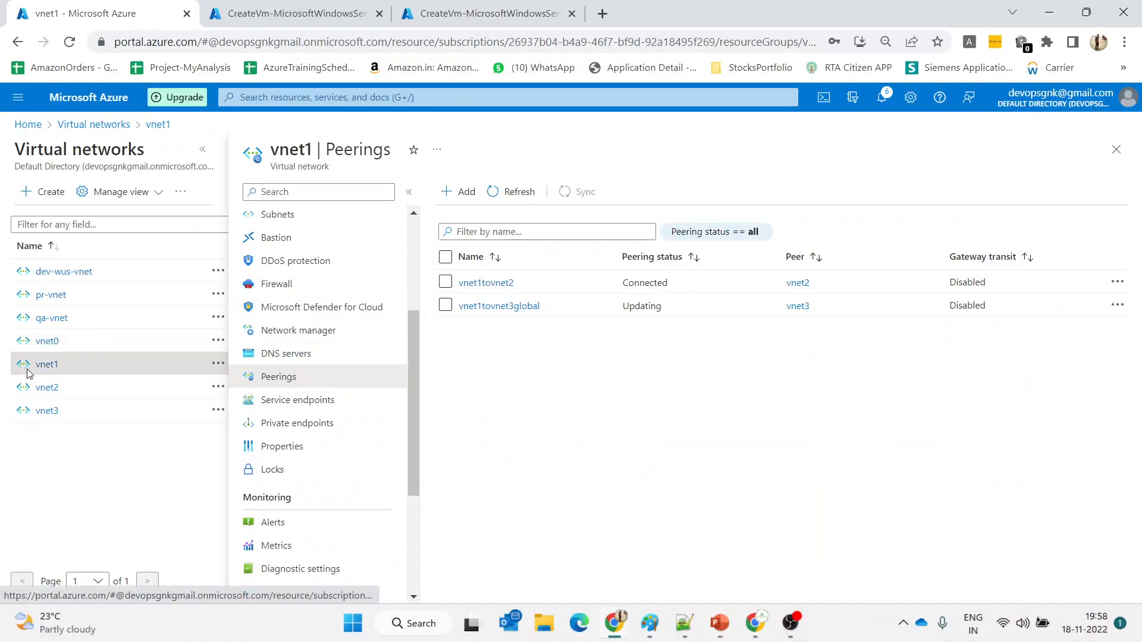
Add a vnet2 peering named vnet2tovnet3global, blocking traffic from outside vnet2
left_click(45, 388)
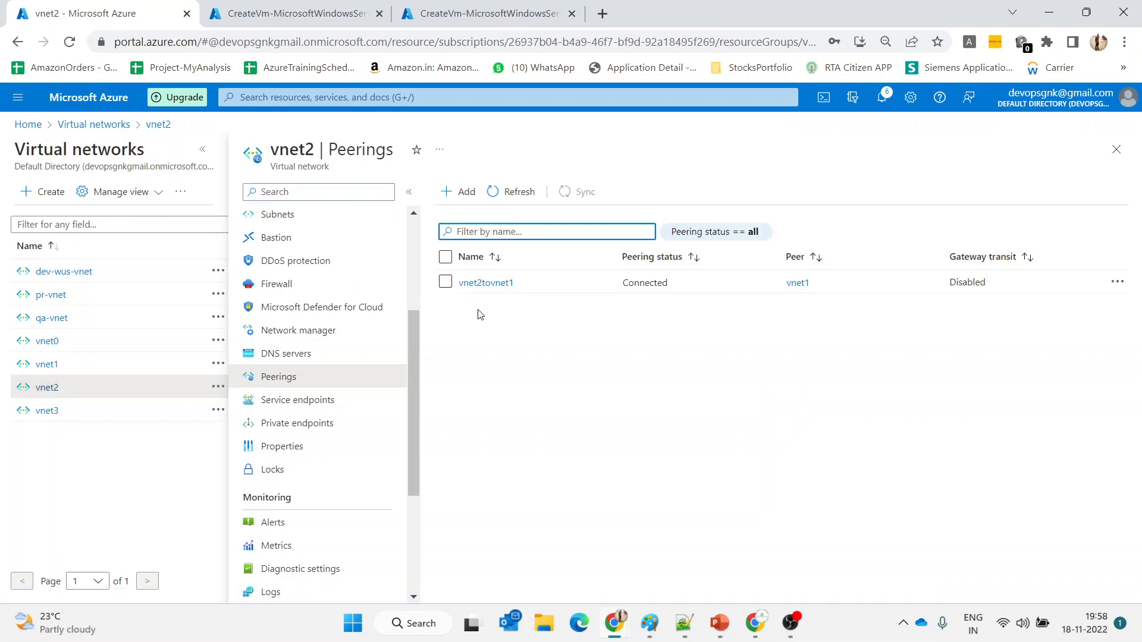
left_click(472, 193)
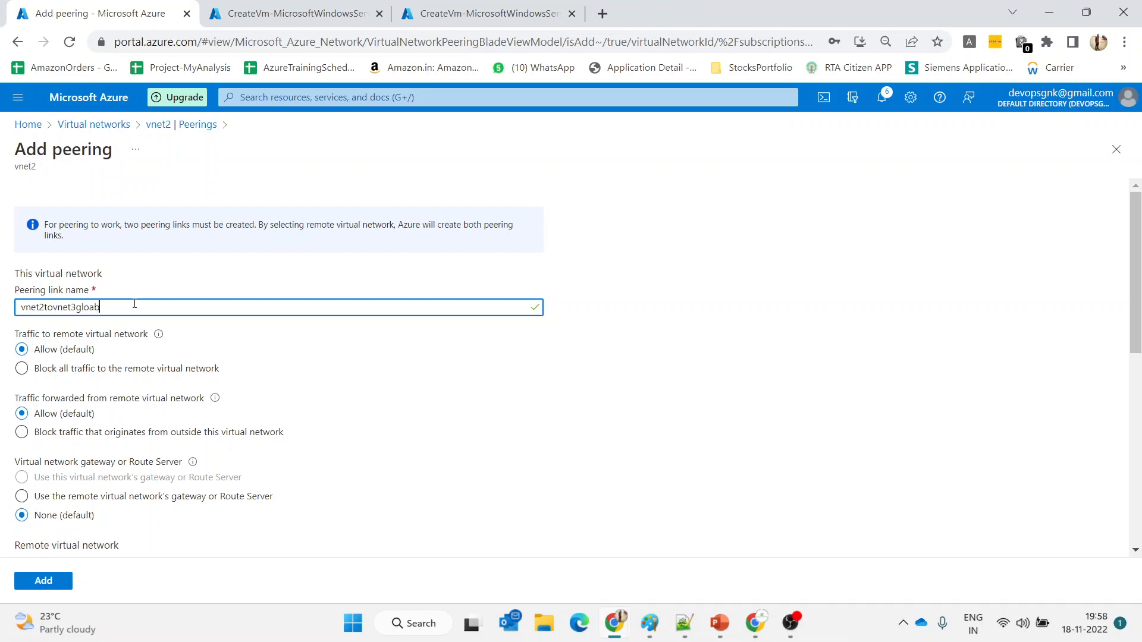
type("bal")
left_click(92, 440)
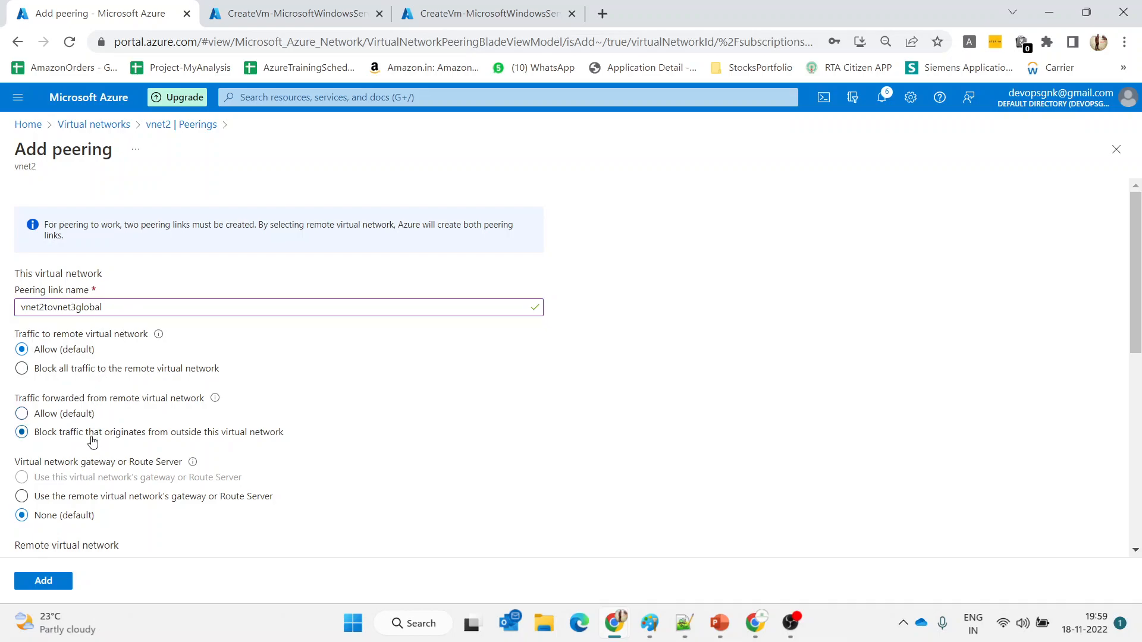
scroll(546, 440, "down", 5)
scroll(547, 441, "up", 1)
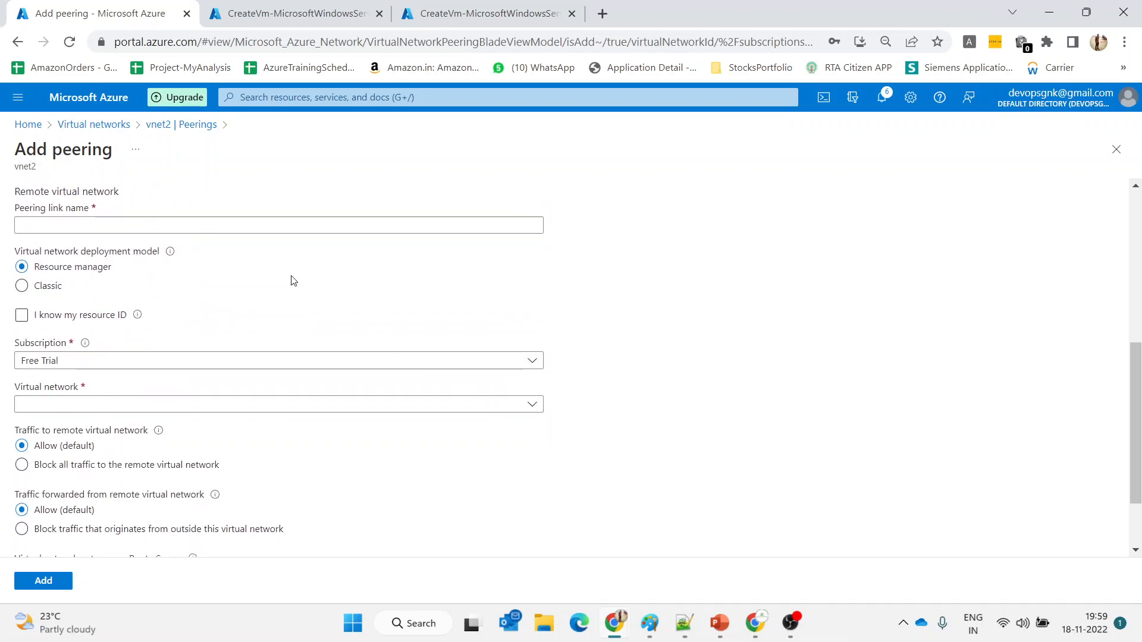
Set remote link vnet3tovnet2global to vnet3, block outside traffic into vnet3, and add the peering
left_click(191, 224)
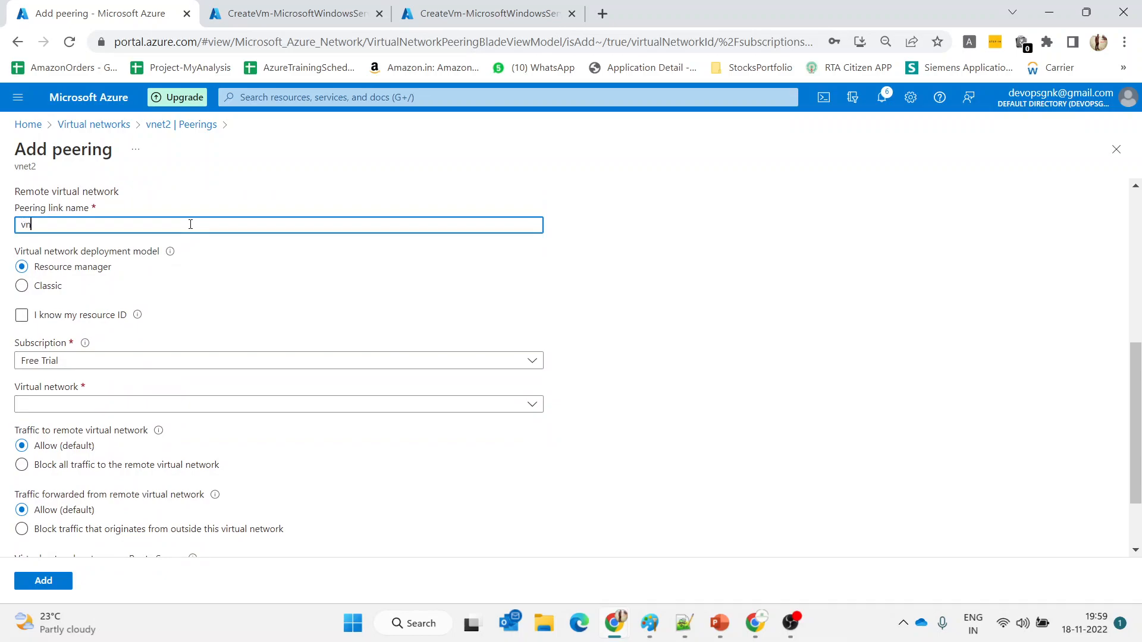
type("vnet3tovnet2global")
scroll(209, 232, "up", 6)
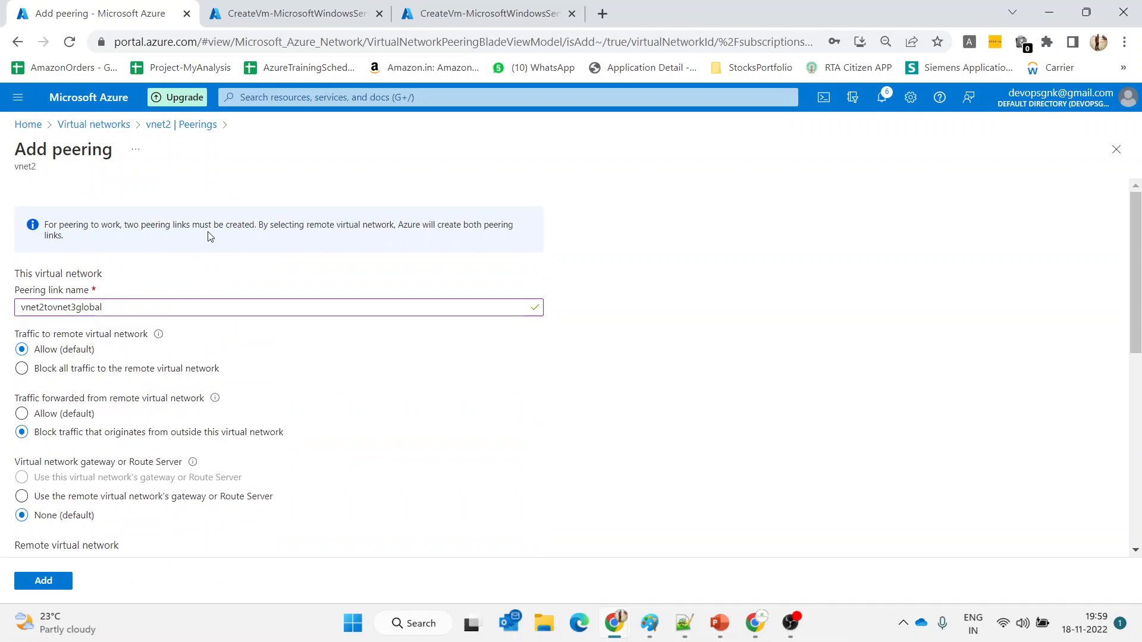
scroll(209, 232, "down", 7)
scroll(209, 236, "up", 3)
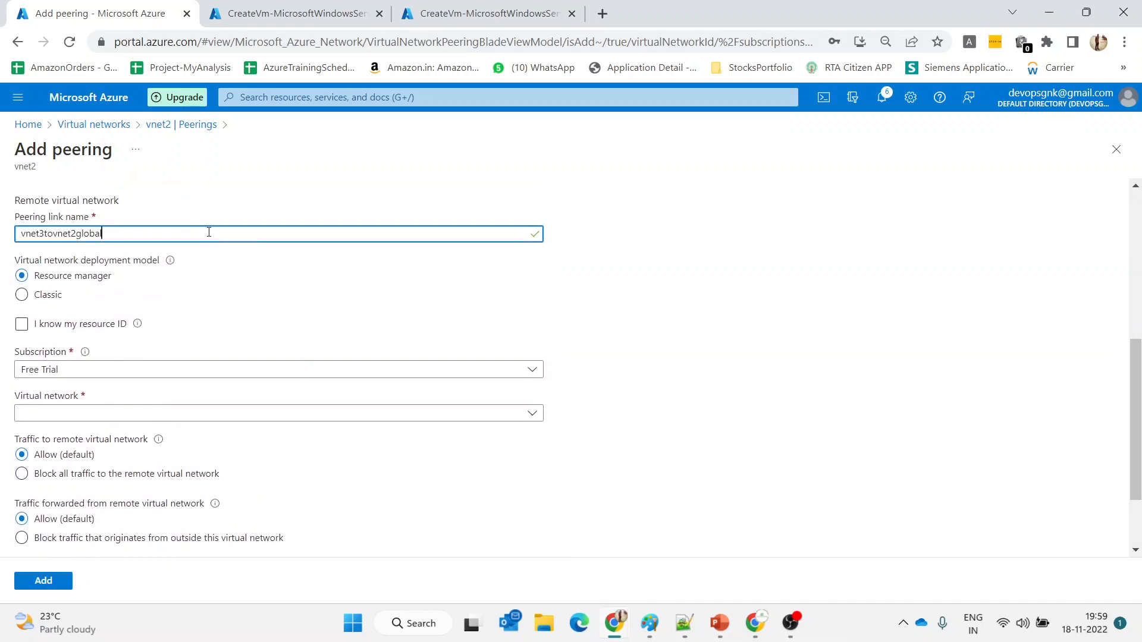
left_click(230, 414)
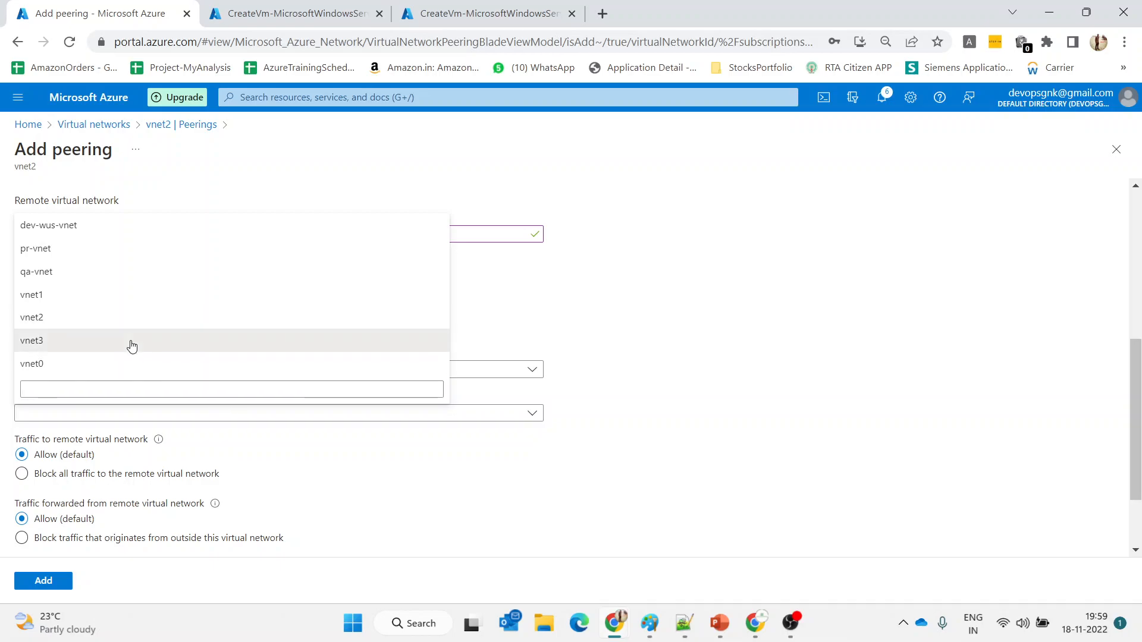
left_click(131, 343)
scroll(217, 468, "down", 1)
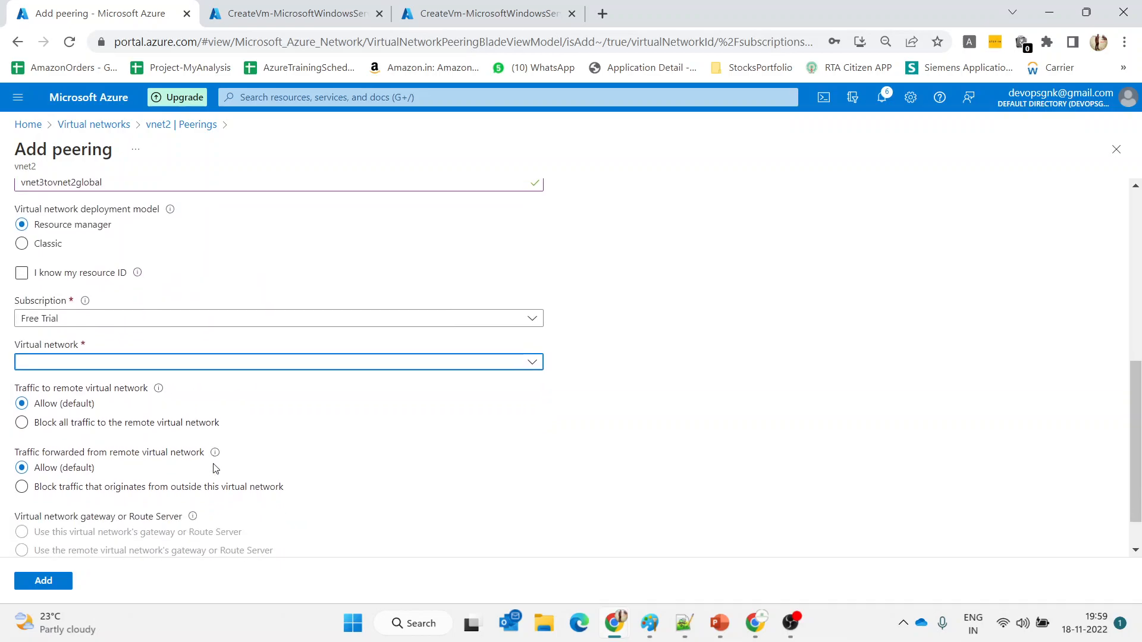
left_click(204, 355)
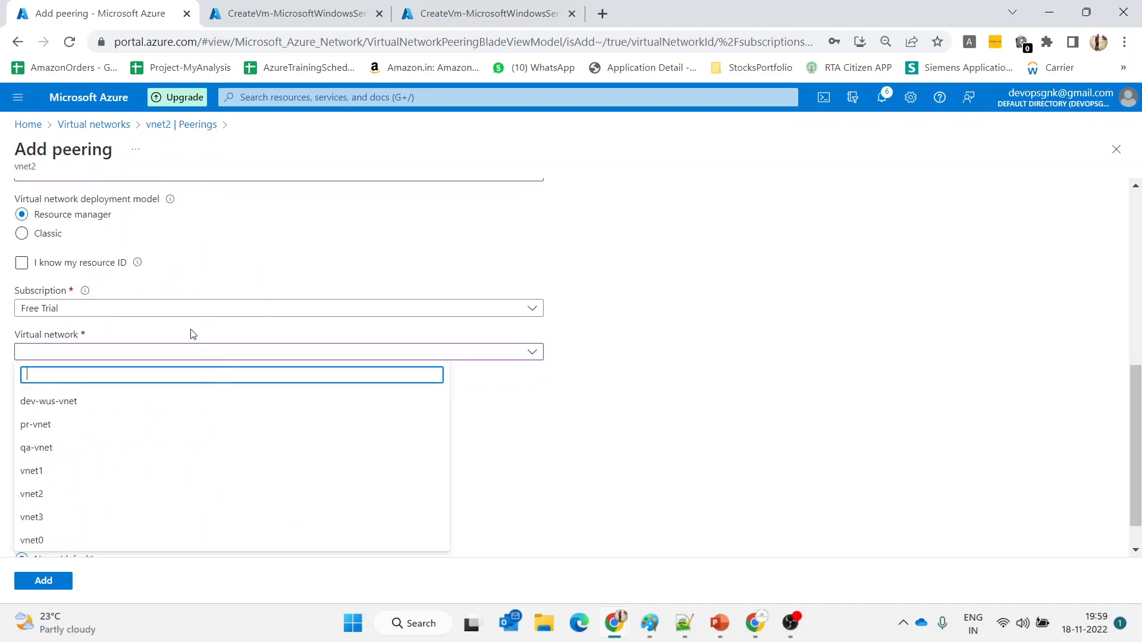
left_click(67, 515)
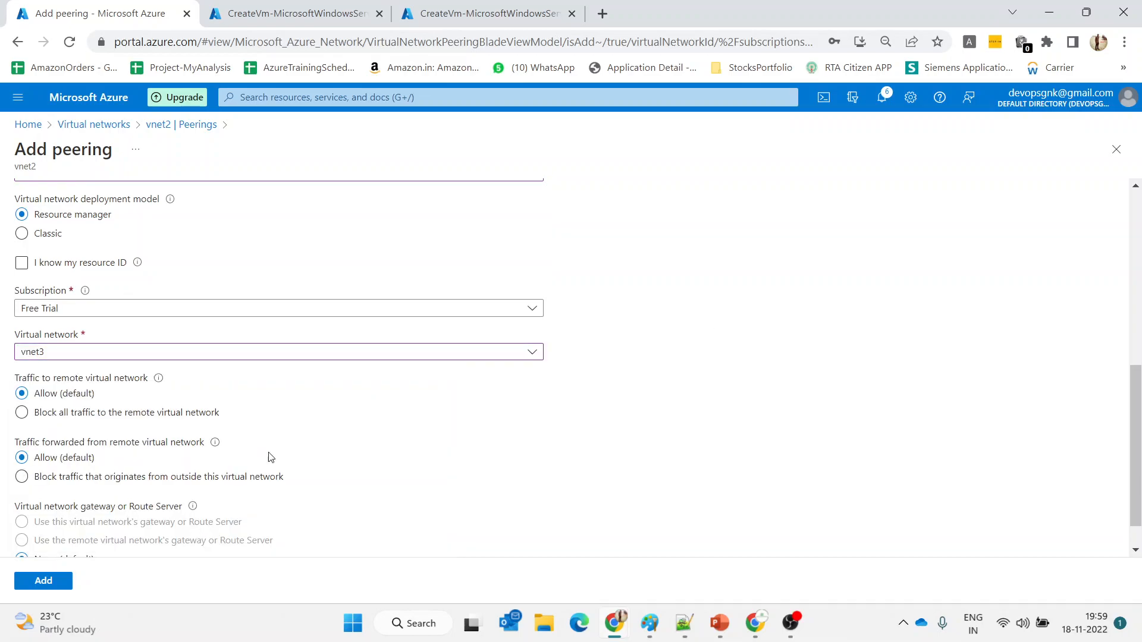
left_click(64, 481)
scroll(522, 452, "down", 1)
left_click(69, 586)
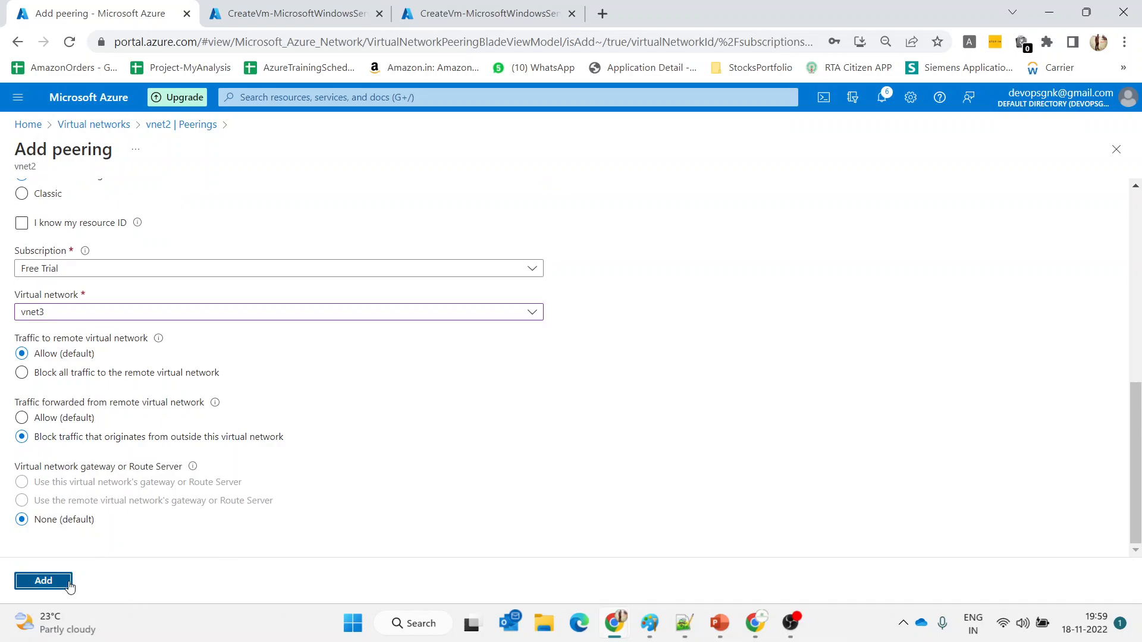
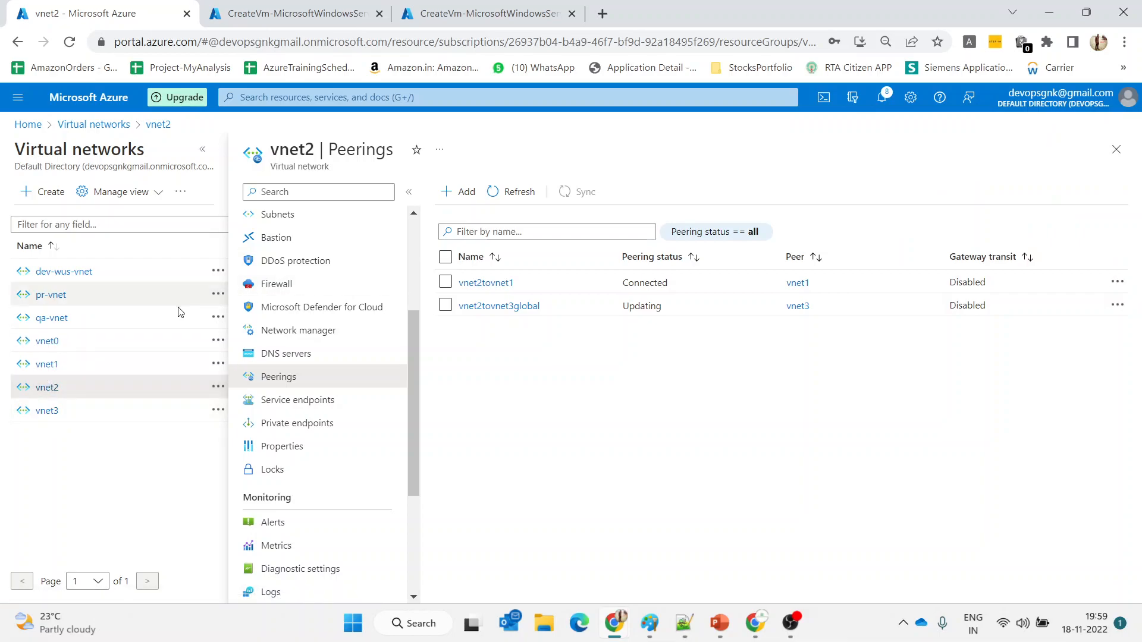
Check vnet1's peerings, then refresh vnet3's to show Connected peerings to vnet1 and vnet2
left_click(52, 367)
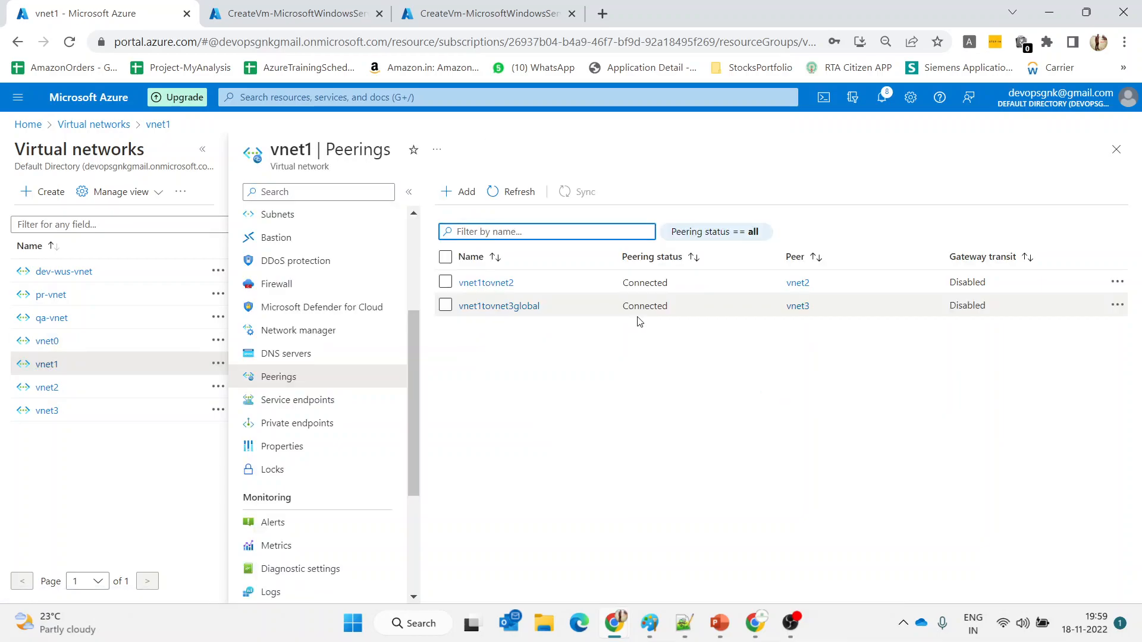
left_click(51, 414)
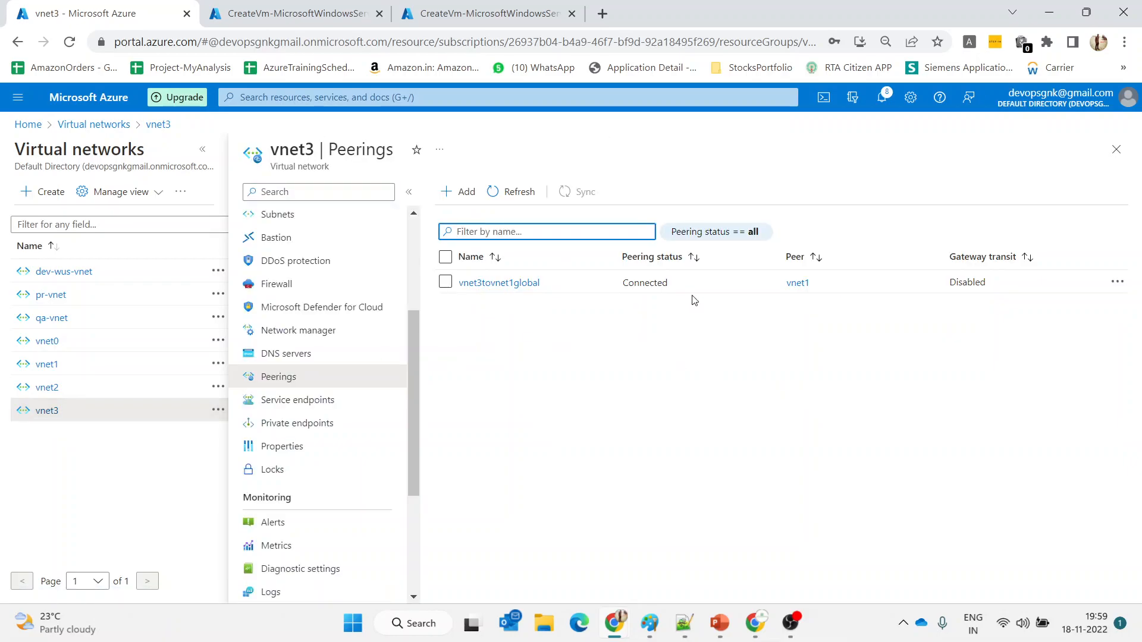
left_click(514, 194)
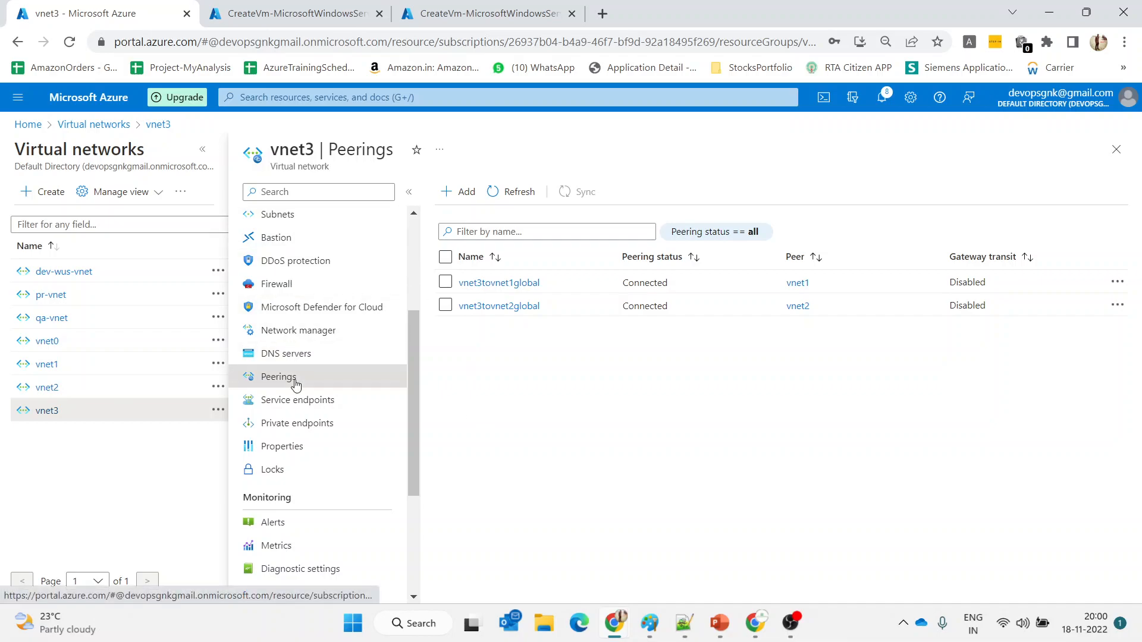
On the full-screen architecture slide, draw red ink around Region1 and across the Global Peering band
mouse_move(719, 623)
left_click(833, 524)
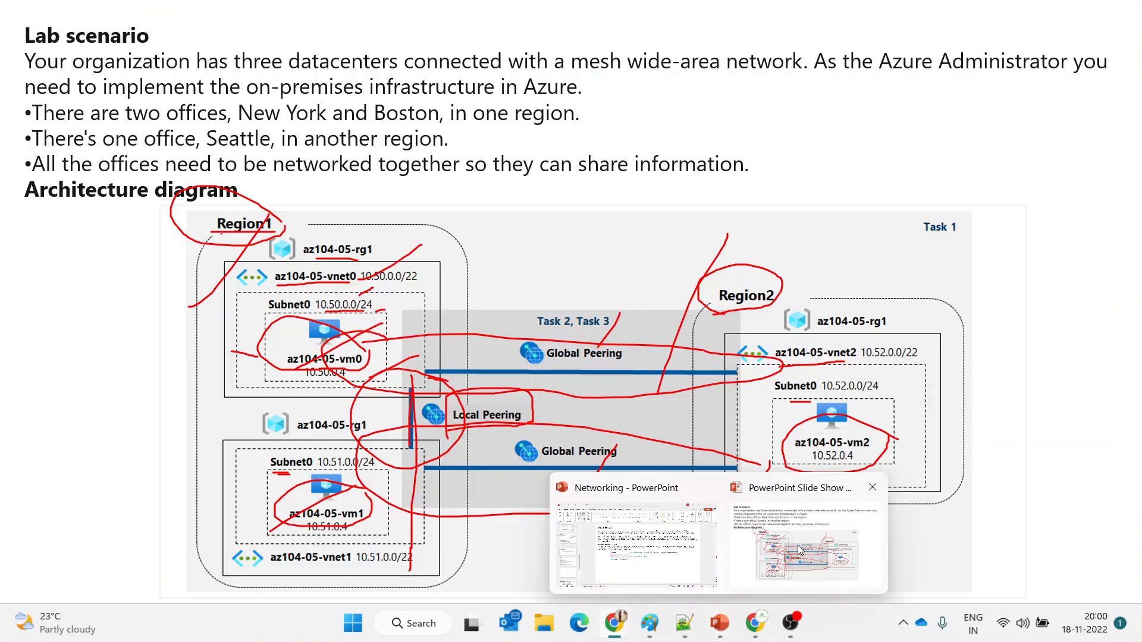
mouse_move(122, 361)
left_mouse_down()
mouse_move(221, 327)
mouse_move(440, 219)
mouse_move(446, 270)
mouse_move(137, 431)
mouse_move(101, 376)
mouse_move(160, 355)
left_mouse_up()
left_click_drag(254, 364, 243, 503)
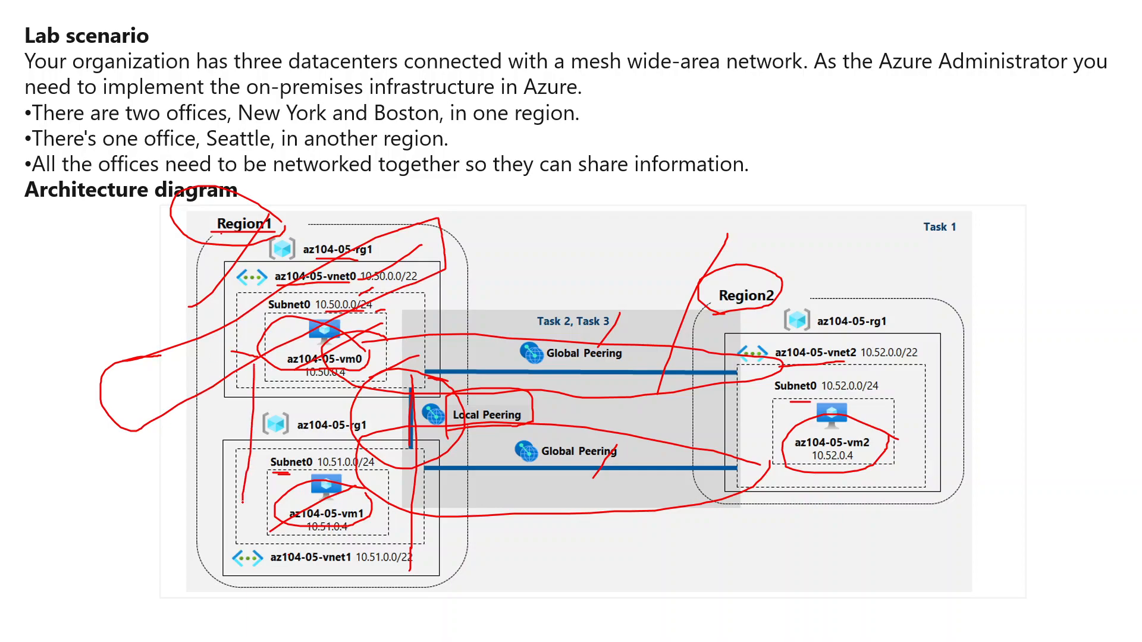
left_click_drag(345, 322, 760, 410)
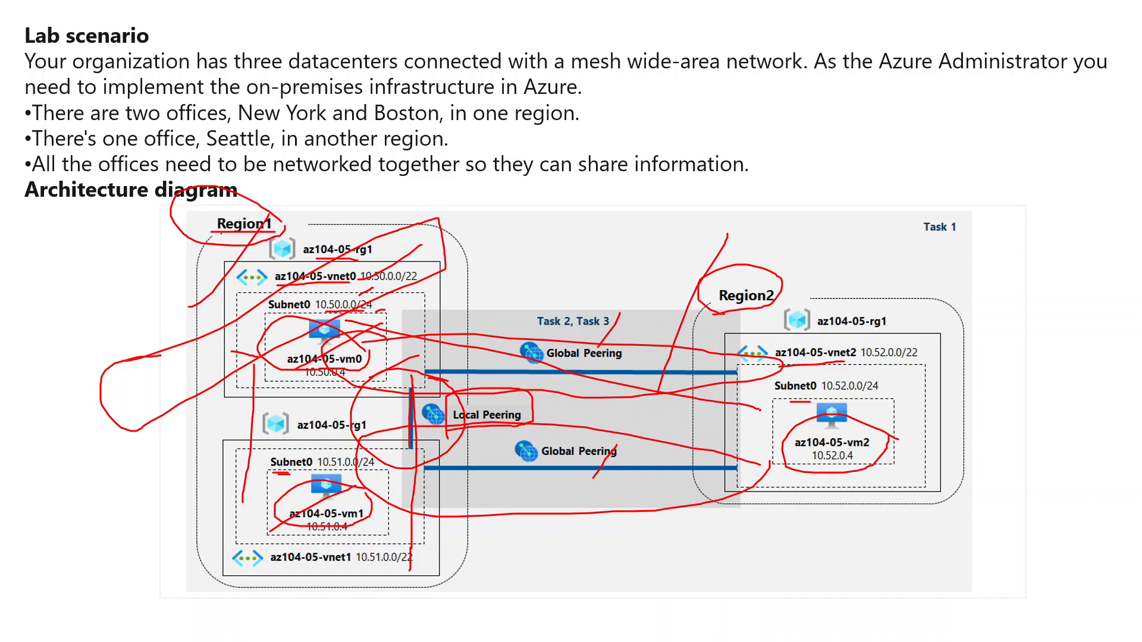
key("alt+Tab")
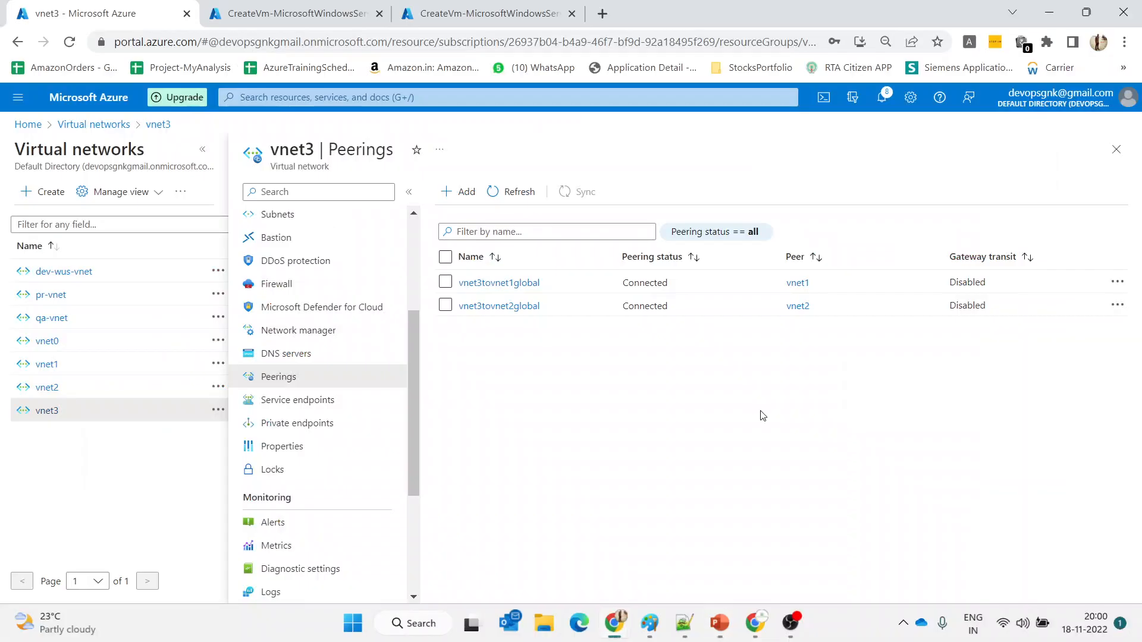
Go from the deployment through Home and Virtual machines to vm1's page
left_click(309, 12)
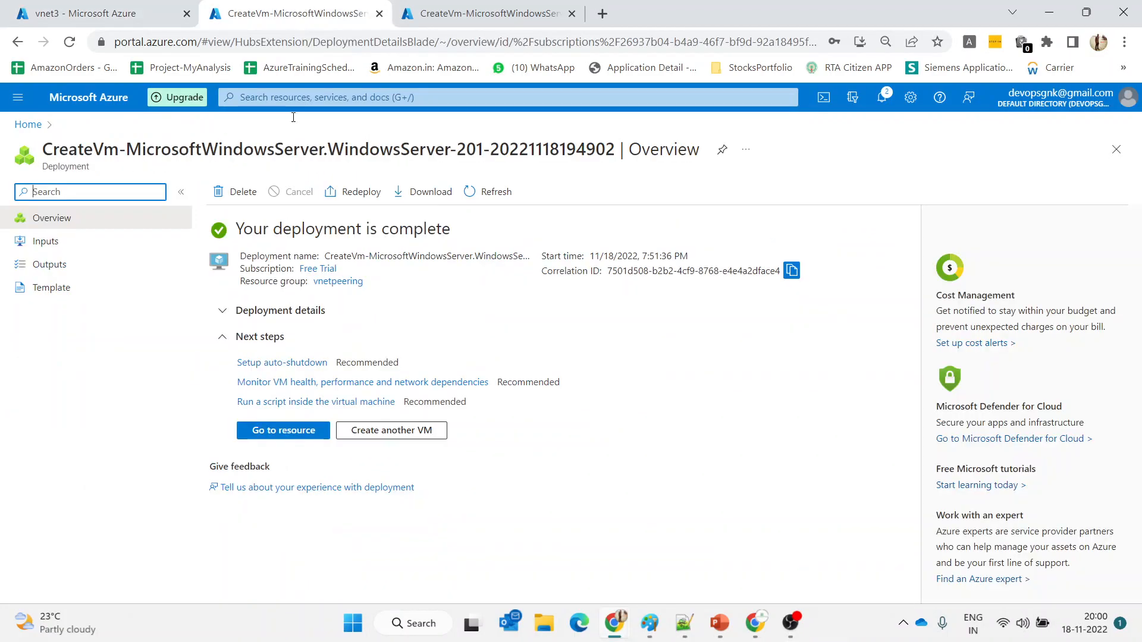
left_click(282, 436)
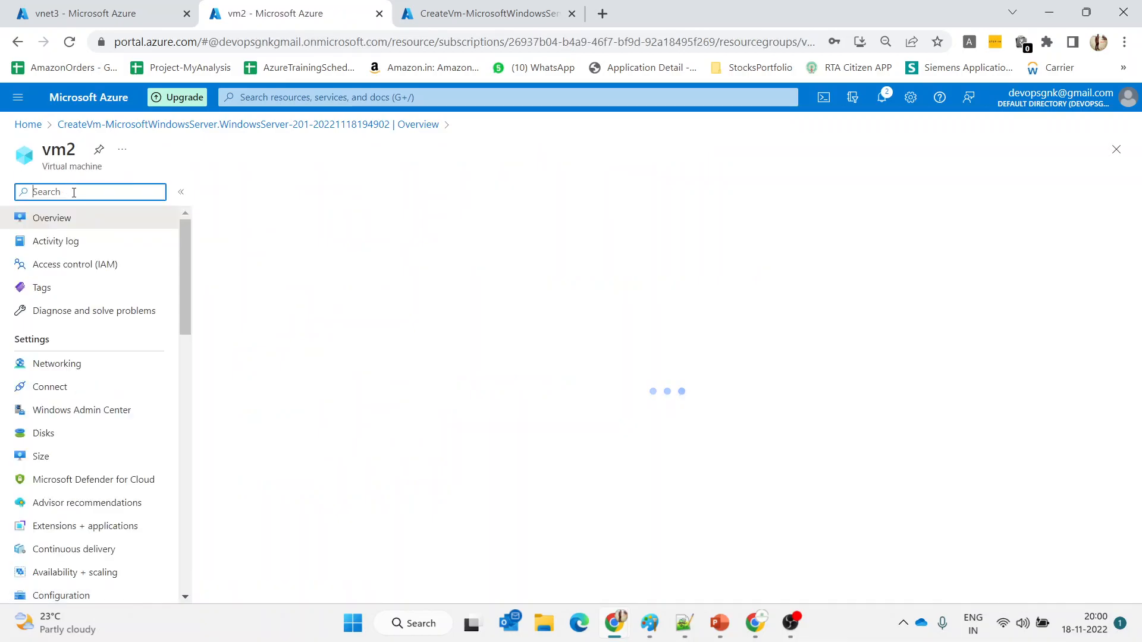
left_click(33, 126)
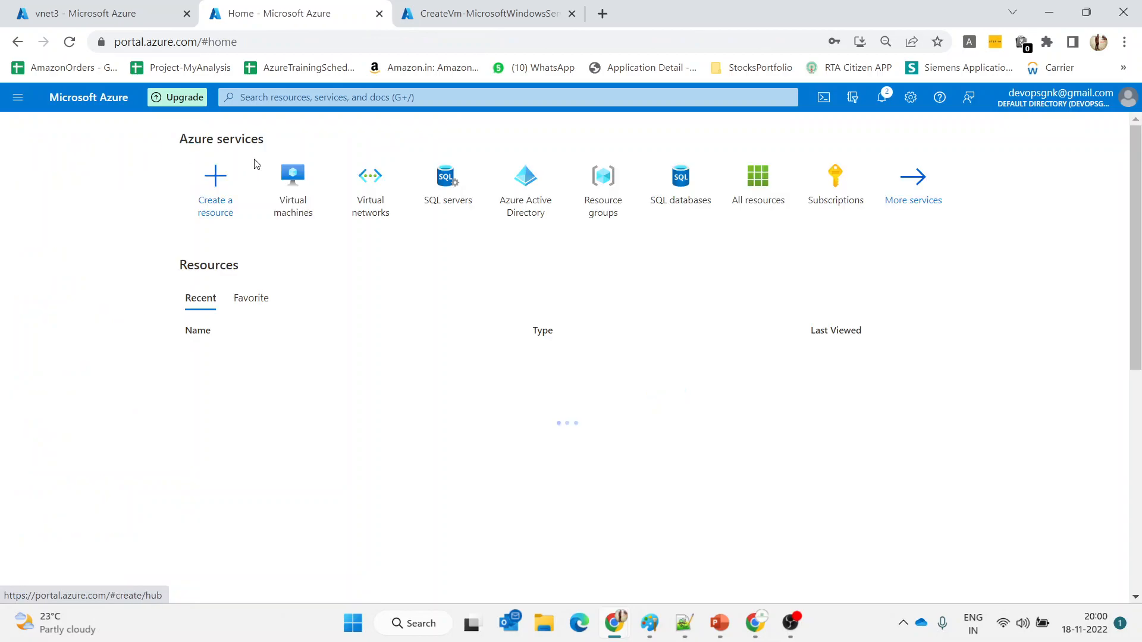
left_click(295, 185)
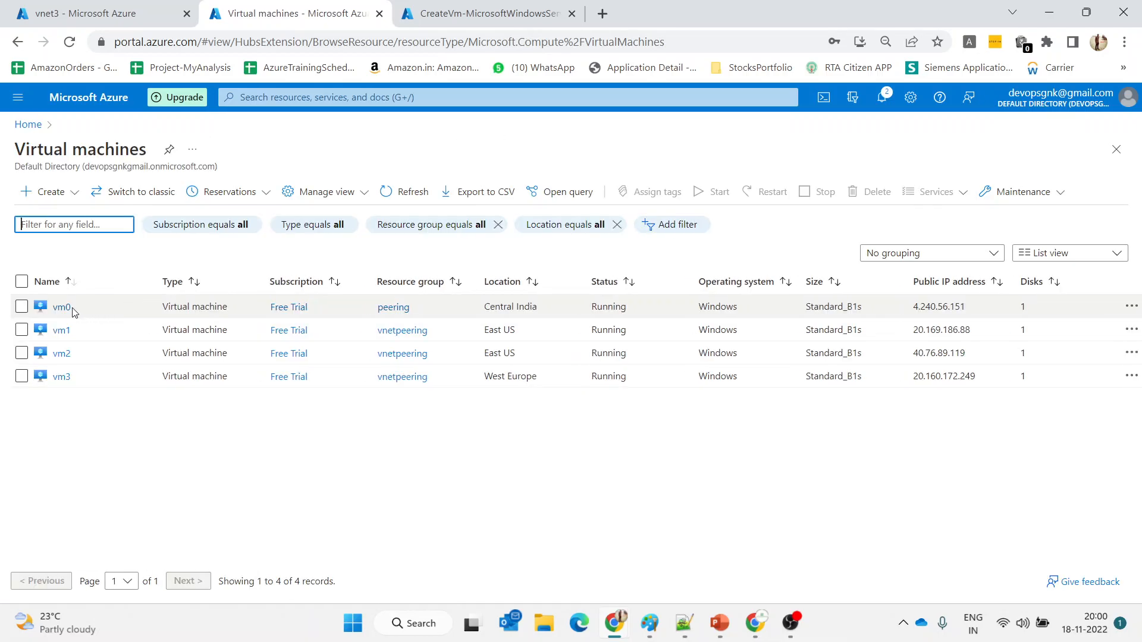
left_click(61, 332)
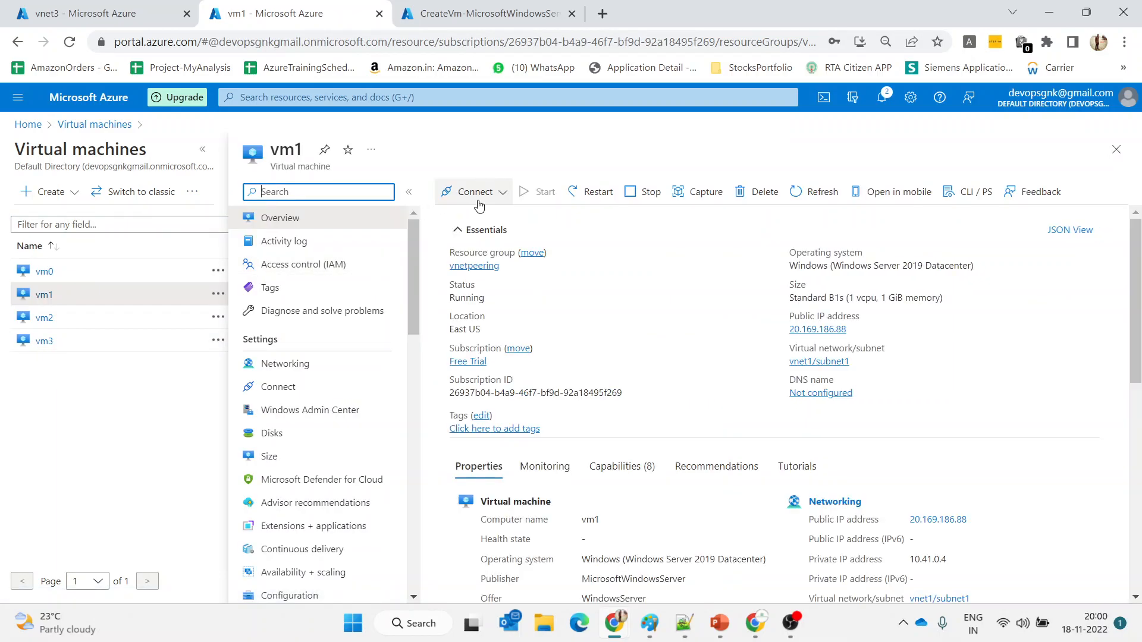
Download vm1's RDP connection file for port 3389
left_click(471, 192)
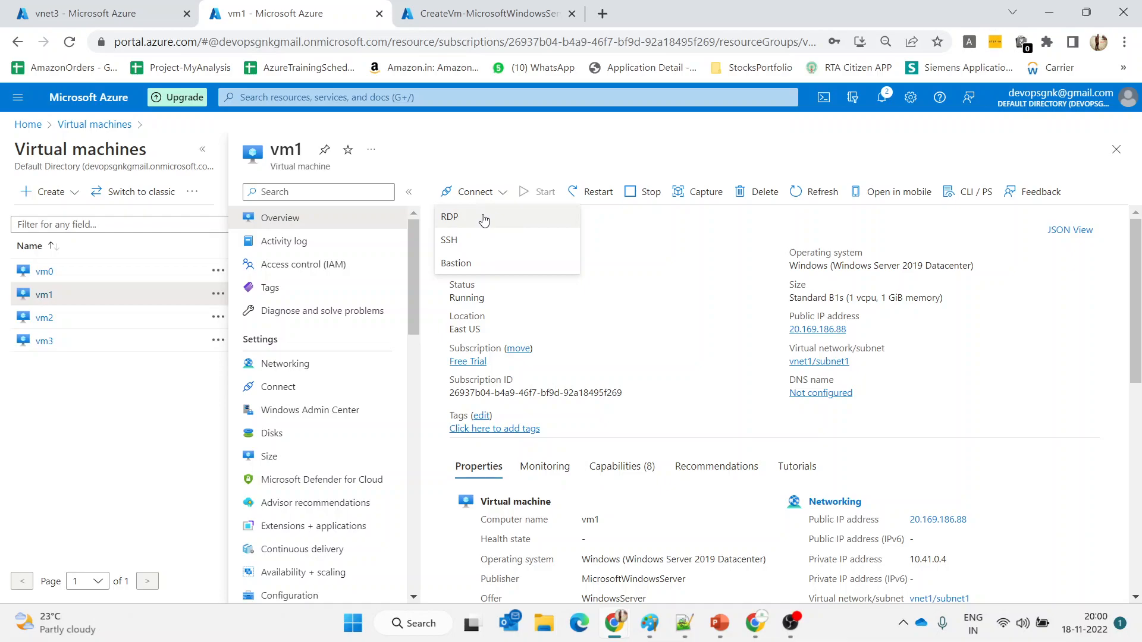
left_click(481, 218)
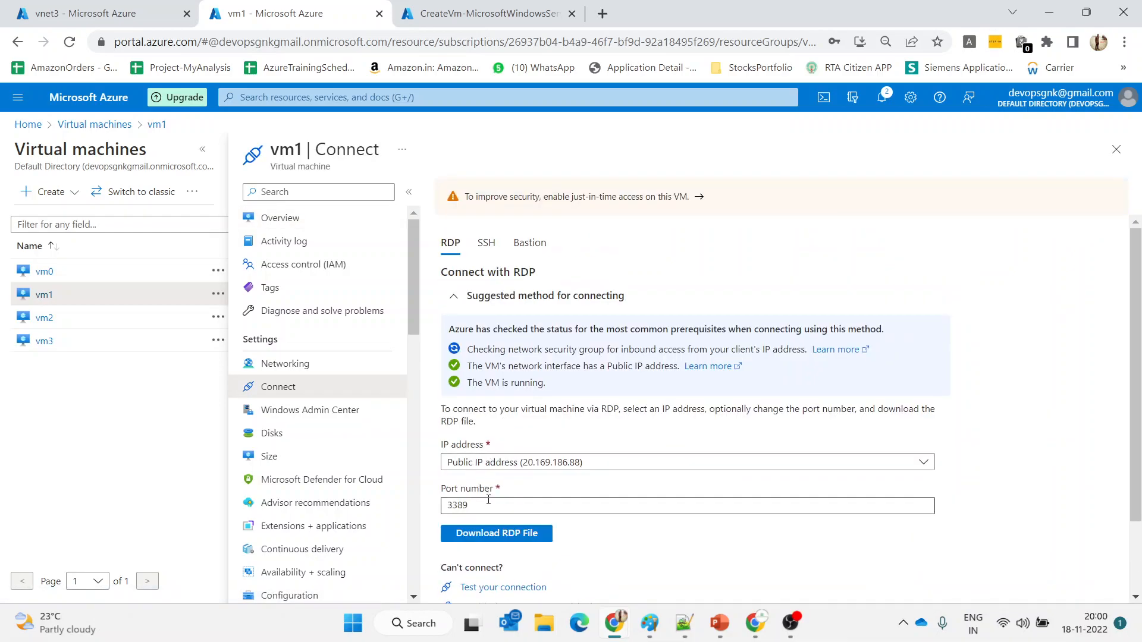
left_click(495, 534)
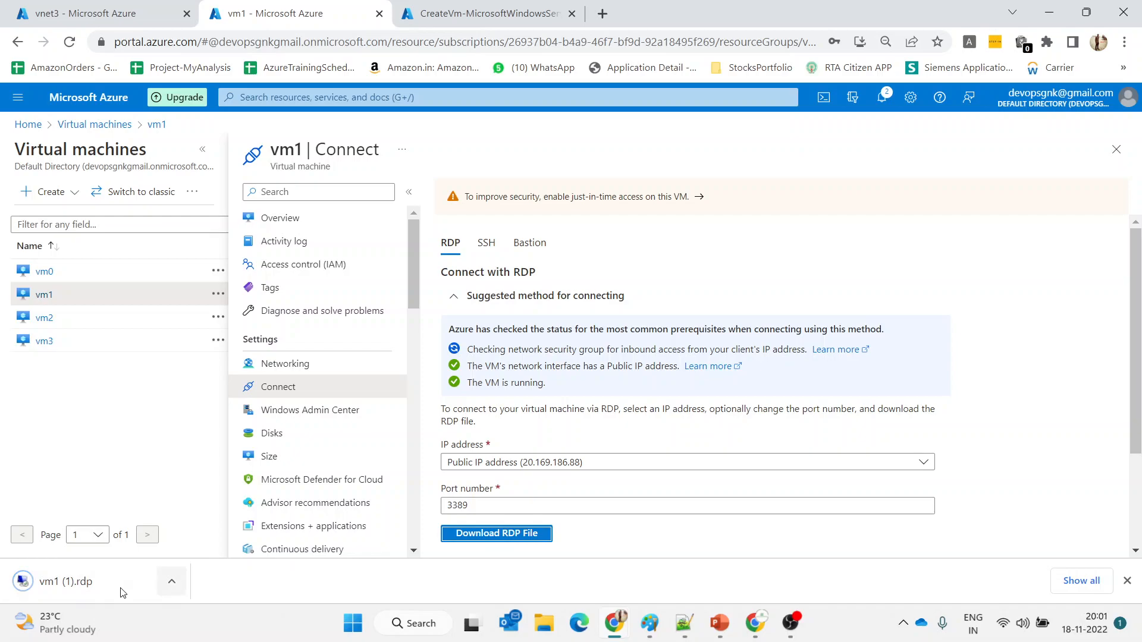
left_click(794, 623)
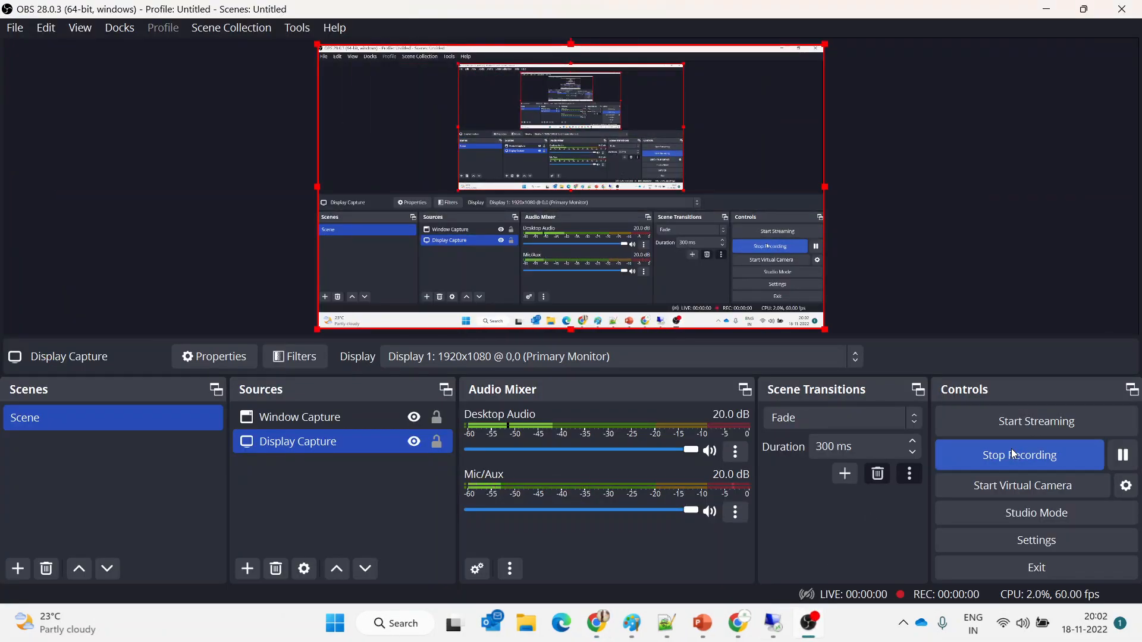
Minimise OBS and bring forward the vm1 remote desktop session at 20.169.186.88
left_click(1046, 8)
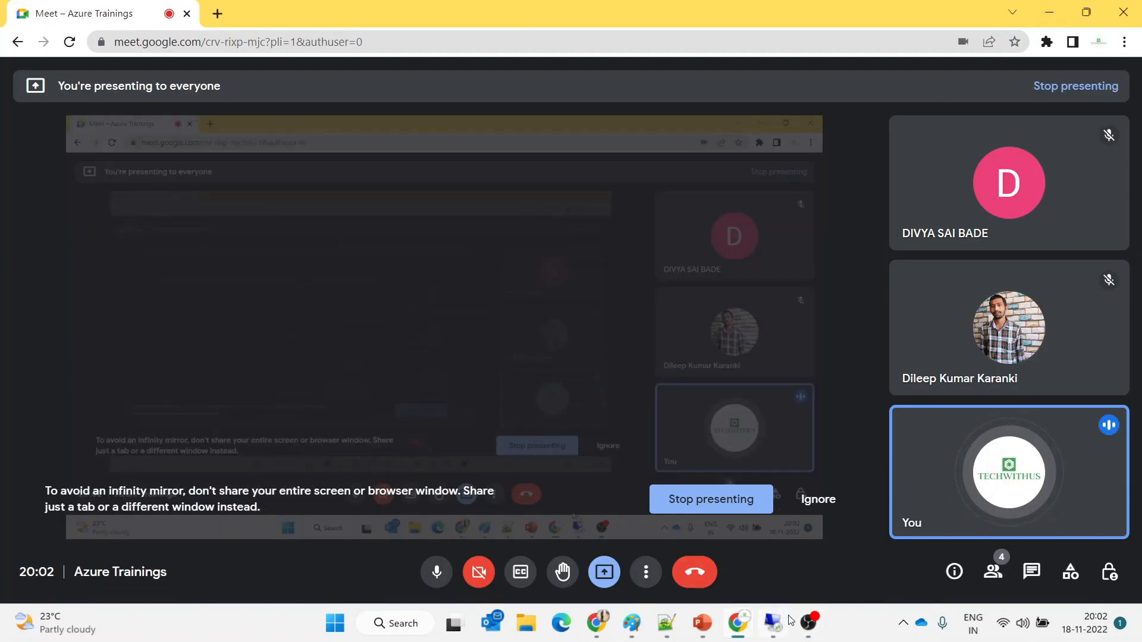
left_click(781, 636)
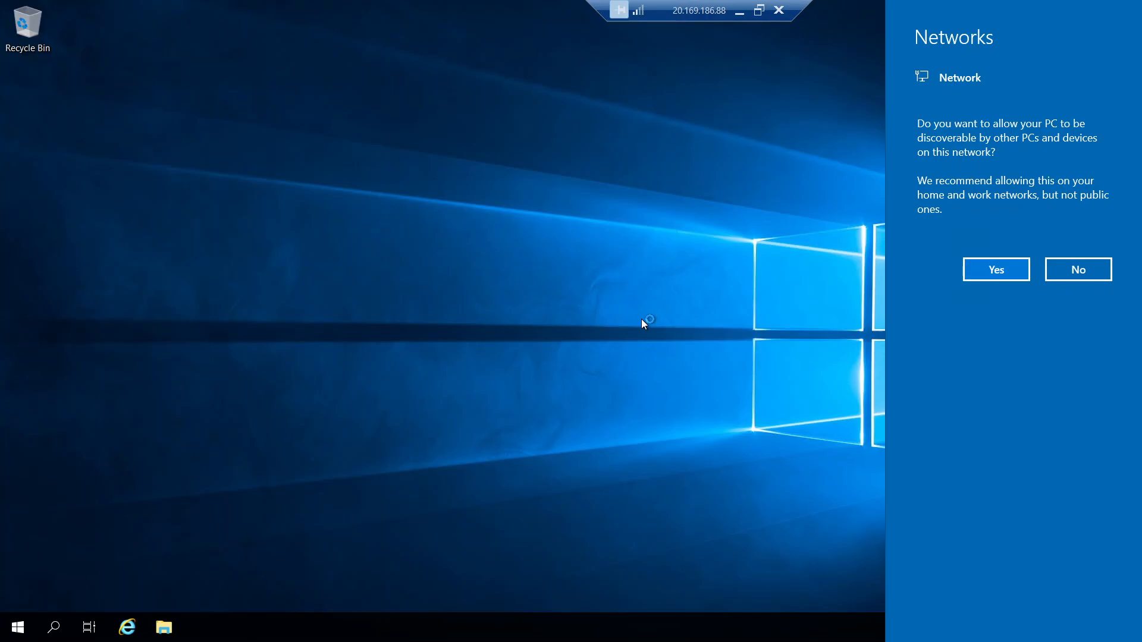
Dismiss vm1's network discovery prompt and minimise the remote desktop session
left_click(56, 638)
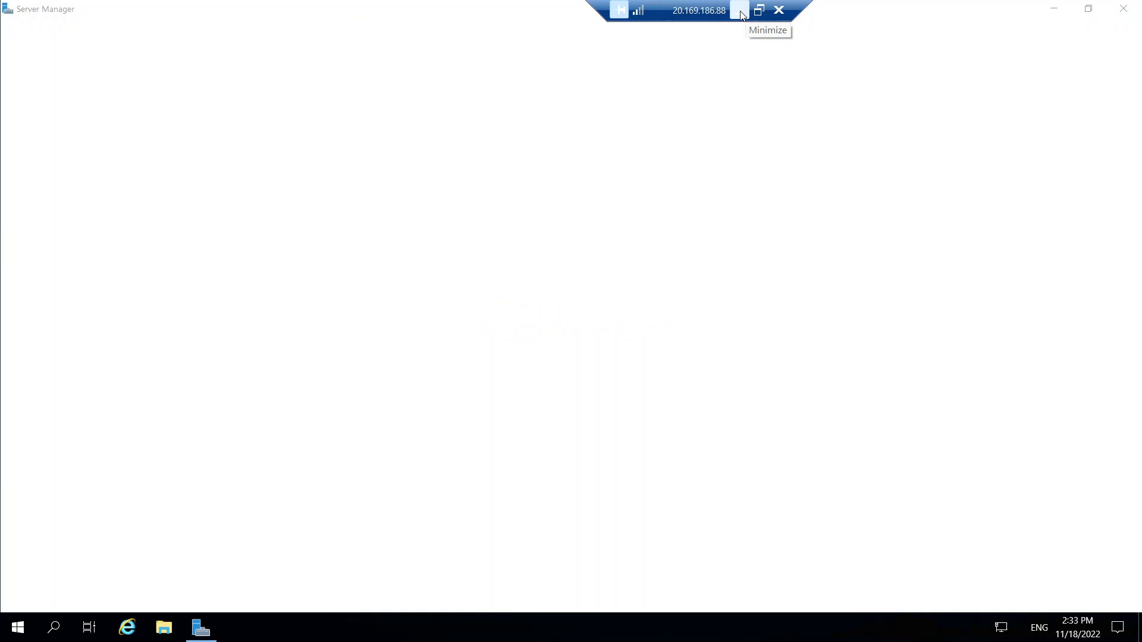
left_click(739, 11)
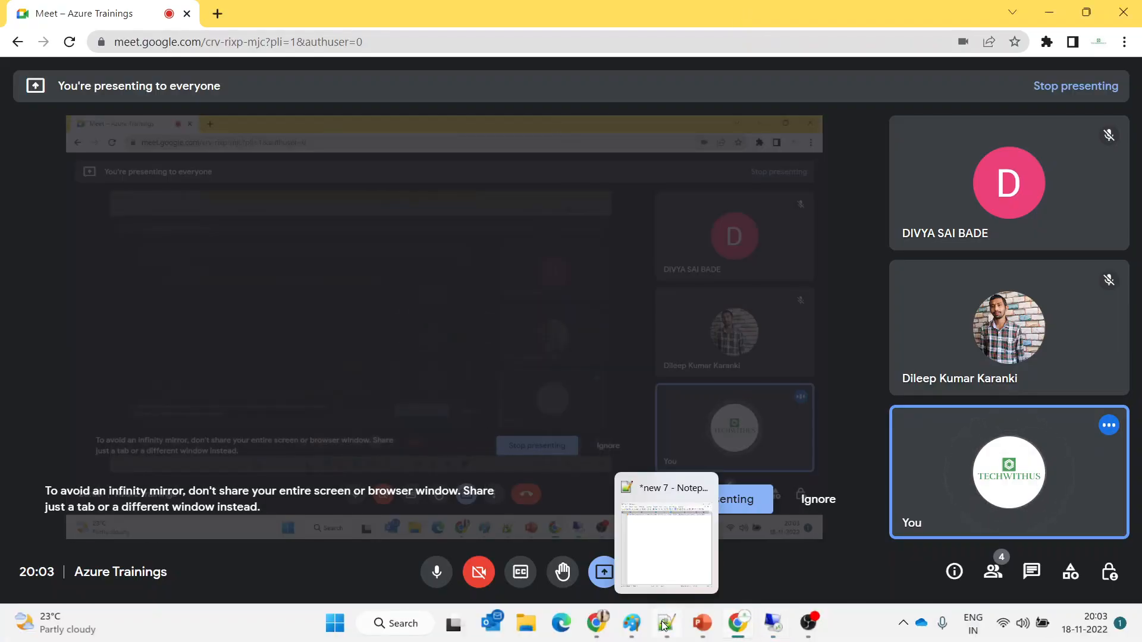
left_click(665, 623)
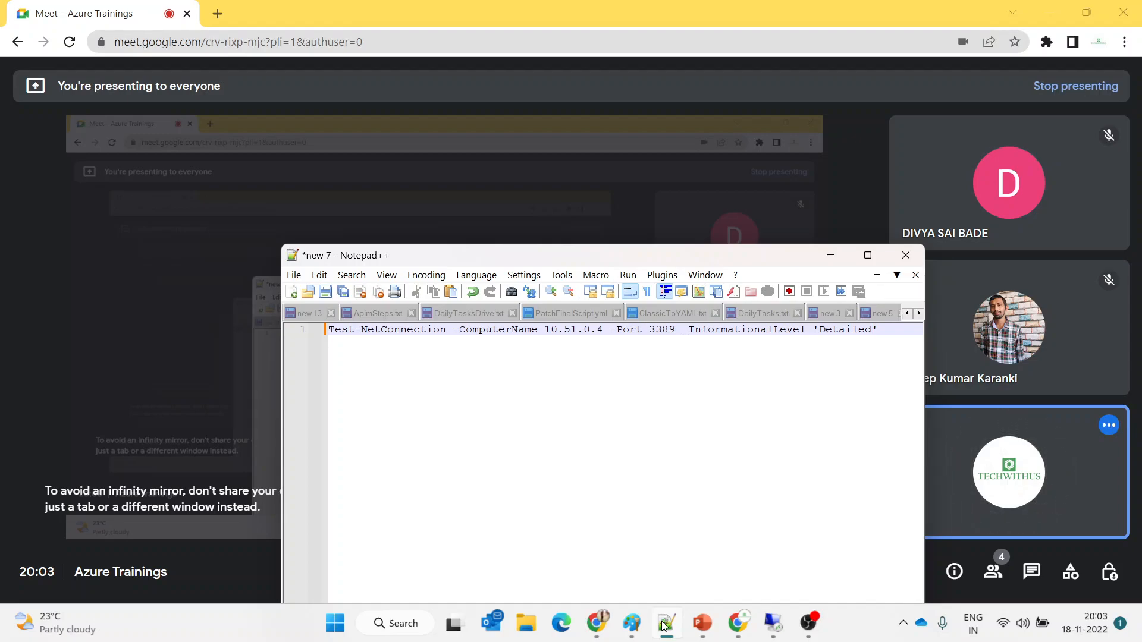
left_click(833, 252)
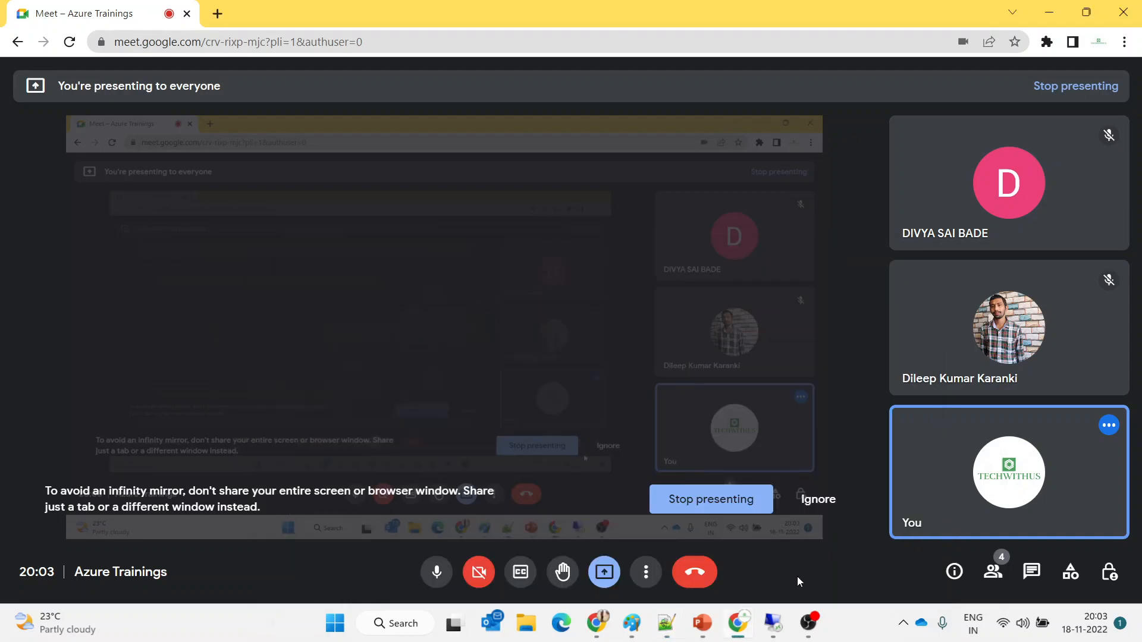
left_click(772, 633)
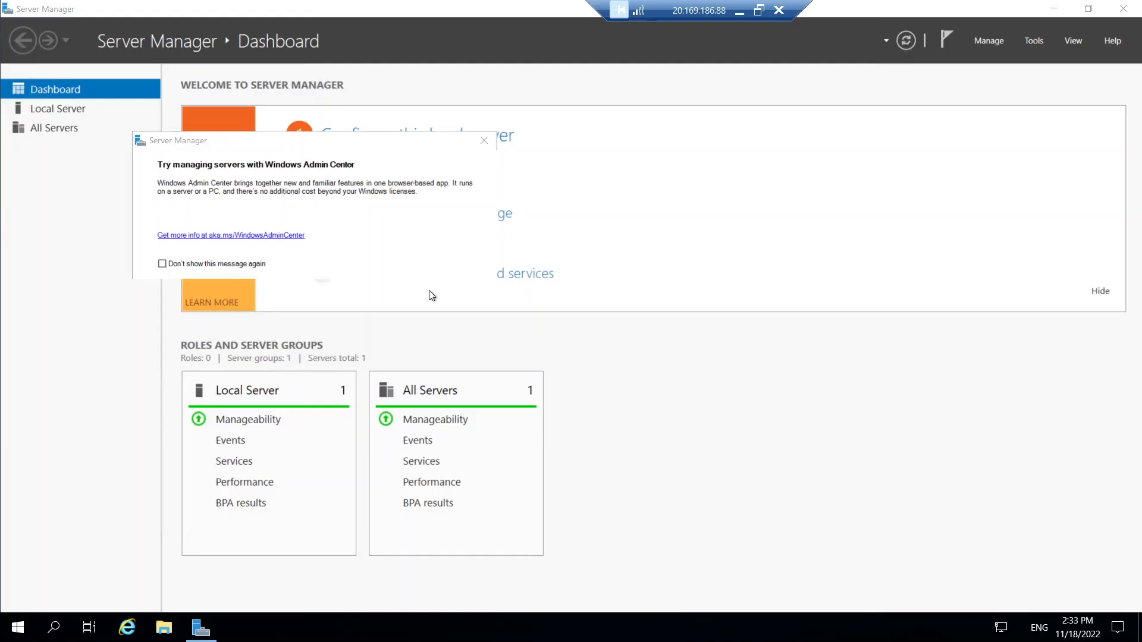
Search for powershell on vm1 and run Windows PowerShell as administrator
left_click(67, 629)
left_click(67, 630)
left_click(67, 630)
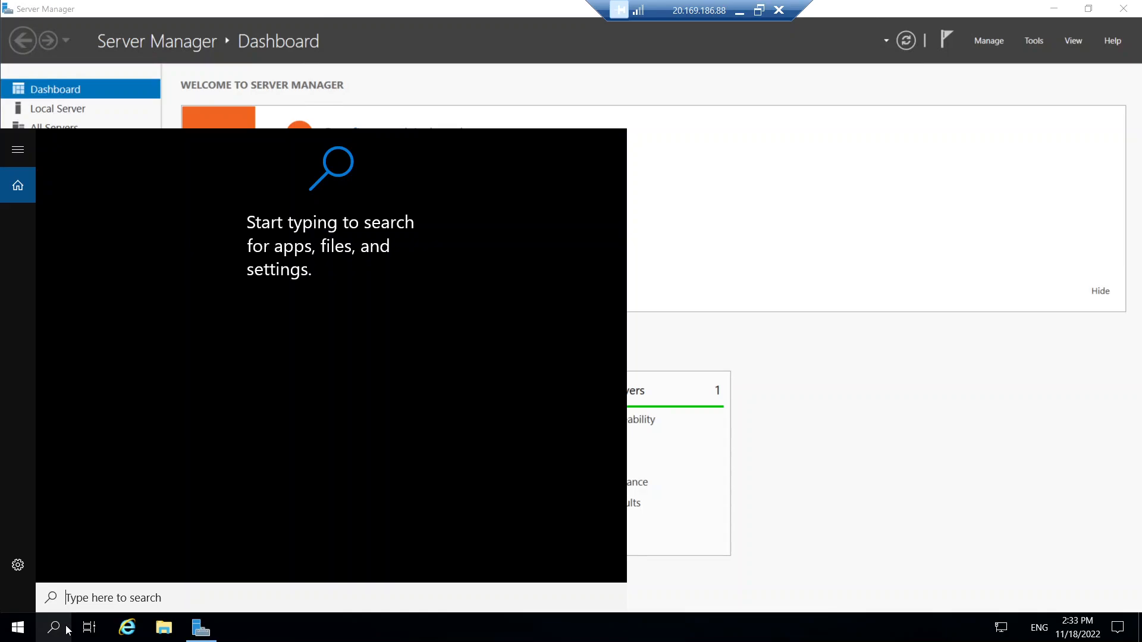
type("p")
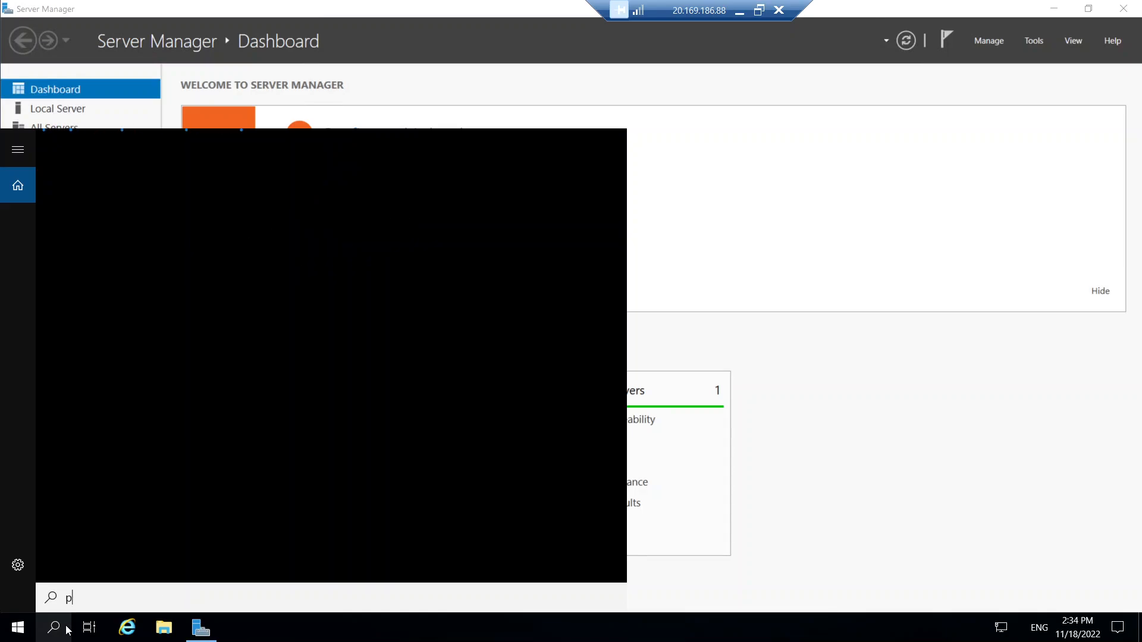
type("owershell")
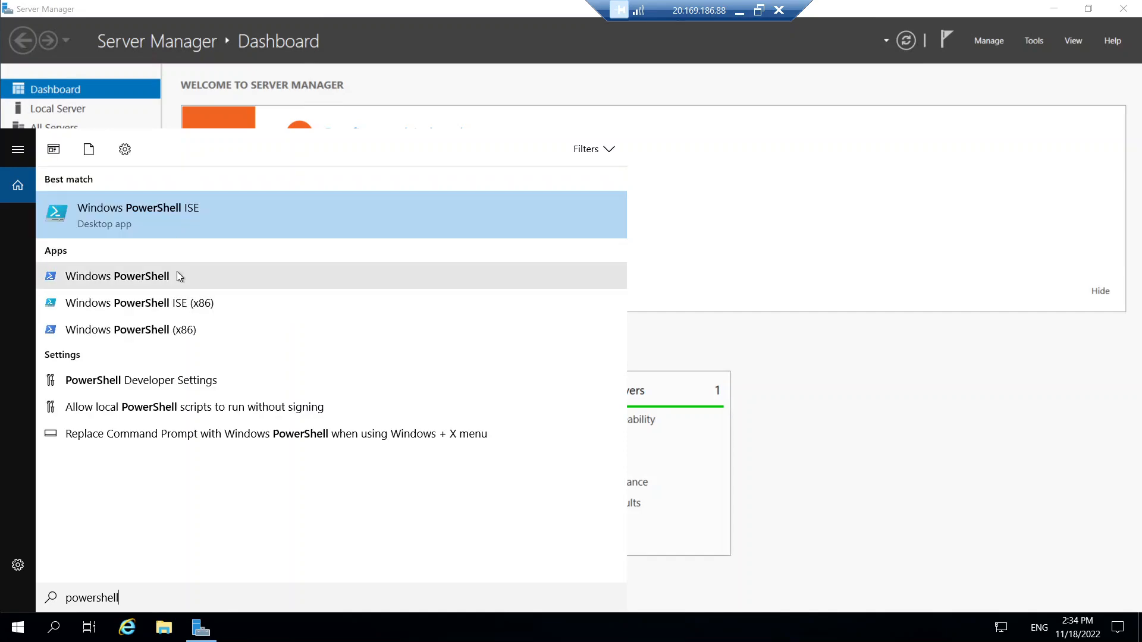
right_click(176, 271)
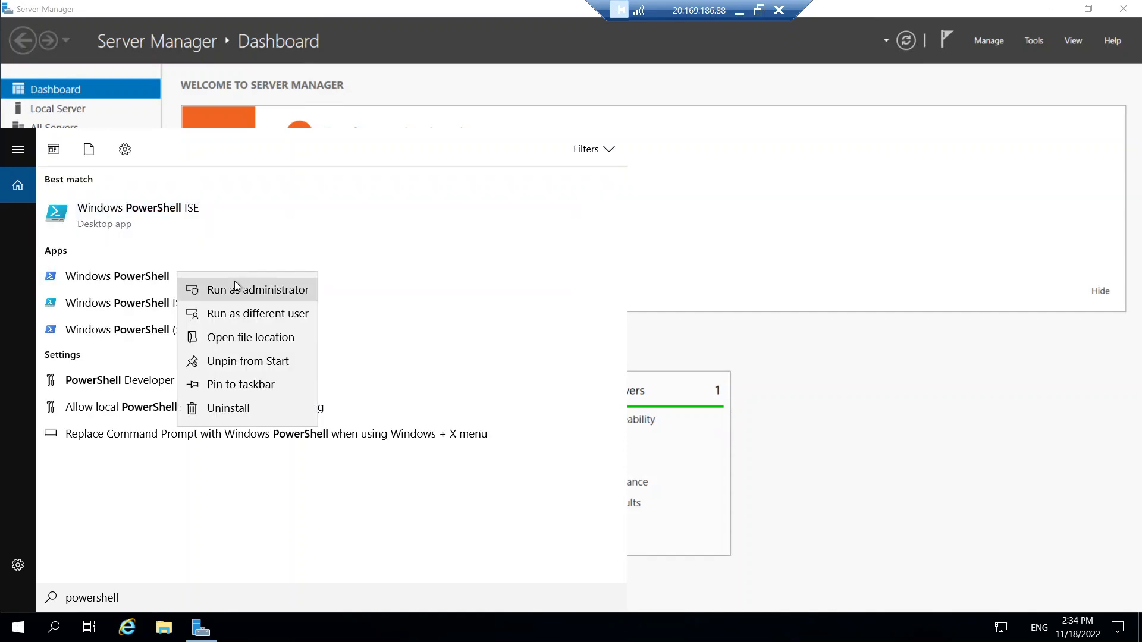
left_click(235, 281)
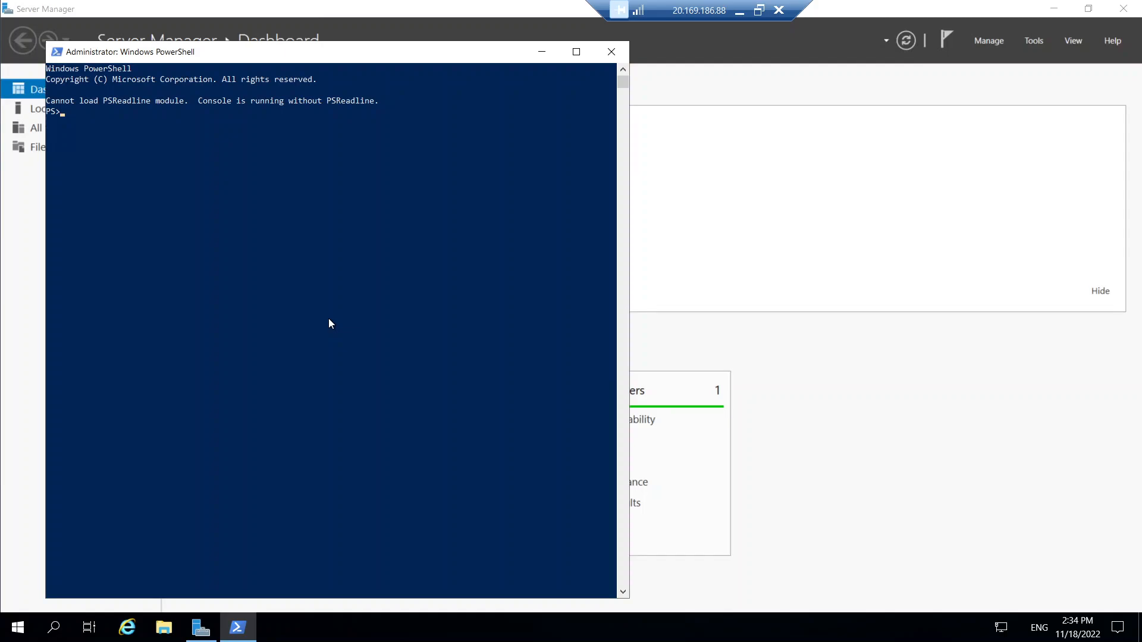
Run 'ps version' in PowerShell, then close the console and minimise the remote session
type("ps versii")
key("BackSpace")
type("on")
key("Return")
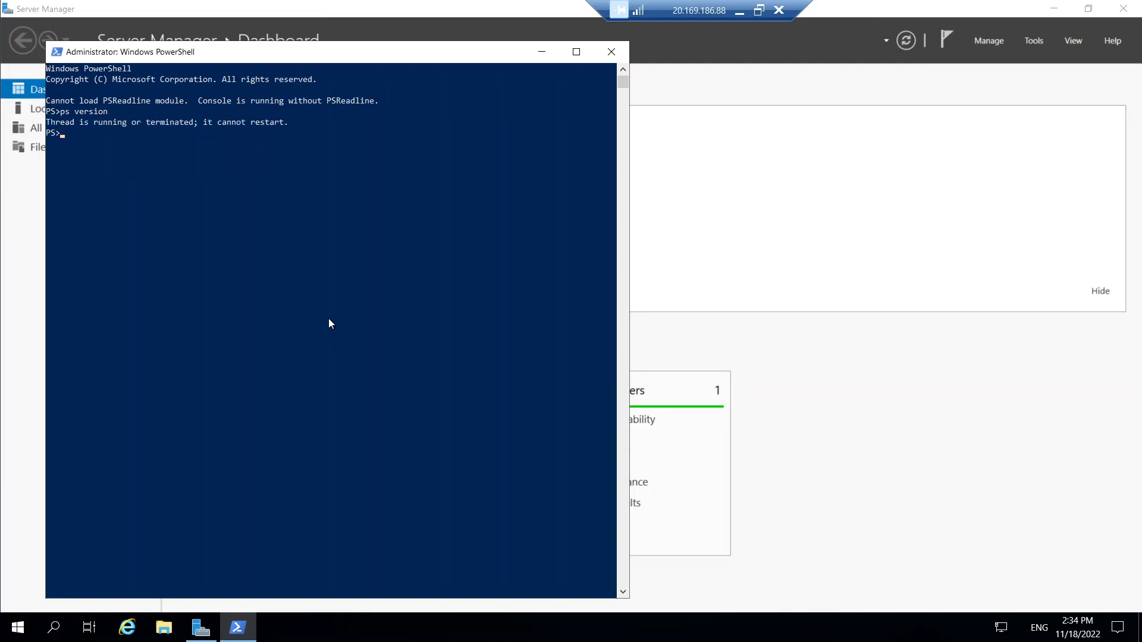
left_click(611, 52)
left_click(735, 12)
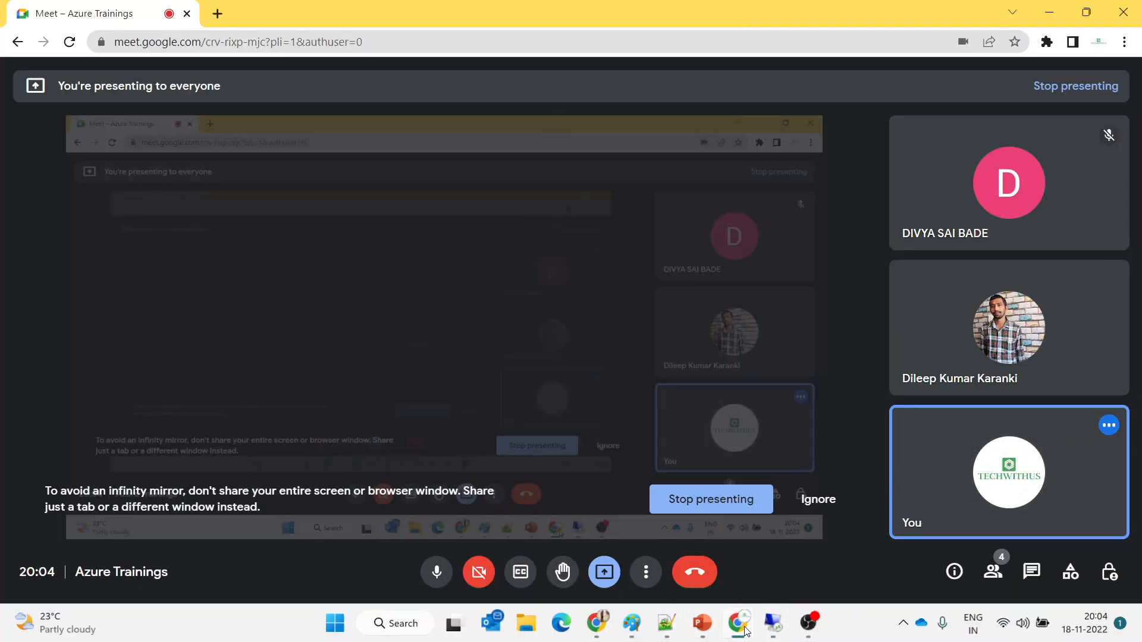
In Paint, add a text box right of vnet 2 listing 10.41.0.4, 10.42.0.4 and 10.43.0.4
left_click(631, 624)
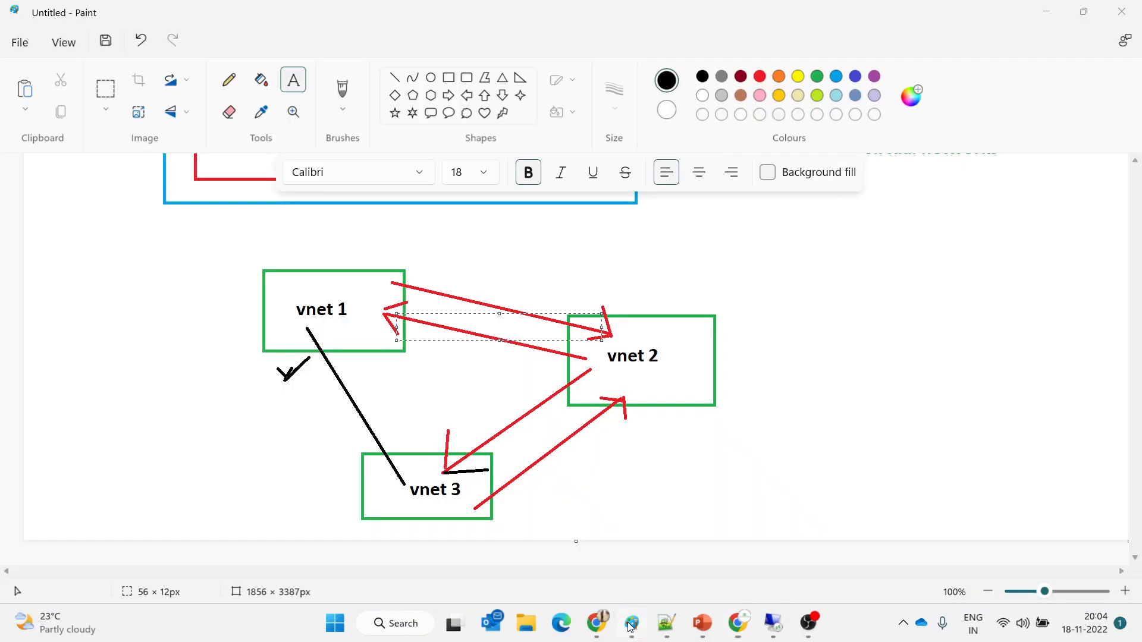
left_click(831, 392)
left_click(831, 393)
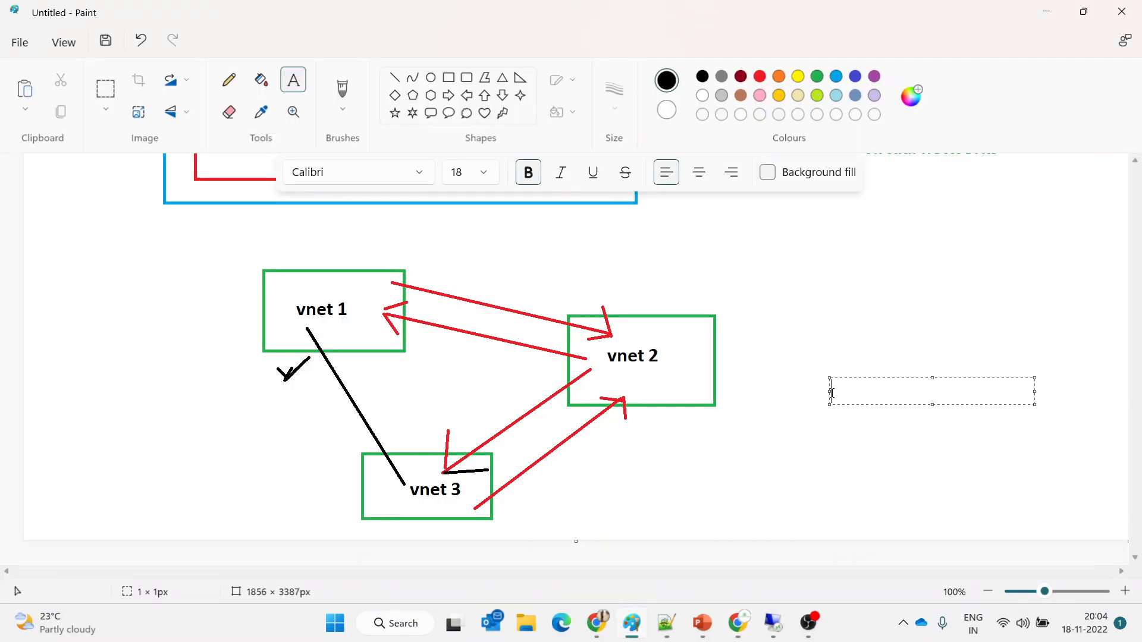
type("10.41.0.4")
key("Return")
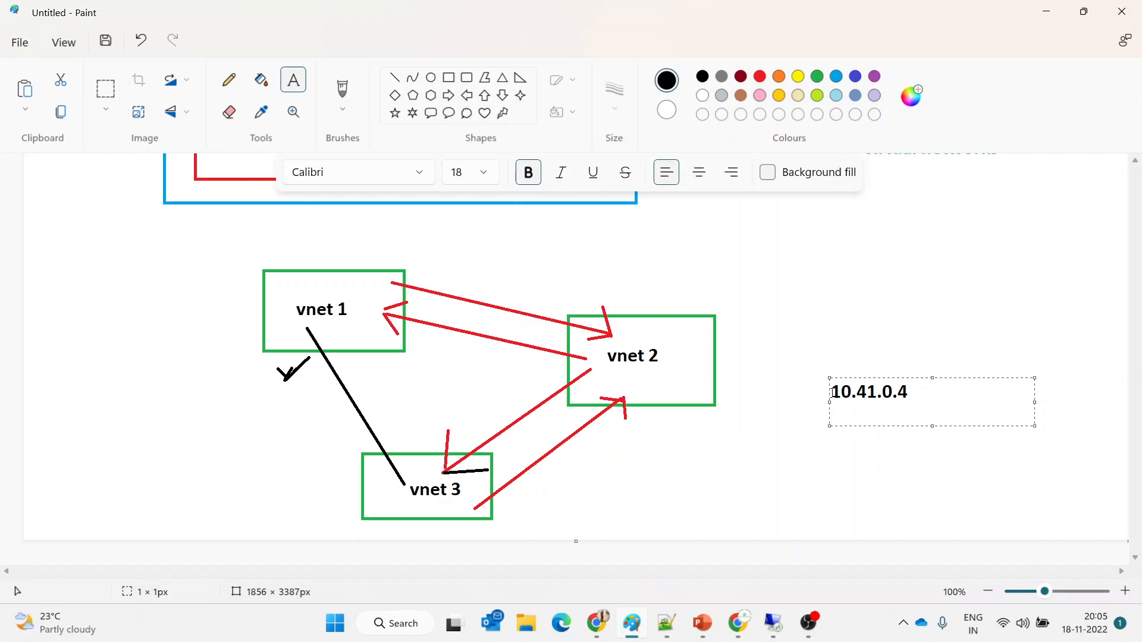
type("10.42.0.4")
key("Return")
type("10.")
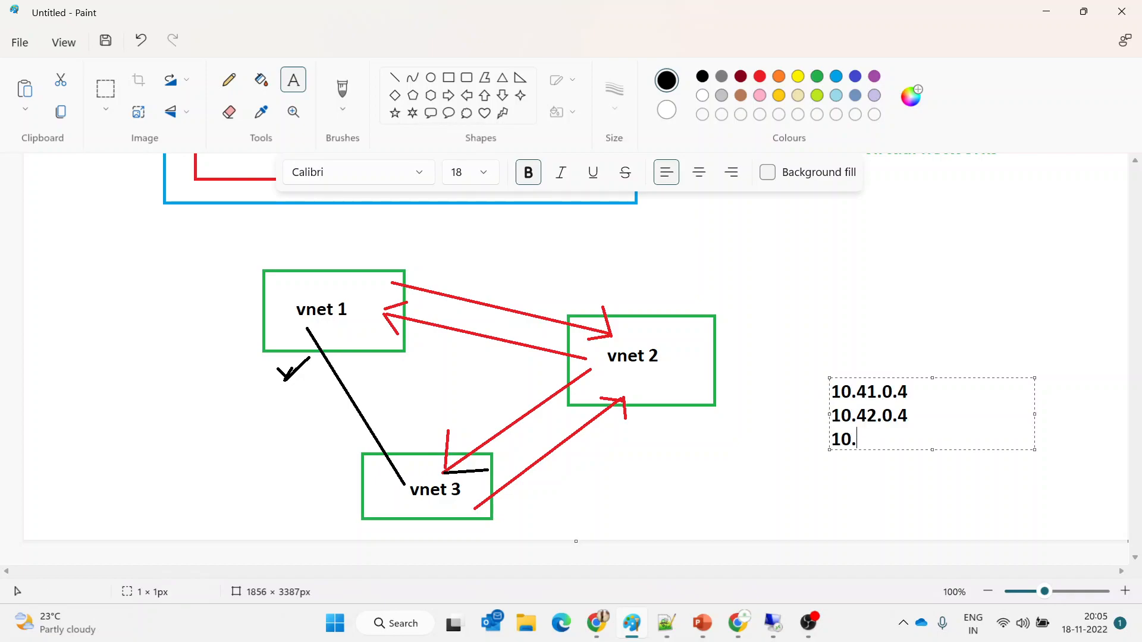
type("43.0.4")
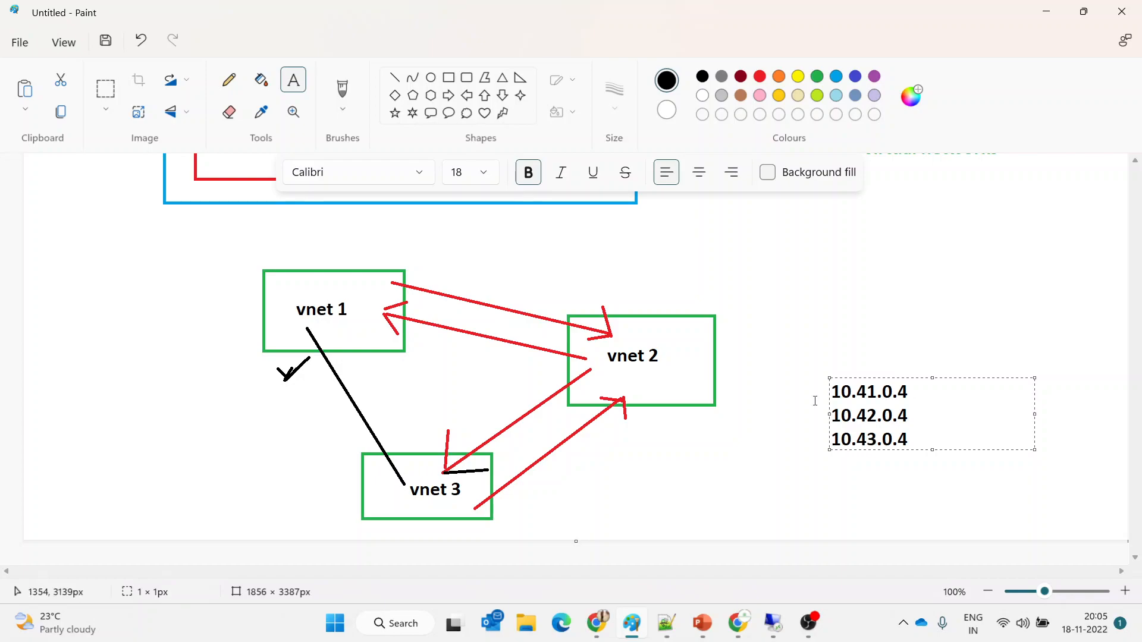
left_click(736, 632)
Confirm vm1's private IP 10.41.0.4 on its Azure overview, then return to the remote desktop
mouse_move(601, 628)
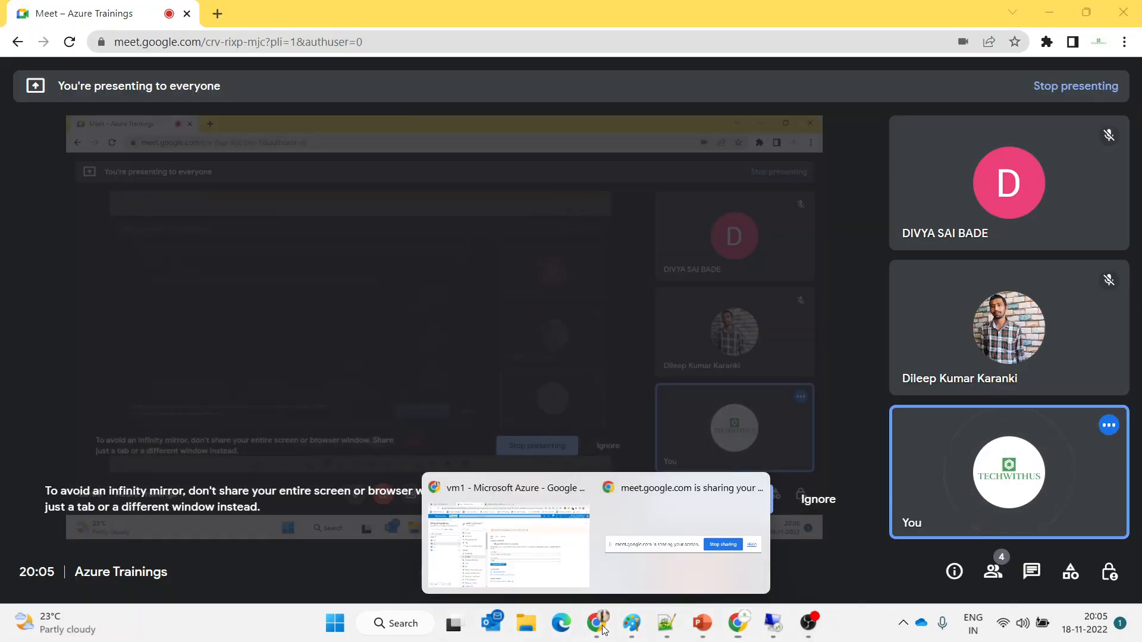
left_click(506, 535)
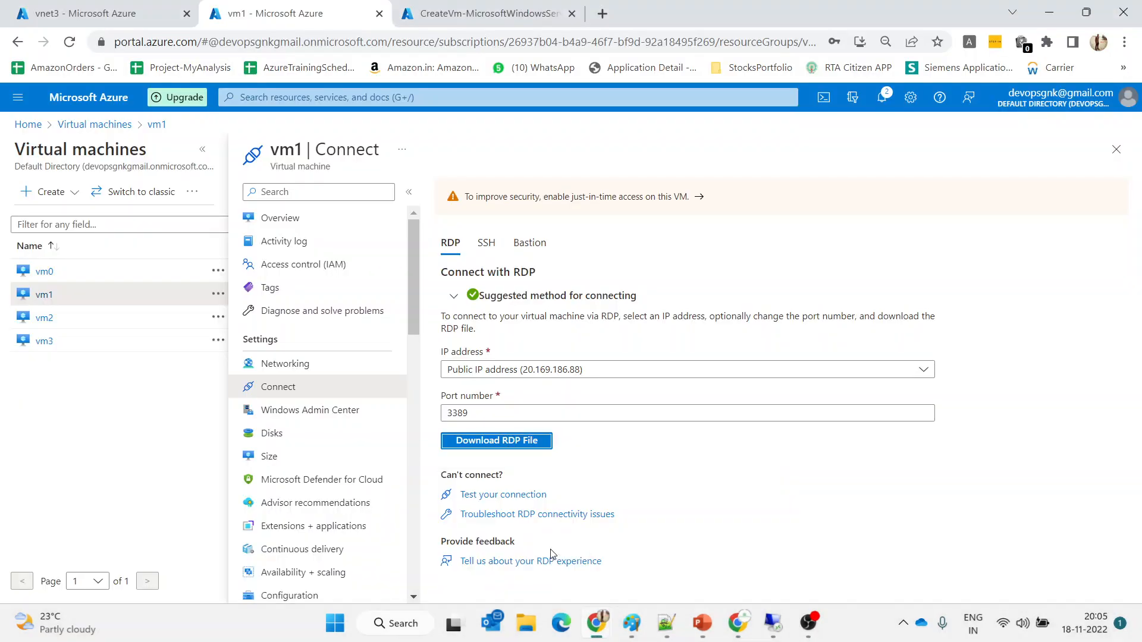
left_click(282, 220)
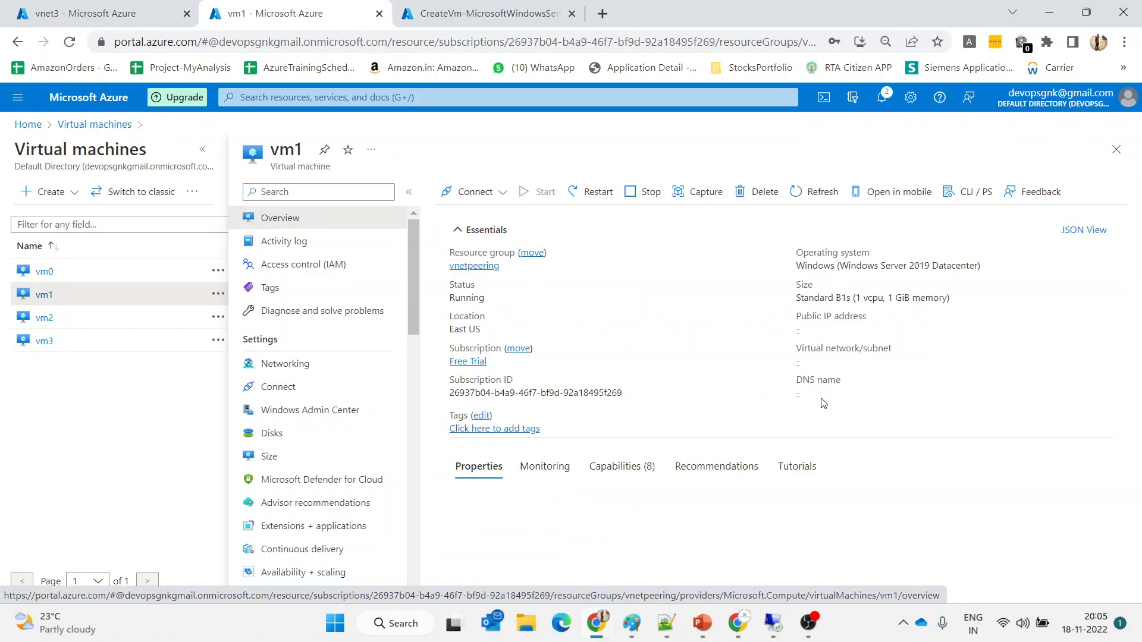
scroll(823, 403, "down", 5)
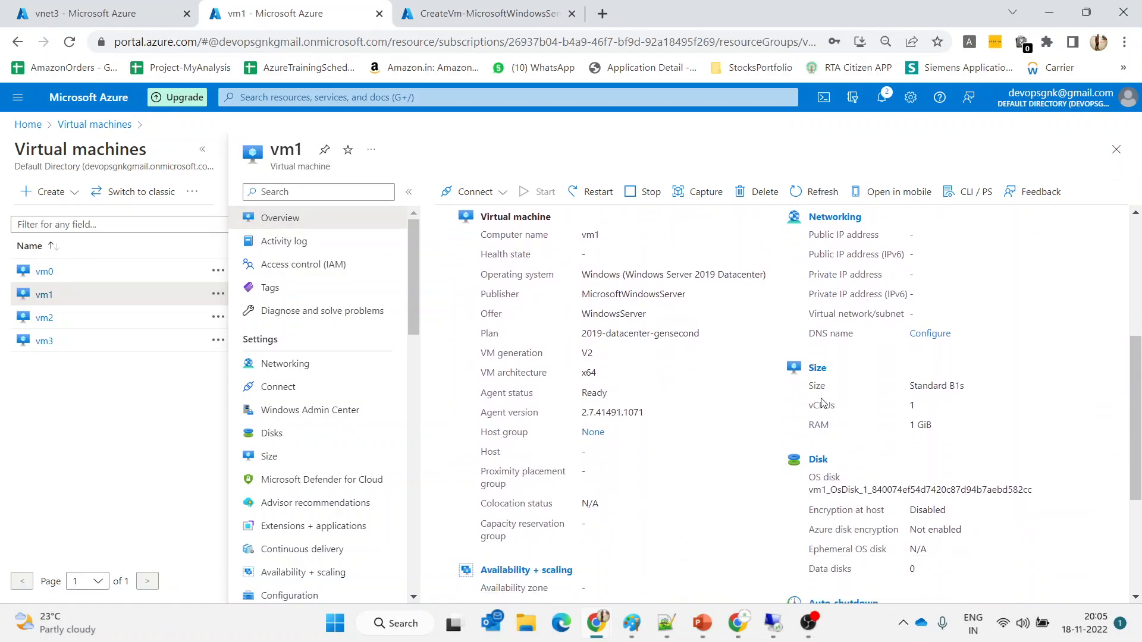
scroll(823, 403, "down", 2)
scroll(822, 403, "up", 6)
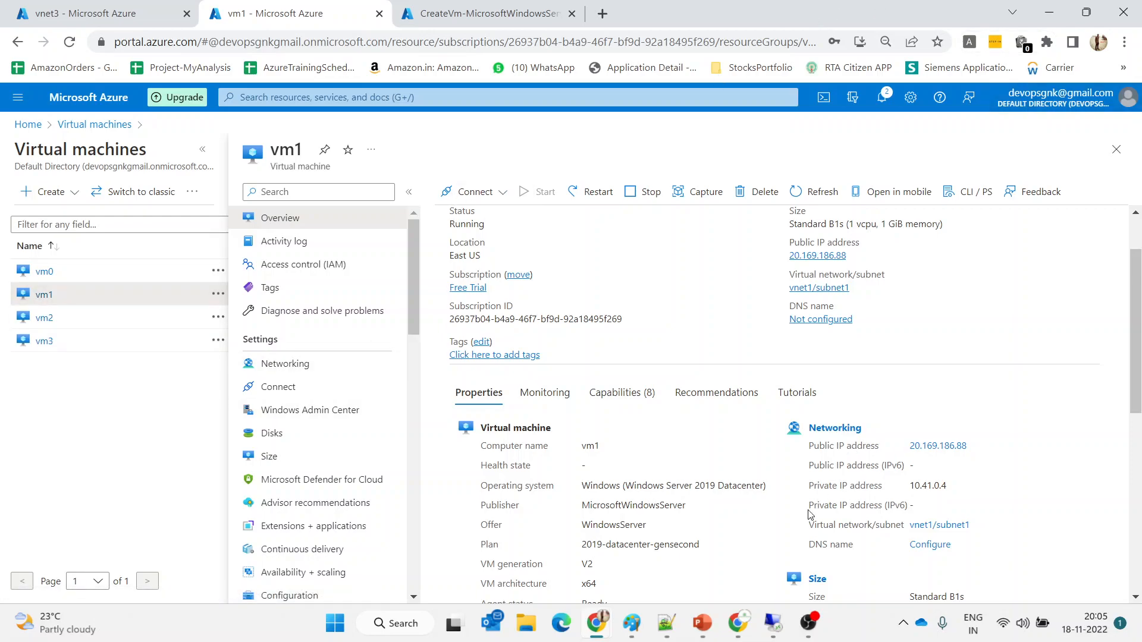
left_click(775, 636)
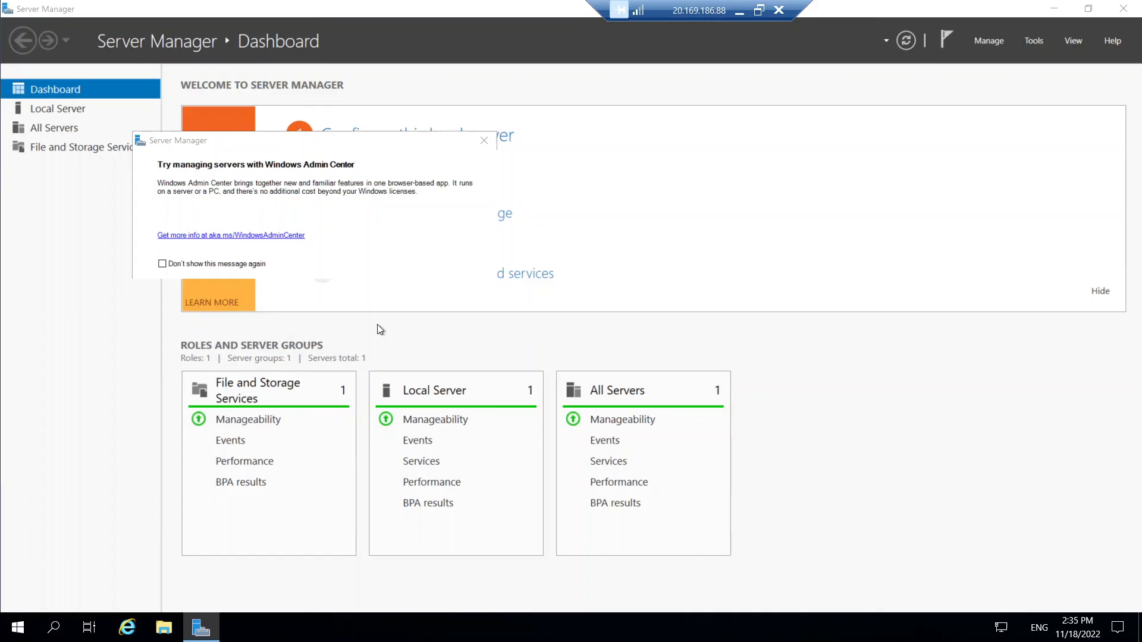
Launch Windows PowerShell as administrator, then close the console that failed to load PSReadline
left_click(55, 626)
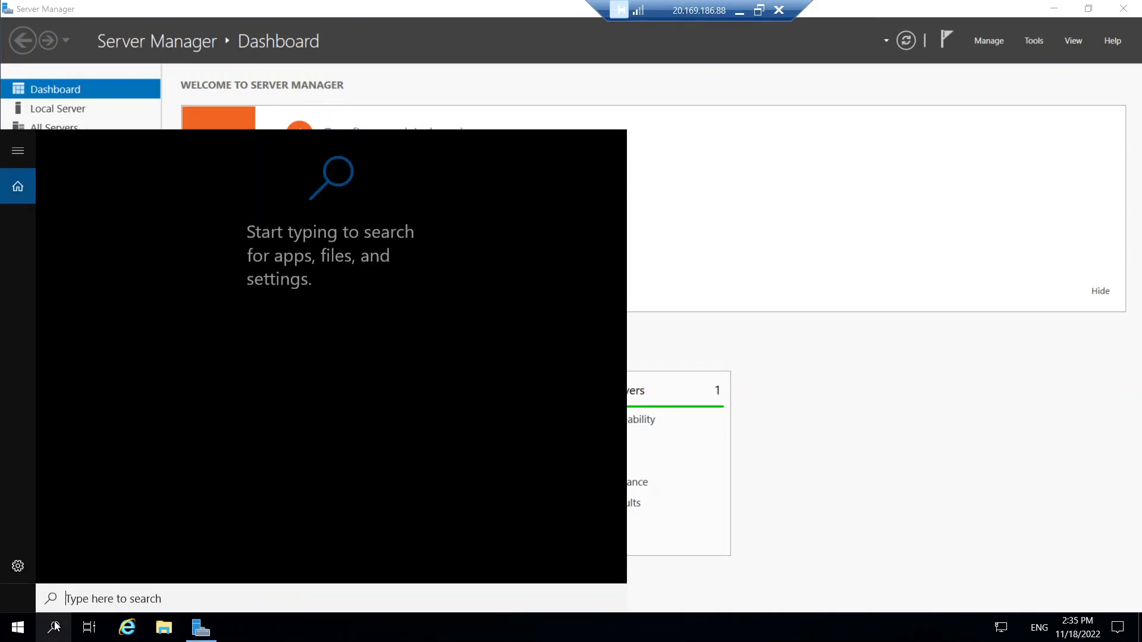
type("power")
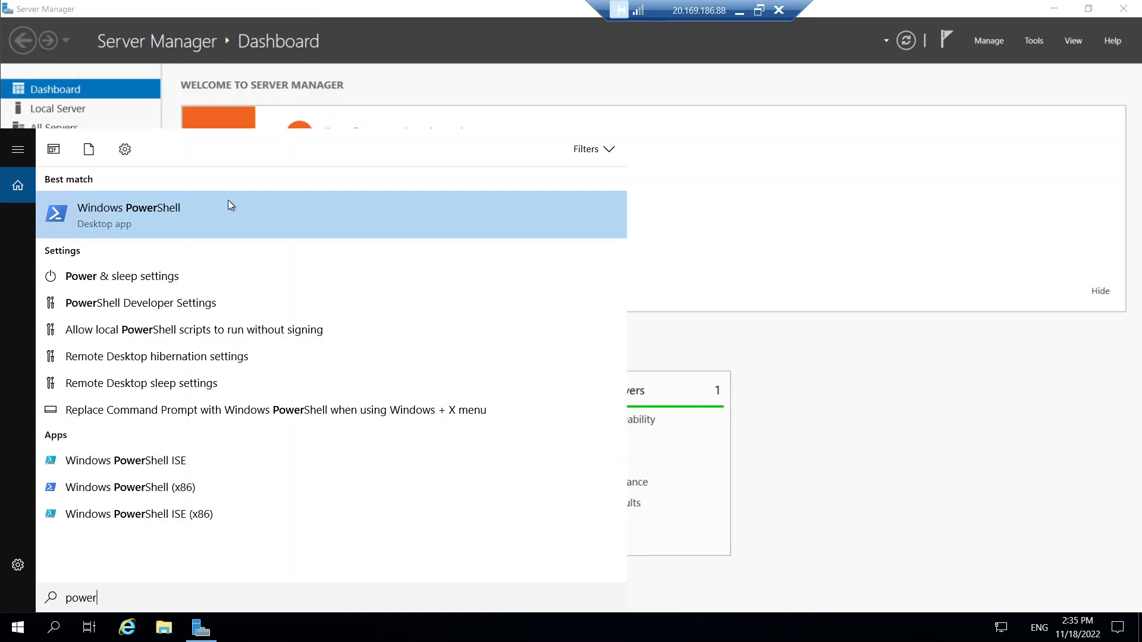
left_click(229, 205)
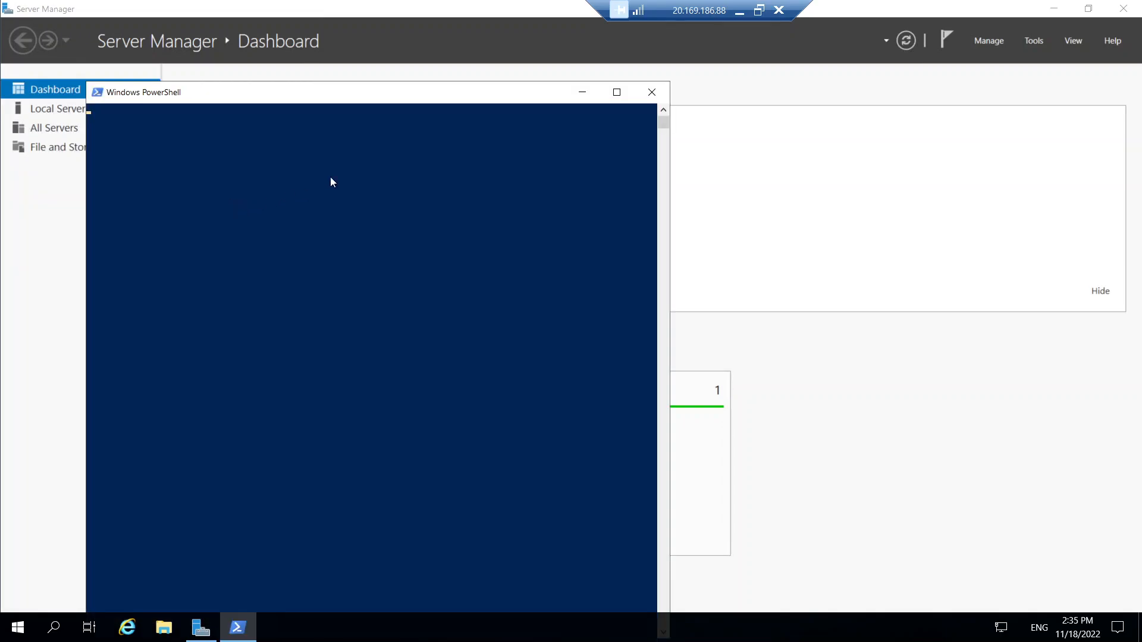
left_click(644, 96)
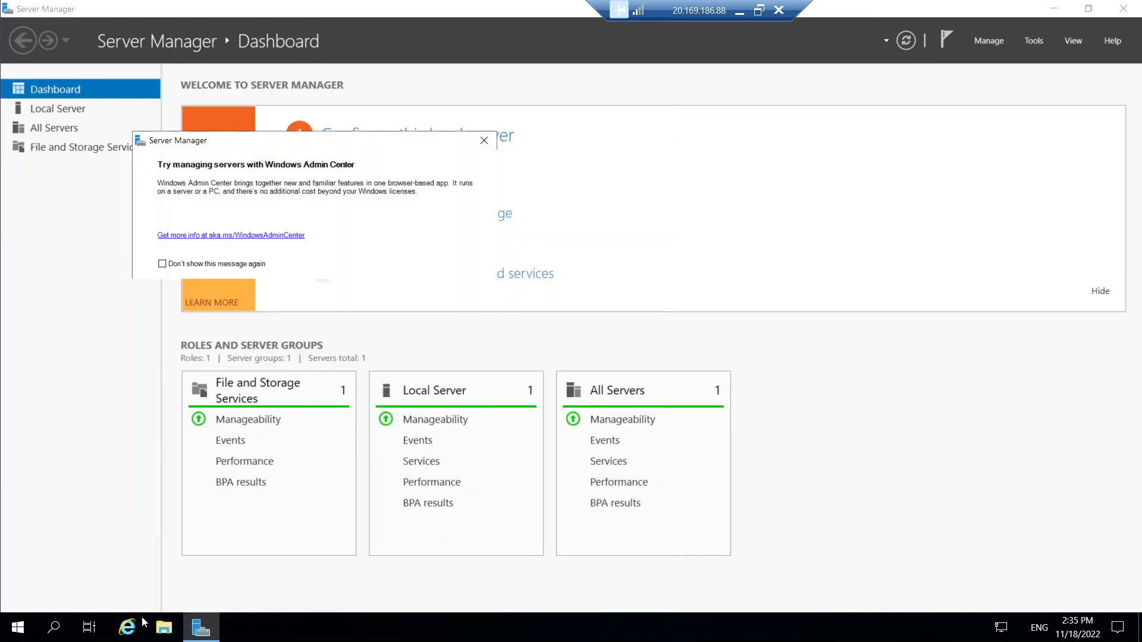
left_click(68, 630)
type("powers")
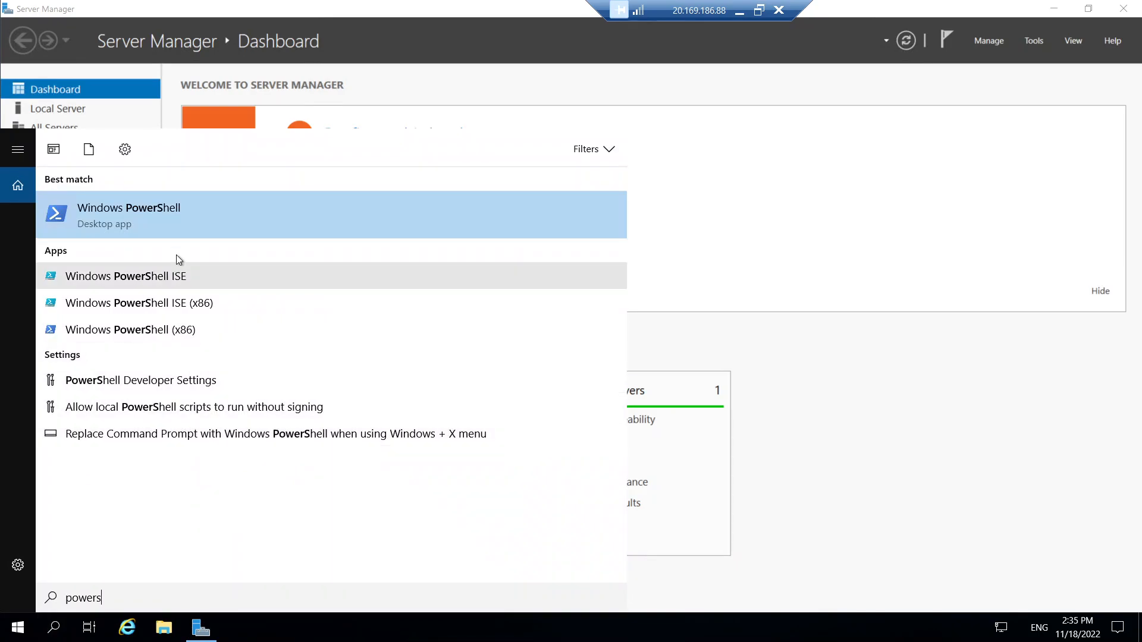
right_click(182, 218)
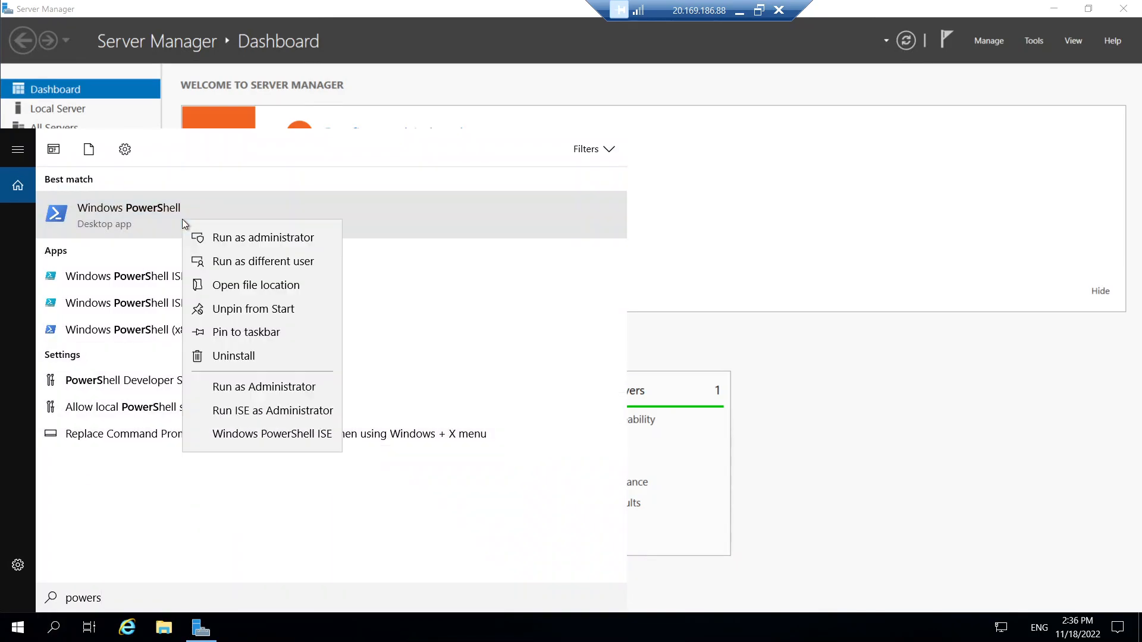
left_click(238, 240)
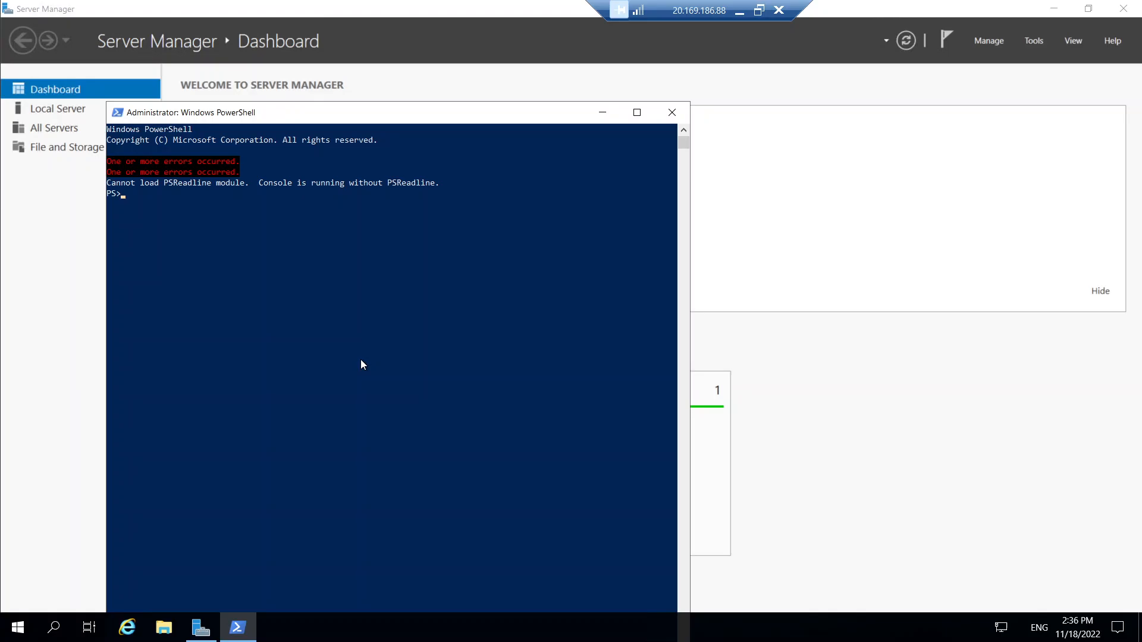
left_click(671, 112)
Search powershell and run Windows PowerShell (x86) as administrator
left_click(55, 629)
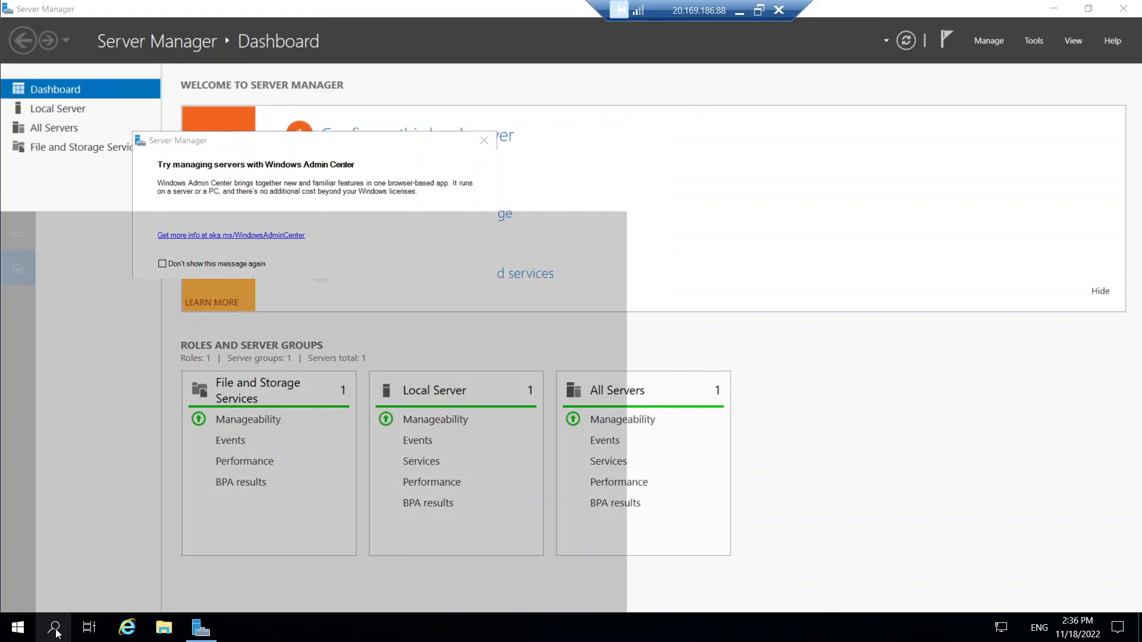
type("powershell")
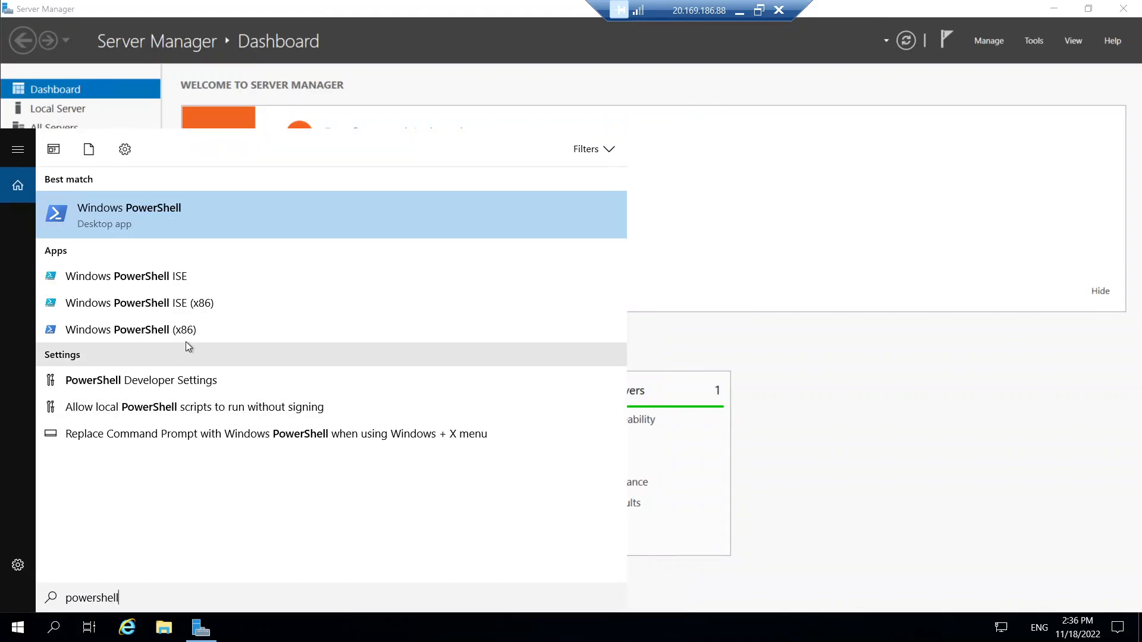
right_click(185, 333)
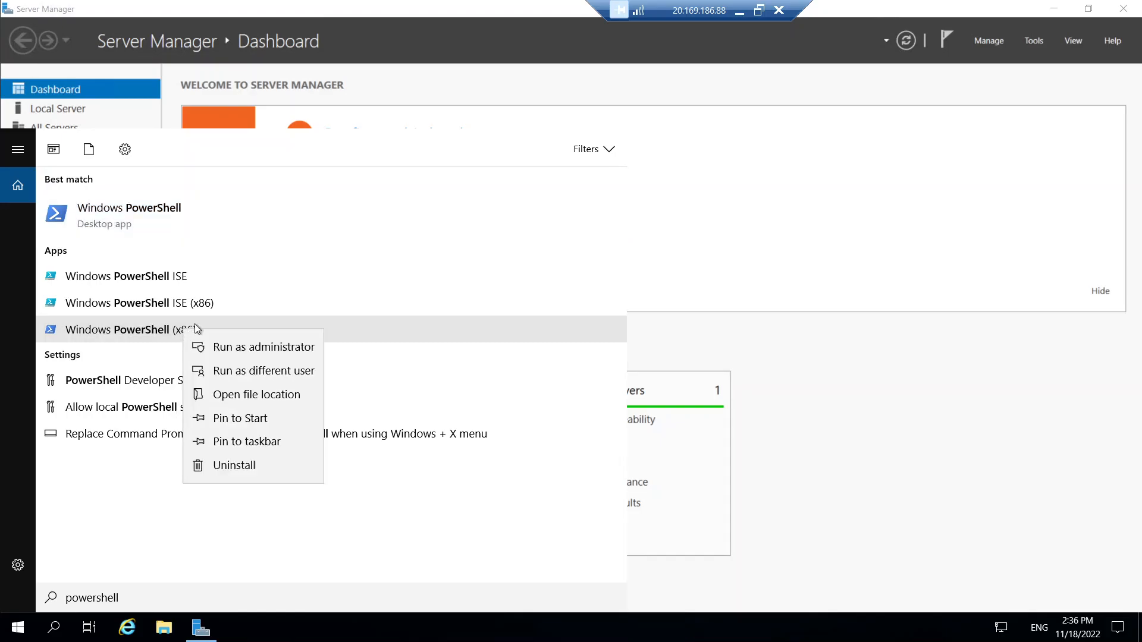
left_click(237, 341)
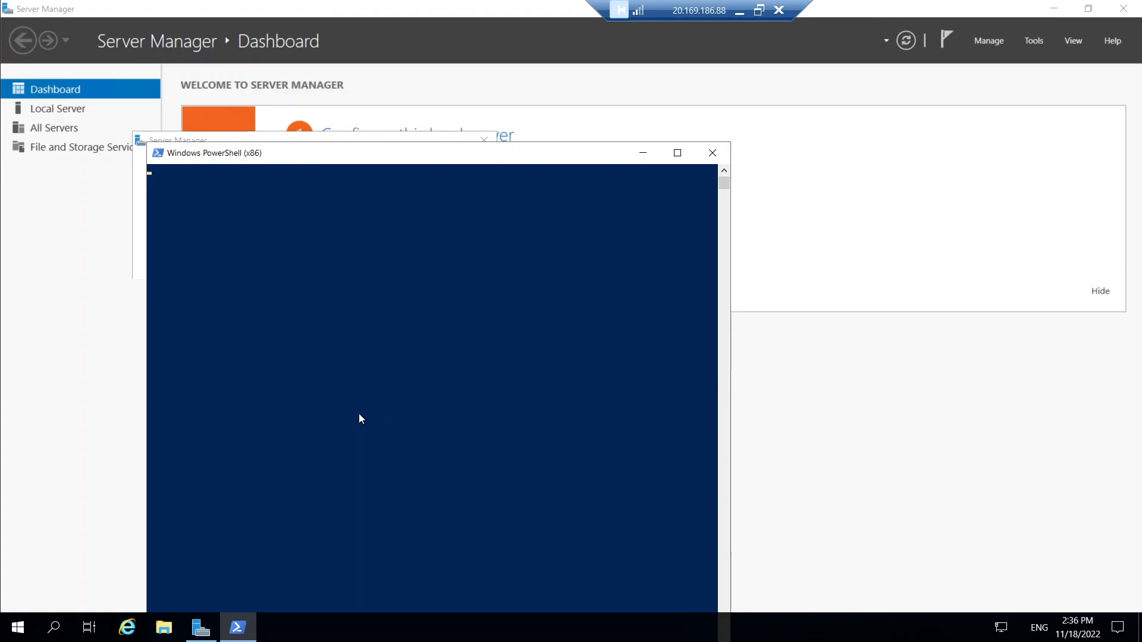
Run Test-NetConnection to 10.42.0.4 port 3389 at Detailed level and highlight TcpTestSucceeded True
left_click_drag(395, 152, 393, 90)
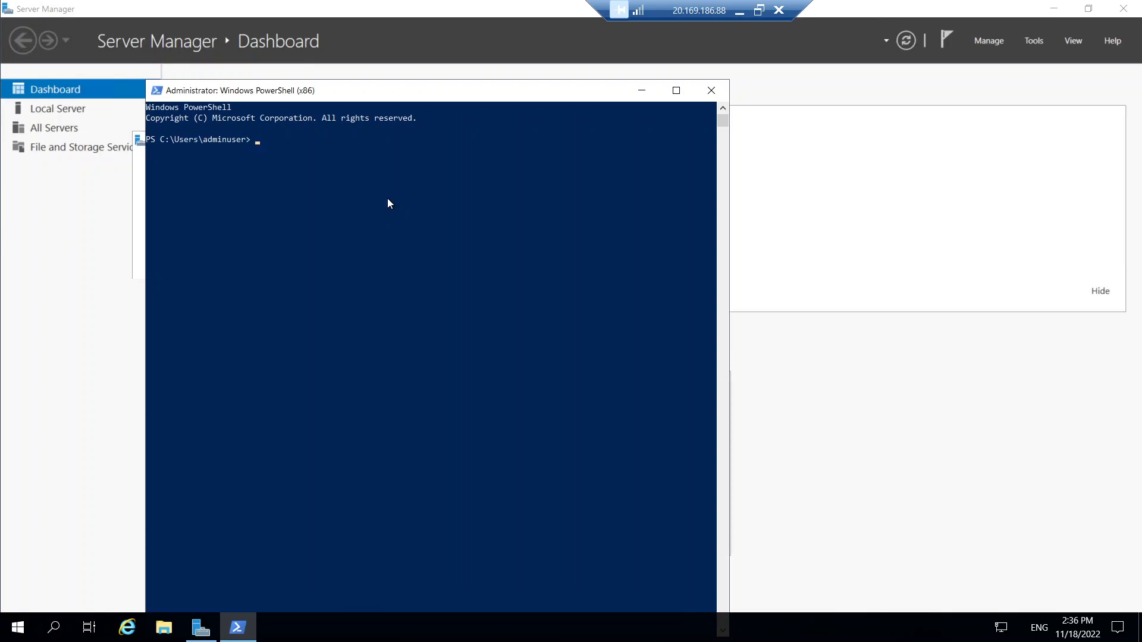
type("test")
key("BackSpace")
key("BackSpace")
key("BackSpace")
key("BackSpace")
type("Test-NetConnection -ComputerName")
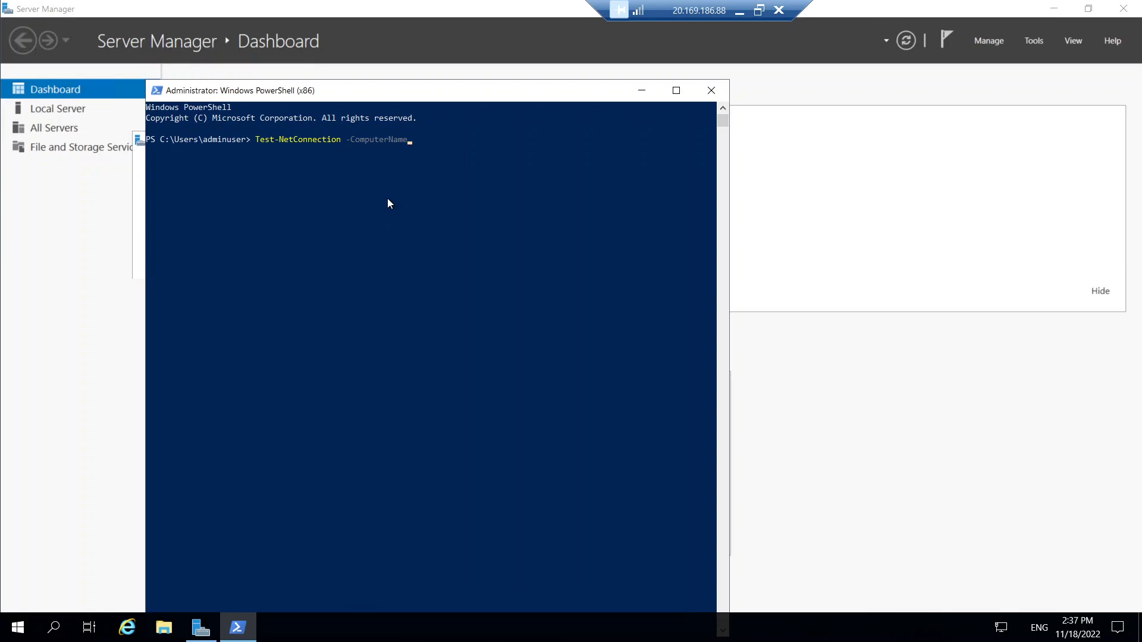
type(" 10.52")
key("BackSpace")
key("BackSpace")
type("42.0.4 -Port 3389")
type("-InformationLevel")
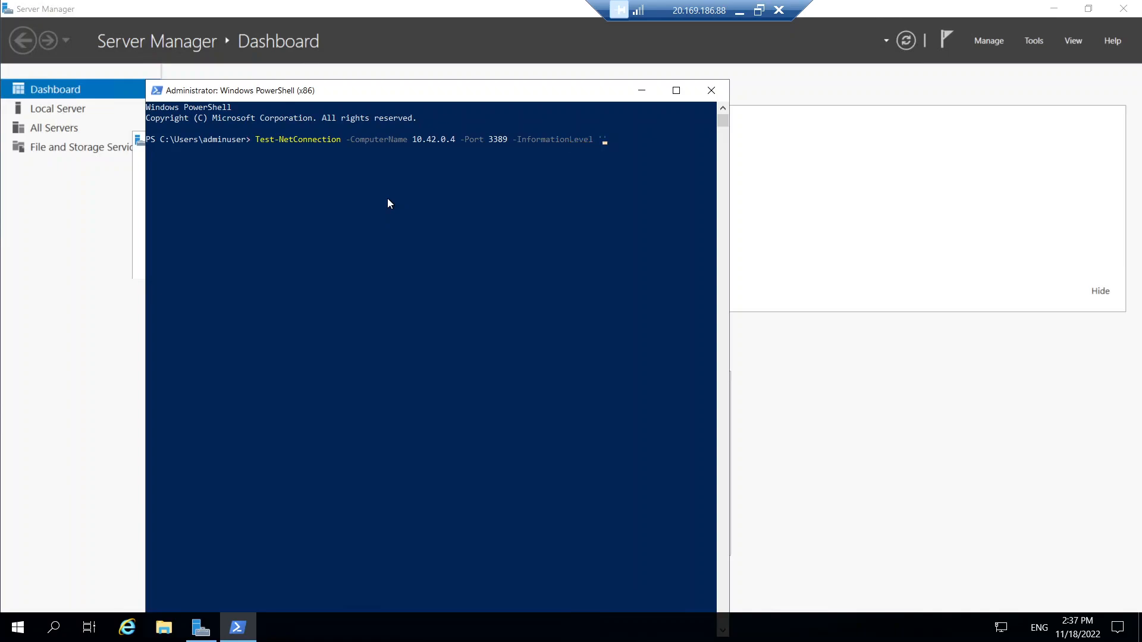
type(" 'Detailed")
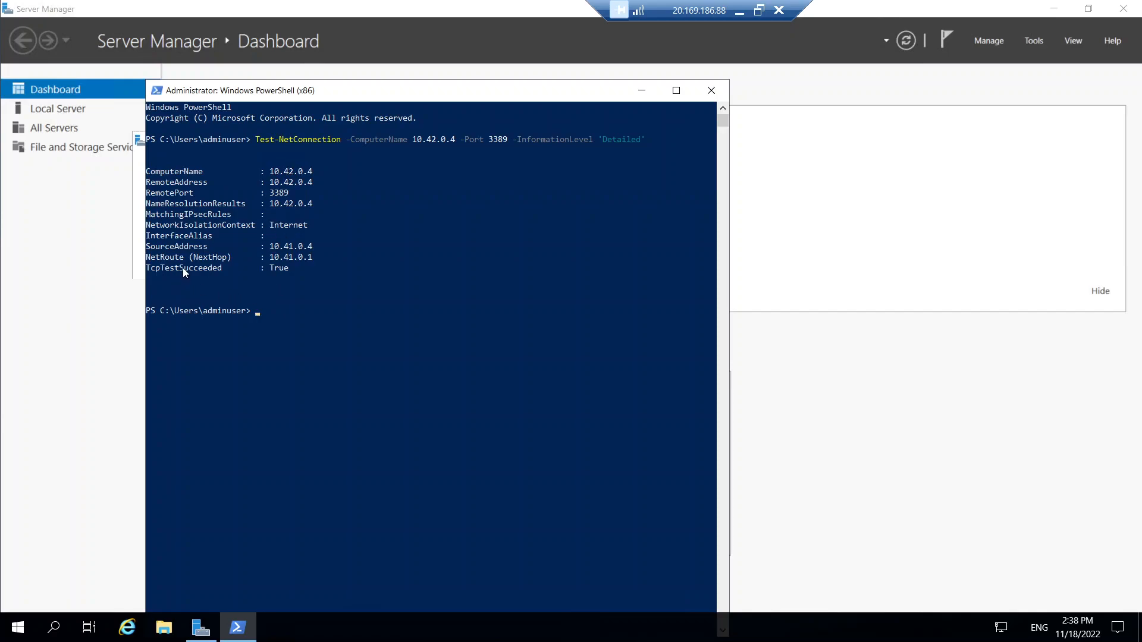
mouse_move(226, 265)
left_mouse_down()
mouse_move(152, 268)
mouse_move(228, 268)
left_mouse_up()
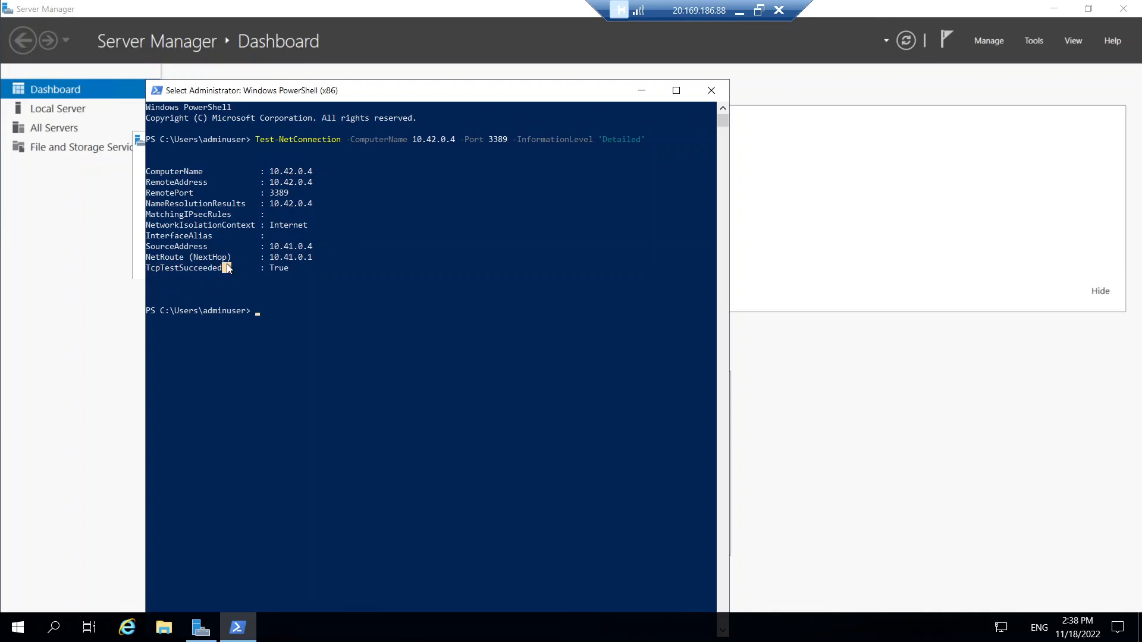
Recall the last test, change the target to 10.43.0.4, and run it on port 3389
left_click(288, 307)
key("Up")
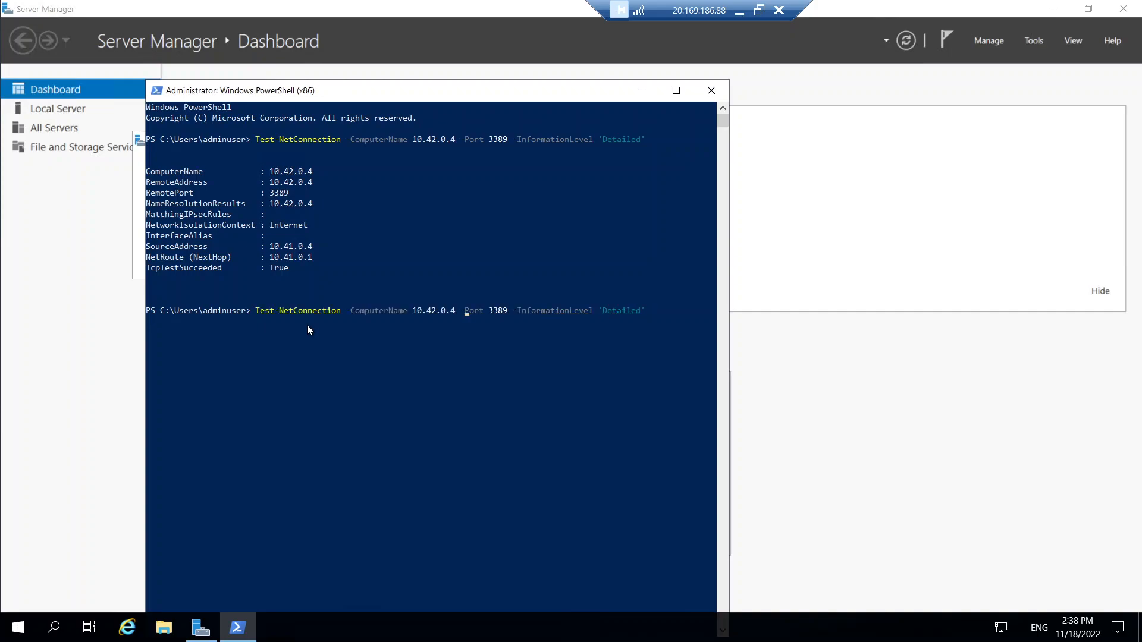
key("Left")
key("Left")
key("Left")
key("Left")
key("BackSpace")
type("3")
key("Return")
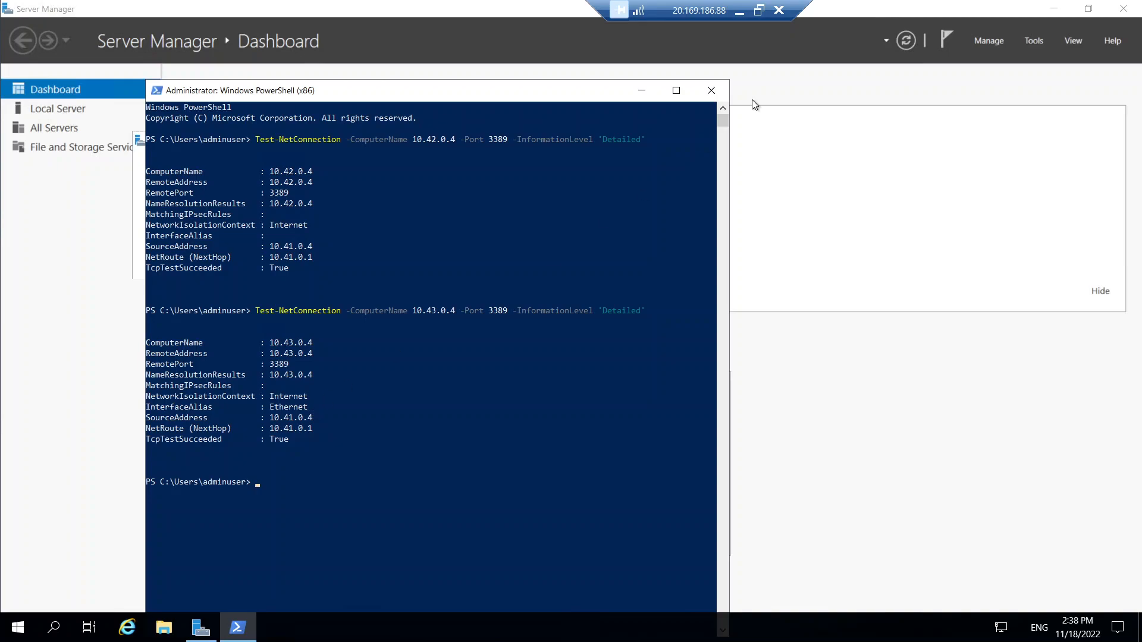
Return to the PowerPoint slide show and ink the peering links between vnet2, vm0 and vnet0
left_click(740, 10)
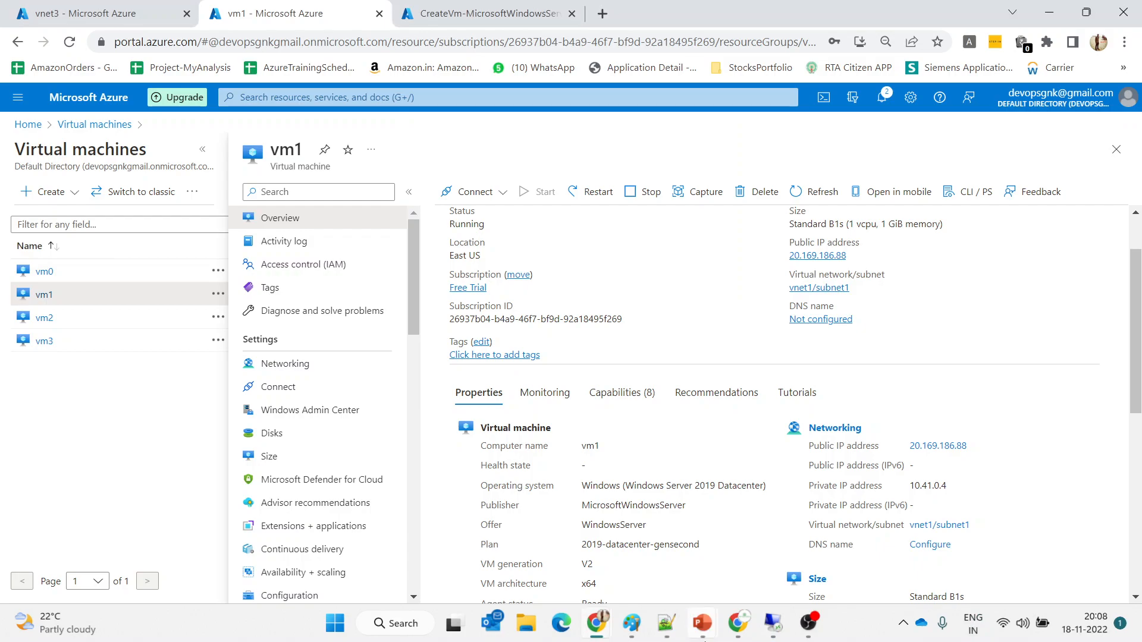
left_click(702, 622)
left_click(748, 555)
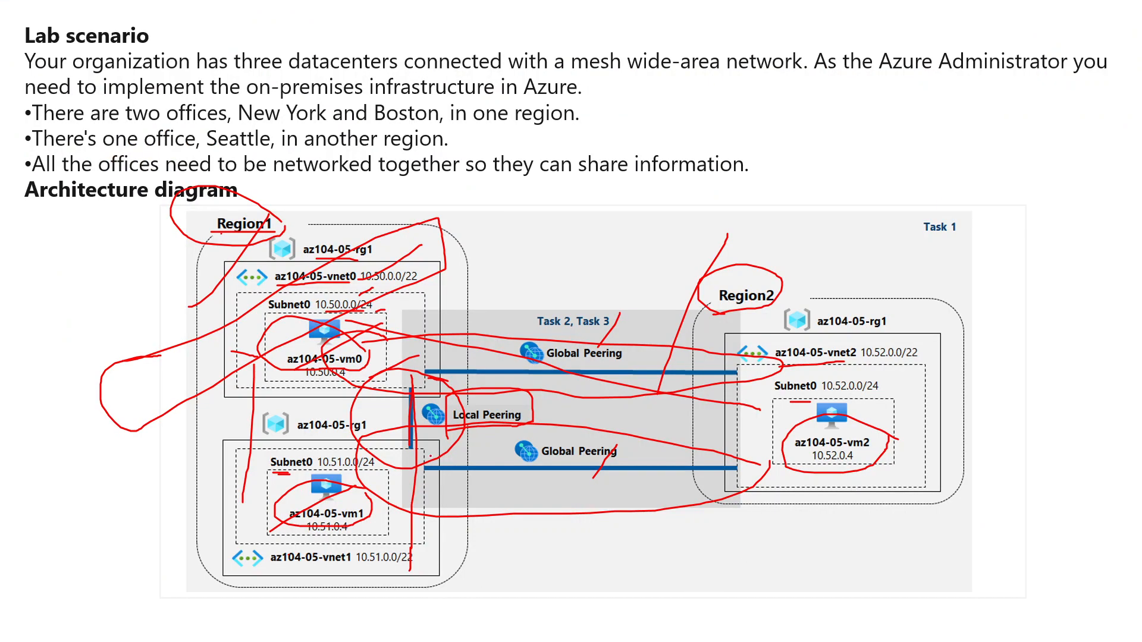
mouse_move(392, 416)
left_mouse_down()
mouse_move(436, 477)
mouse_move(395, 373)
mouse_move(392, 419)
left_mouse_up()
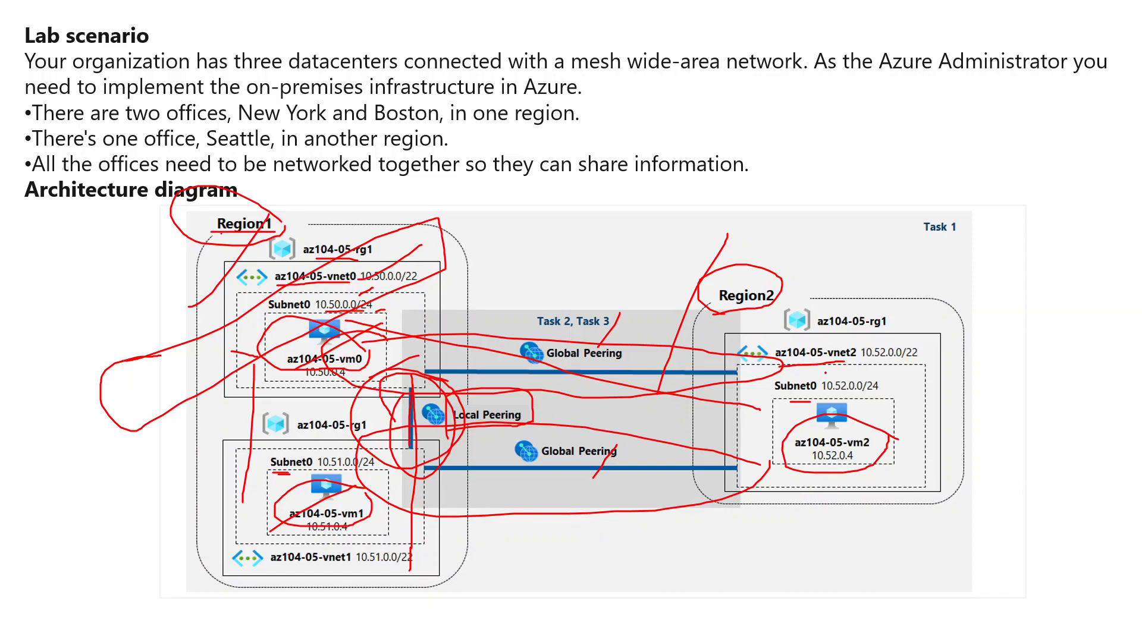
mouse_move(827, 373)
left_mouse_down()
mouse_move(638, 337)
mouse_move(342, 397)
mouse_move(767, 409)
mouse_move(809, 365)
left_mouse_up()
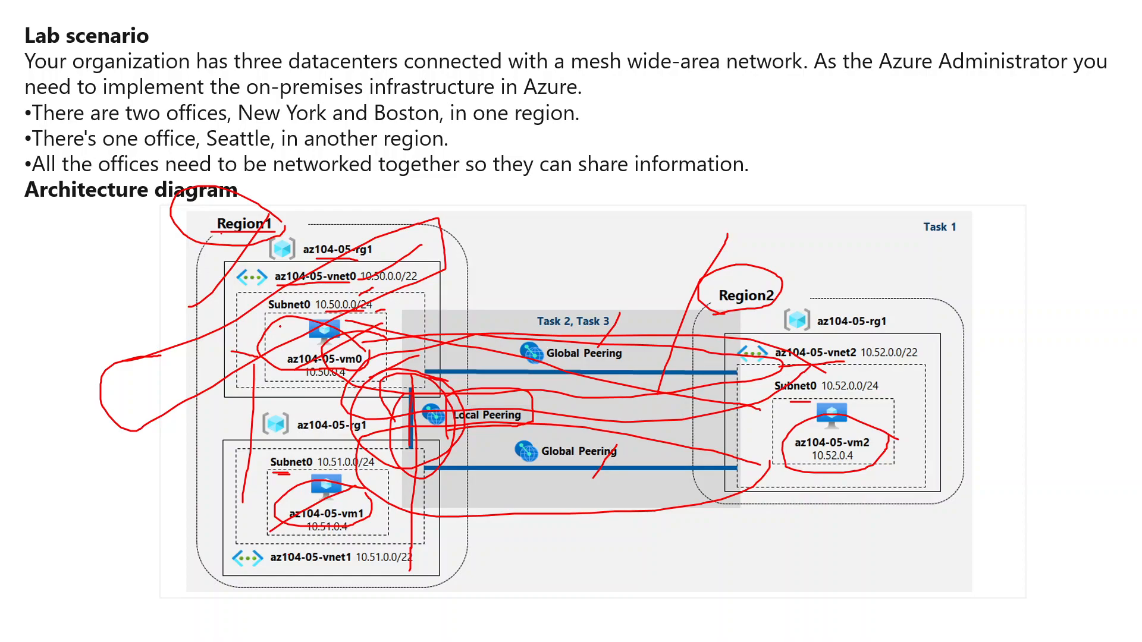
left_click_drag(280, 326, 389, 269)
Advance past the task list slide to end the show, discarding the ink annotations
key("Right")
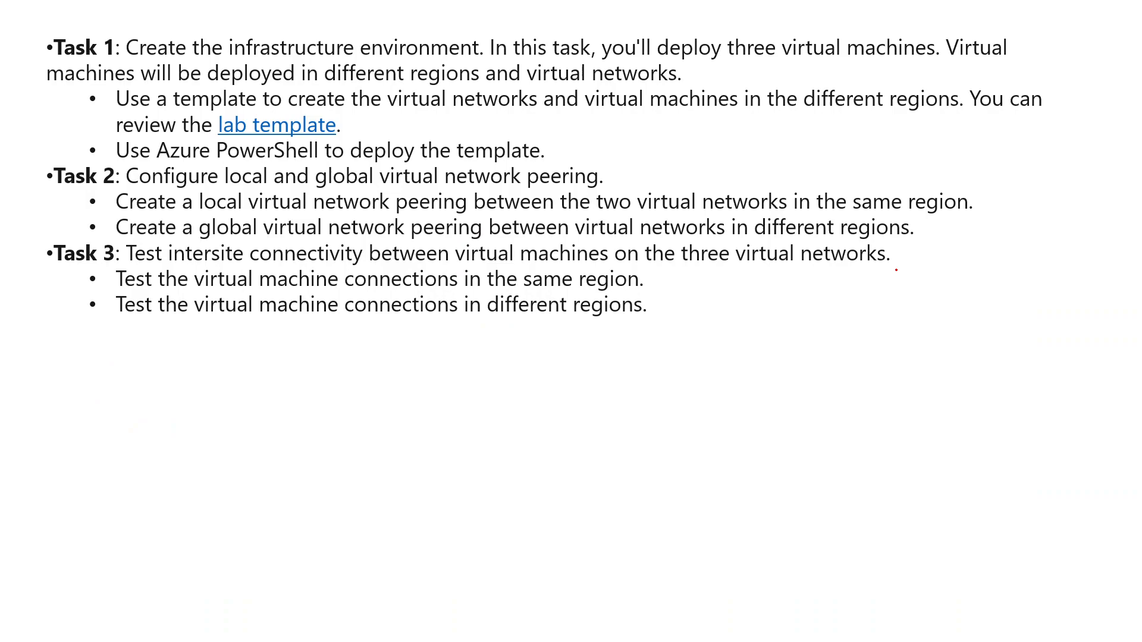
key("Right")
key("Right")
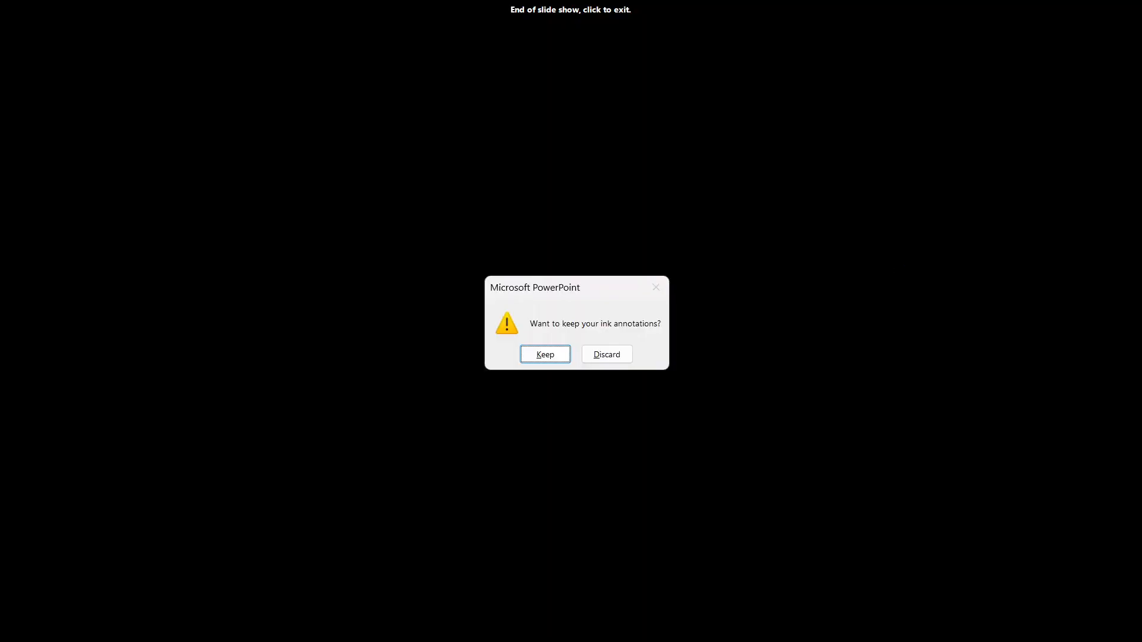
left_click(603, 355)
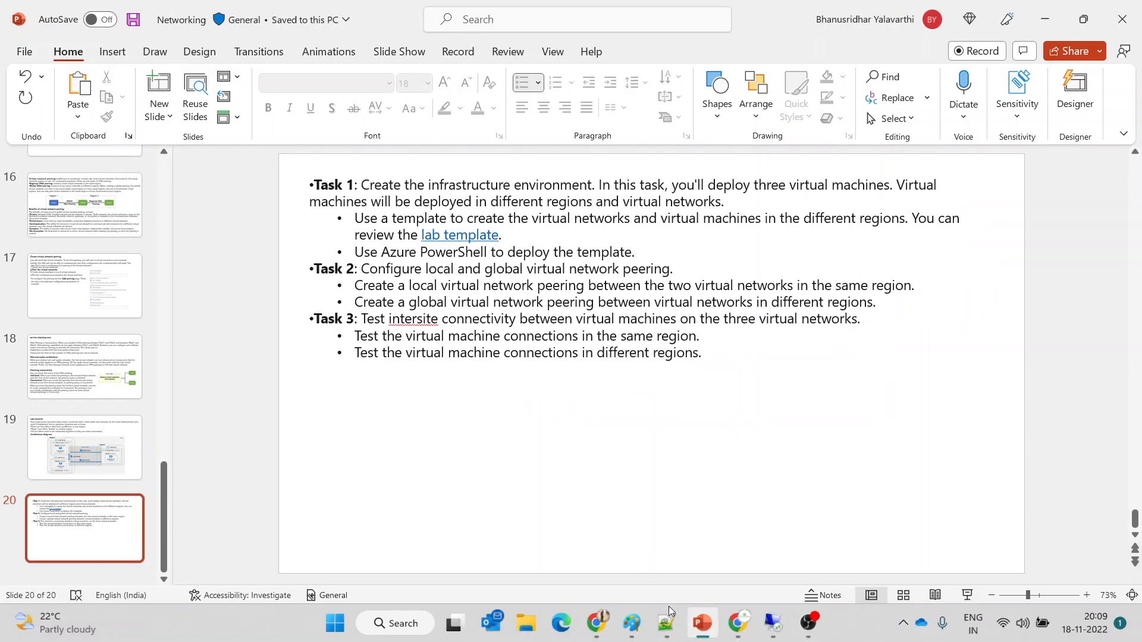
mouse_move(755, 638)
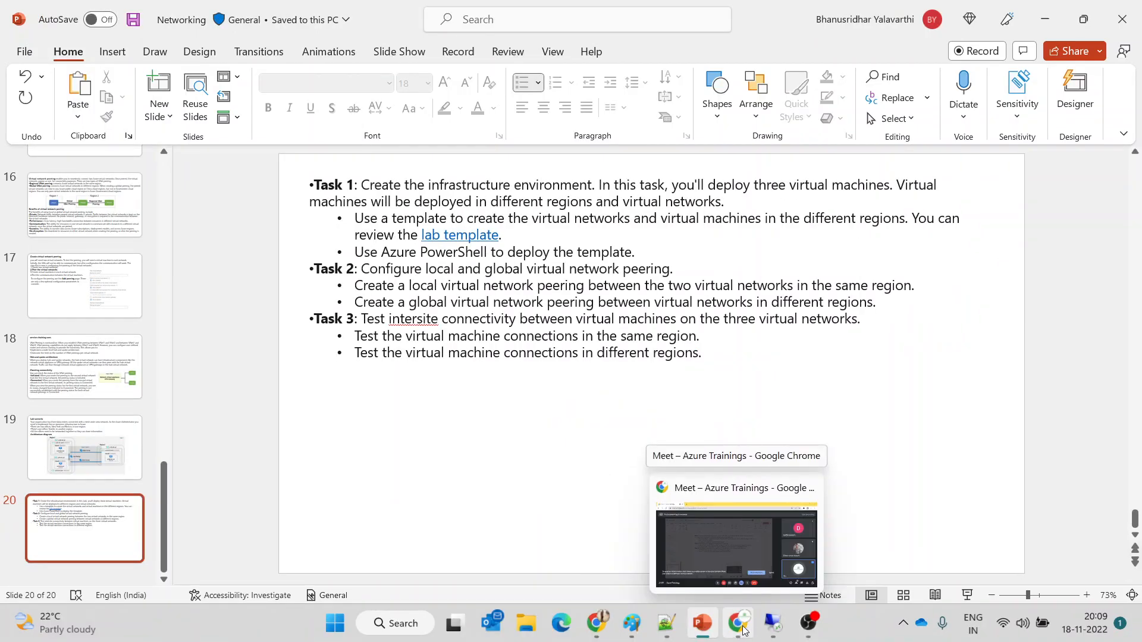